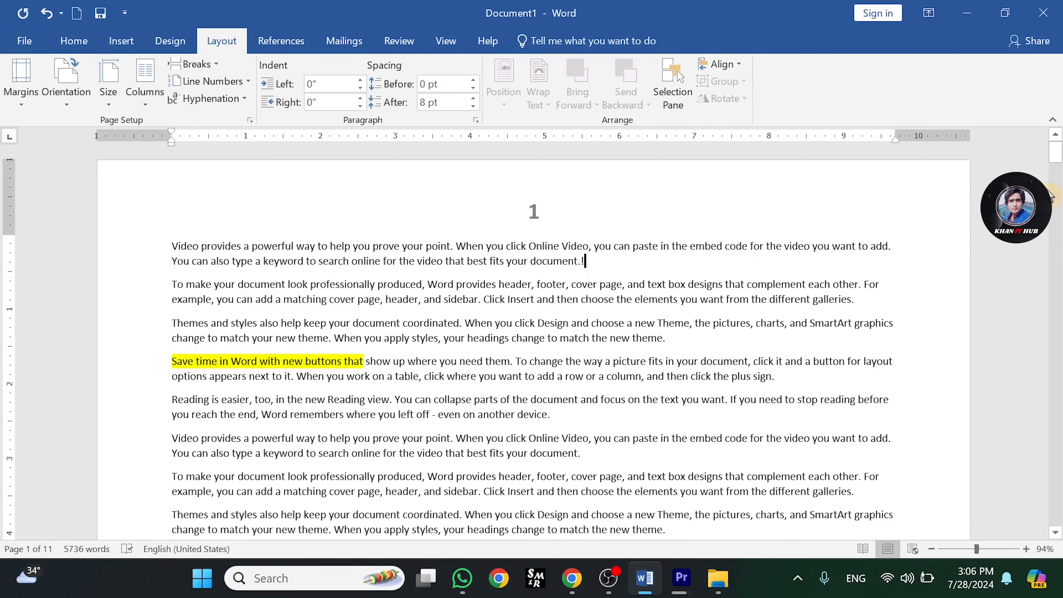
- Turn on continuous line numbering for the document
{"action": "scroll", "coordinate": [1057, 152], "scroll_direction": "down", "scroll_amount": 15}
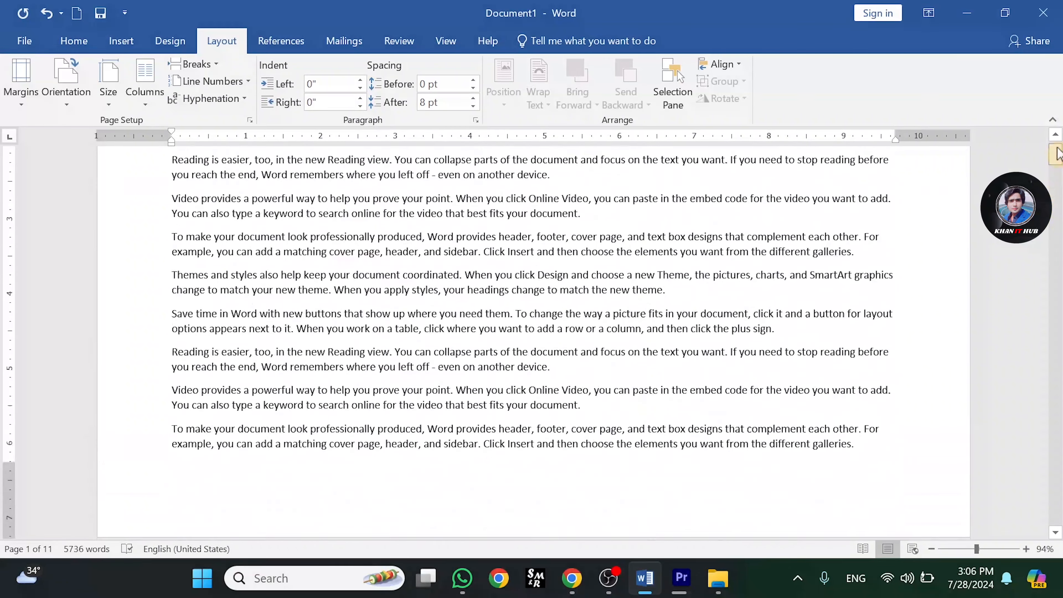
{"action": "left_click_drag", "start_coordinate": [1057, 150], "coordinate": [1057, 143]}
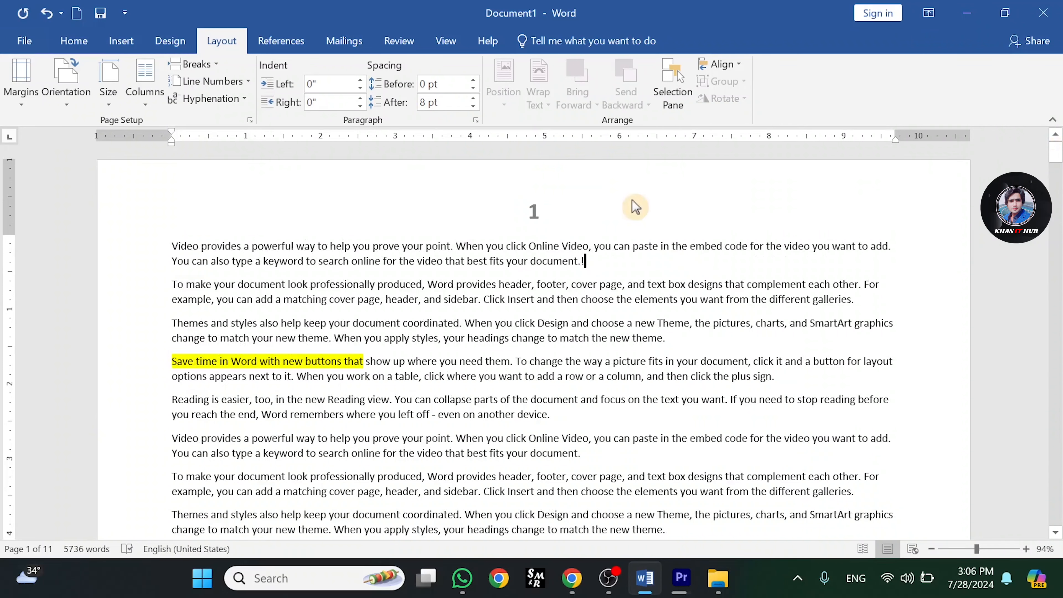
{"action": "left_click", "coordinate": [247, 86]}
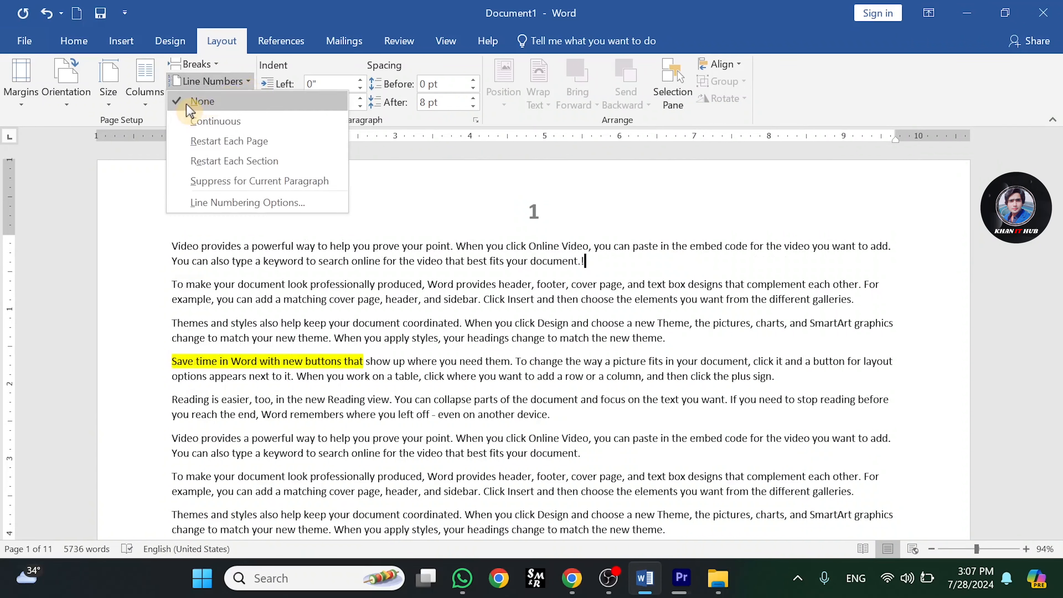
{"action": "left_click", "coordinate": [189, 111]}
{"action": "left_click", "coordinate": [244, 85]}
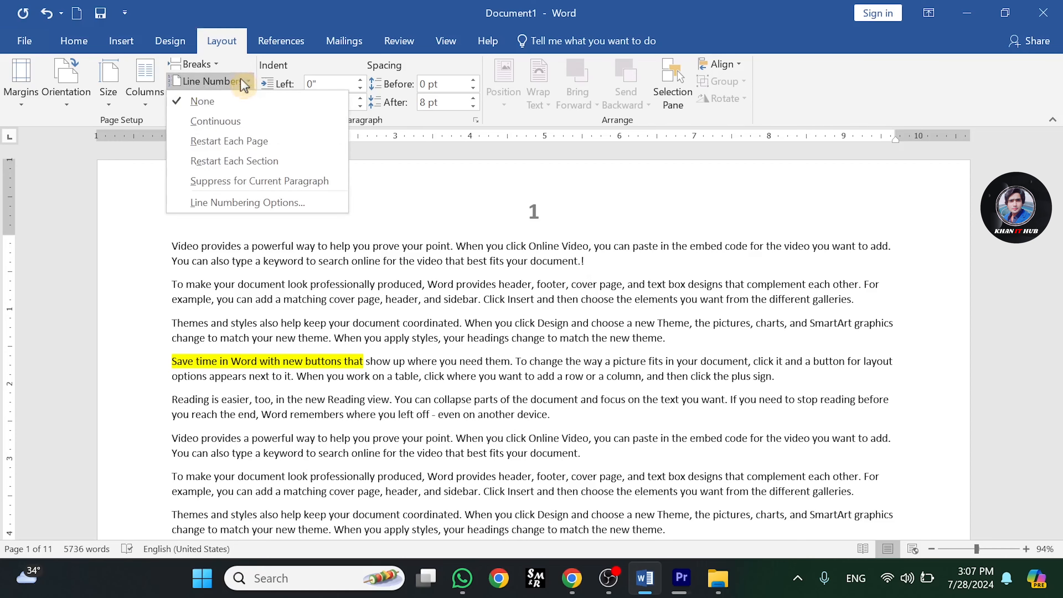
{"action": "left_click", "coordinate": [205, 122]}
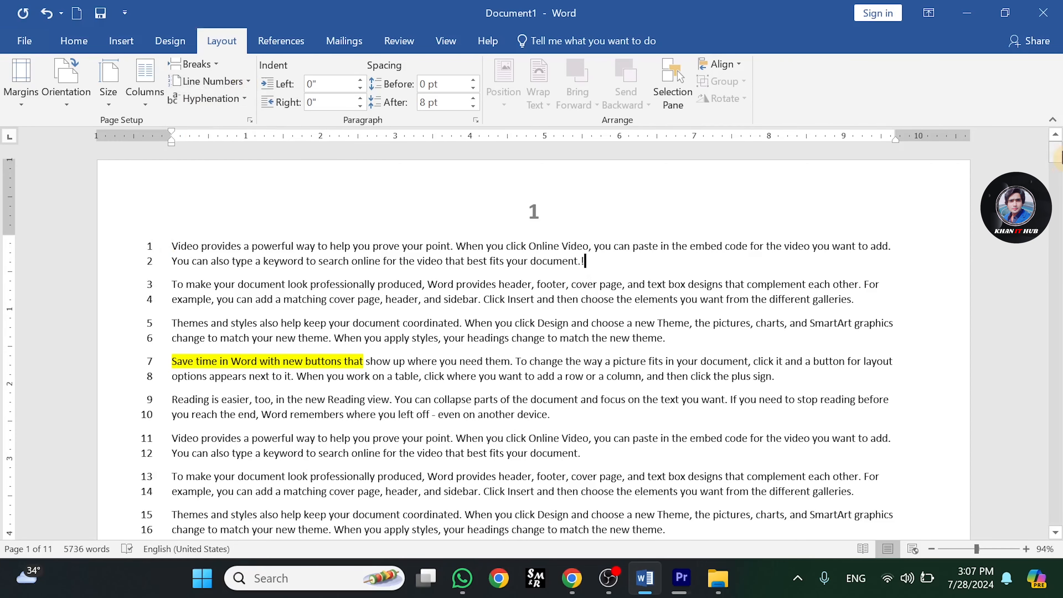
- Change the line numbering to restart on each page
{"action": "mouse_move", "coordinate": [1055, 153]}
{"action": "left_mouse_down"}
{"action": "mouse_move", "coordinate": [1052, 372]}
{"action": "mouse_move", "coordinate": [1056, 146]}
{"action": "left_mouse_up"}
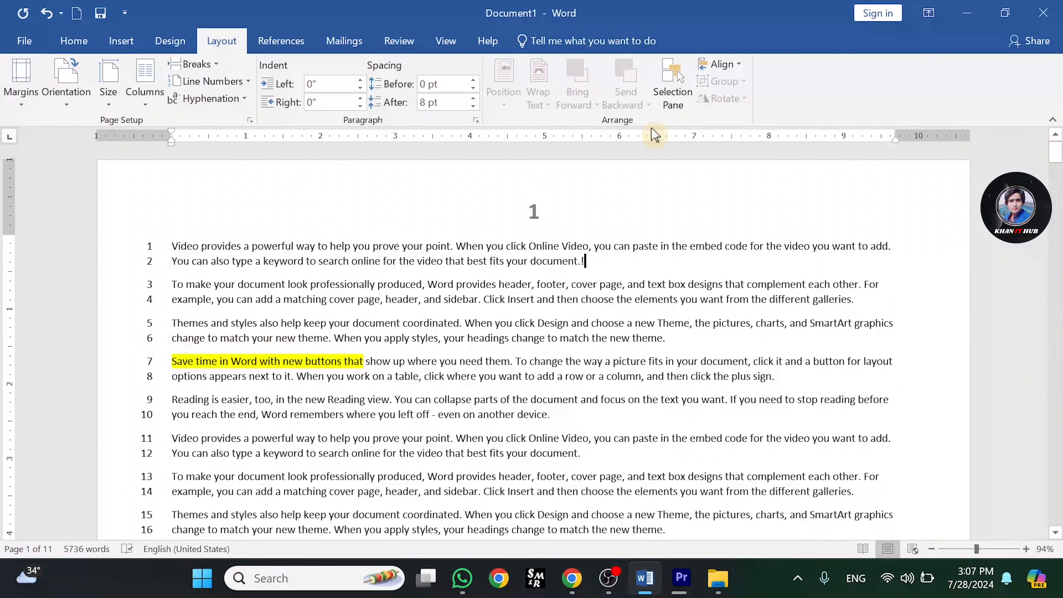
{"action": "left_click", "coordinate": [247, 82]}
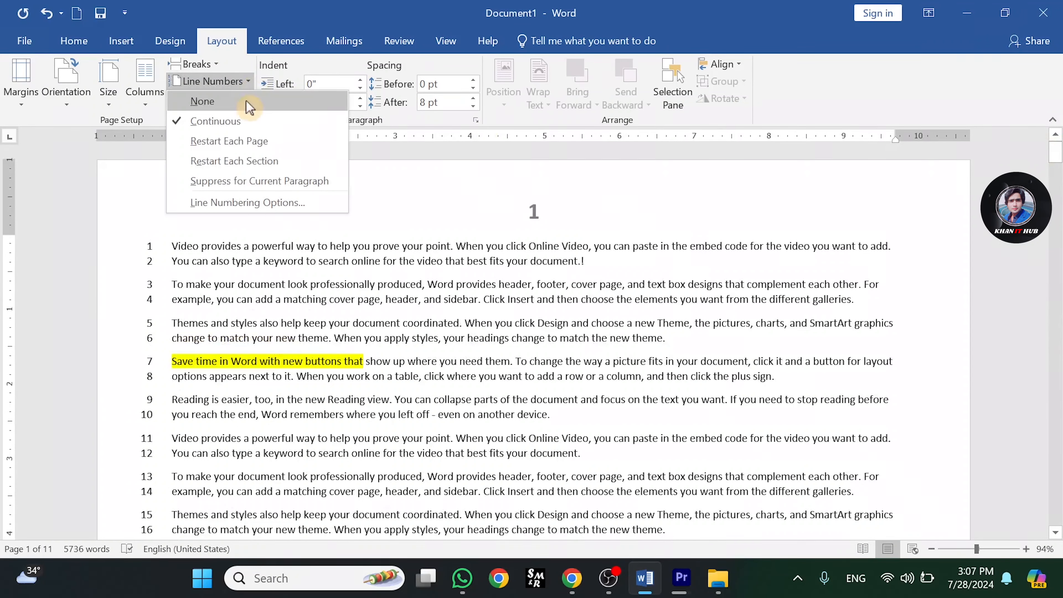
{"action": "left_click", "coordinate": [236, 145]}
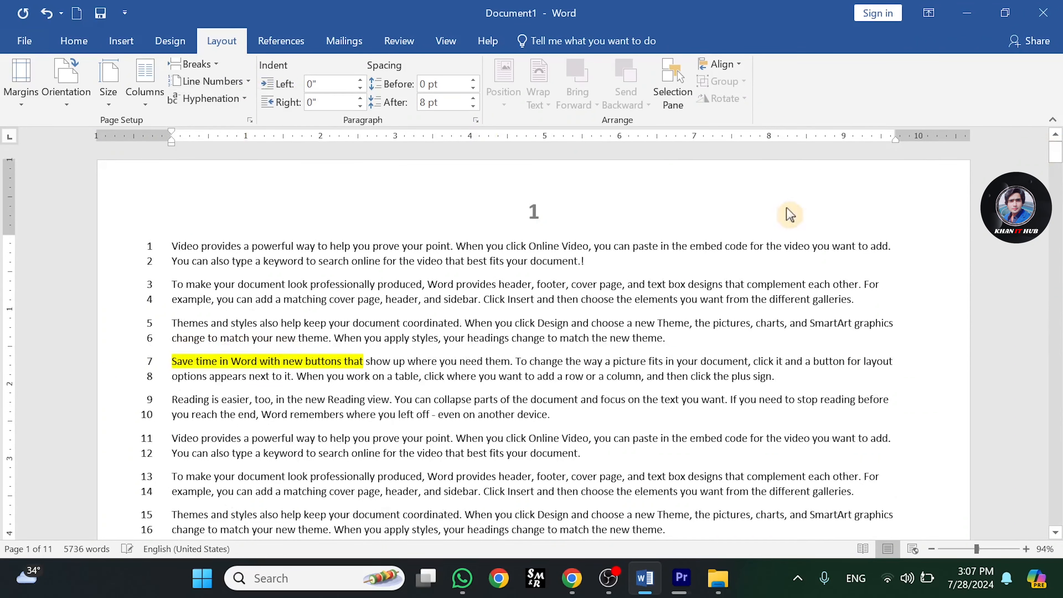
{"action": "left_click_drag", "start_coordinate": [1055, 151], "coordinate": [1057, 190]}
{"action": "left_click", "coordinate": [228, 185]}
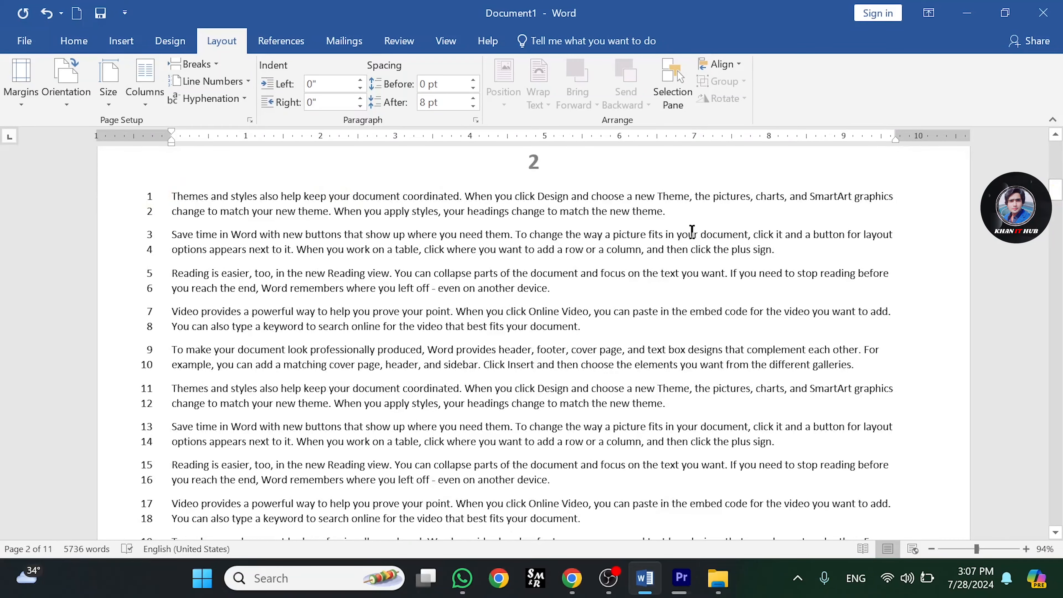
{"action": "left_click_drag", "start_coordinate": [1058, 195], "coordinate": [1057, 130]}
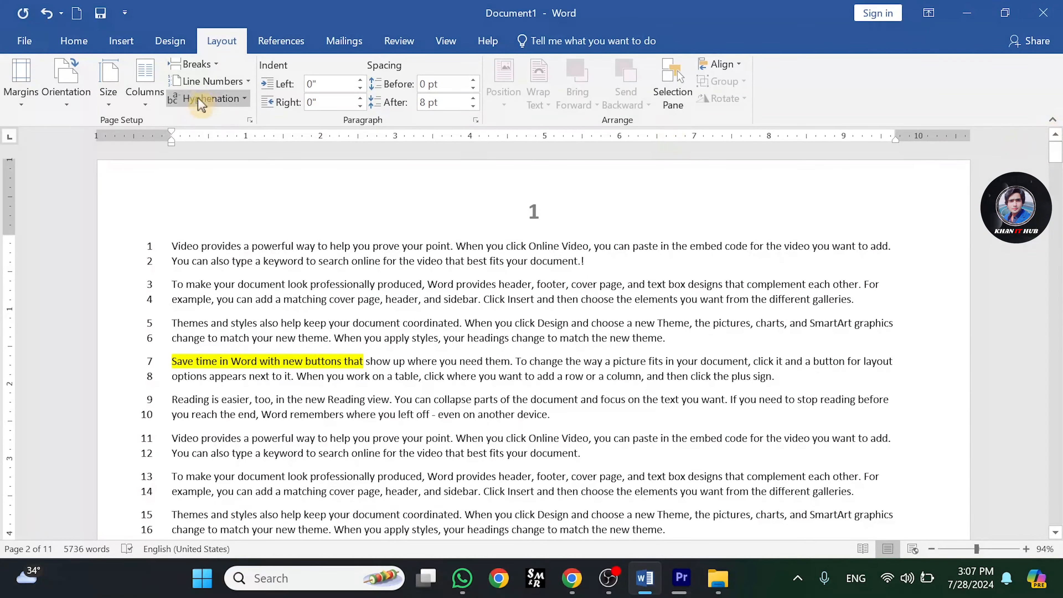
- Undo the last line numbering change
{"action": "left_click", "coordinate": [211, 81]}
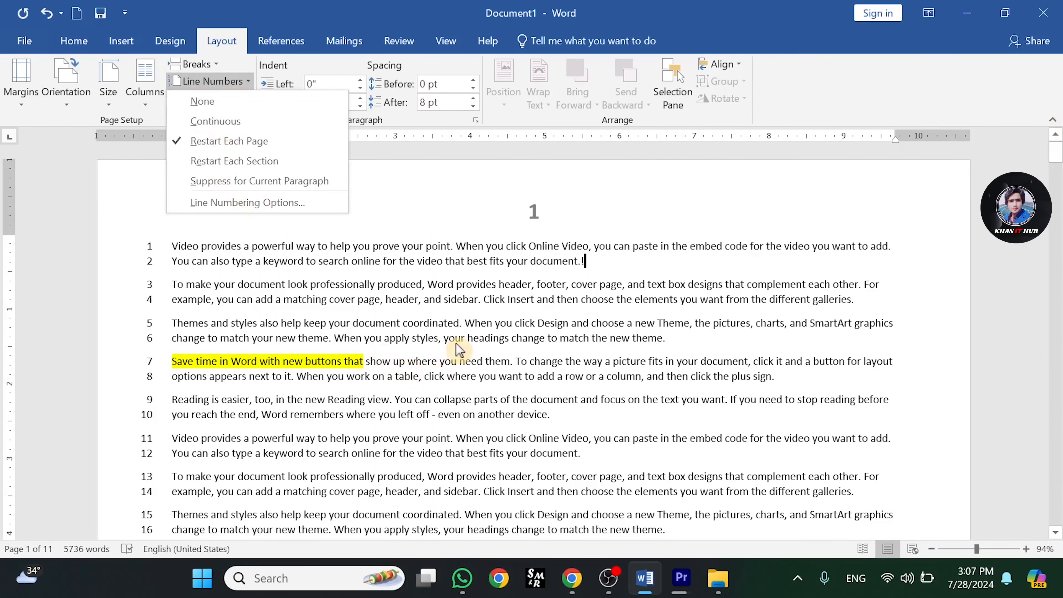
{"action": "left_click_drag", "start_coordinate": [1058, 152], "coordinate": [1057, 171]}
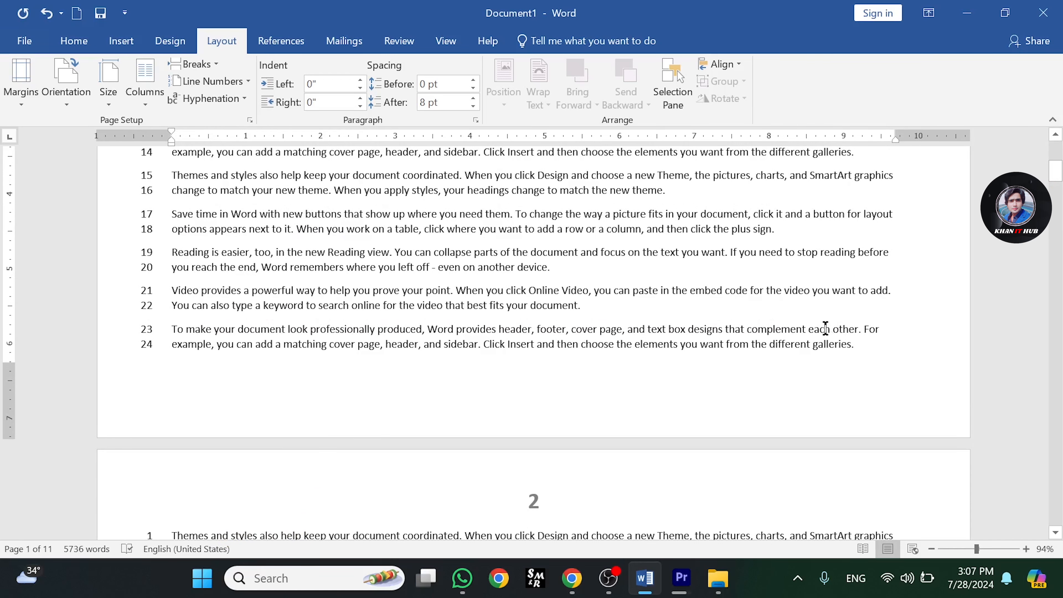
{"action": "key", "text": "ctrl+z"}
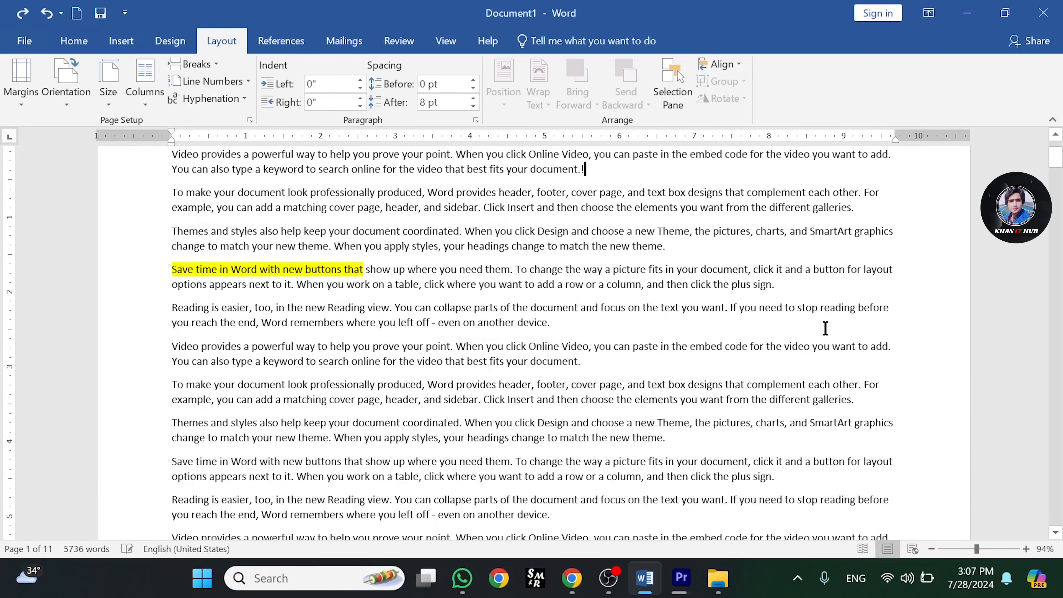
- Insert a Next Page section break at the end of the first page's text
{"action": "left_click_drag", "start_coordinate": [1055, 158], "coordinate": [1060, 172]}
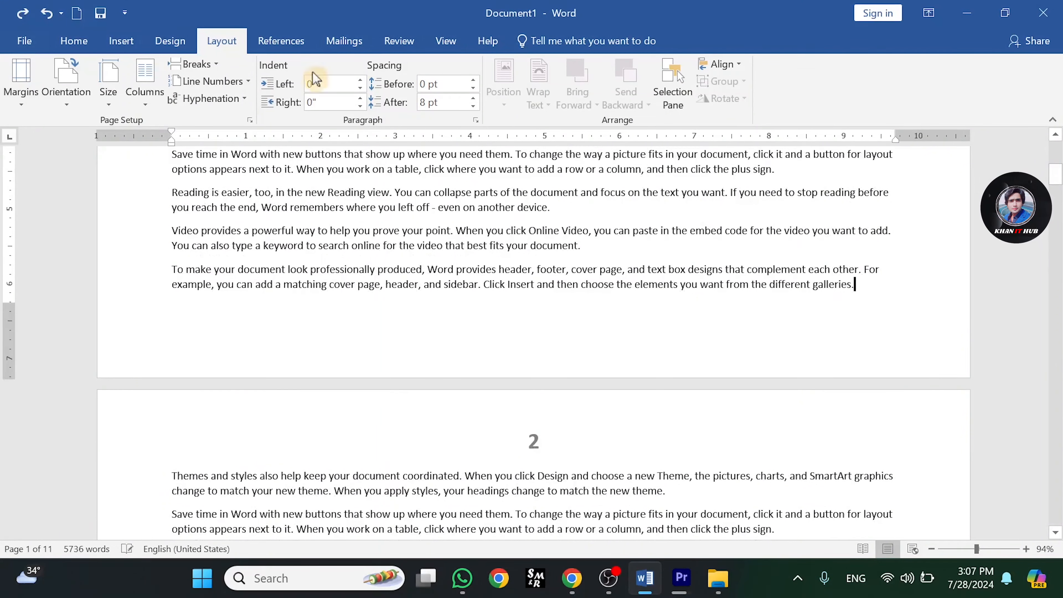
{"action": "left_click", "coordinate": [125, 45]}
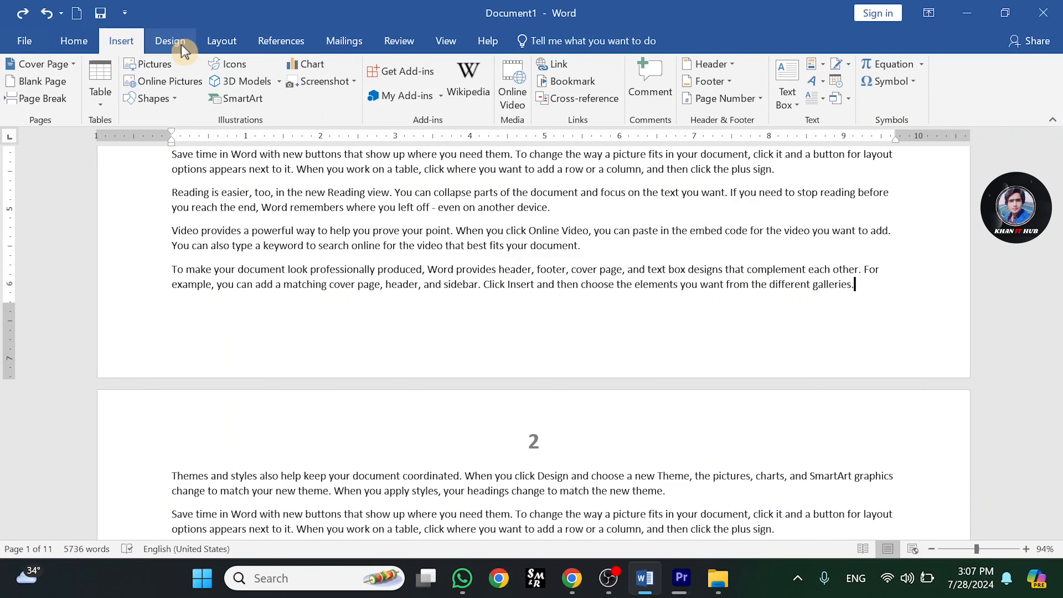
{"action": "left_click", "coordinate": [220, 42]}
{"action": "left_click", "coordinate": [212, 67]}
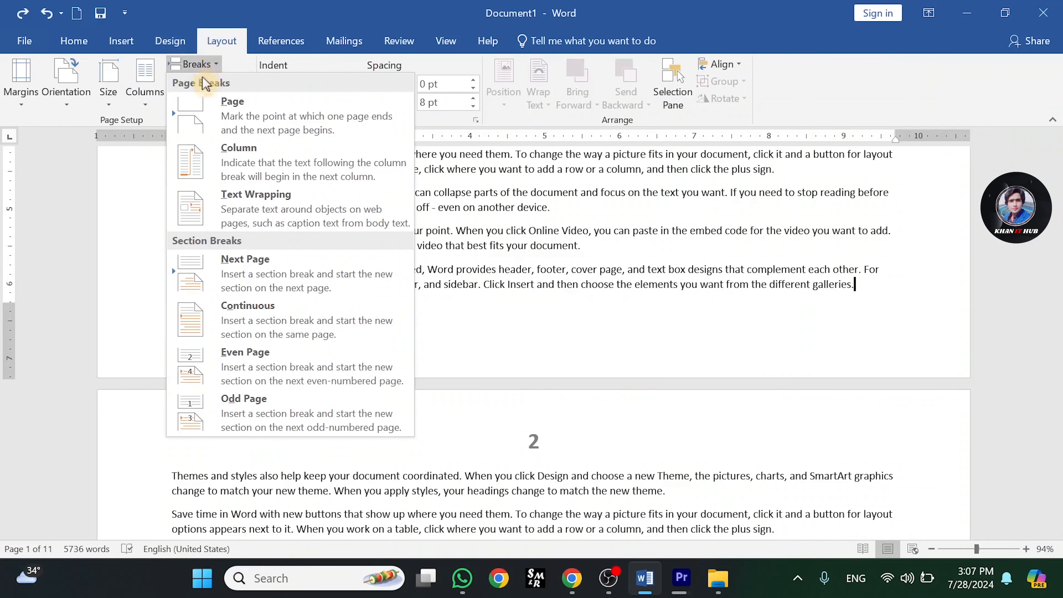
{"action": "left_click", "coordinate": [273, 278]}
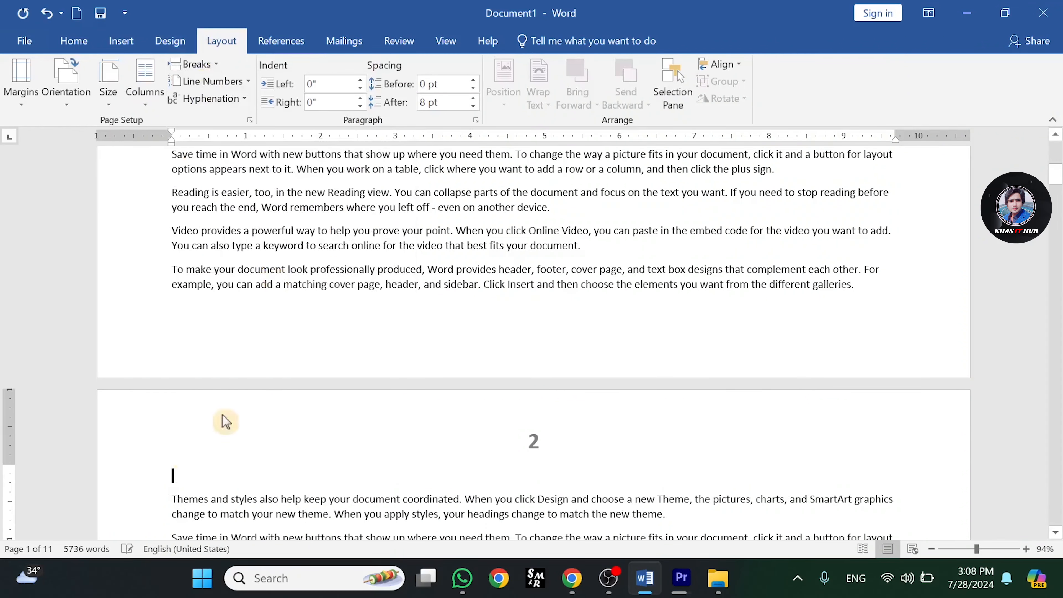
- Place the cursor at the start of the first page and set line numbering to Restart Each Section
{"action": "left_click_drag", "start_coordinate": [1060, 183], "coordinate": [1059, 153]}
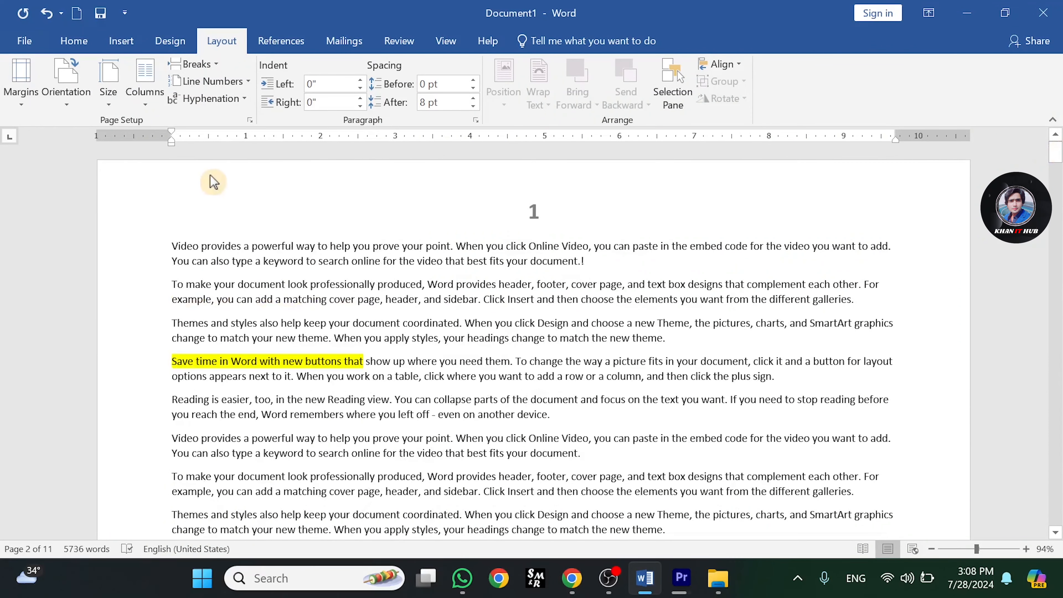
{"action": "left_click", "coordinate": [175, 245]}
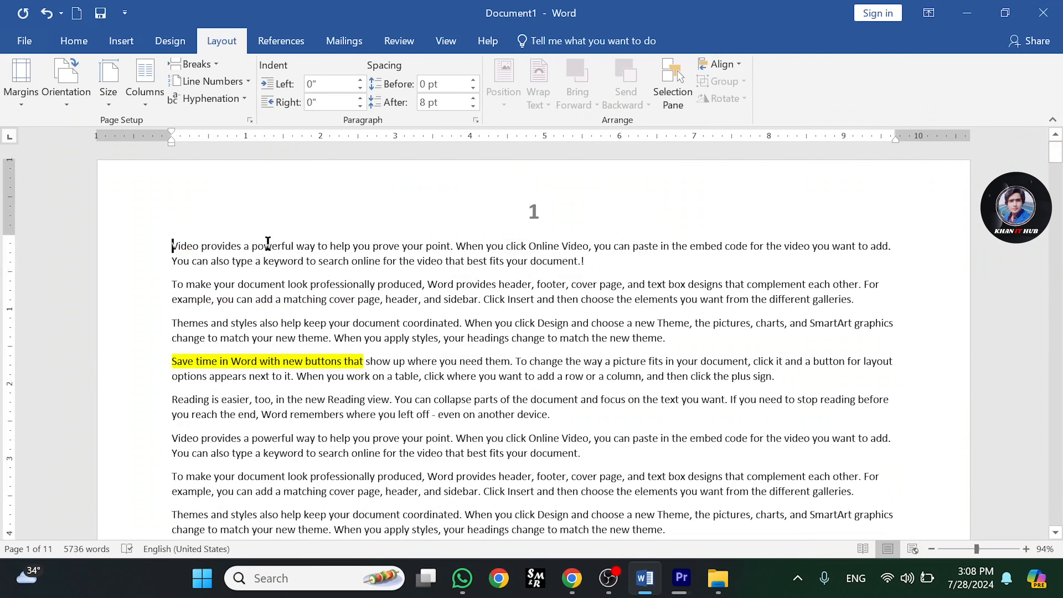
{"action": "left_click", "coordinate": [240, 82]}
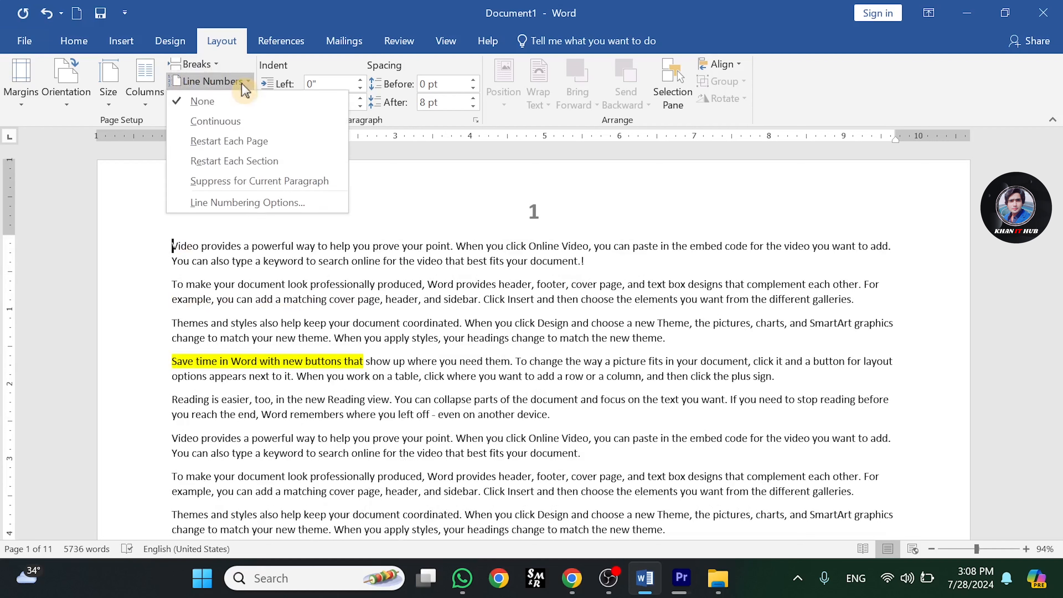
{"action": "left_click", "coordinate": [248, 167]}
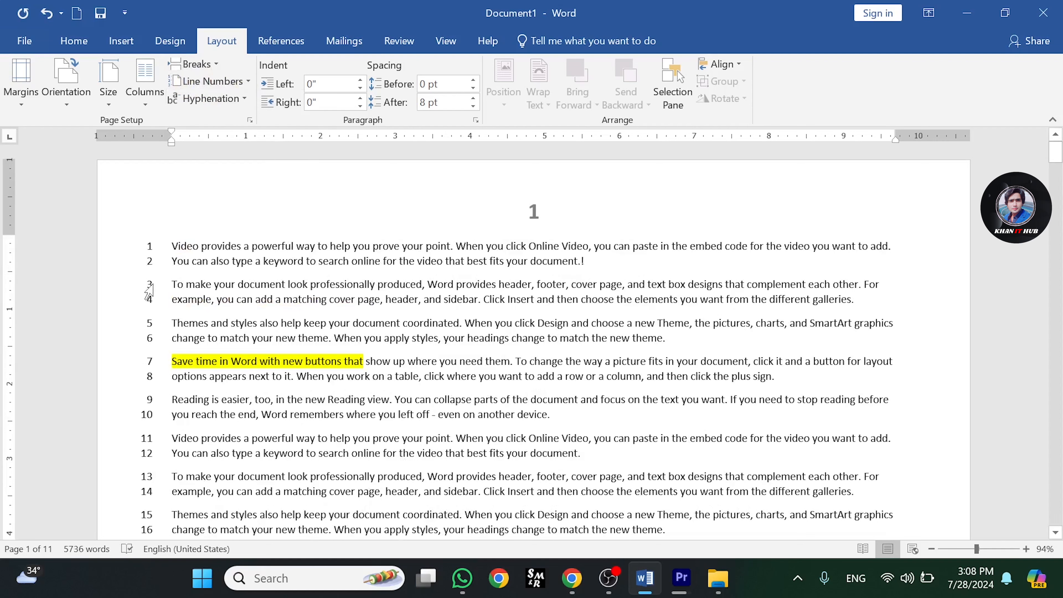
- Place the cursor at the start of the second page and set its line numbering to Restart Each Section
{"action": "scroll", "coordinate": [306, 383], "scroll_direction": "down", "scroll_amount": 7}
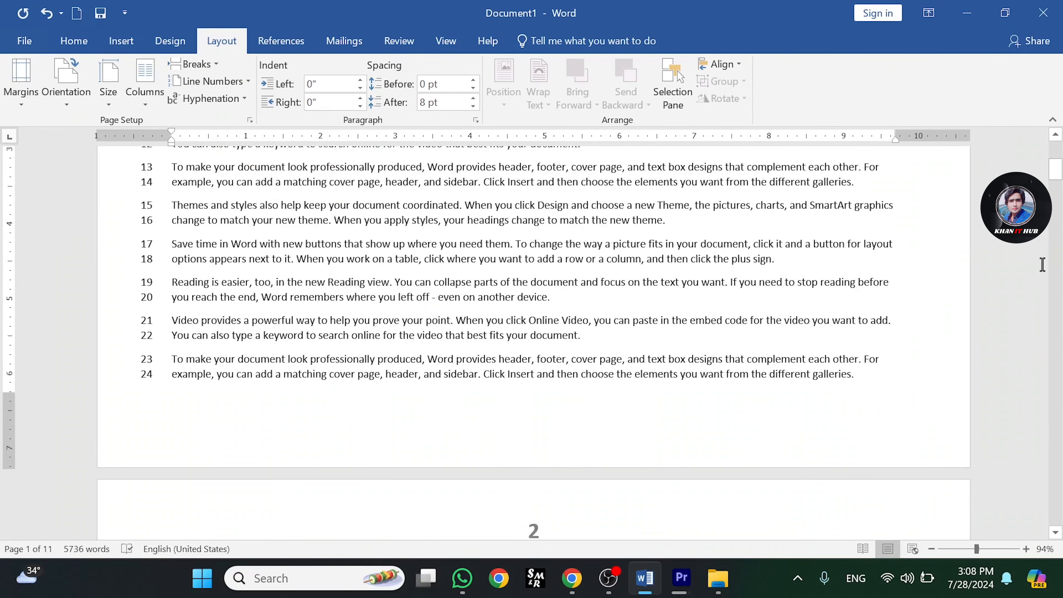
{"action": "scroll", "coordinate": [241, 253], "scroll_direction": "down", "scroll_amount": 6}
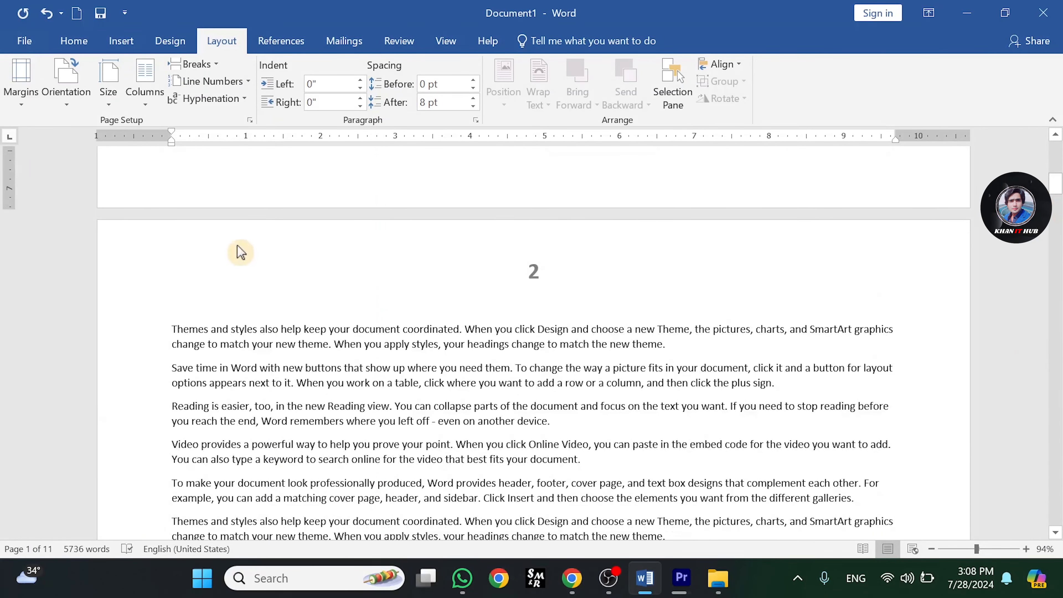
{"action": "left_click", "coordinate": [173, 330]}
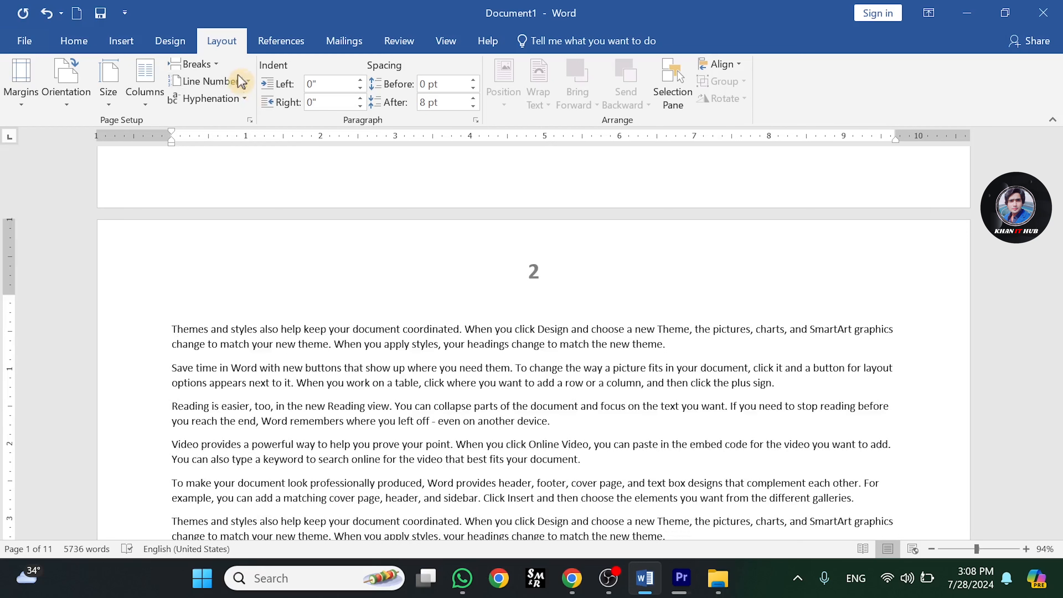
{"action": "left_click", "coordinate": [246, 84]}
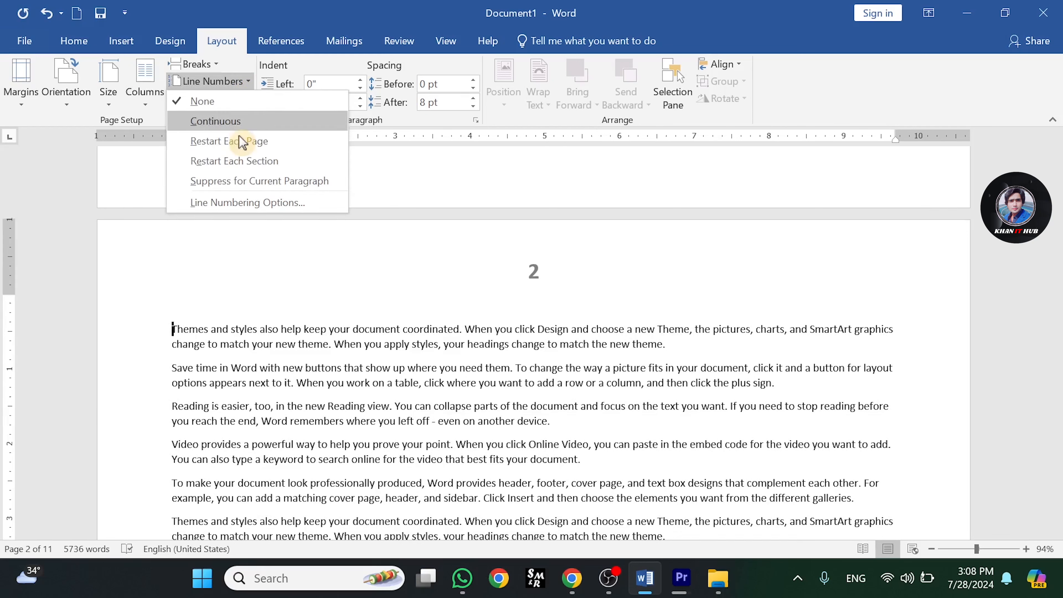
{"action": "left_click", "coordinate": [238, 161]}
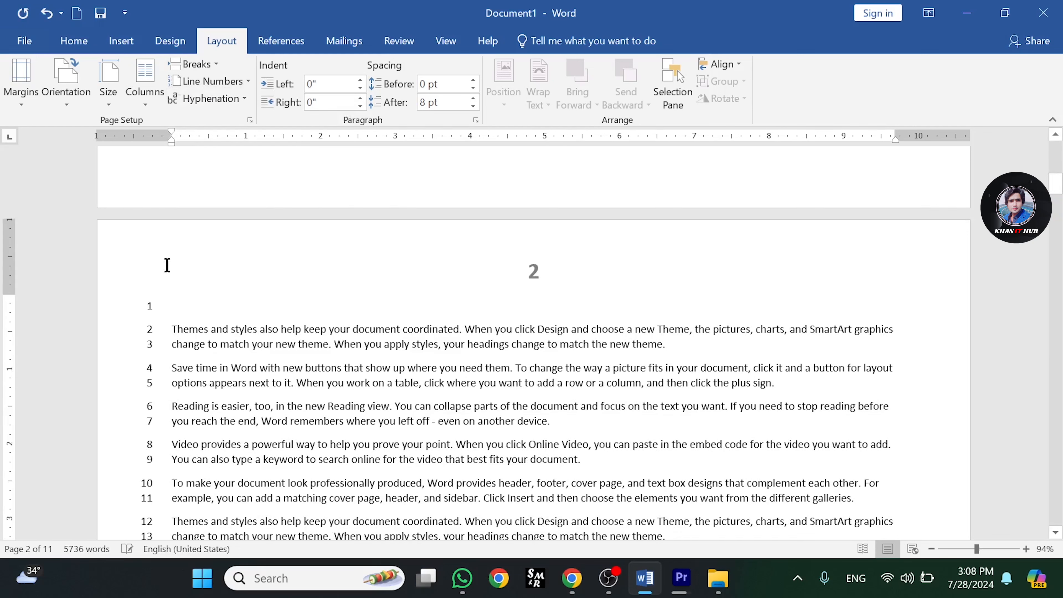
- Switch the second section's line numbering to Restart Each Page
{"action": "left_click_drag", "start_coordinate": [1059, 183], "coordinate": [1058, 171]}
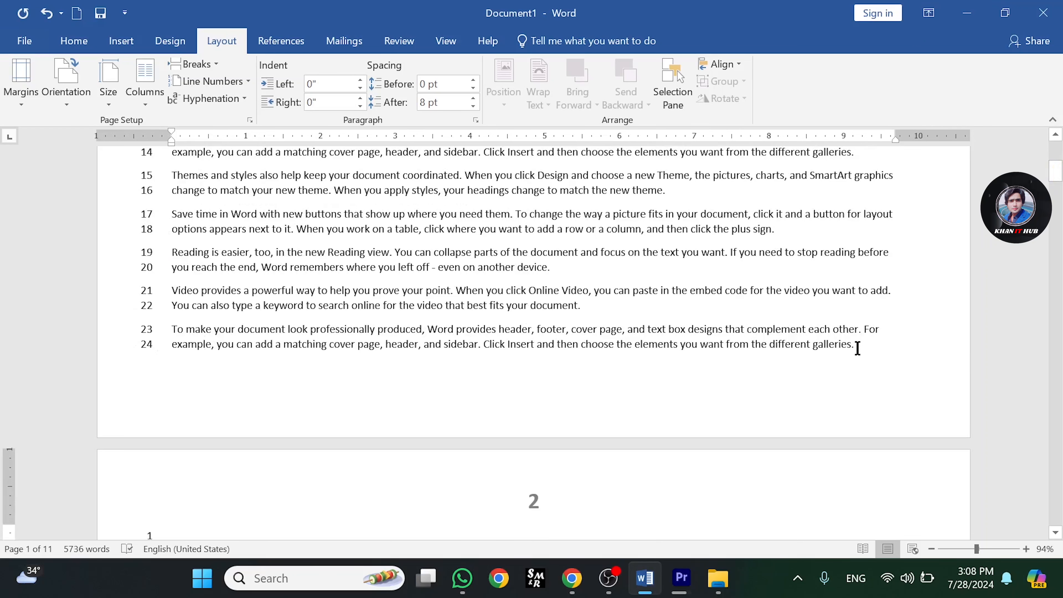
{"action": "left_click_drag", "start_coordinate": [1058, 174], "coordinate": [1059, 187]}
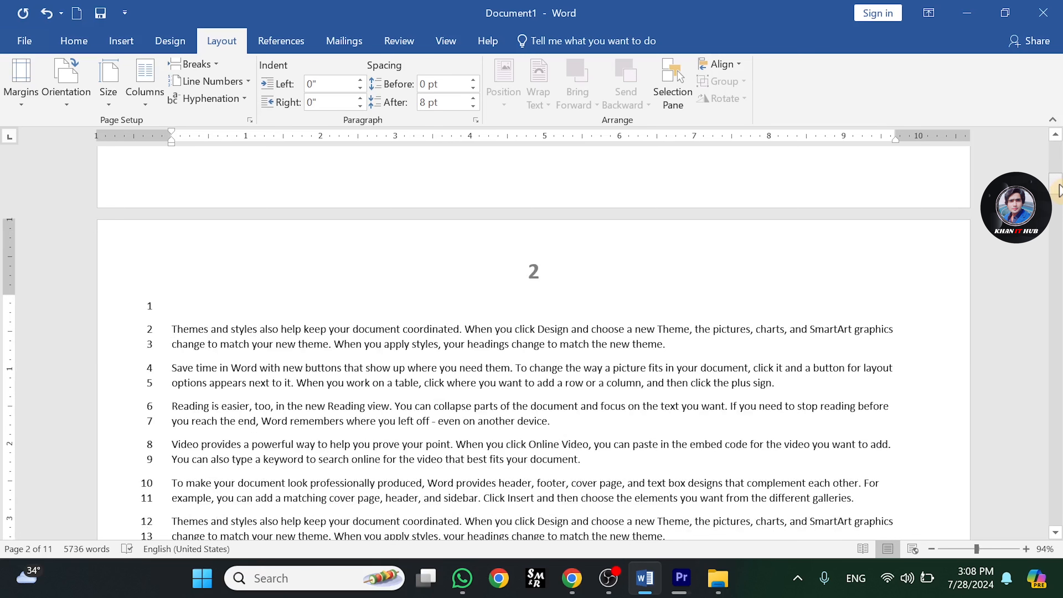
{"action": "left_click_drag", "start_coordinate": [1059, 188], "coordinate": [1059, 197]}
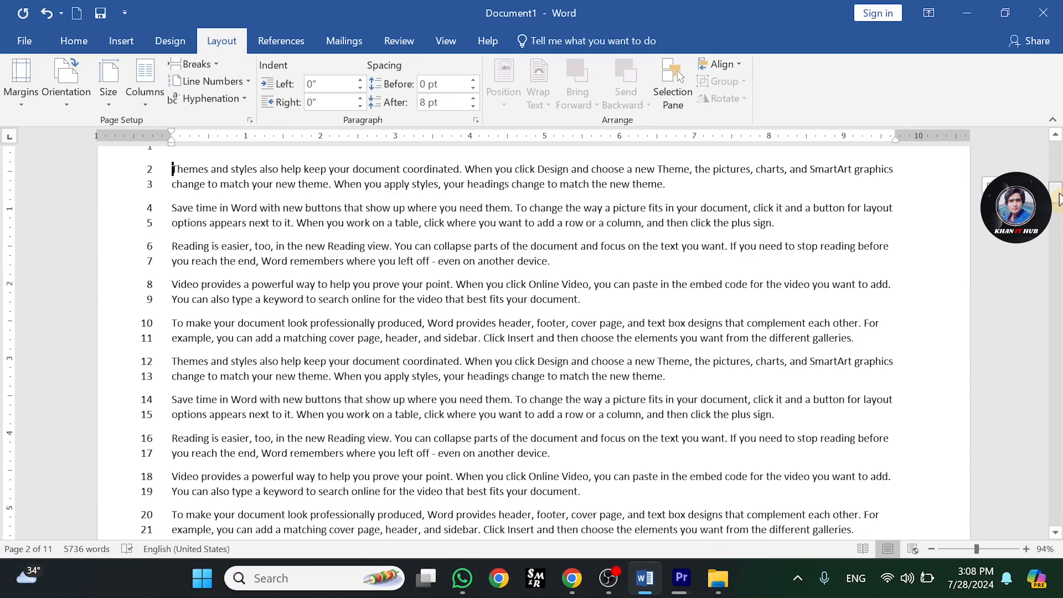
{"action": "left_click_drag", "start_coordinate": [1060, 200], "coordinate": [1059, 174]}
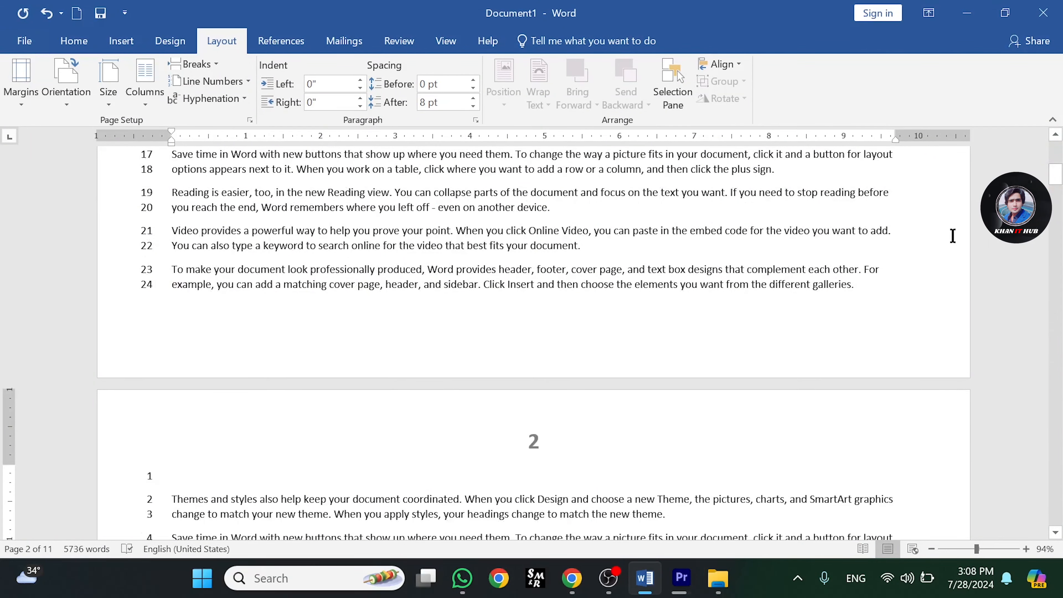
{"action": "left_click_drag", "start_coordinate": [1055, 174], "coordinate": [1056, 185]}
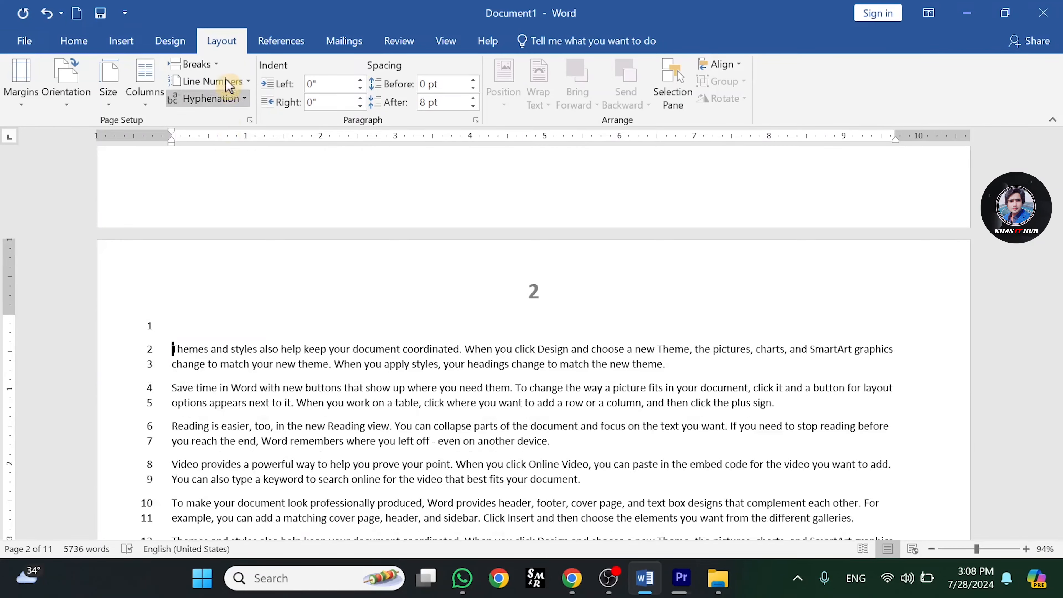
{"action": "left_click", "coordinate": [247, 82]}
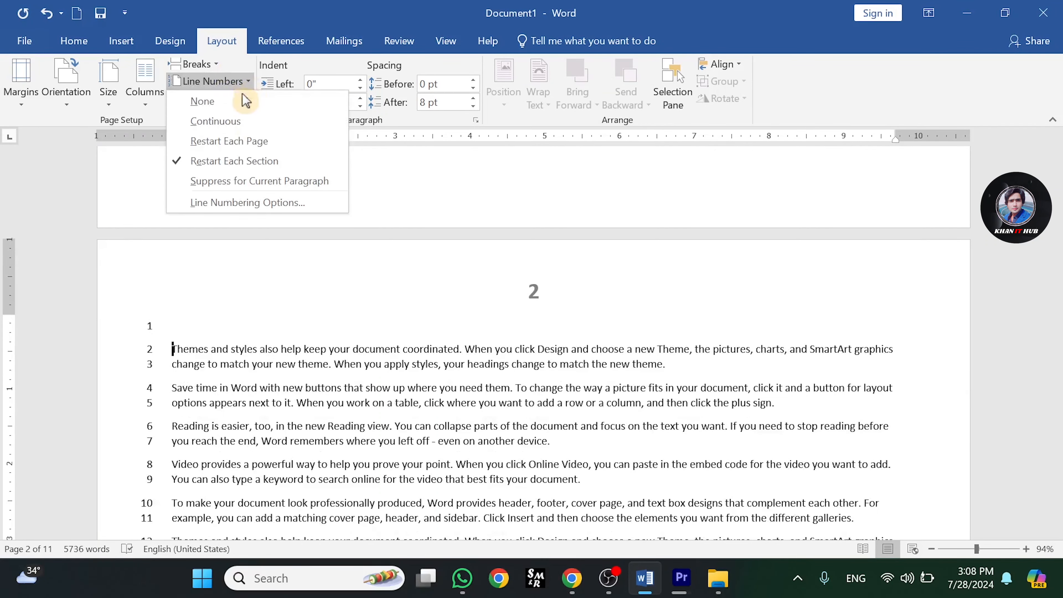
{"action": "left_click", "coordinate": [230, 142]}
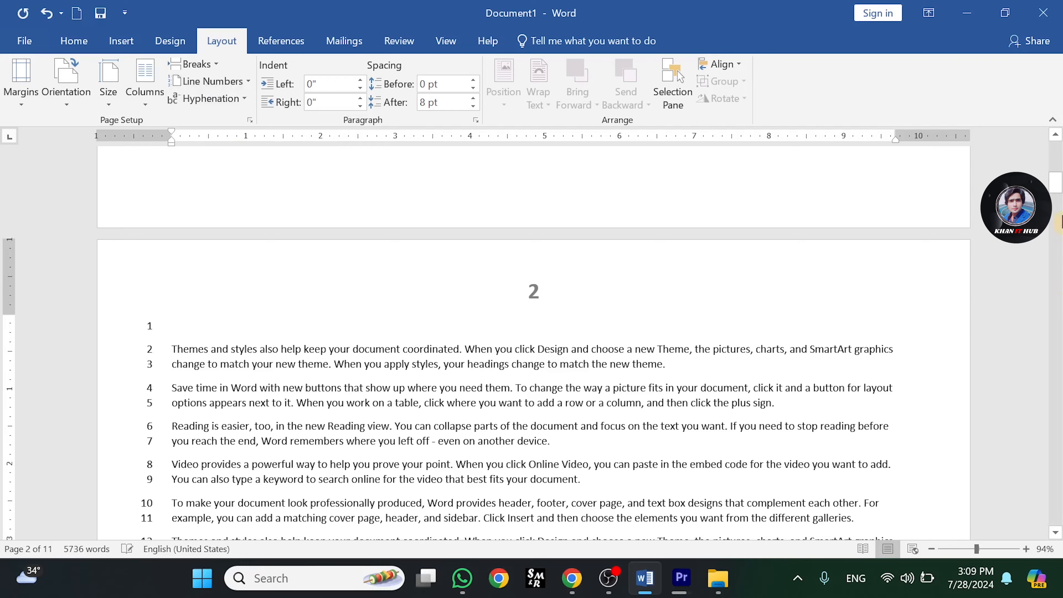
- Undo the last line numbering change on the second page
{"action": "scroll", "coordinate": [1058, 158], "scroll_direction": "up", "scroll_amount": 10}
{"action": "left_click_drag", "start_coordinate": [1057, 151], "coordinate": [1057, 179]}
{"action": "left_click", "coordinate": [236, 82]}
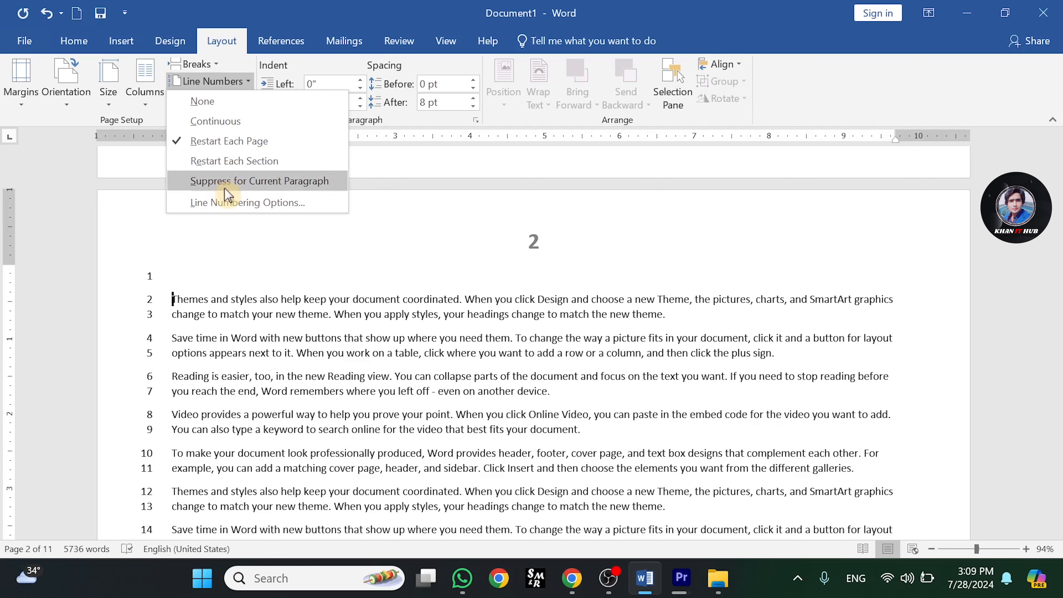
{"action": "left_click", "coordinate": [361, 311]}
{"action": "key", "text": "ctrl+z"}
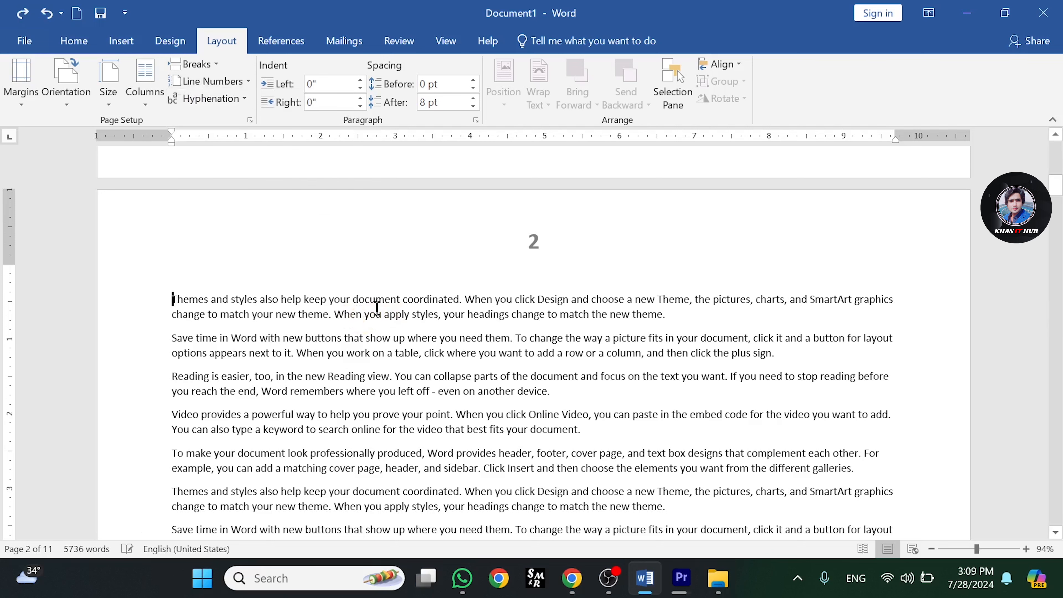
- Undo the remaining line numbering change so the document has no line numbers
{"action": "key", "text": "ctrl+z"}
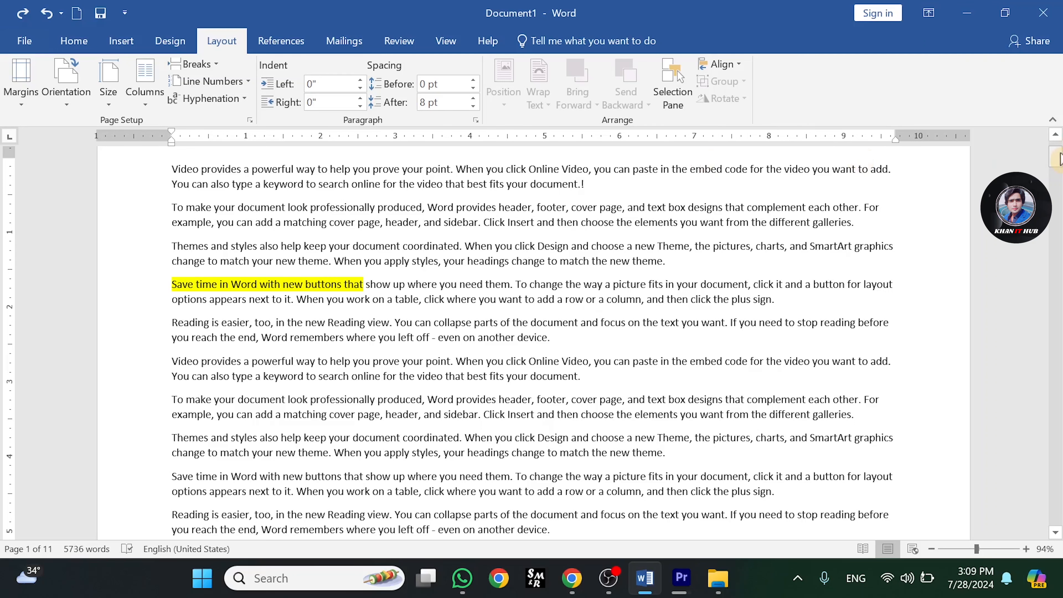
{"action": "left_click_drag", "start_coordinate": [1056, 158], "coordinate": [1055, 149]}
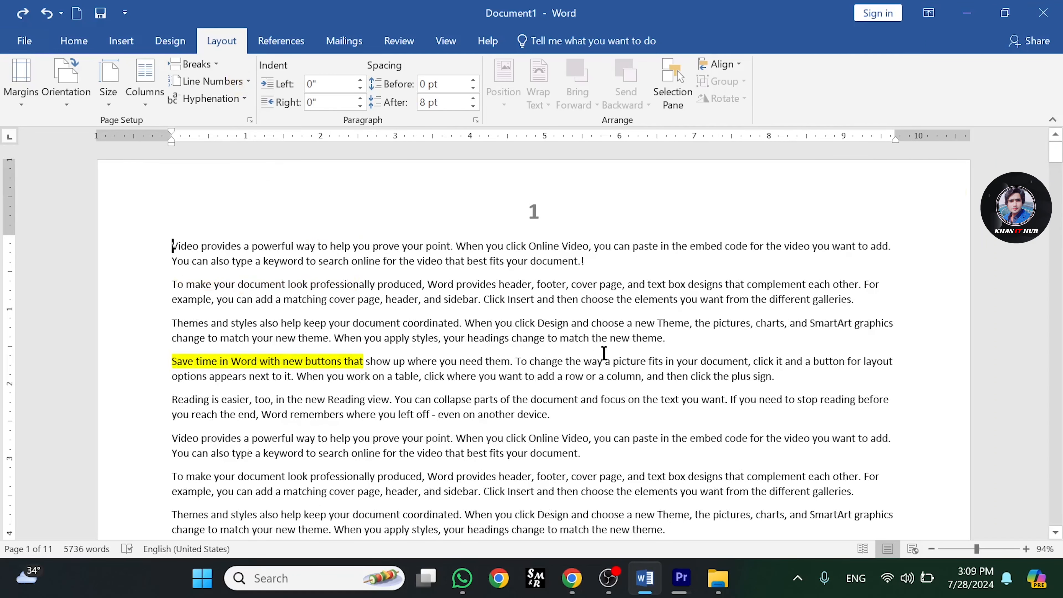
- Select the second and third paragraphs on page 1 and suppress line numbering for them
{"action": "left_click_drag", "start_coordinate": [665, 343], "coordinate": [167, 282]}
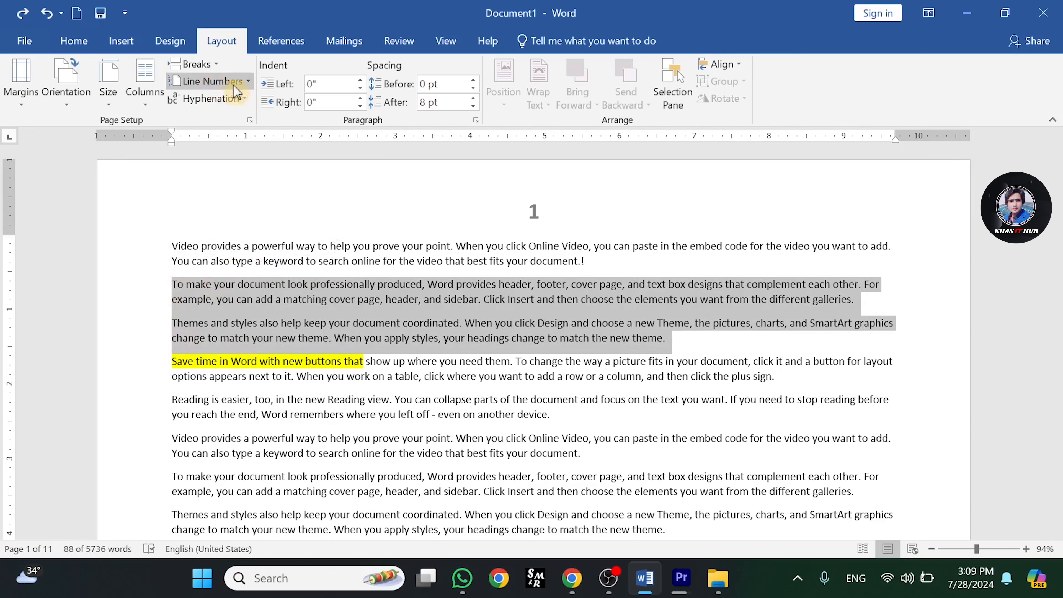
{"action": "left_click", "coordinate": [249, 86]}
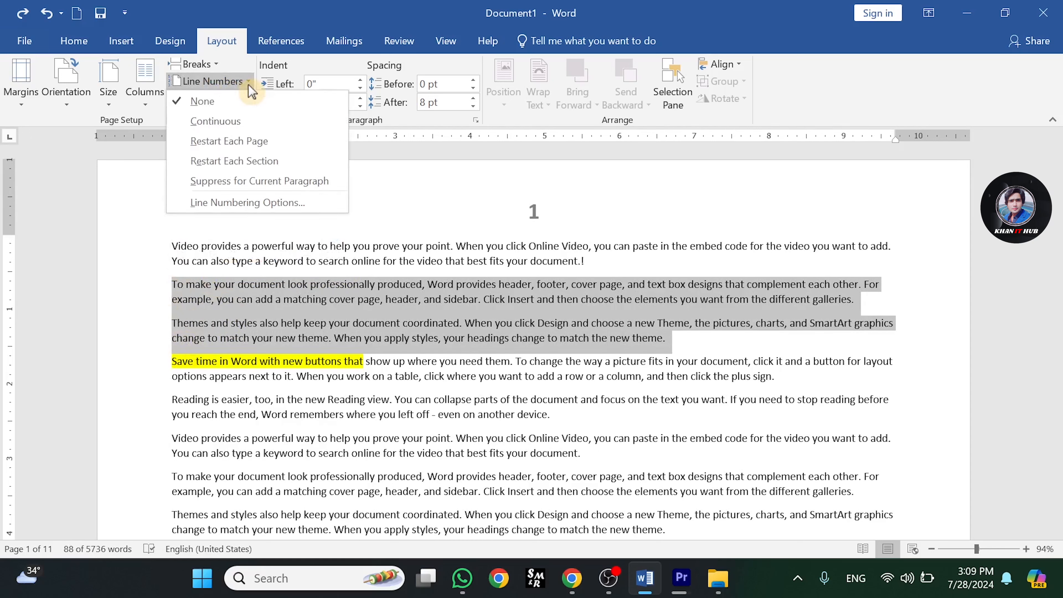
{"action": "left_click", "coordinate": [249, 180]}
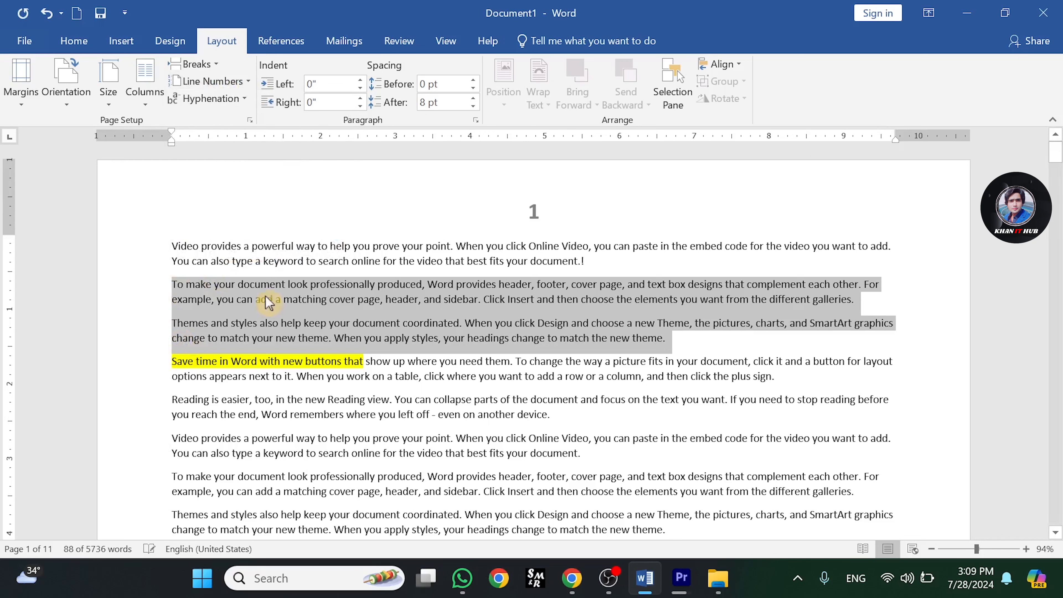
- Place the cursor at the start of the document and apply continuous line numbering
{"action": "left_click", "coordinate": [171, 244]}
{"action": "left_click", "coordinate": [238, 81]}
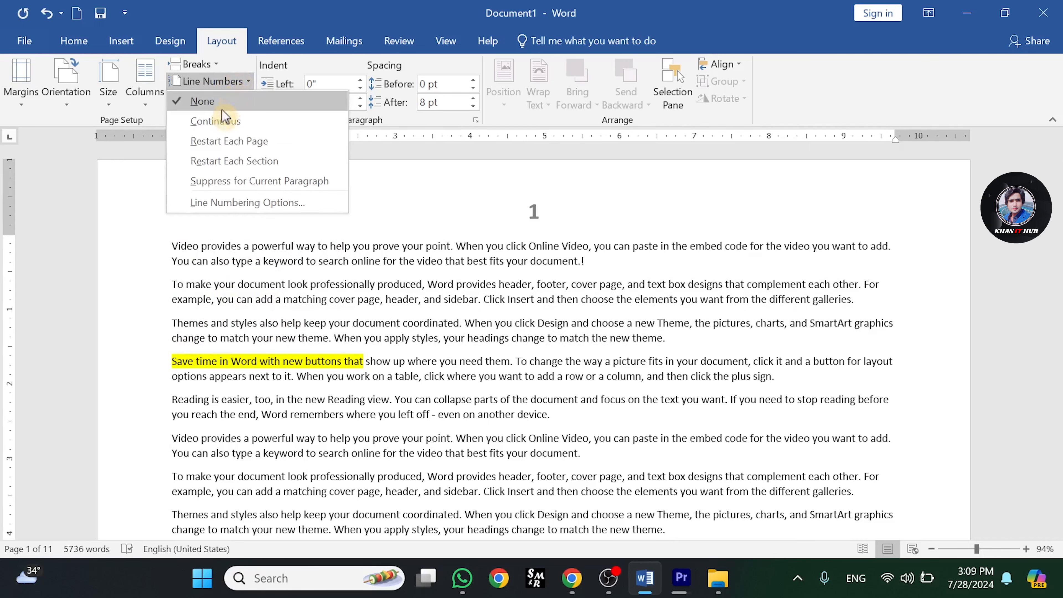
{"action": "left_click", "coordinate": [209, 121]}
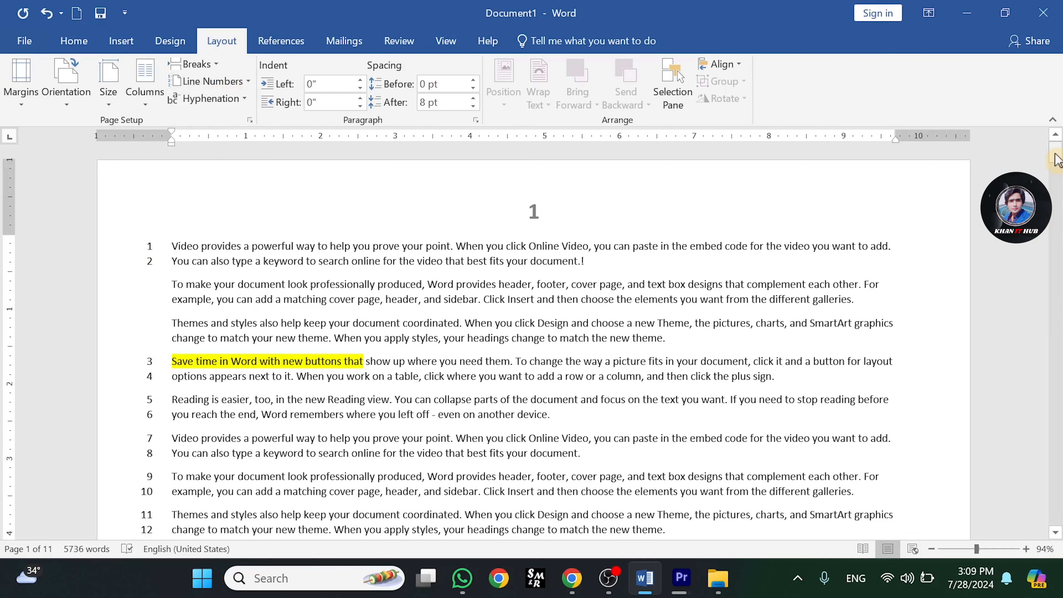
- Scroll through the pages and toggle formatting marks on and off to examine the line numbers across the page break
{"action": "scroll", "coordinate": [146, 189], "scroll_direction": "down", "scroll_amount": 4}
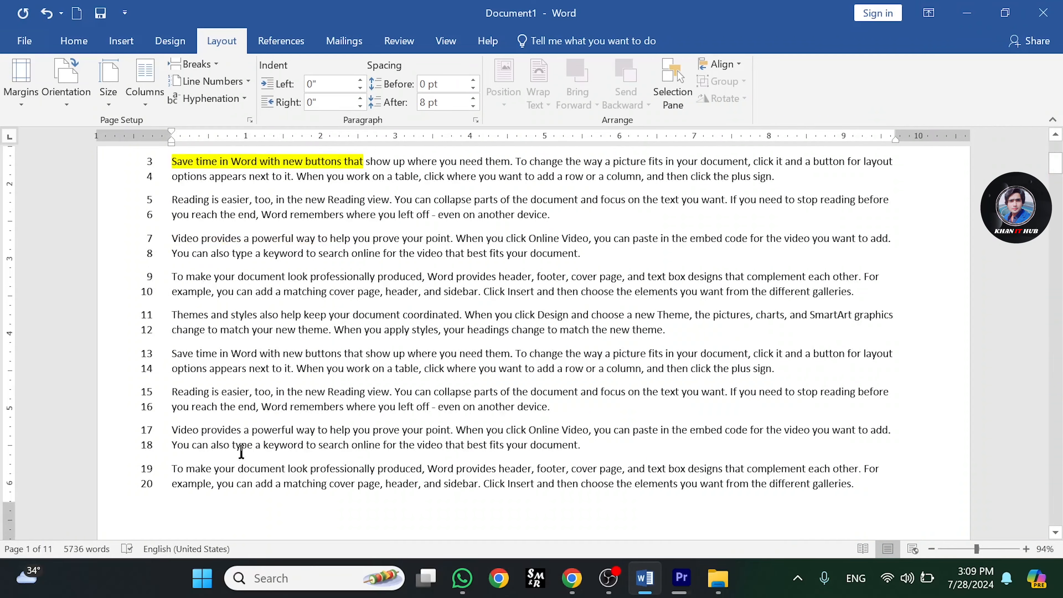
{"action": "left_click_drag", "start_coordinate": [1058, 168], "coordinate": [1061, 184]}
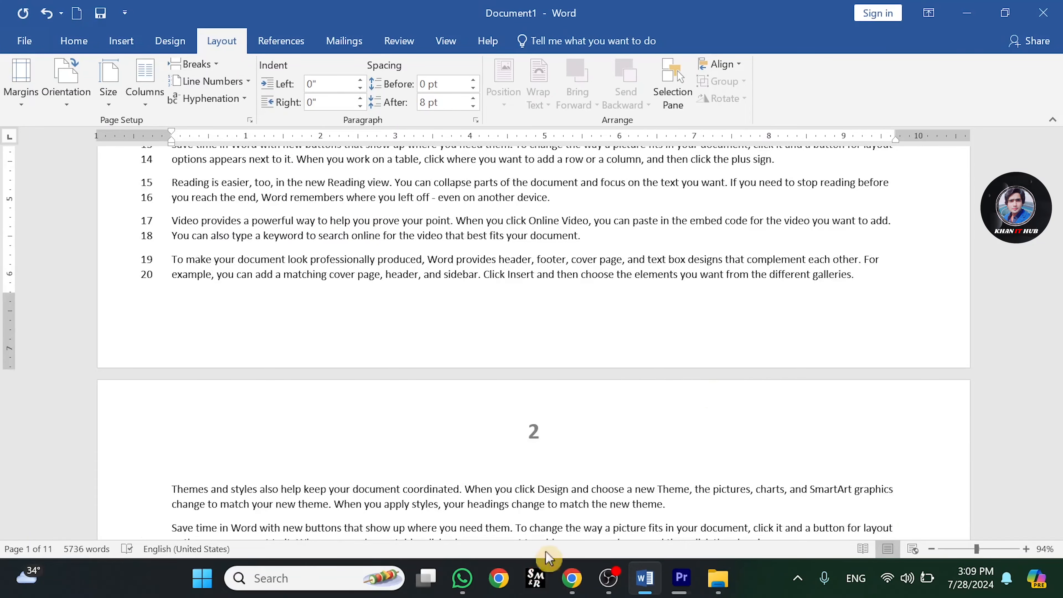
{"action": "left_click_drag", "start_coordinate": [1059, 175], "coordinate": [1059, 153]}
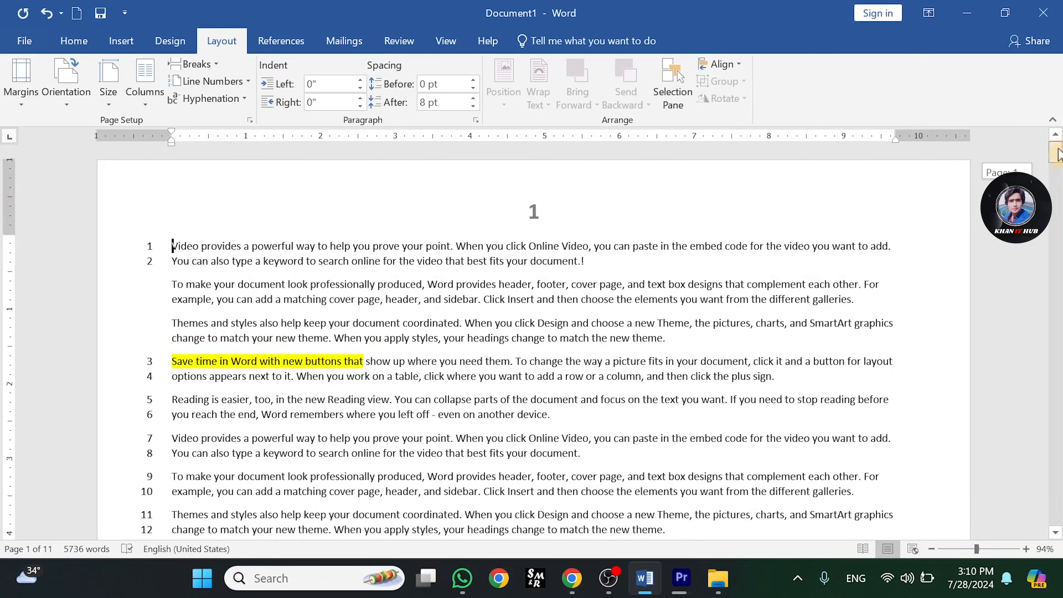
{"action": "scroll", "coordinate": [907, 198], "scroll_direction": "down", "scroll_amount": 10}
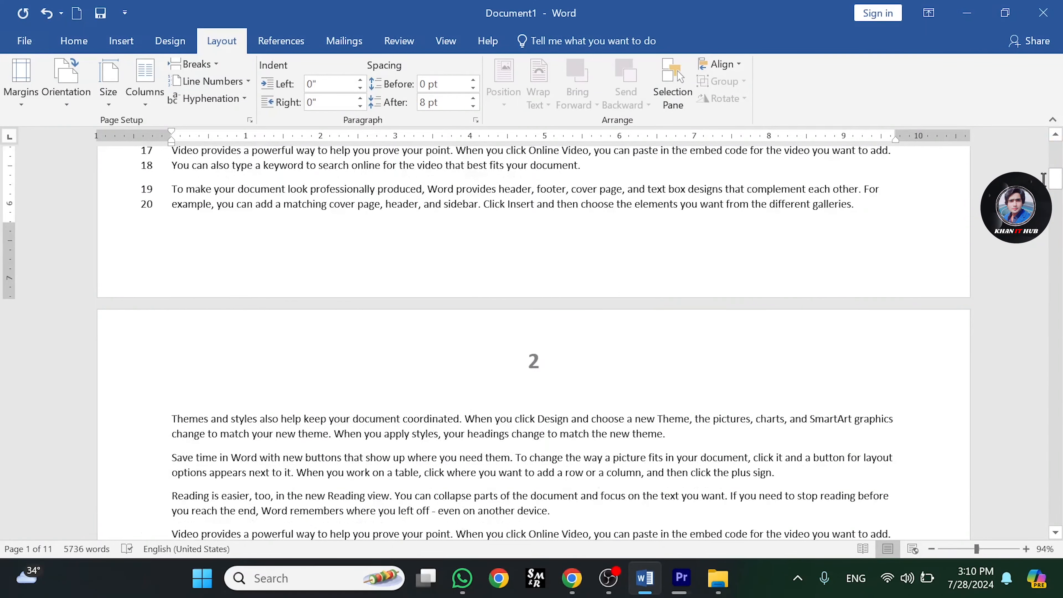
{"action": "mouse_move", "coordinate": [1059, 184]}
{"action": "left_mouse_down"}
{"action": "mouse_move", "coordinate": [1060, 168]}
{"action": "mouse_move", "coordinate": [1059, 181]}
{"action": "left_mouse_up"}
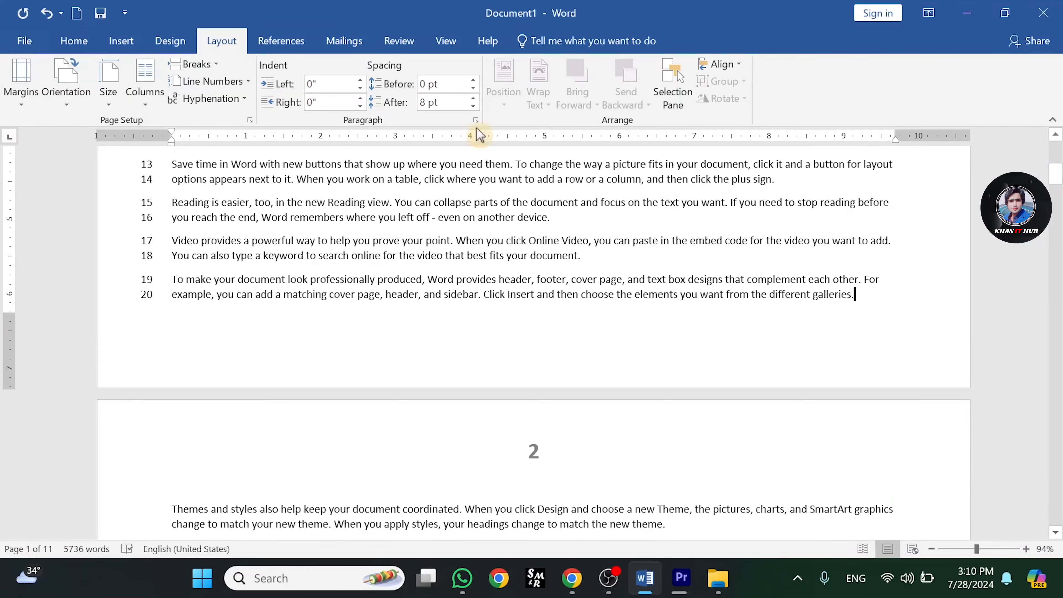
{"action": "left_click", "coordinate": [74, 41]}
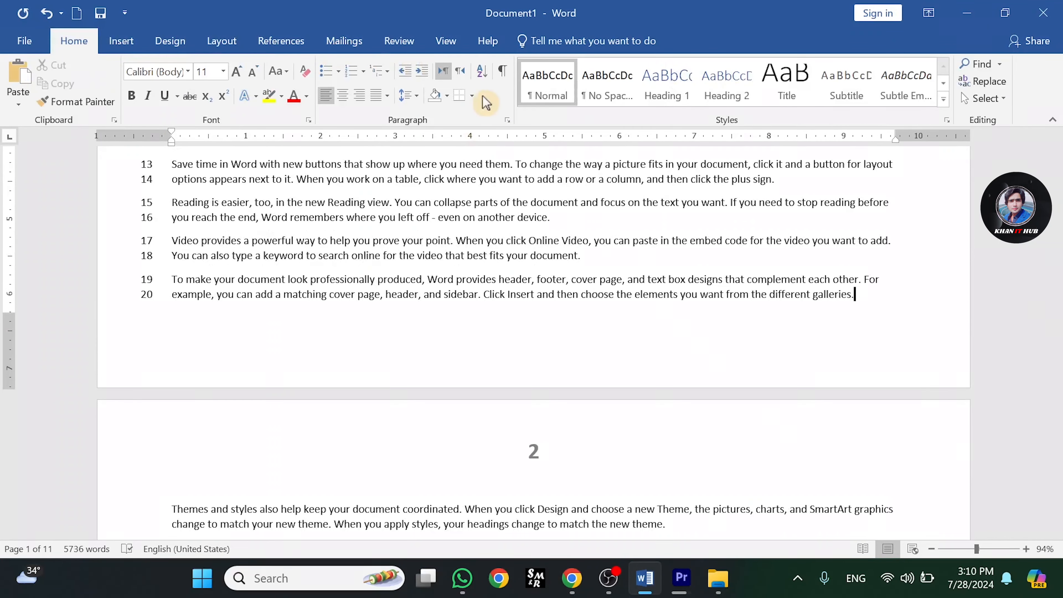
{"action": "left_click", "coordinate": [503, 72]}
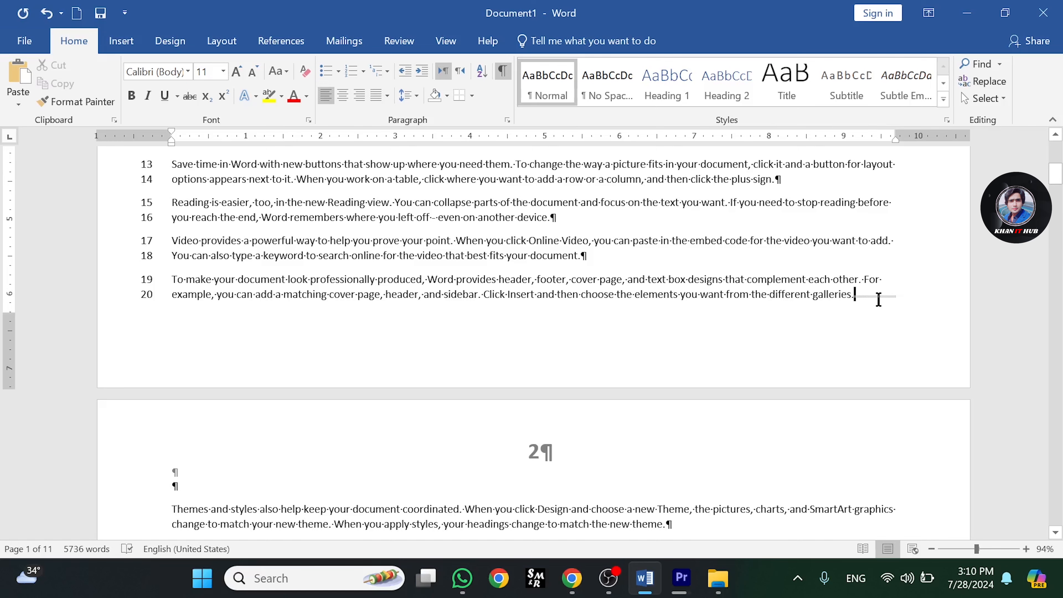
{"action": "left_click", "coordinate": [506, 75]}
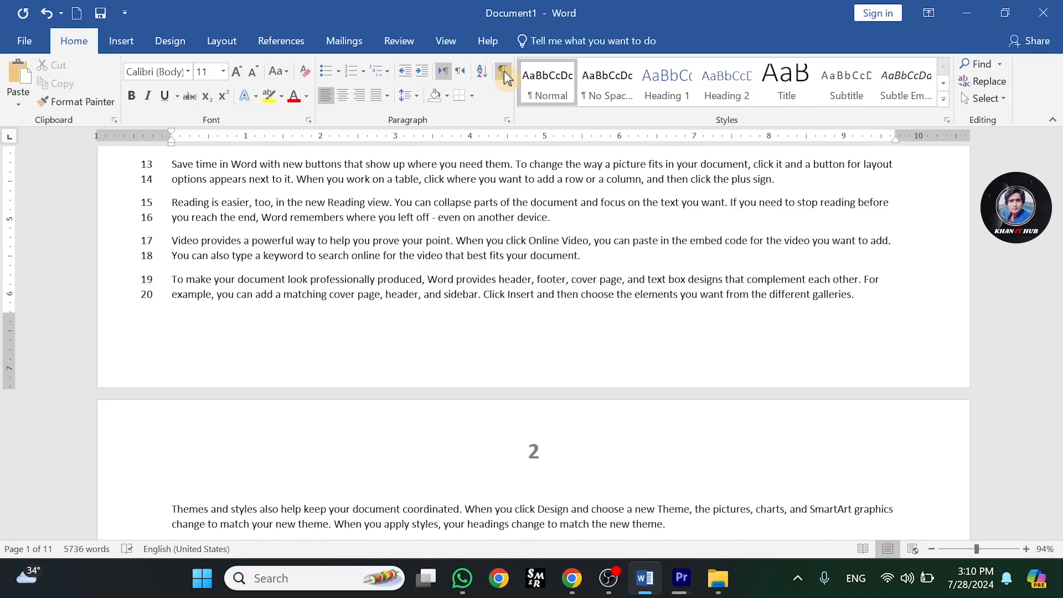
- Undo the last three changes to remove the continuous numbering and paragraph suppression
{"action": "scroll", "coordinate": [1061, 183], "scroll_direction": "up", "scroll_amount": 9}
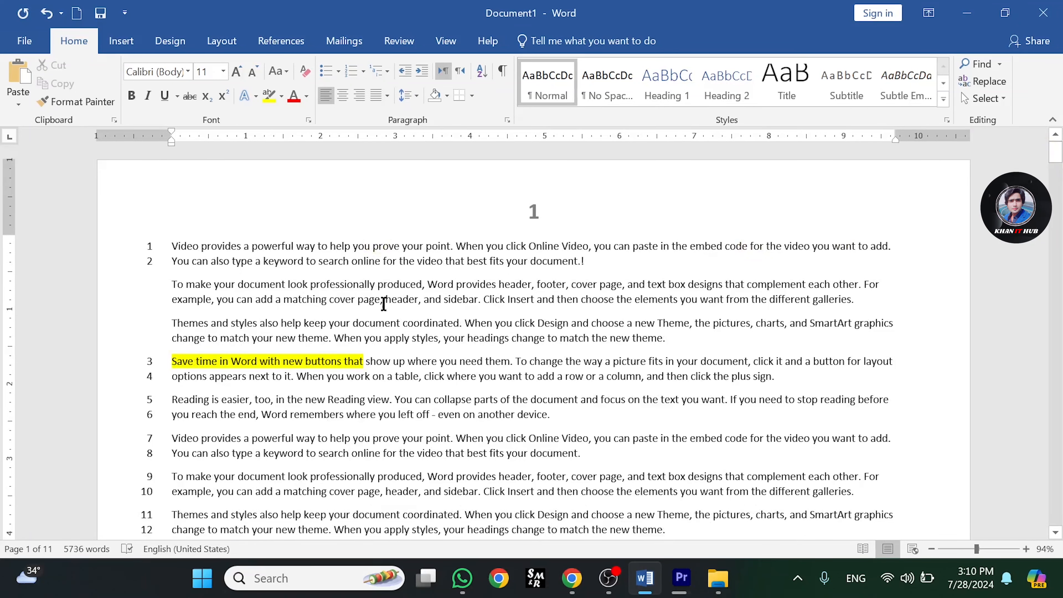
{"action": "key", "text": "ctrl+z"}
{"action": "key", "text": "ctrl+z"}
{"action": "key", "text": "ctrl+z"}
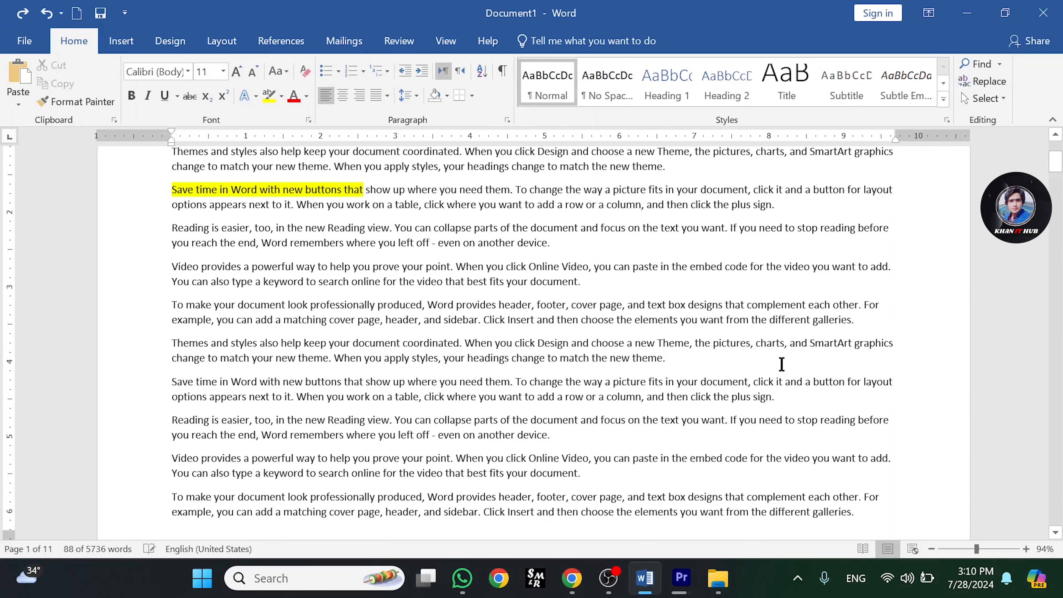
- Open the Line Numbering Options dialog from the top of the document and view its margin settings
{"action": "scroll", "coordinate": [781, 364], "scroll_direction": "up", "scroll_amount": 2}
{"action": "left_click_drag", "start_coordinate": [1055, 159], "coordinate": [1060, 150]}
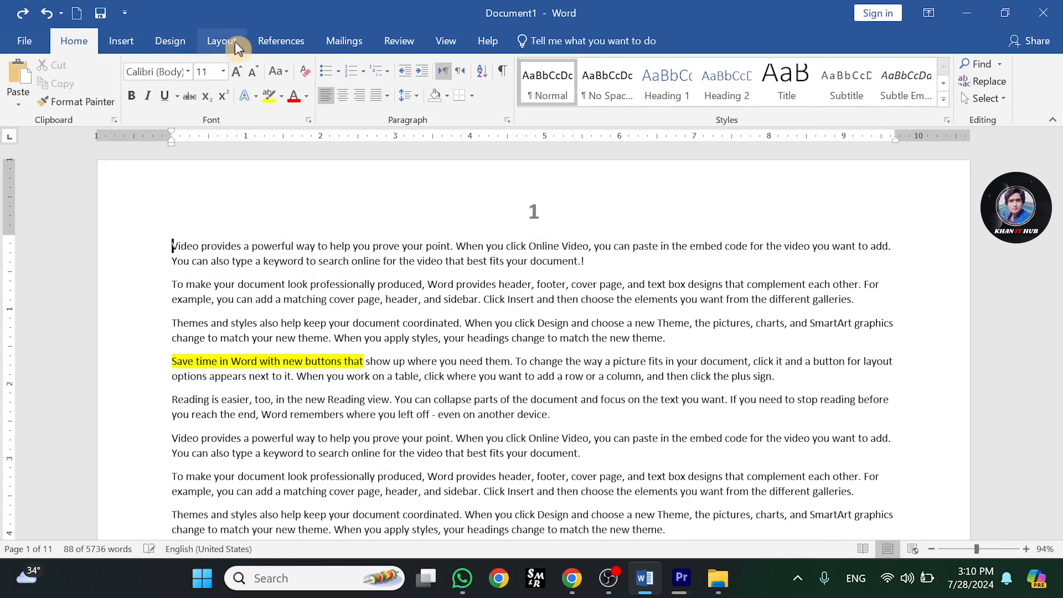
{"action": "left_click", "coordinate": [222, 41]}
{"action": "left_click", "coordinate": [251, 82]}
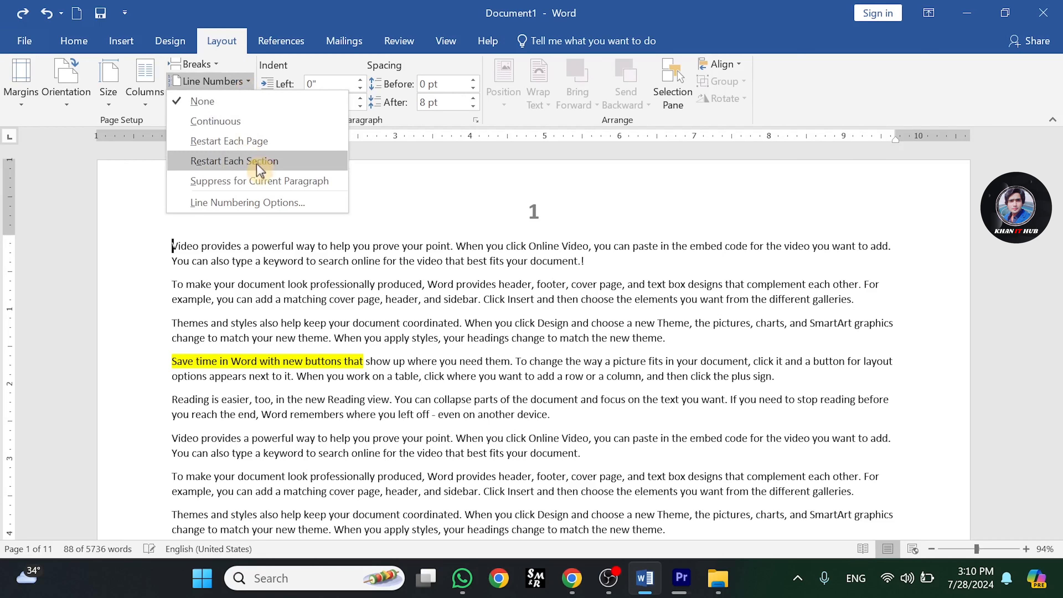
{"action": "left_click", "coordinate": [261, 205]}
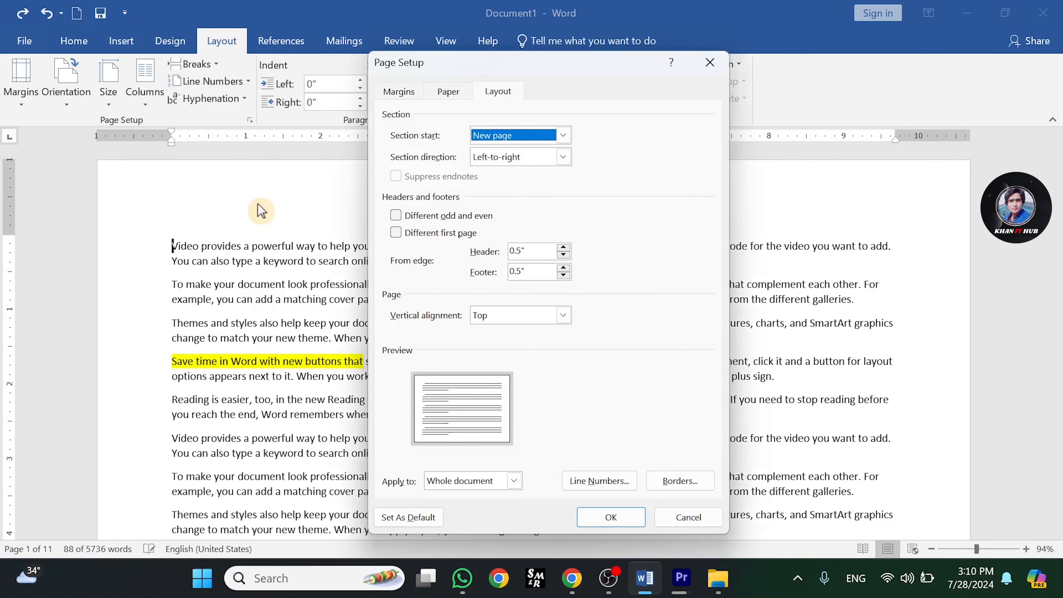
{"action": "left_click", "coordinate": [398, 93]}
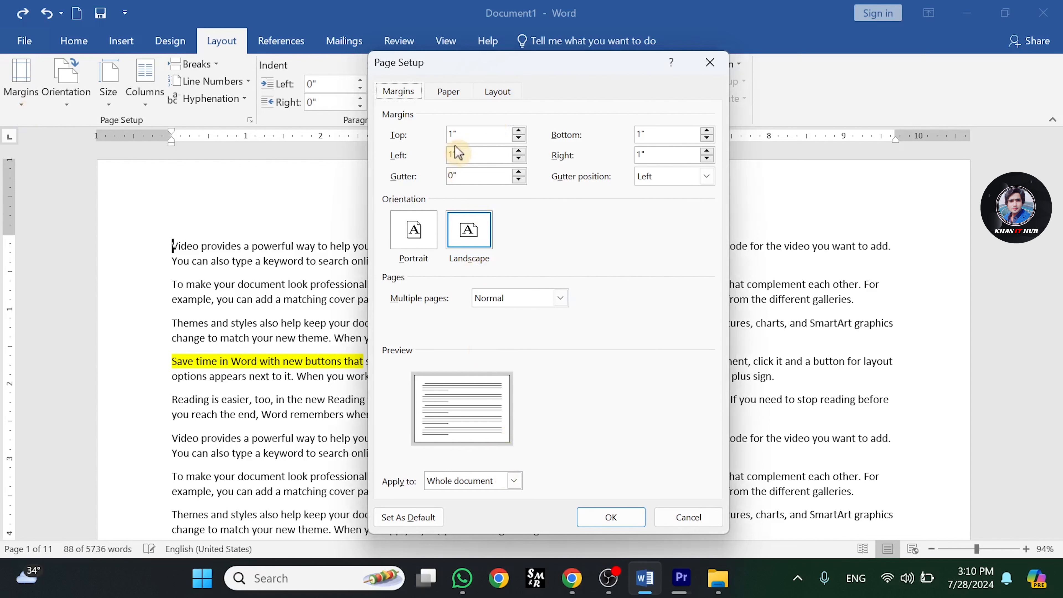
- Set the paper size to A5 and the first-page paper source to Tray 1
{"action": "left_click", "coordinate": [449, 92]}
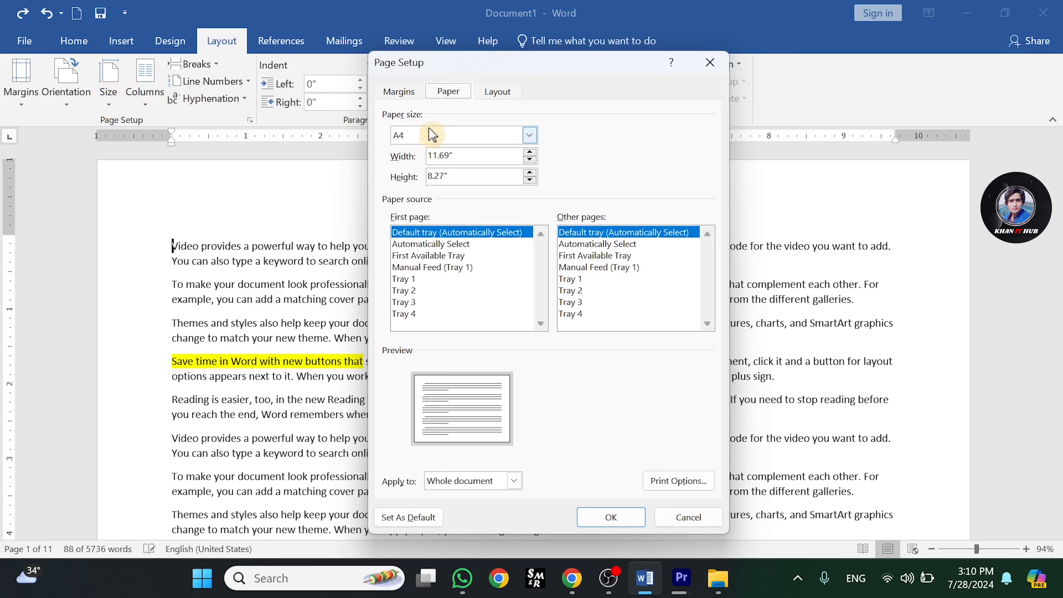
{"action": "left_click", "coordinate": [530, 136]}
{"action": "left_click", "coordinate": [530, 136]}
{"action": "left_click", "coordinate": [530, 137]}
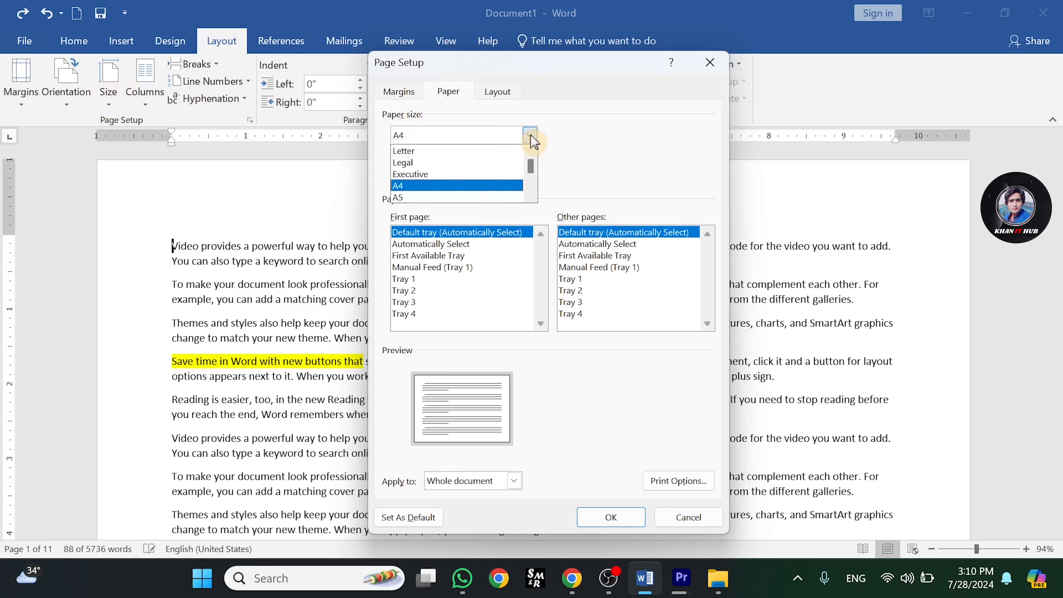
{"action": "left_click", "coordinate": [426, 195]}
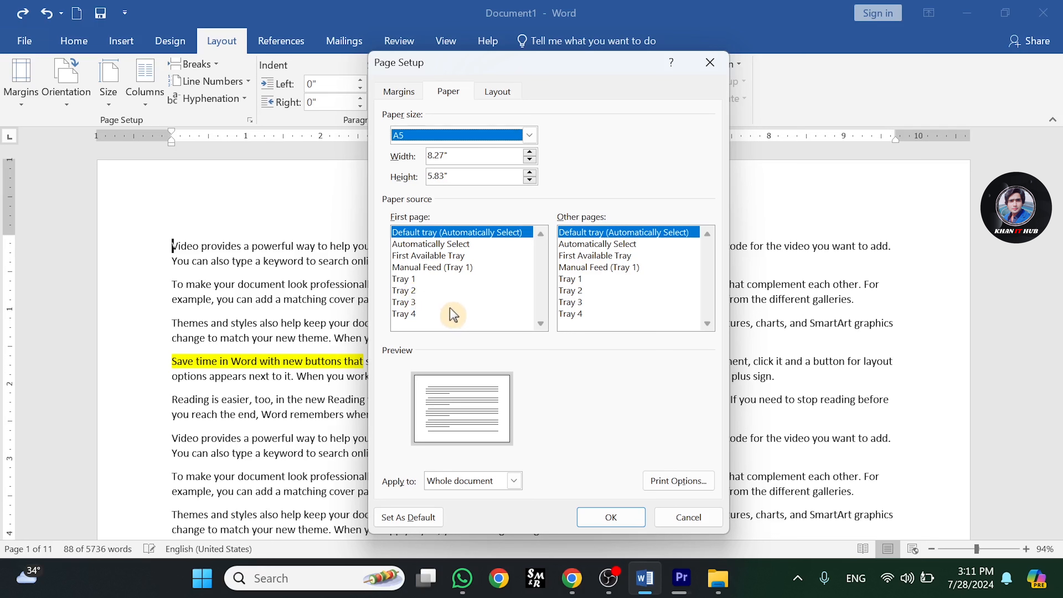
{"action": "left_click", "coordinate": [426, 279]}
{"action": "left_click", "coordinate": [429, 253]}
{"action": "left_click", "coordinate": [416, 279]}
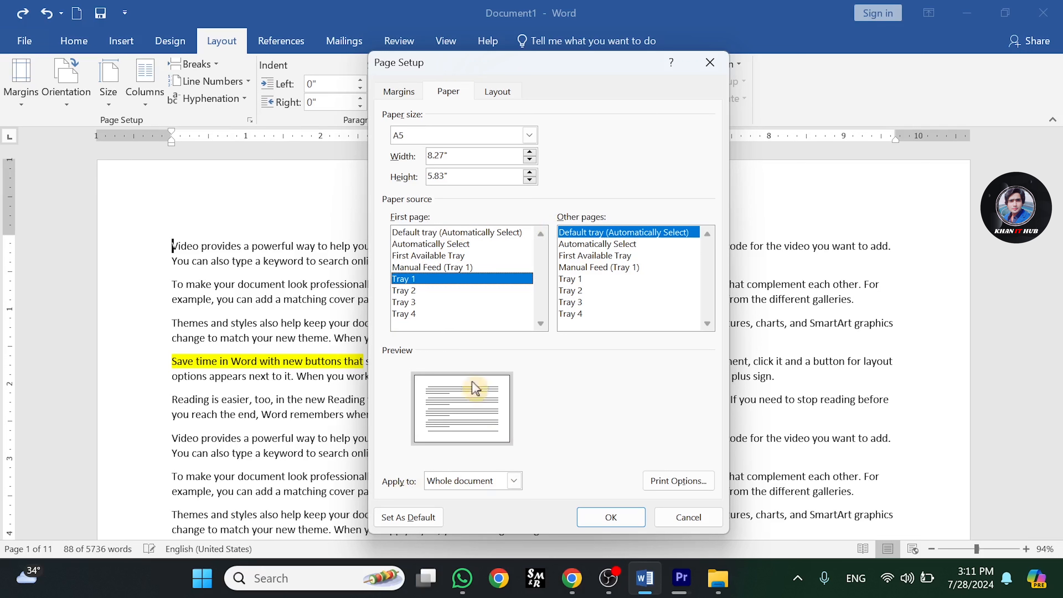
- Inspect the Apply to and Section start choices, then close the Page Setup dialog without applying changes
{"action": "left_click", "coordinate": [514, 480]}
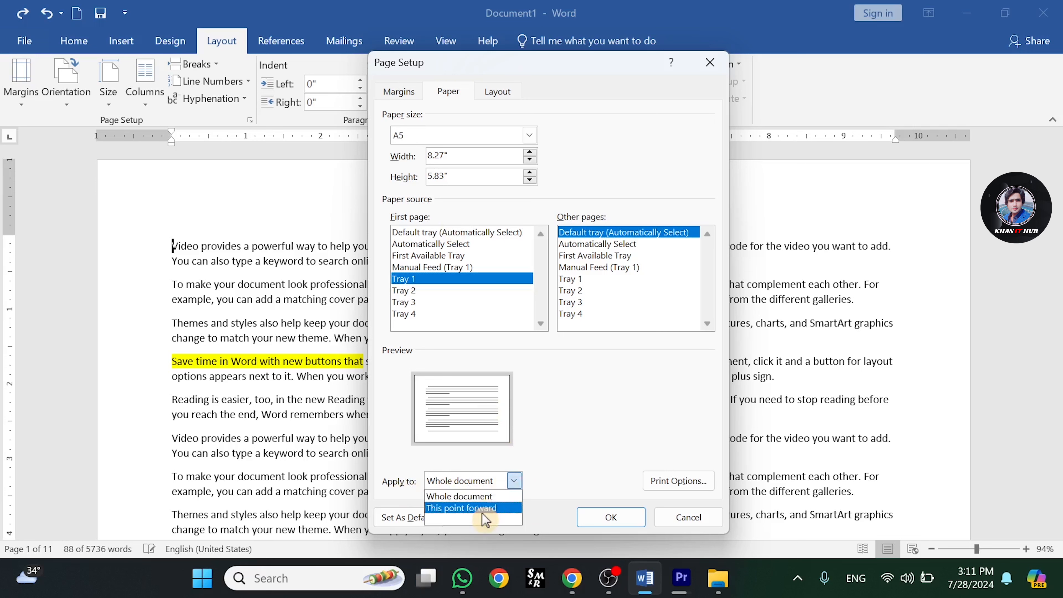
{"action": "left_click", "coordinate": [515, 481]}
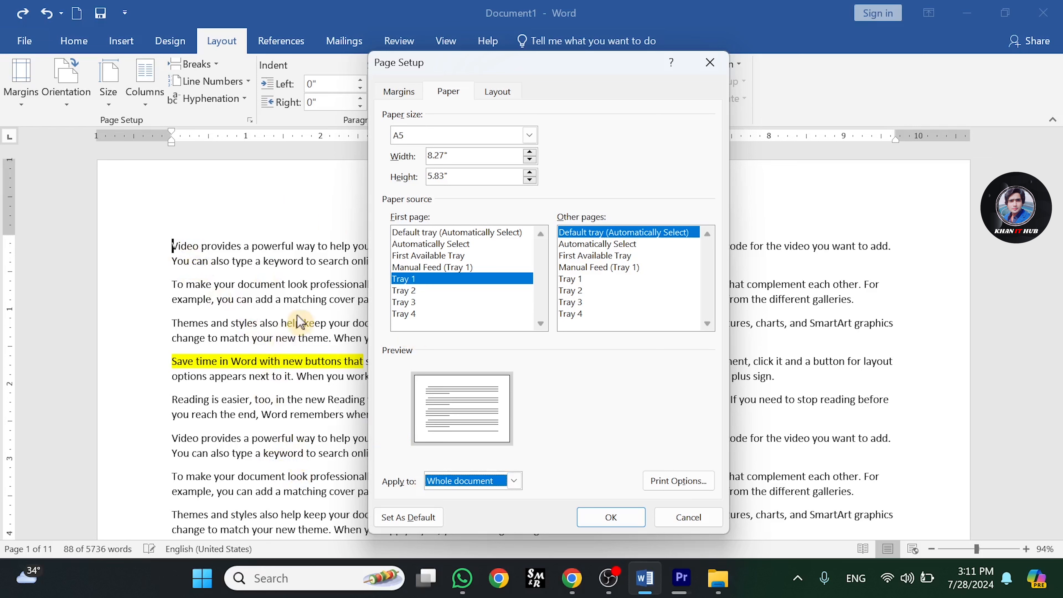
{"action": "left_click", "coordinate": [286, 339]}
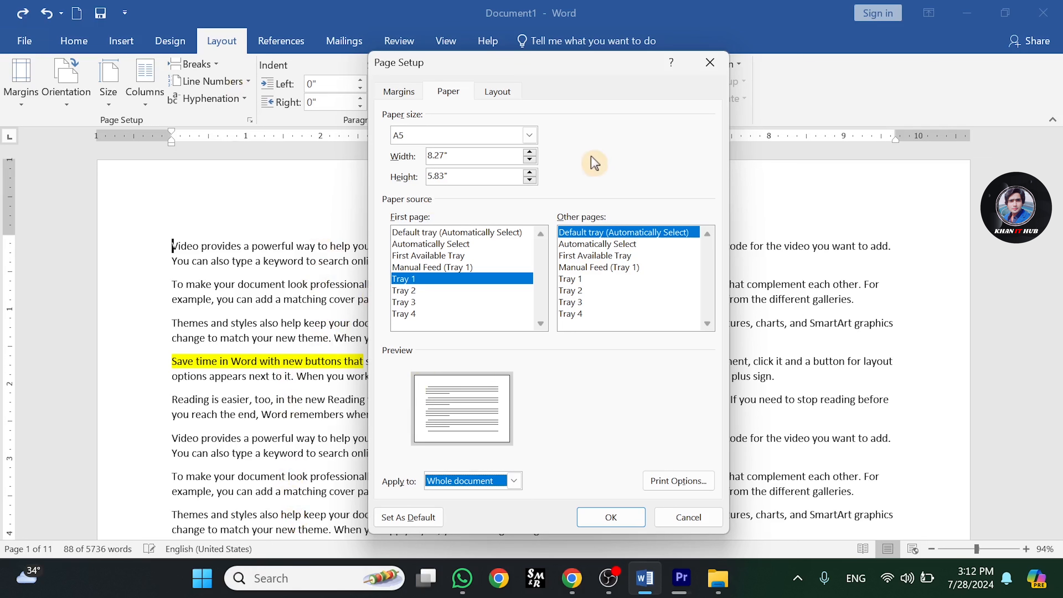
{"action": "left_click", "coordinate": [498, 93]}
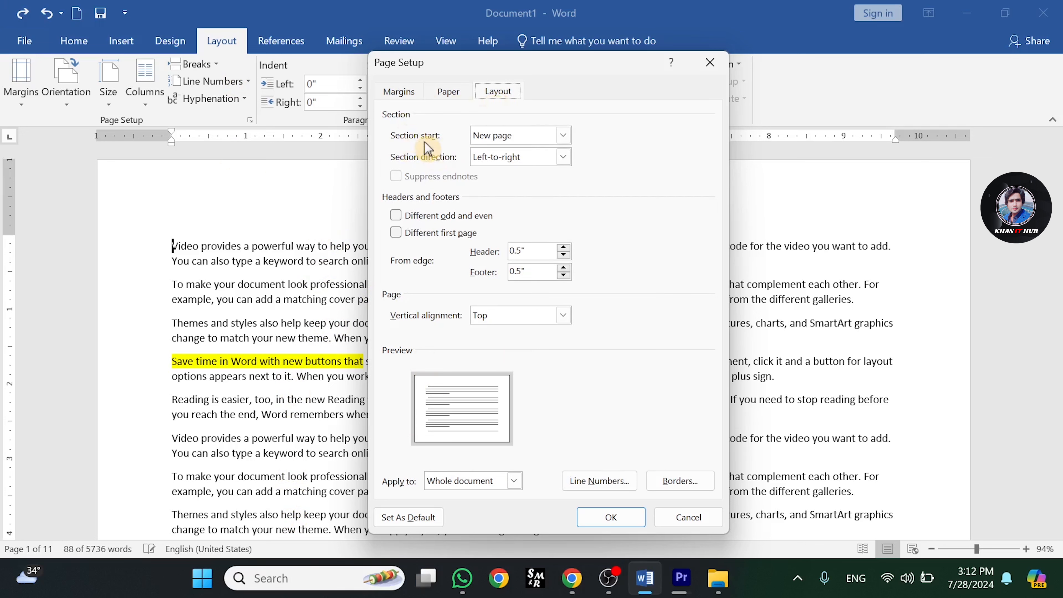
{"action": "left_click", "coordinate": [563, 135]}
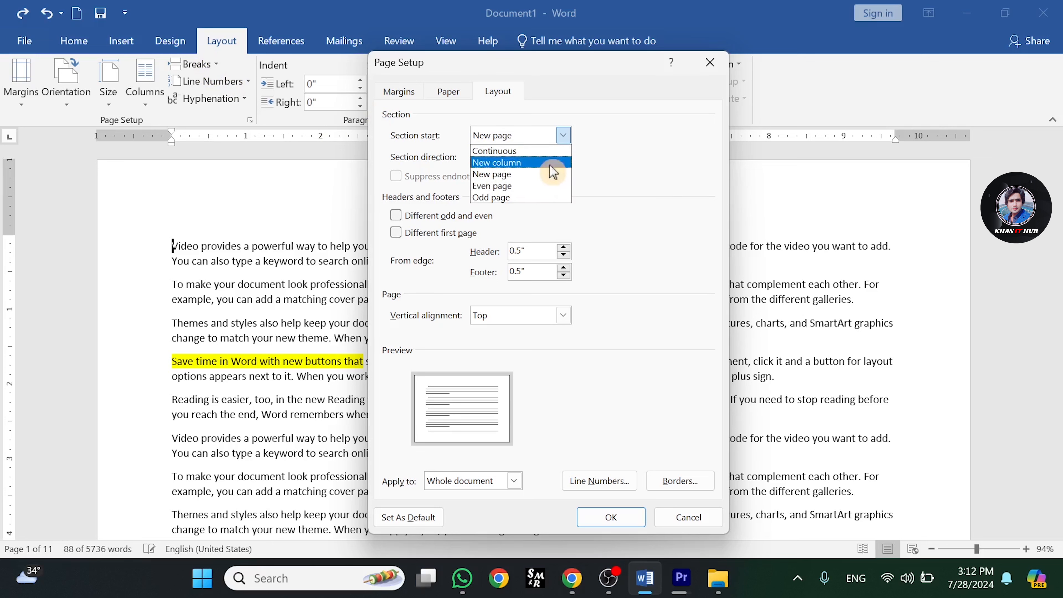
{"action": "left_click", "coordinate": [657, 170]}
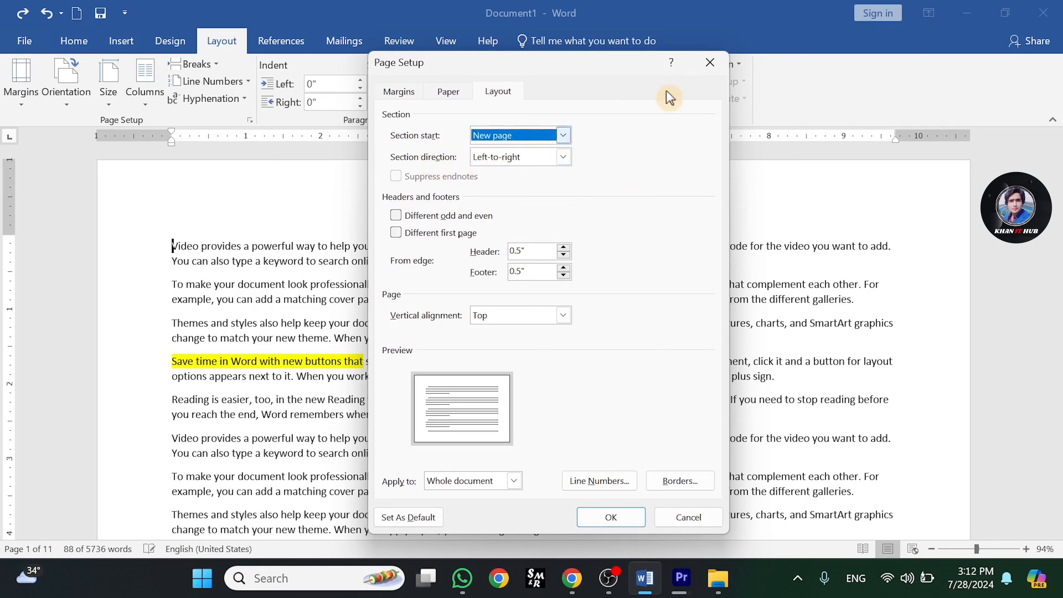
{"action": "left_click", "coordinate": [709, 62]}
- Open the column presets and the More Columns dialog, then close it without changes
{"action": "left_click", "coordinate": [152, 104]}
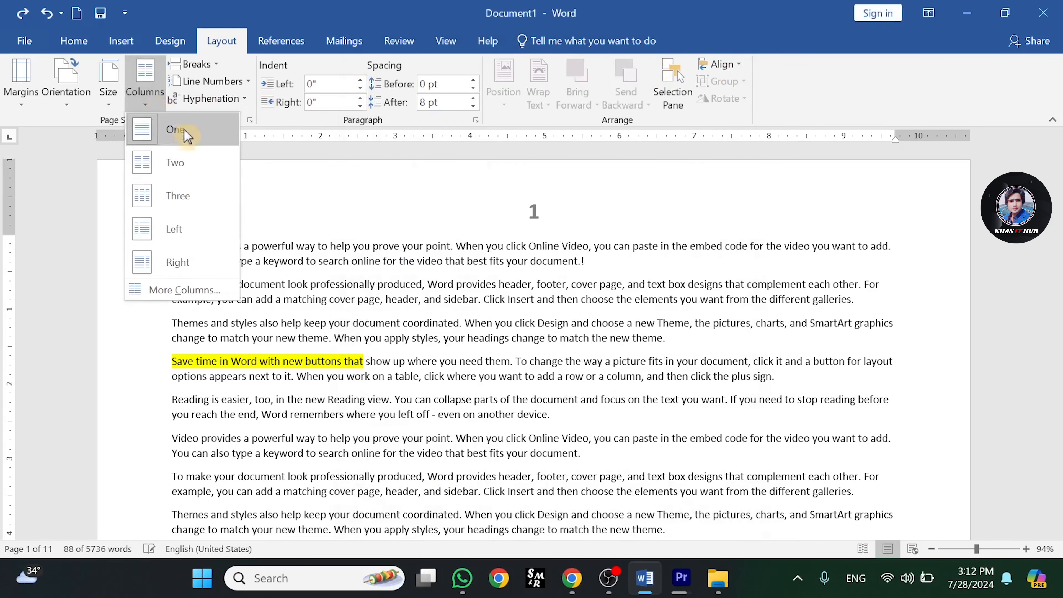
{"action": "left_click", "coordinate": [187, 306]}
{"action": "left_click", "coordinate": [144, 92]}
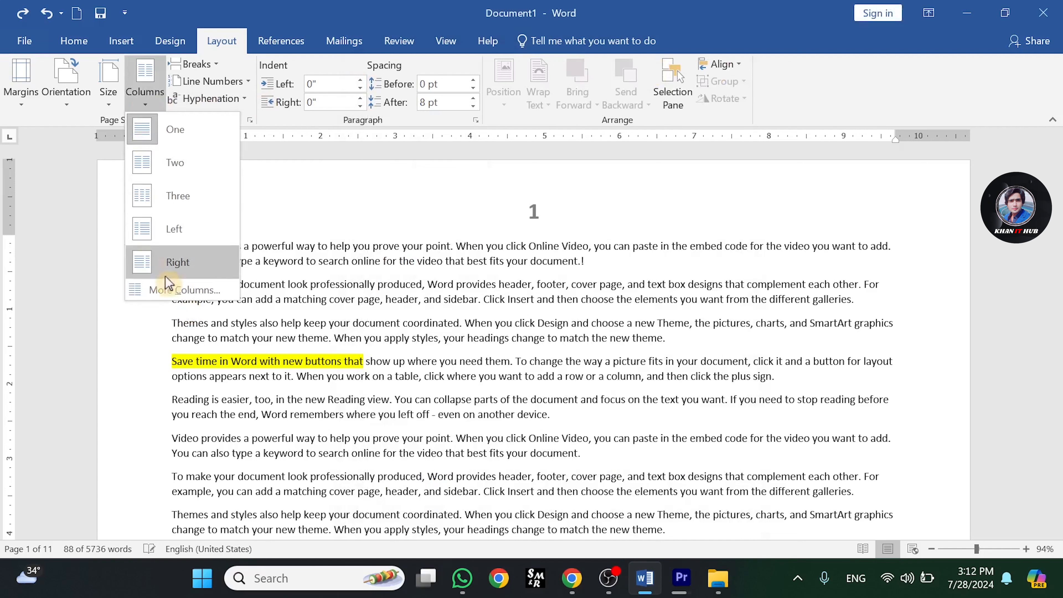
{"action": "left_click", "coordinate": [176, 289]}
{"action": "left_click", "coordinate": [504, 252]}
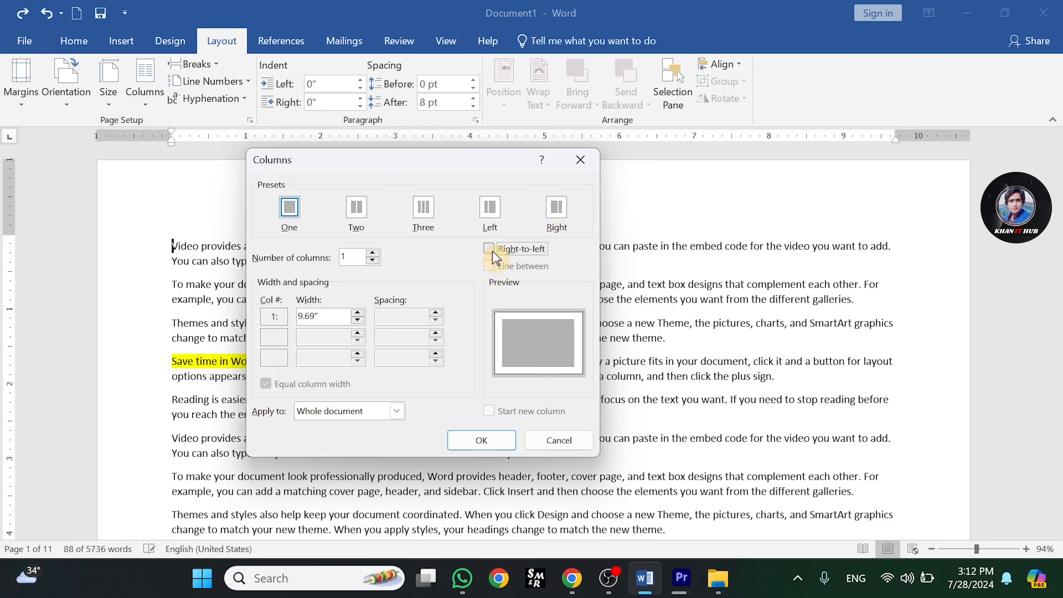
{"action": "left_click", "coordinate": [580, 159]}
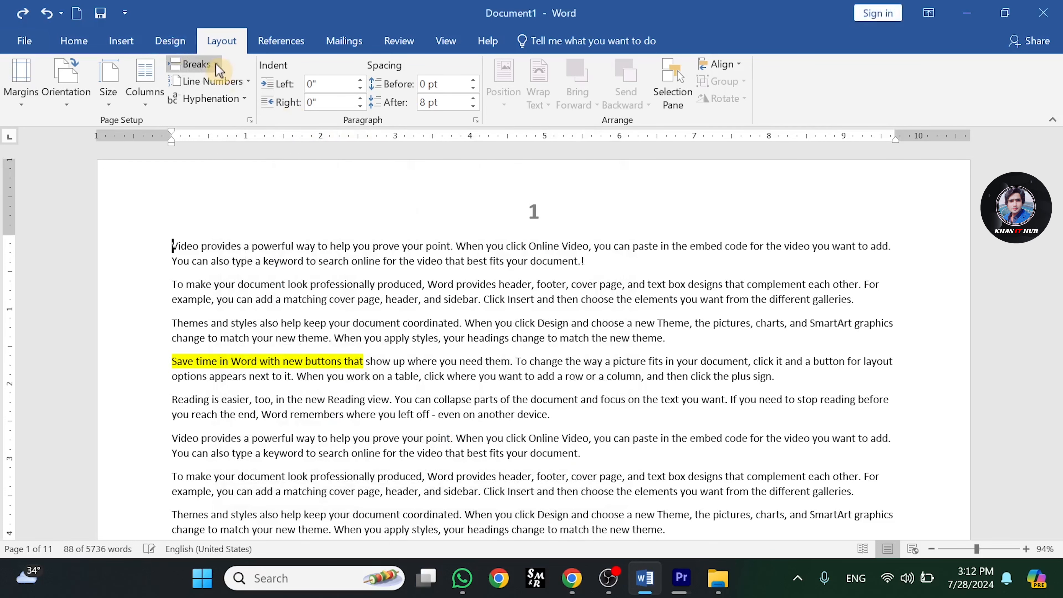
- Open the Page Setup layout settings from line numbering and enable Different first page for headers and footers
{"action": "left_click", "coordinate": [247, 81]}
{"action": "left_click", "coordinate": [256, 201]}
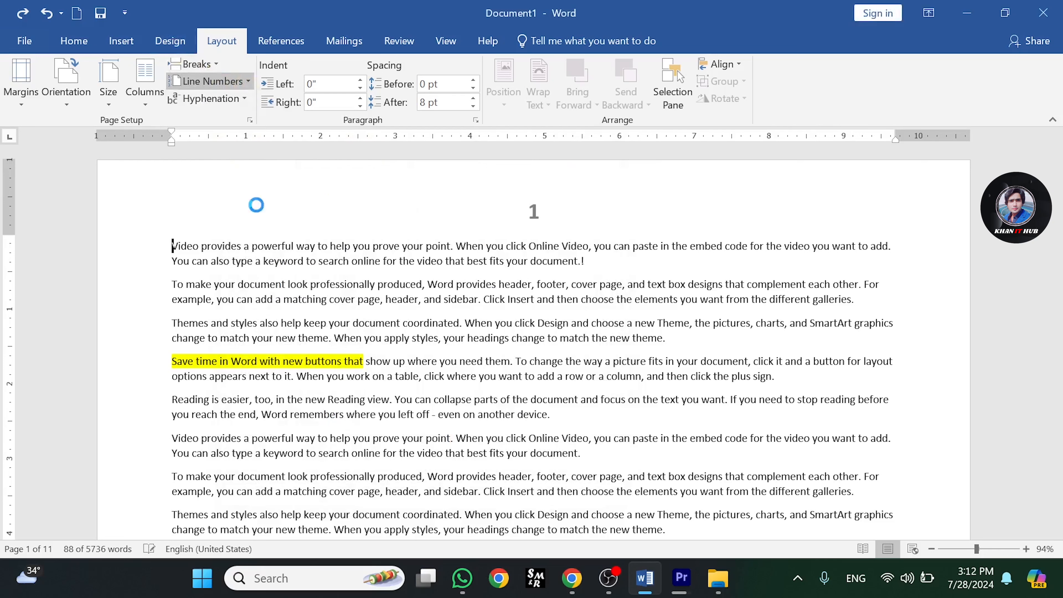
{"action": "left_click", "coordinate": [506, 95]}
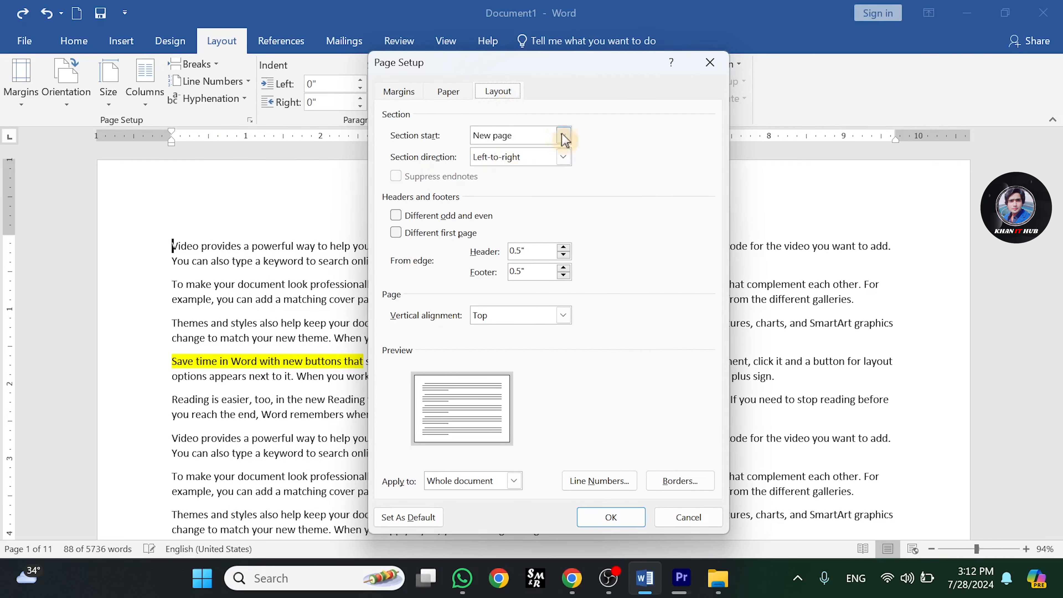
{"action": "left_click", "coordinate": [398, 217]}
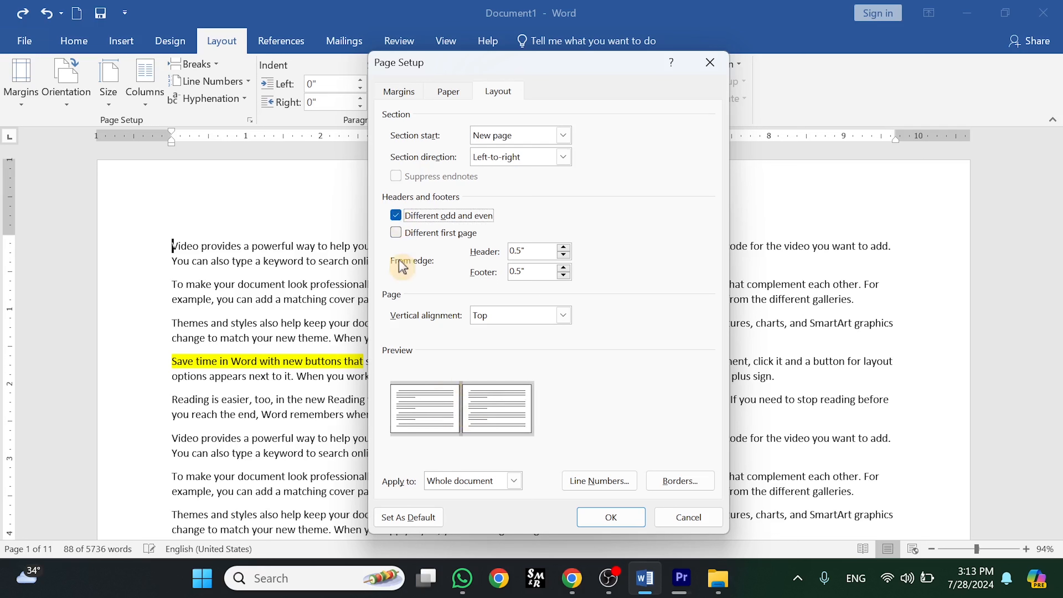
{"action": "left_click", "coordinate": [396, 215]}
{"action": "left_click", "coordinate": [396, 234]}
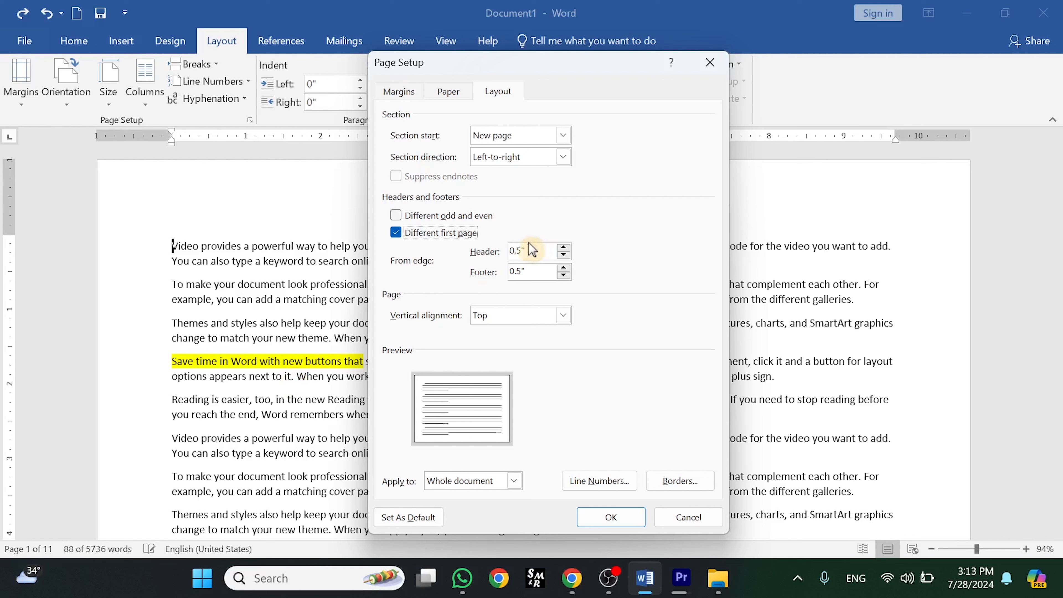
- Set the header distance from edge to 1" and the footer to 0.2", and choose Top vertical alignment
{"action": "left_click", "coordinate": [569, 247]}
{"action": "left_click", "coordinate": [568, 248]}
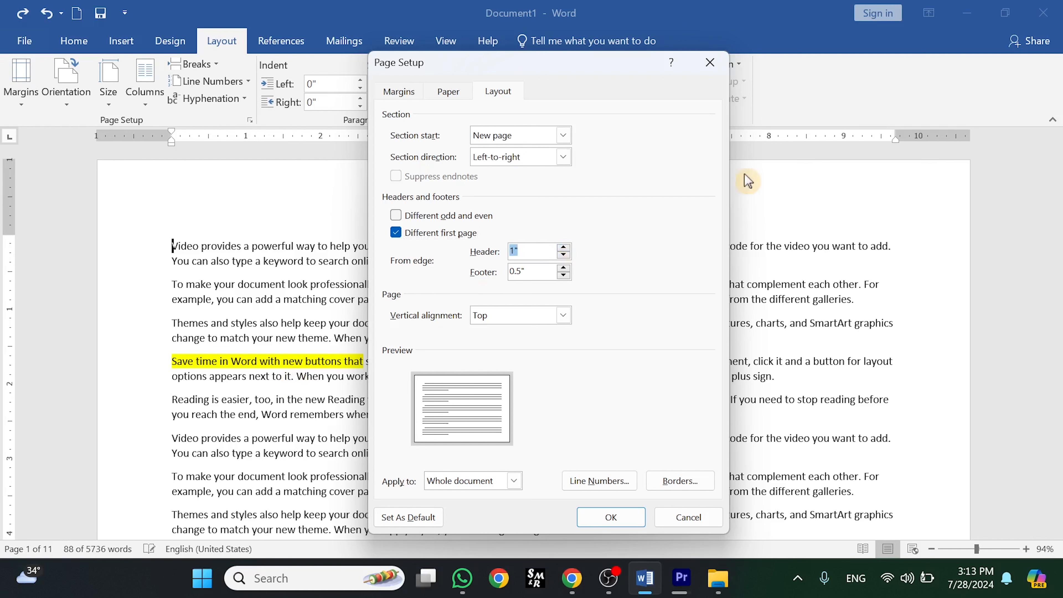
{"action": "left_click", "coordinate": [564, 276]}
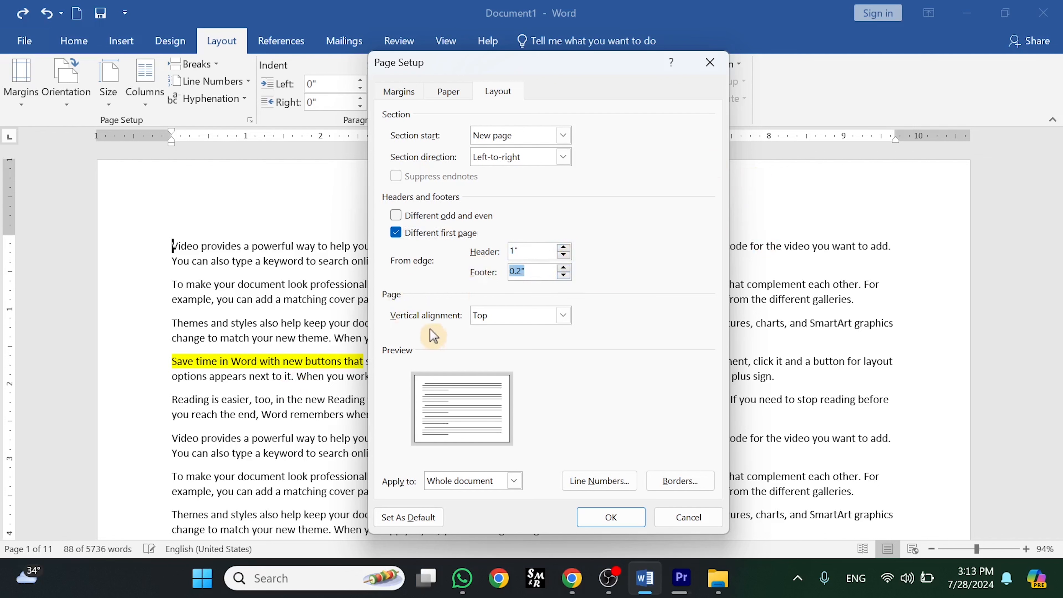
{"action": "left_click", "coordinate": [563, 316]}
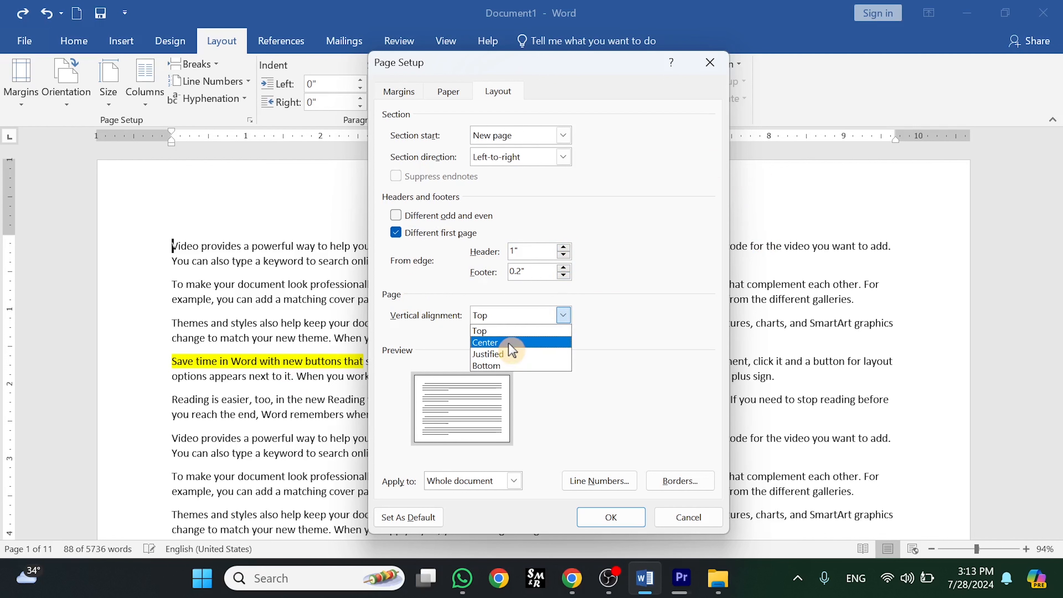
{"action": "left_click", "coordinate": [560, 329]}
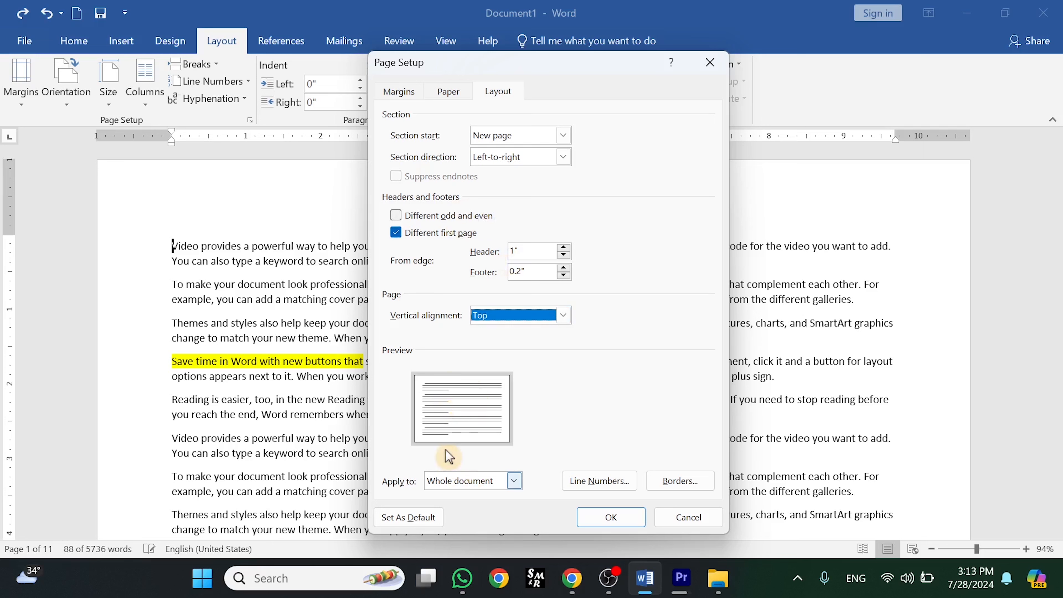
- Inspect the Apply to choices for these page layout settings
{"action": "left_click", "coordinate": [512, 482]}
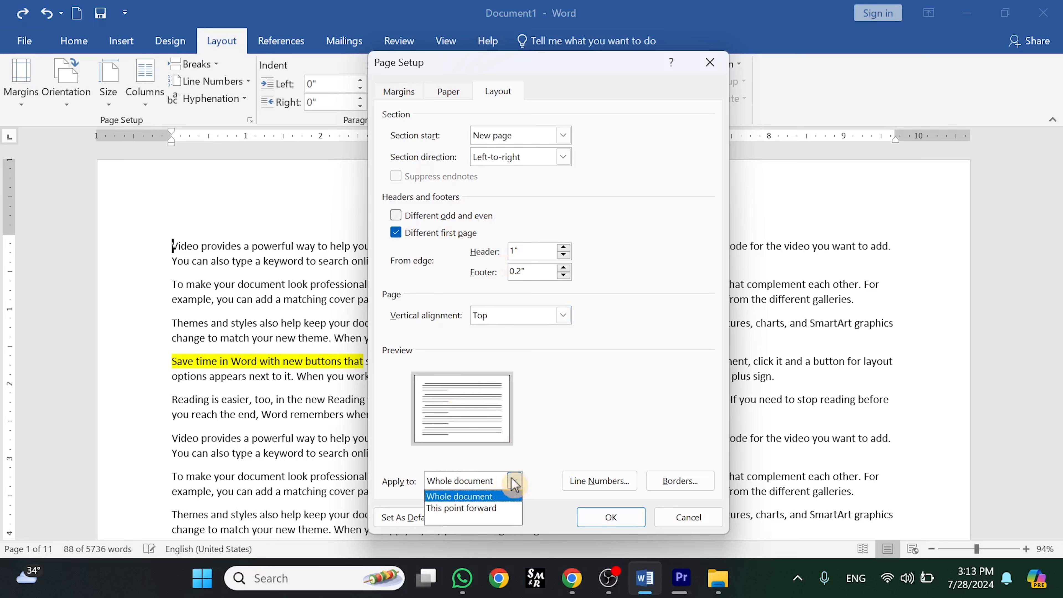
{"action": "left_click", "coordinate": [514, 481]}
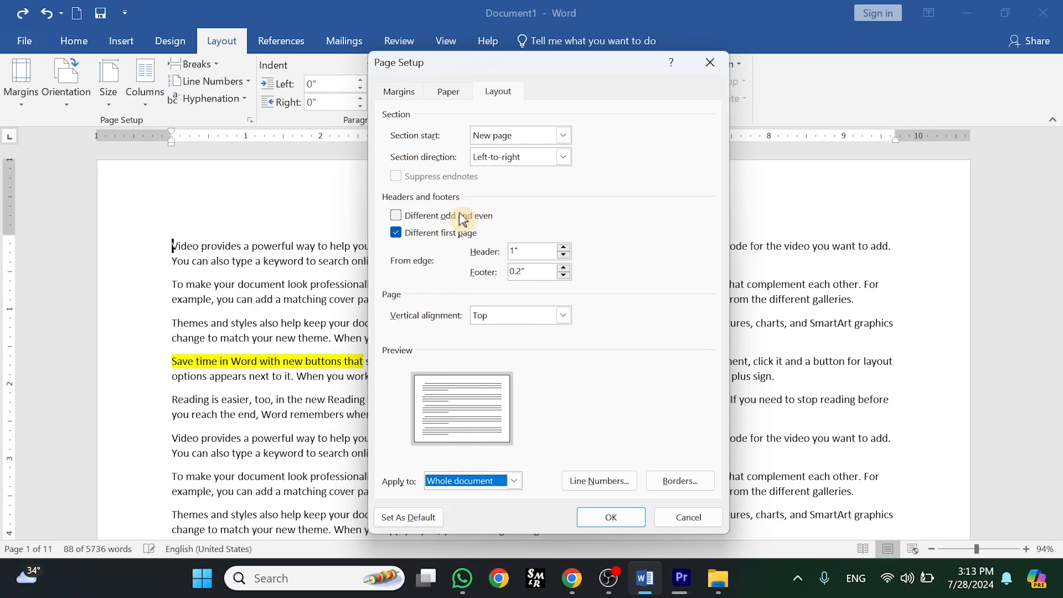
{"action": "left_click", "coordinate": [514, 481]}
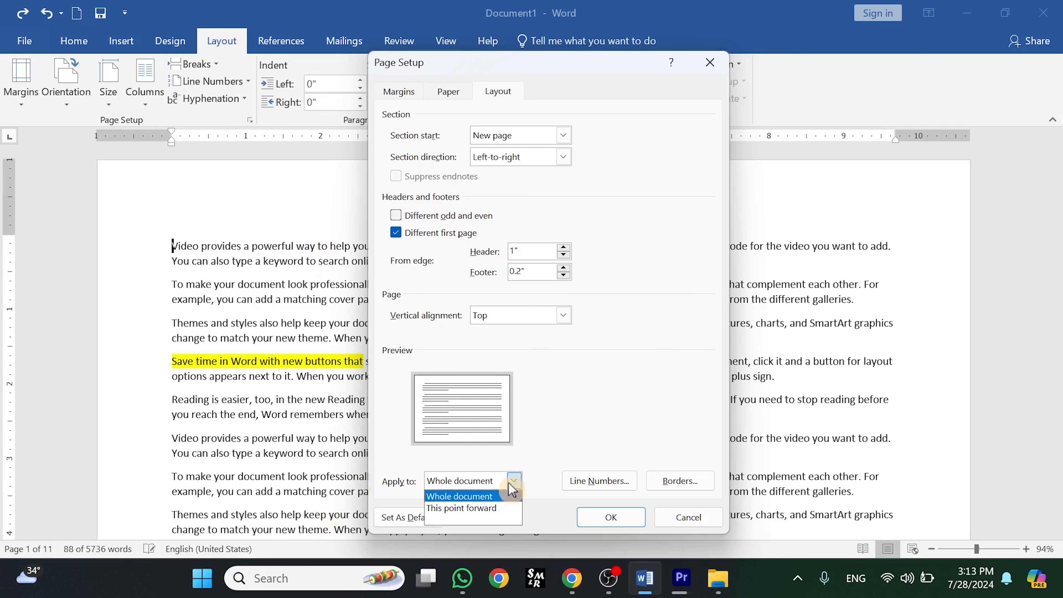
{"action": "left_click", "coordinate": [512, 483]}
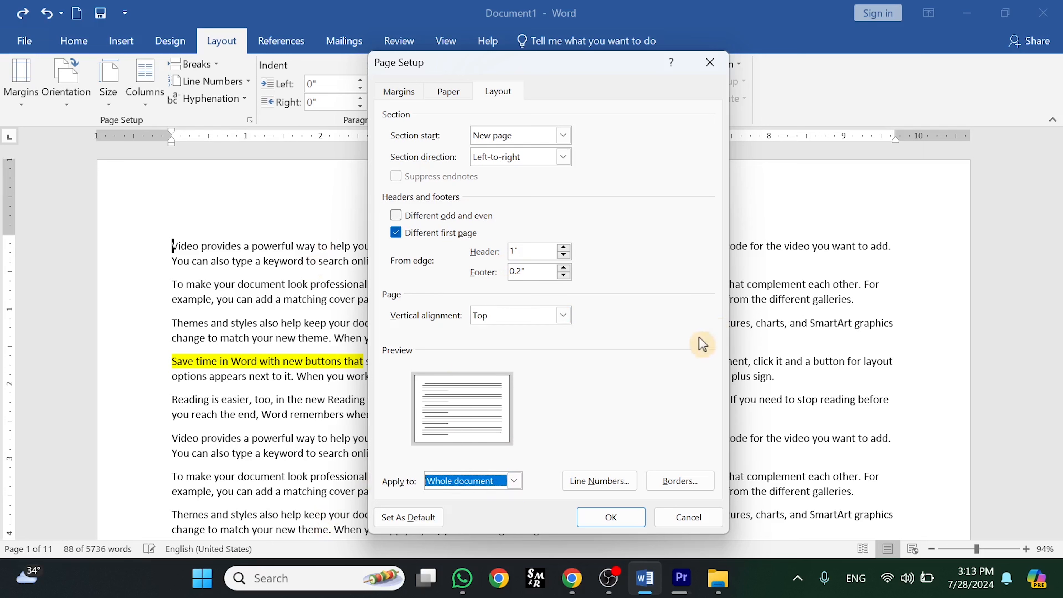
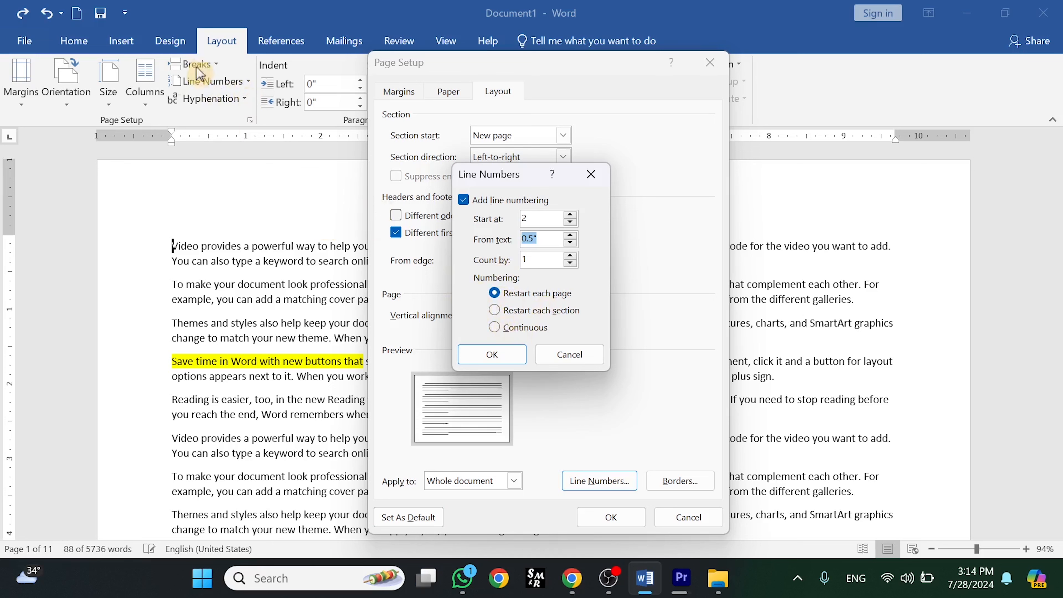
- Choose Restart each page numbering and apply the line numbering and page layout settings
{"action": "left_click", "coordinate": [496, 292]}
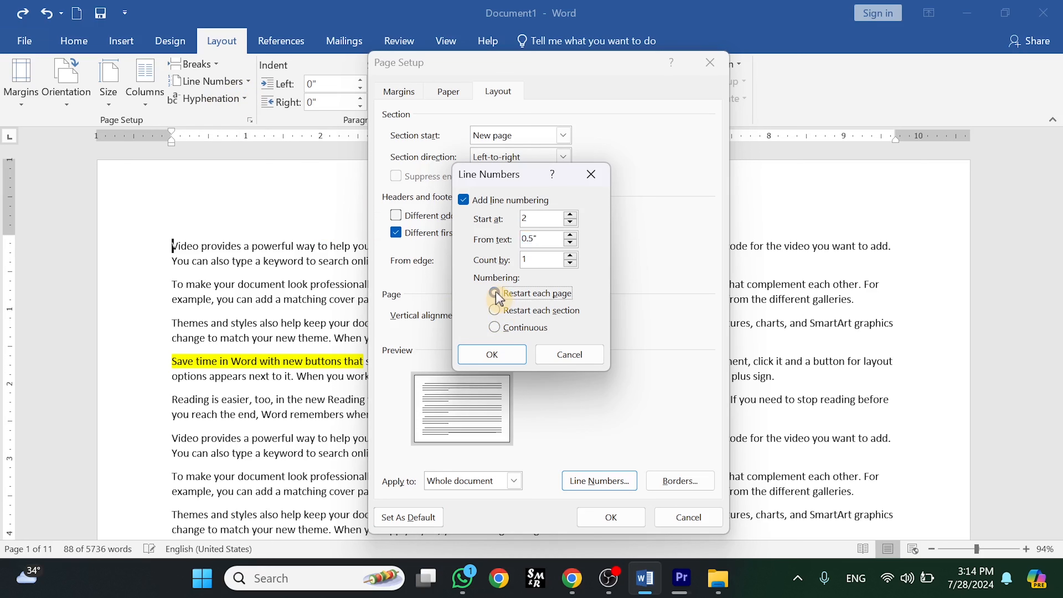
{"action": "left_click", "coordinate": [490, 354]}
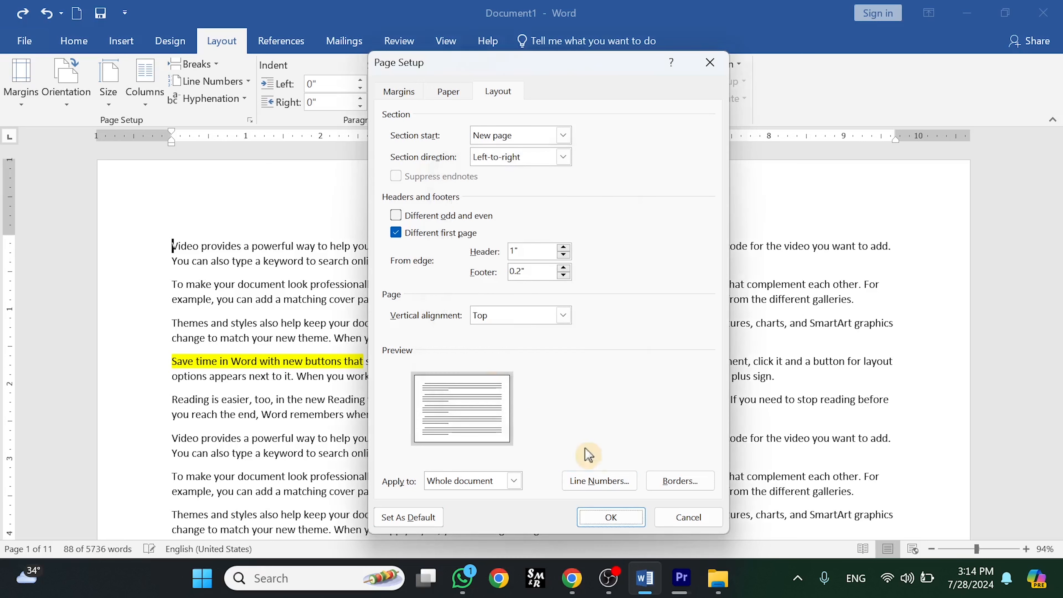
{"action": "left_click", "coordinate": [606, 519]}
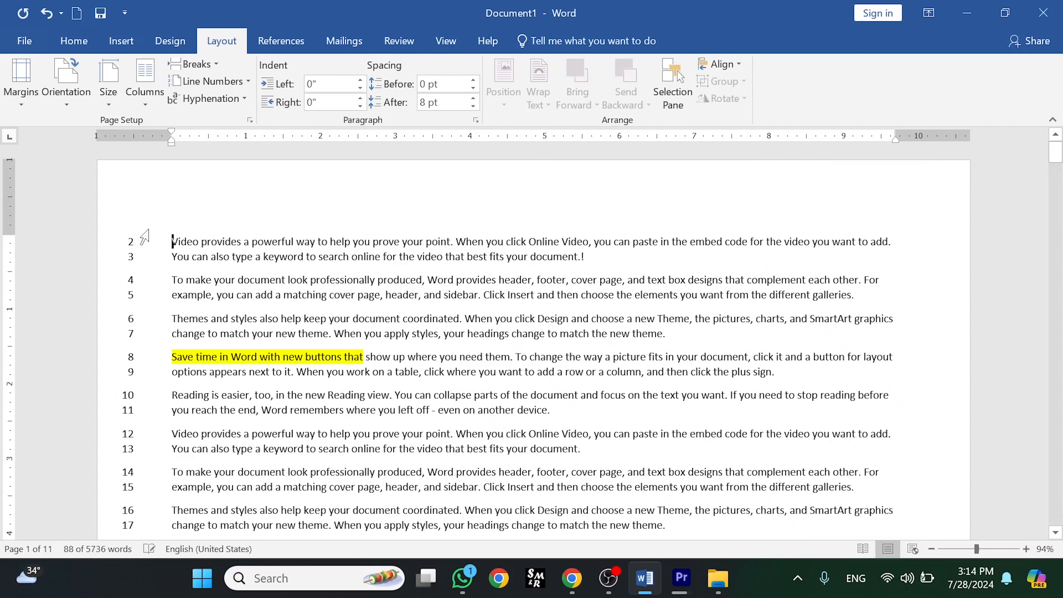
- Reopen the line numbering options and set numbering to start at 1 and count by 2
{"action": "left_click", "coordinate": [144, 237]}
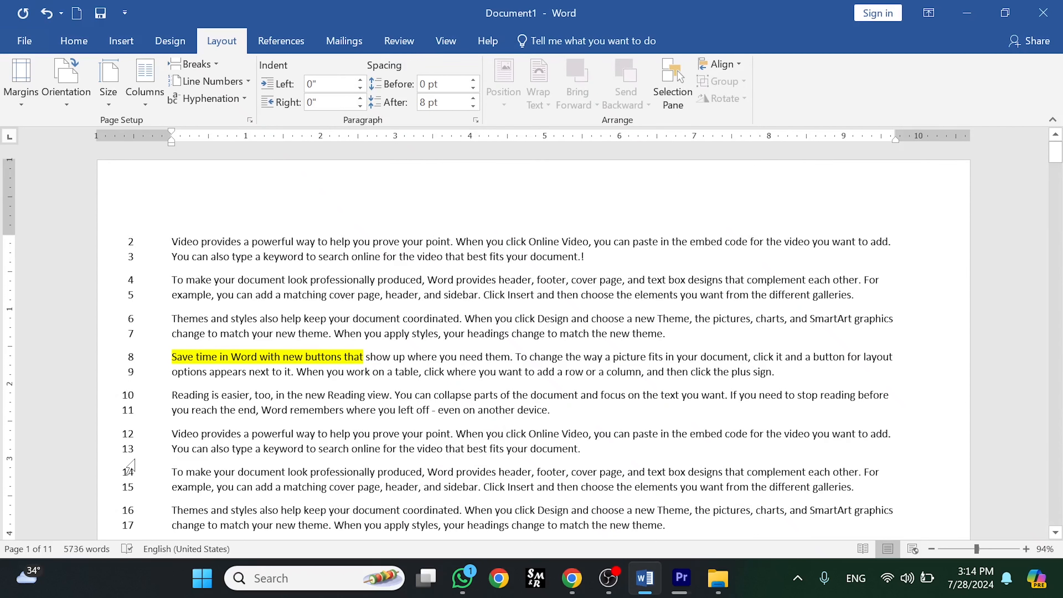
{"action": "left_click", "coordinate": [212, 81]}
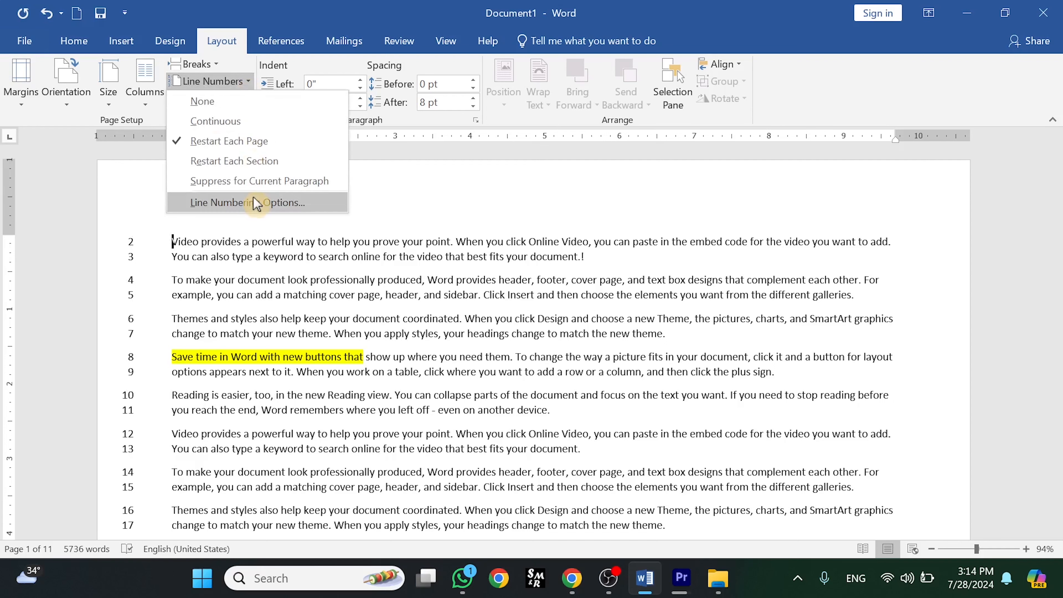
{"action": "left_click", "coordinate": [256, 204]}
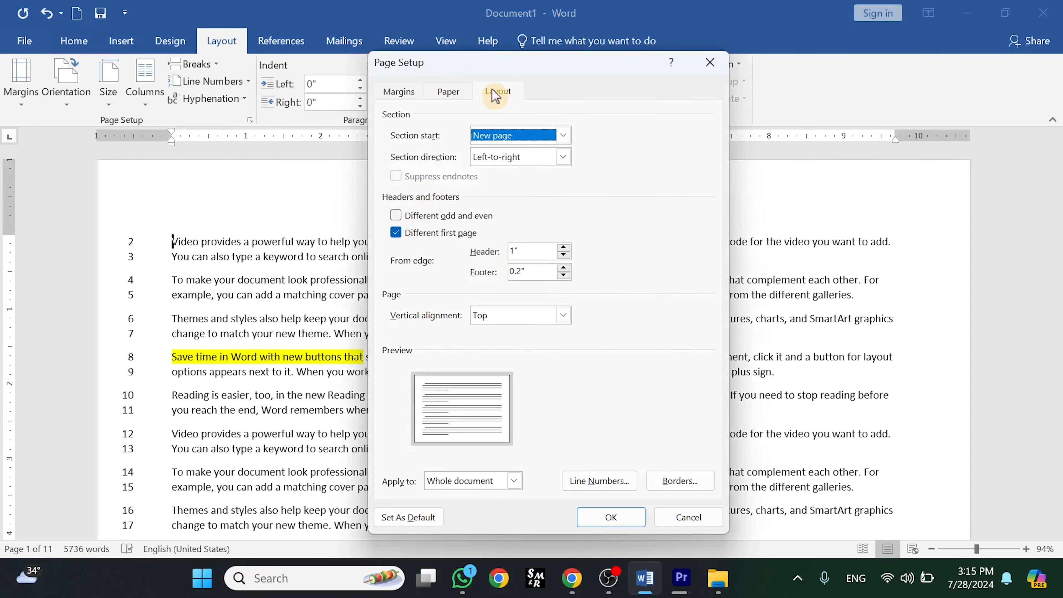
{"action": "left_click", "coordinate": [596, 481]}
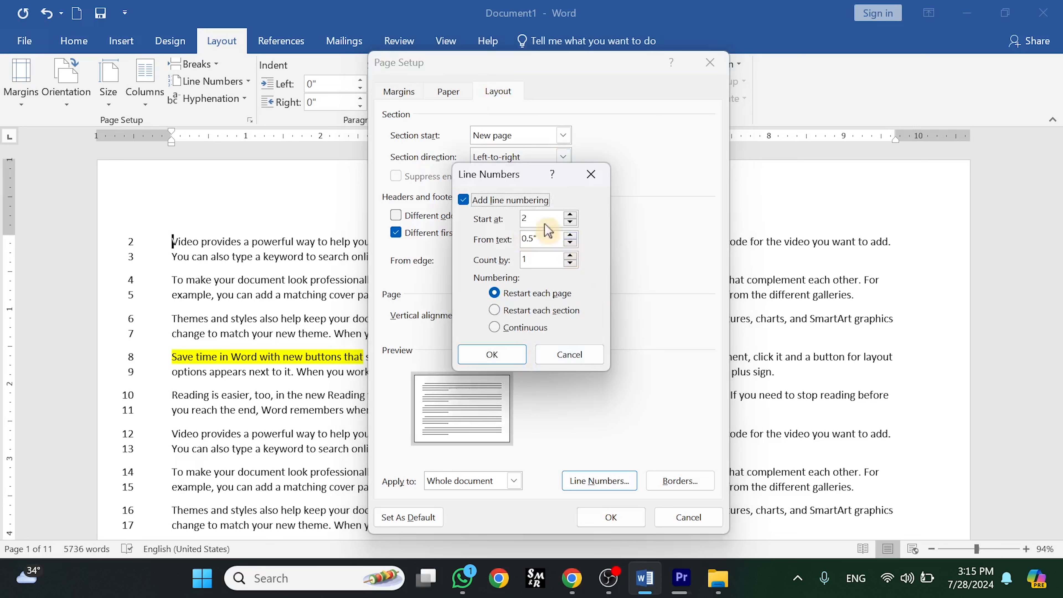
{"action": "left_click", "coordinate": [570, 222]}
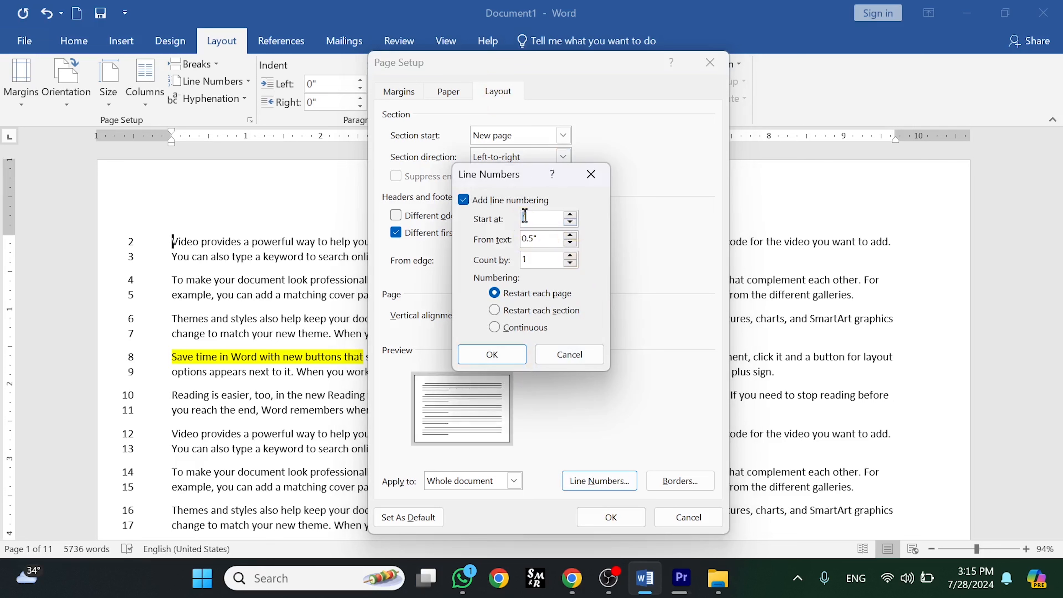
{"action": "left_click", "coordinate": [569, 256]}
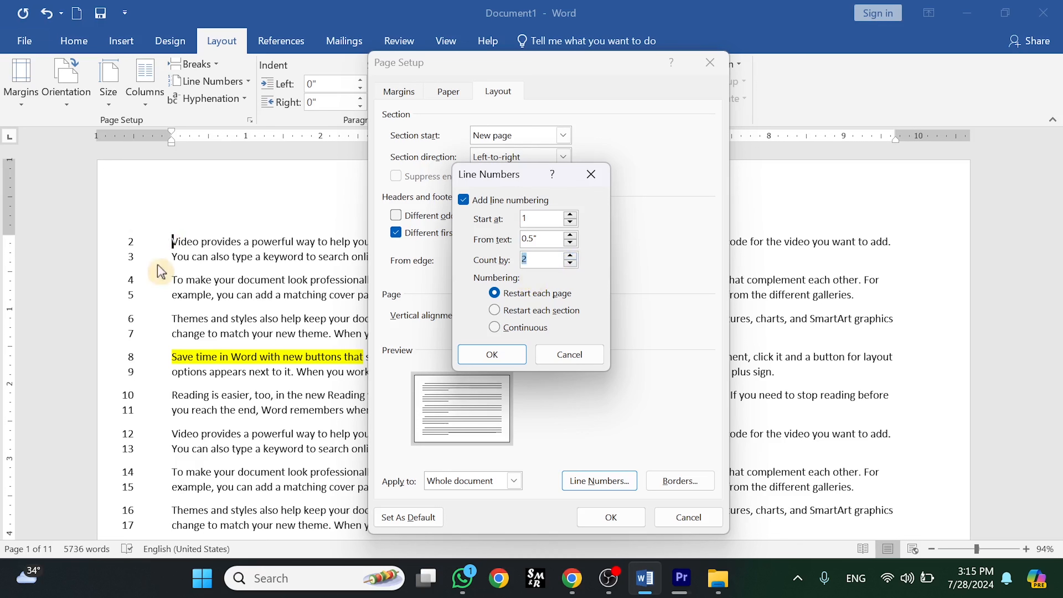
{"action": "left_click", "coordinate": [492, 354]}
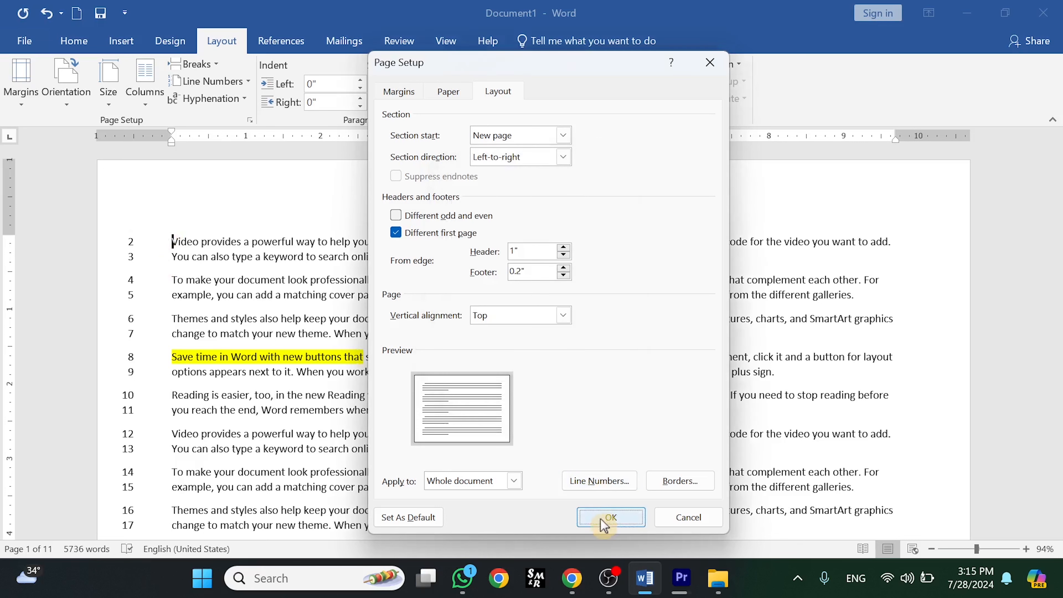
{"action": "left_click", "coordinate": [611, 517]}
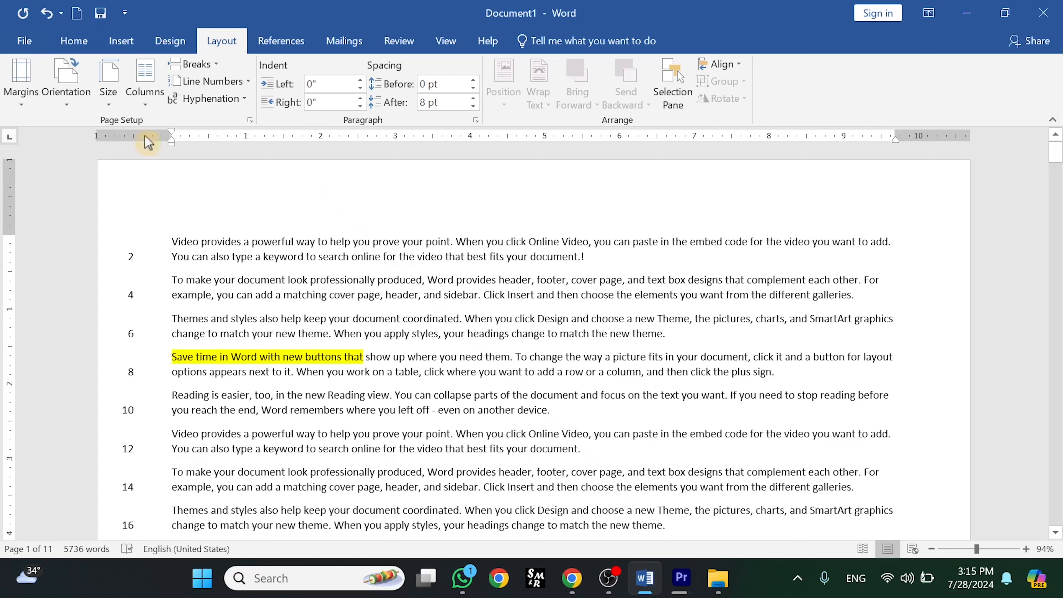
- Reopen the line numbering options and change the count by interval to 4
{"action": "left_click", "coordinate": [249, 83]}
{"action": "left_click", "coordinate": [213, 202]}
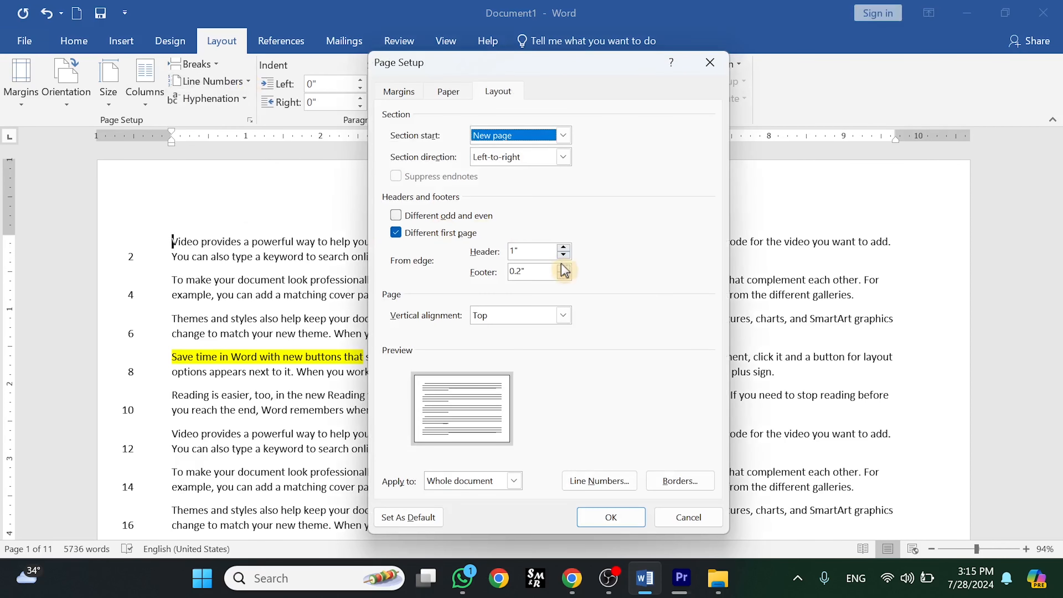
{"action": "left_click", "coordinate": [502, 91]}
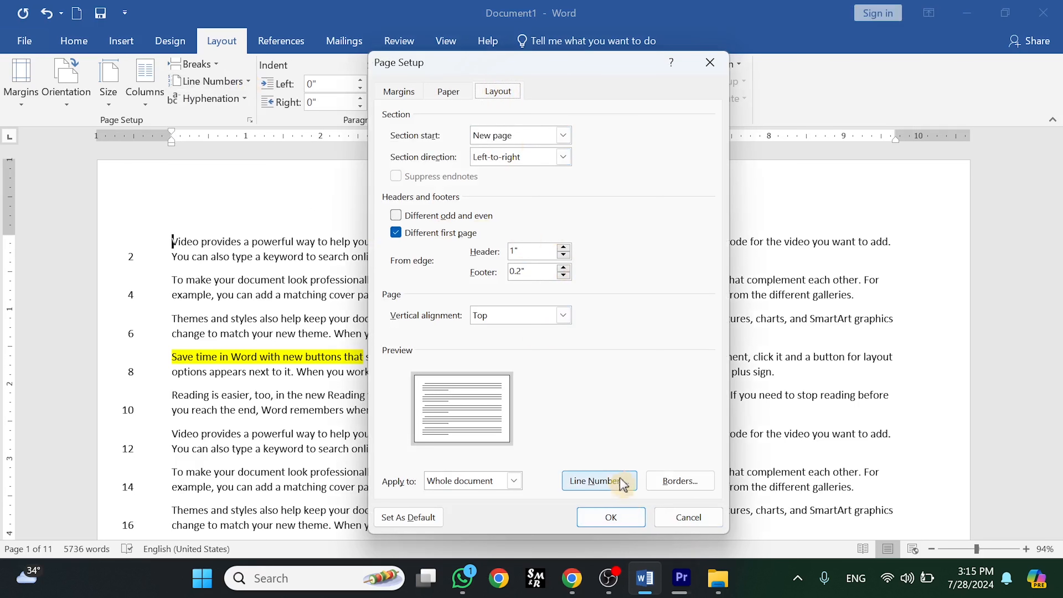
{"action": "left_click", "coordinate": [605, 480]}
{"action": "left_click", "coordinate": [569, 255]}
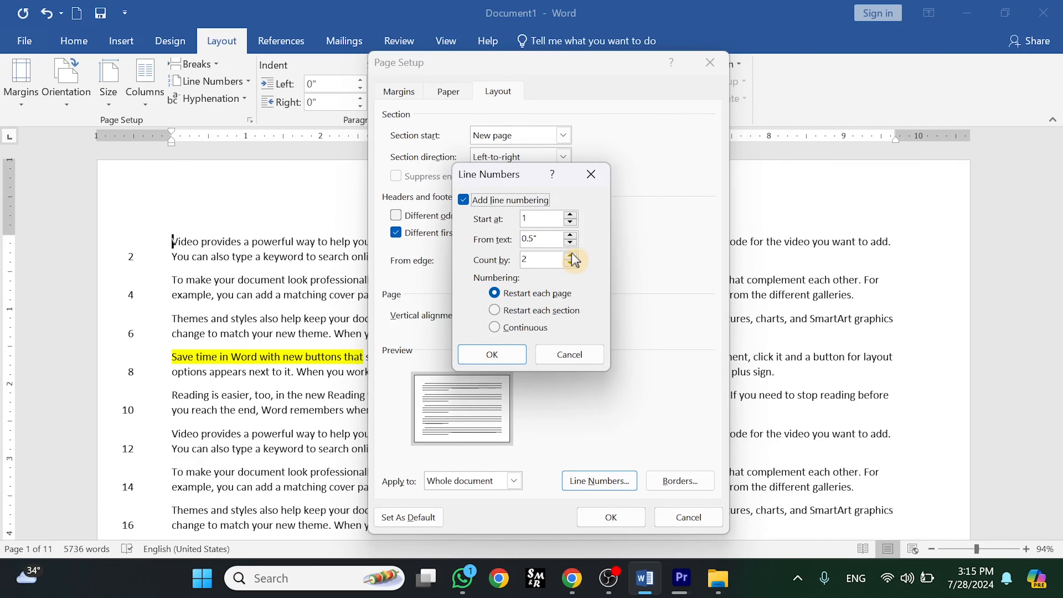
{"action": "left_click", "coordinate": [570, 255]}
{"action": "left_click", "coordinate": [491, 354]}
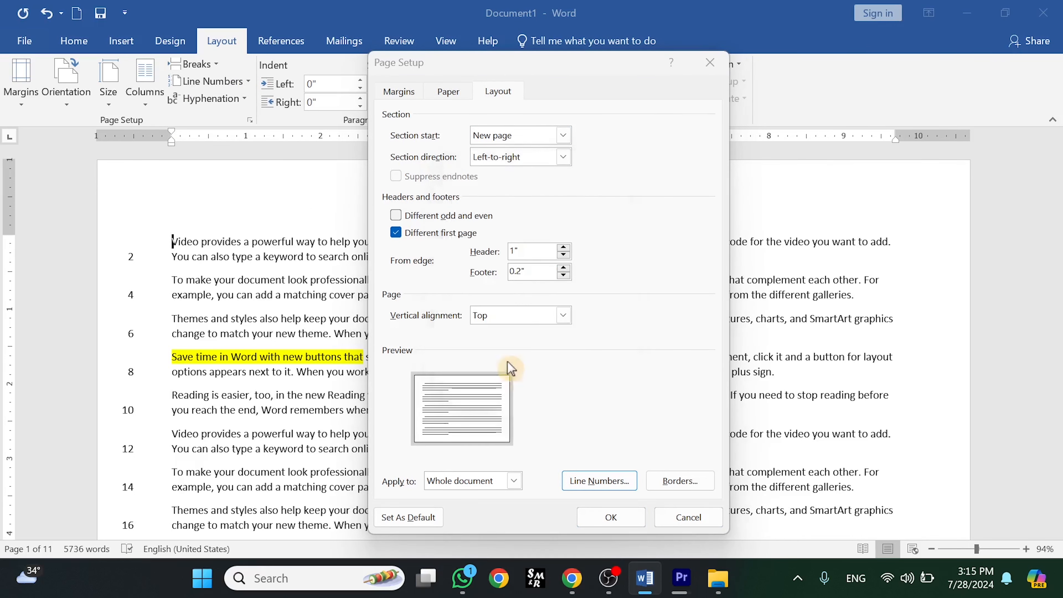
{"action": "left_click", "coordinate": [611, 517]}
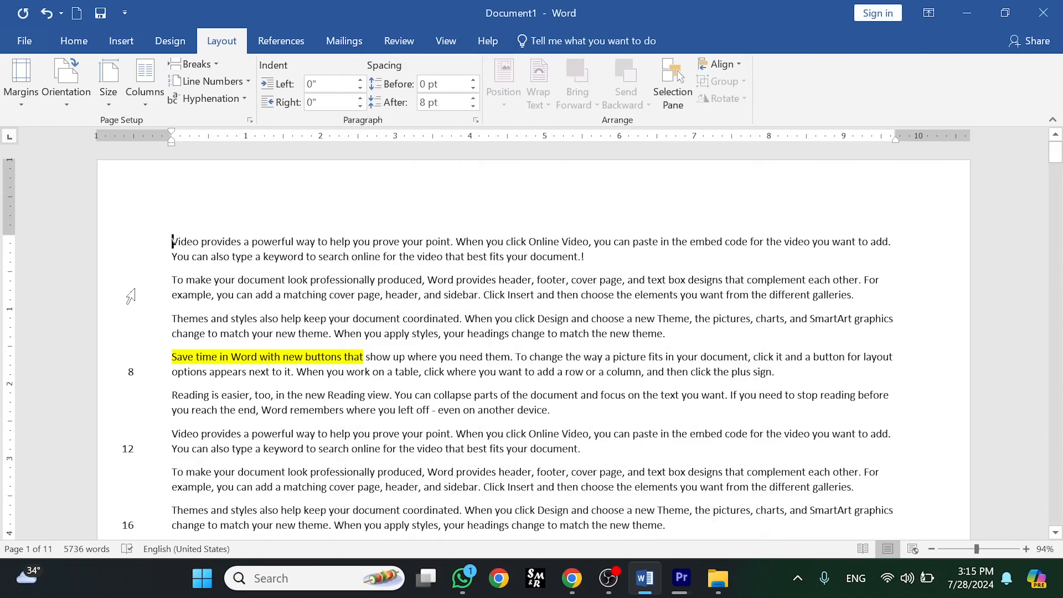
- Reopen the Line Numbers settings from Page Setup and close them without changes
{"action": "left_click", "coordinate": [254, 83]}
{"action": "left_click", "coordinate": [274, 202]}
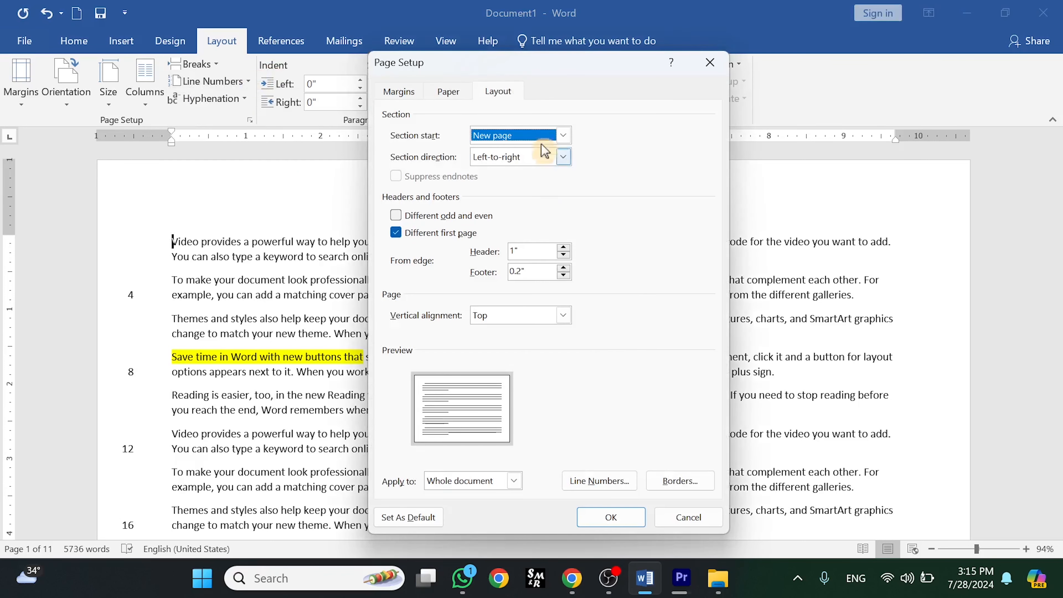
{"action": "left_click", "coordinate": [498, 91]}
{"action": "left_click", "coordinate": [609, 481]}
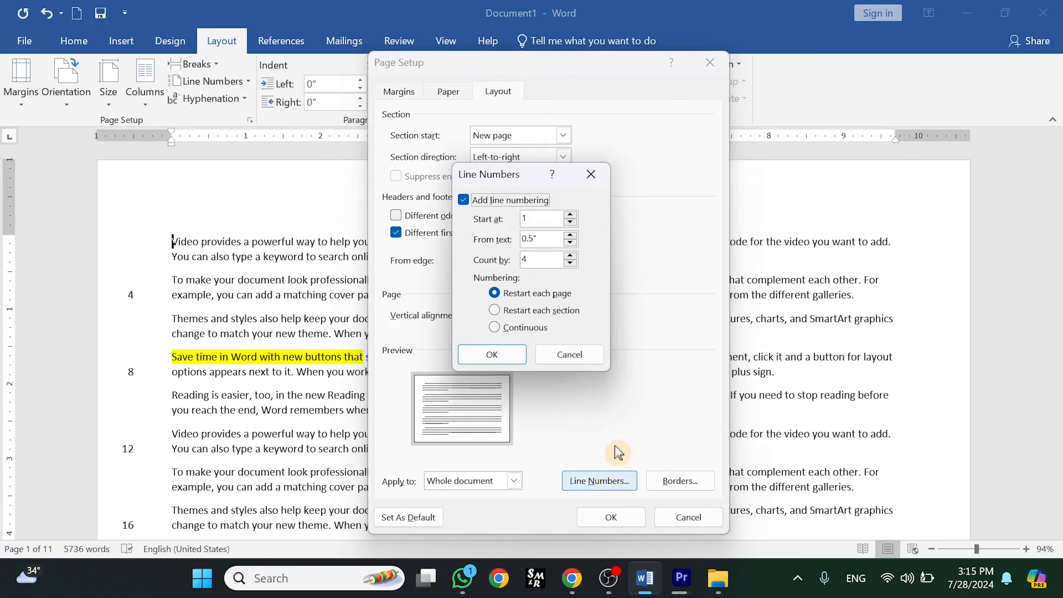
{"action": "left_click", "coordinate": [590, 173]}
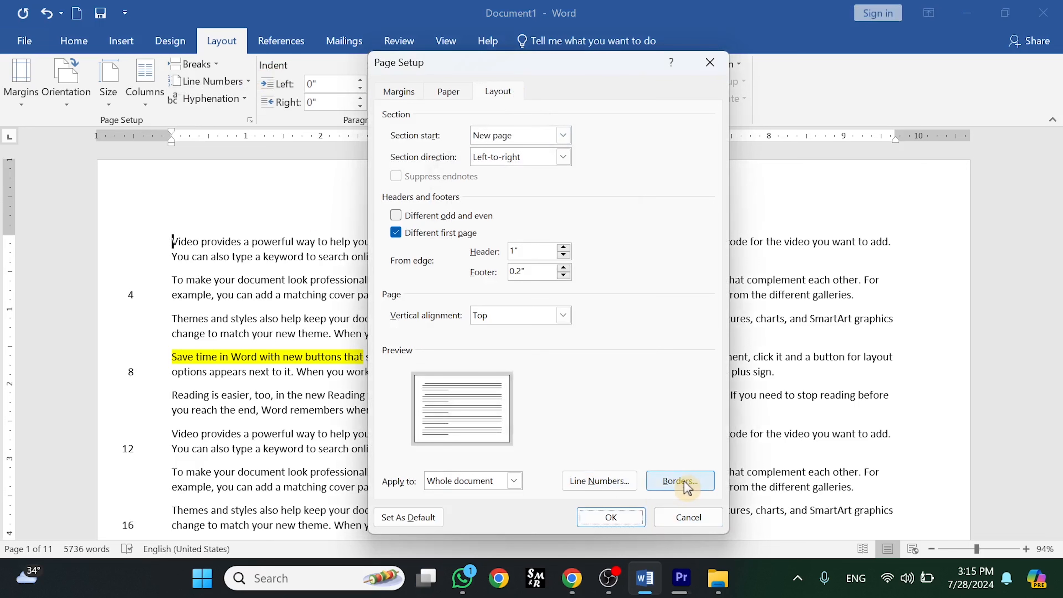
- Add a 3 pt gold box page border with a thick line style to the whole document
{"action": "left_click", "coordinate": [680, 481]}
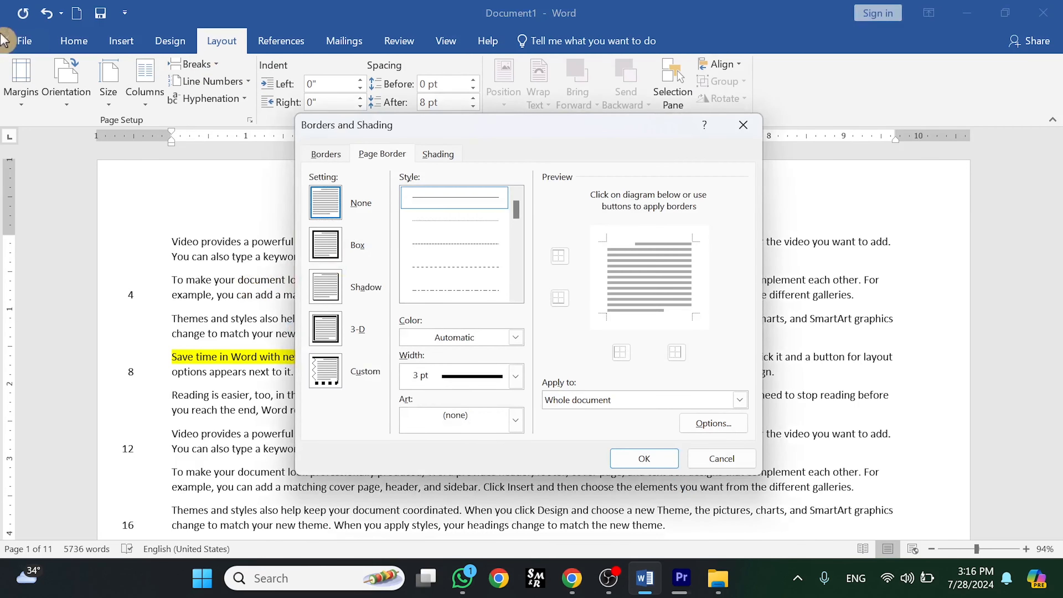
{"action": "left_click", "coordinate": [325, 249]}
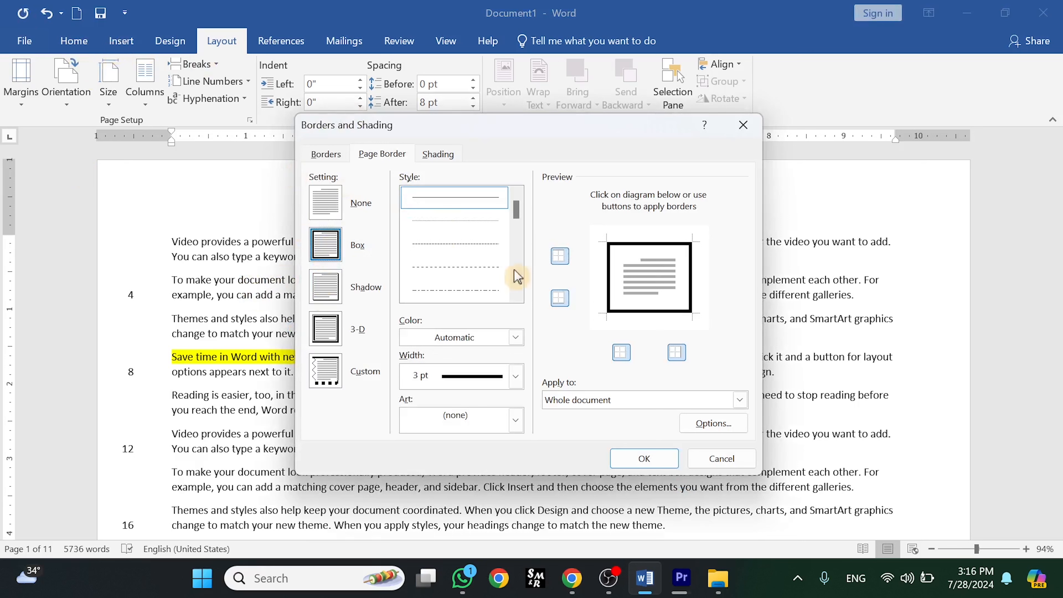
{"action": "scroll", "coordinate": [517, 218], "scroll_direction": "down", "scroll_amount": 3}
{"action": "left_click", "coordinate": [462, 289]}
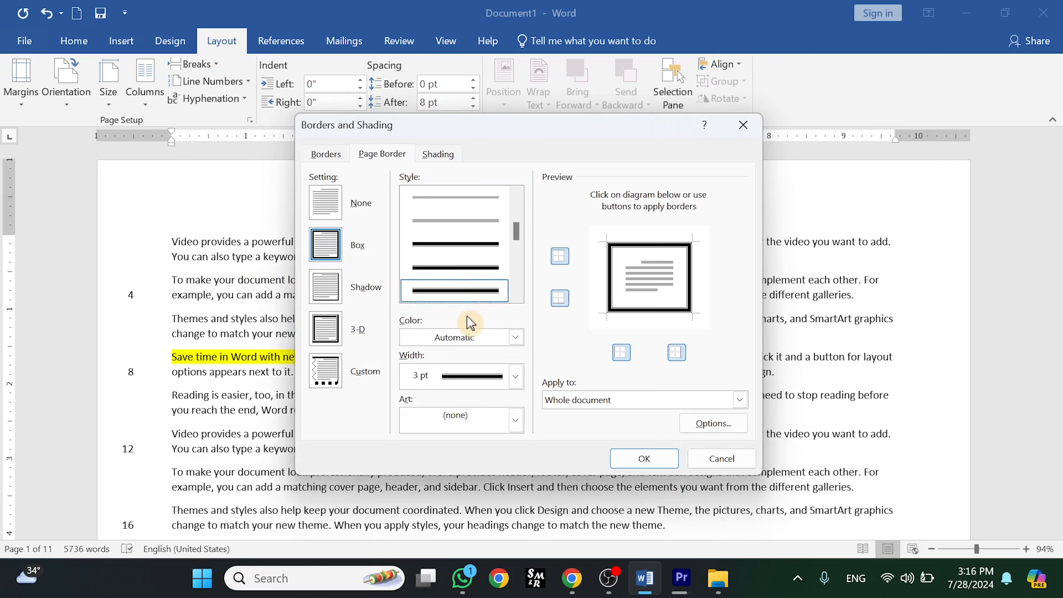
{"action": "left_click", "coordinate": [487, 344]}
{"action": "left_click", "coordinate": [434, 442]}
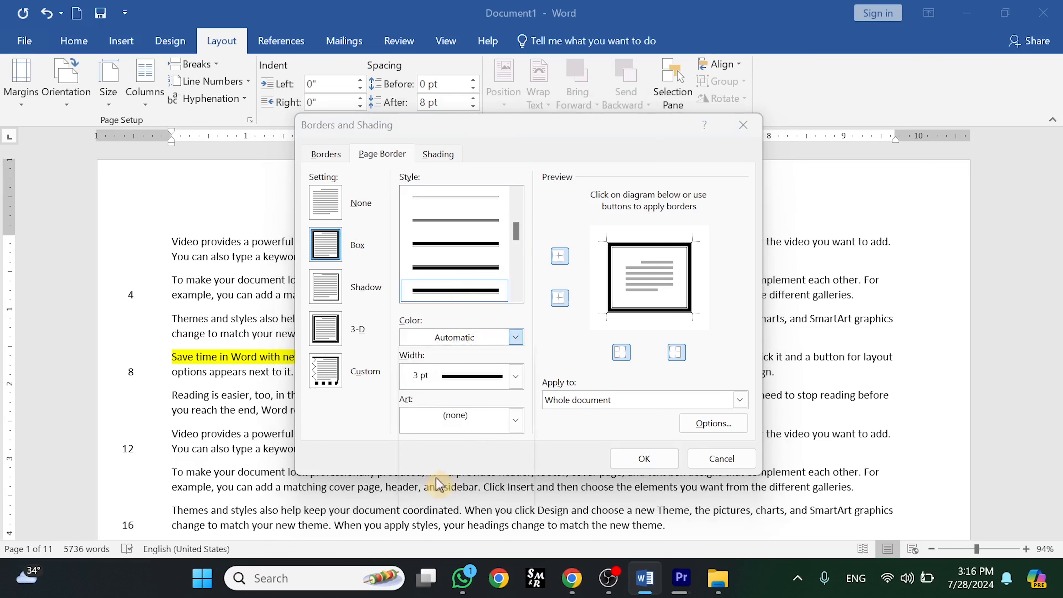
{"action": "left_click", "coordinate": [613, 401]}
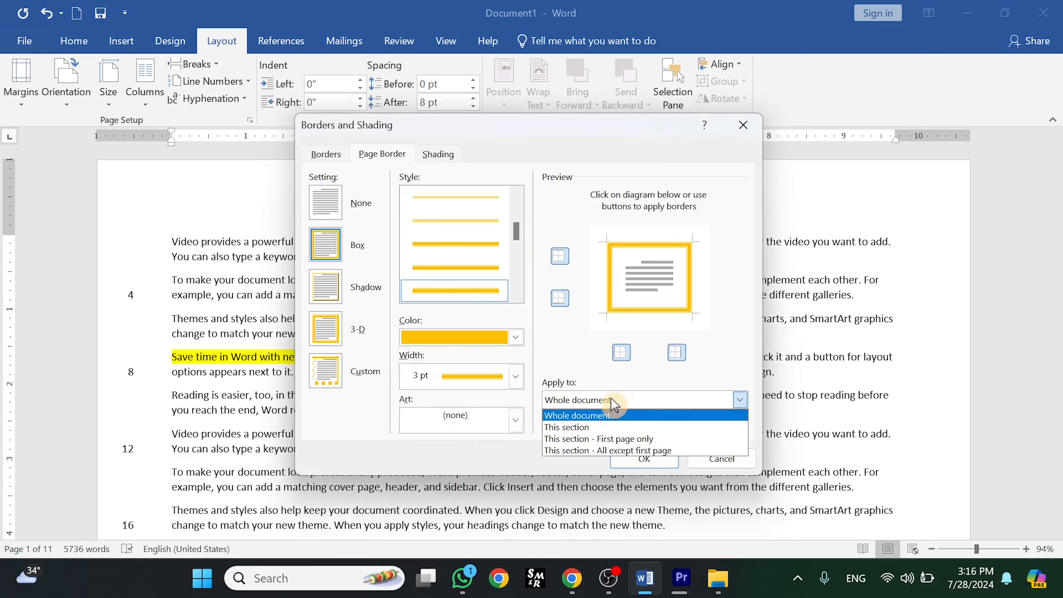
{"action": "left_click", "coordinate": [598, 415]}
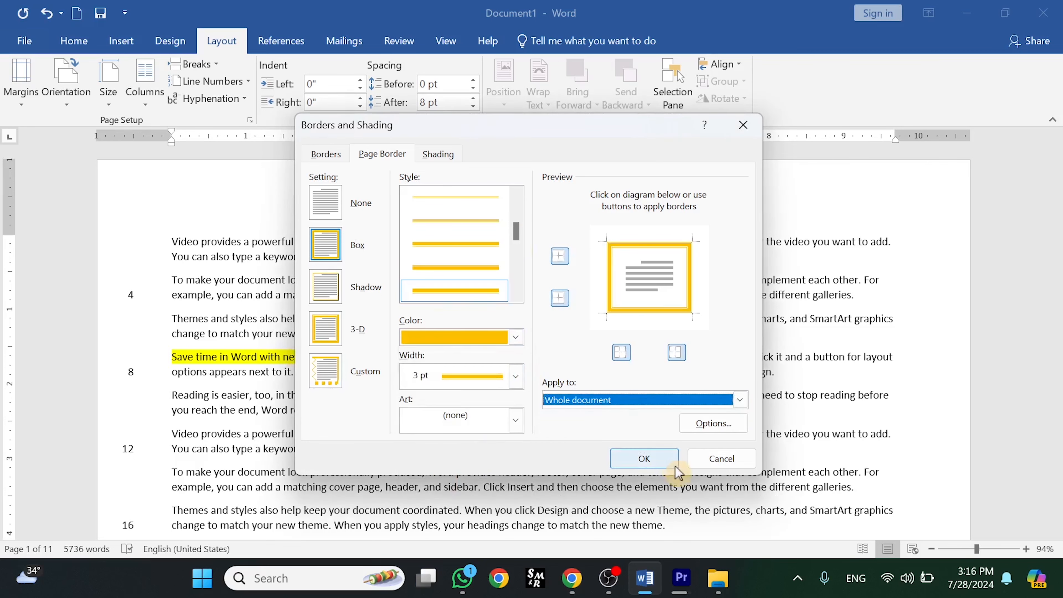
{"action": "left_click", "coordinate": [646, 461]}
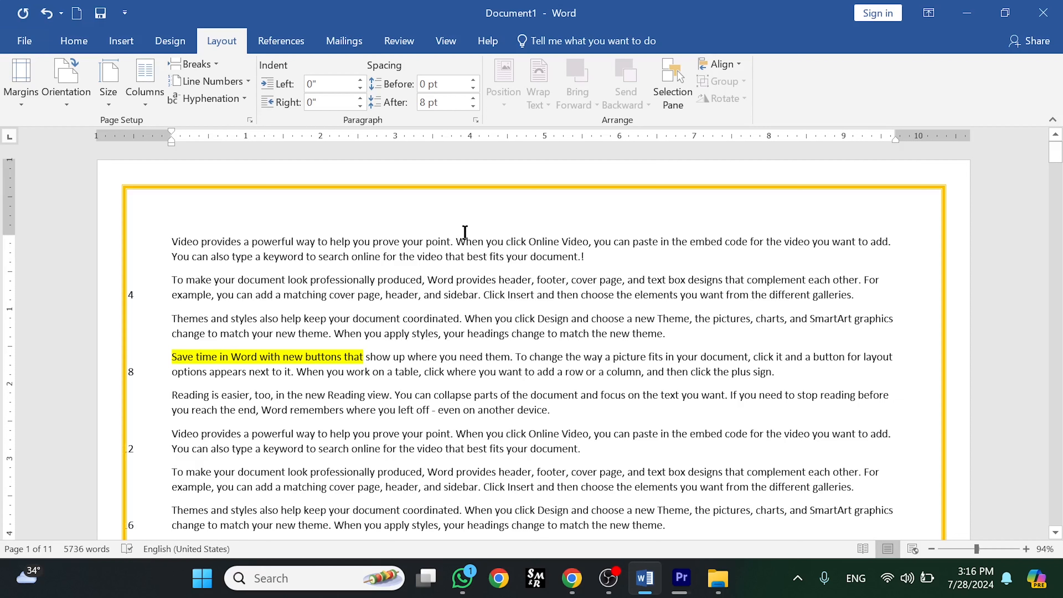
- Open the page borders settings from the Design ribbon and close the dialog without changes
{"action": "left_click", "coordinate": [141, 40]}
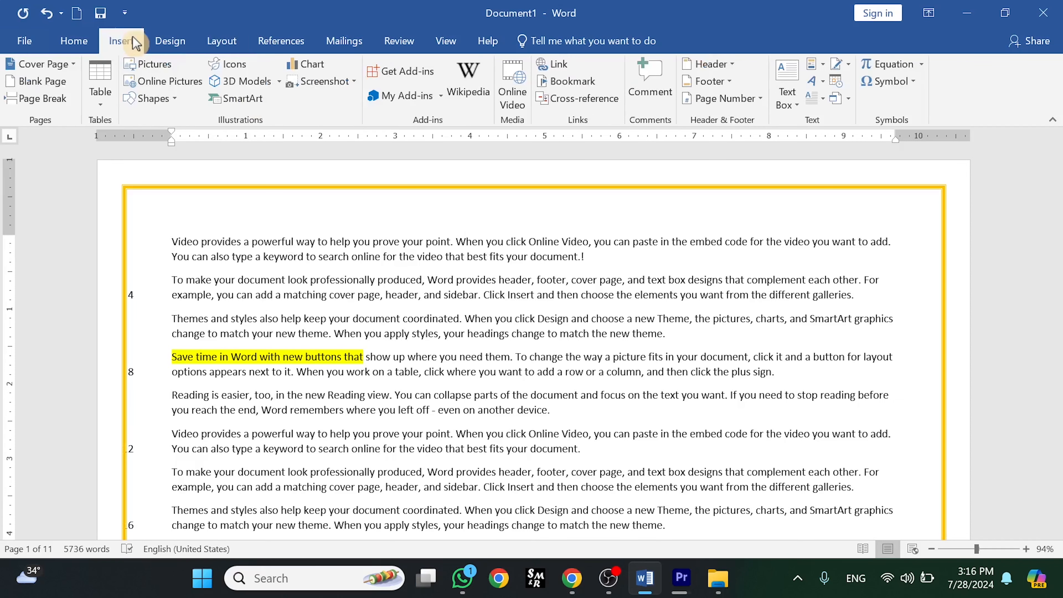
{"action": "left_click", "coordinate": [161, 41]}
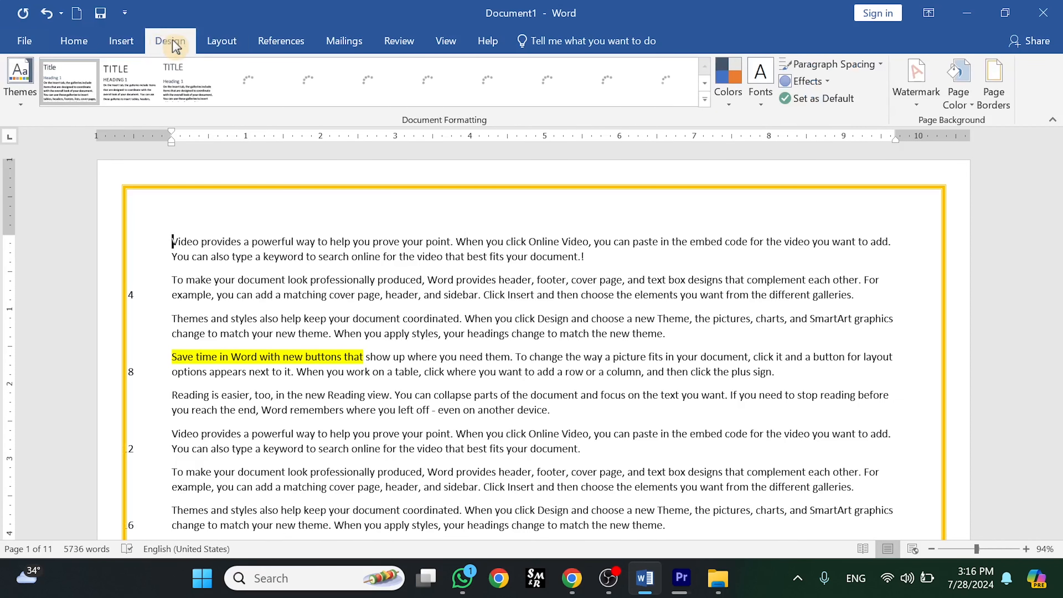
{"action": "left_click", "coordinate": [993, 86]}
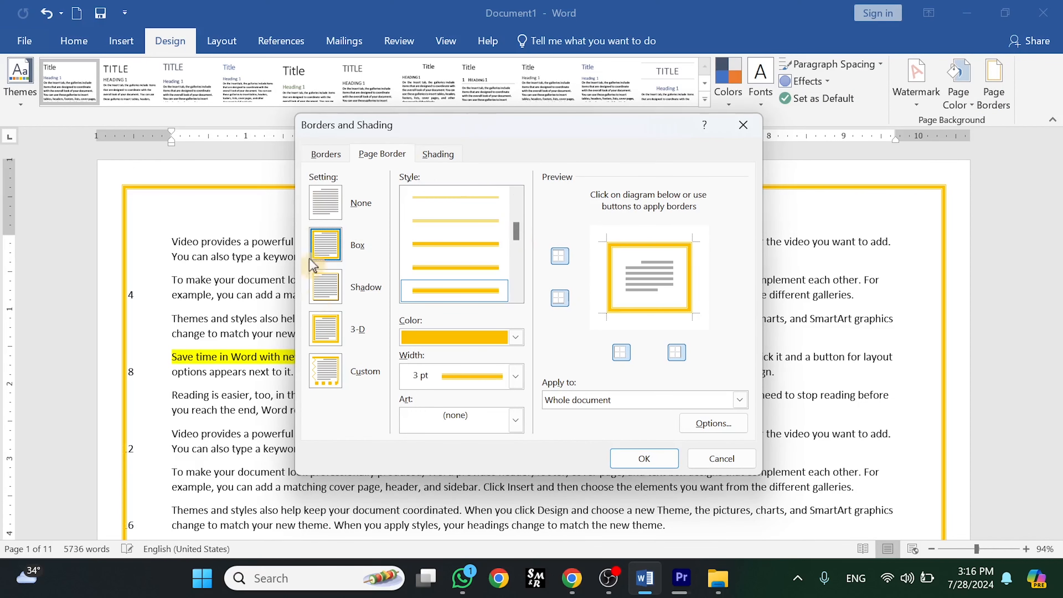
{"action": "left_click", "coordinate": [743, 124]}
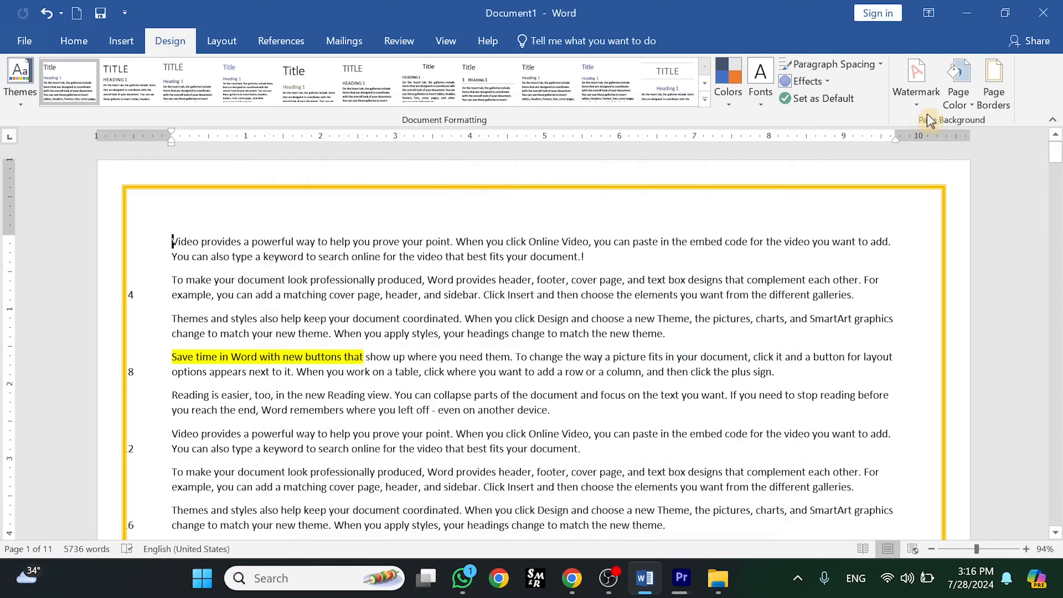
- Undo the page border and the line numbering changes
{"action": "left_click", "coordinate": [210, 41]}
{"action": "key", "text": "ctrl+z"}
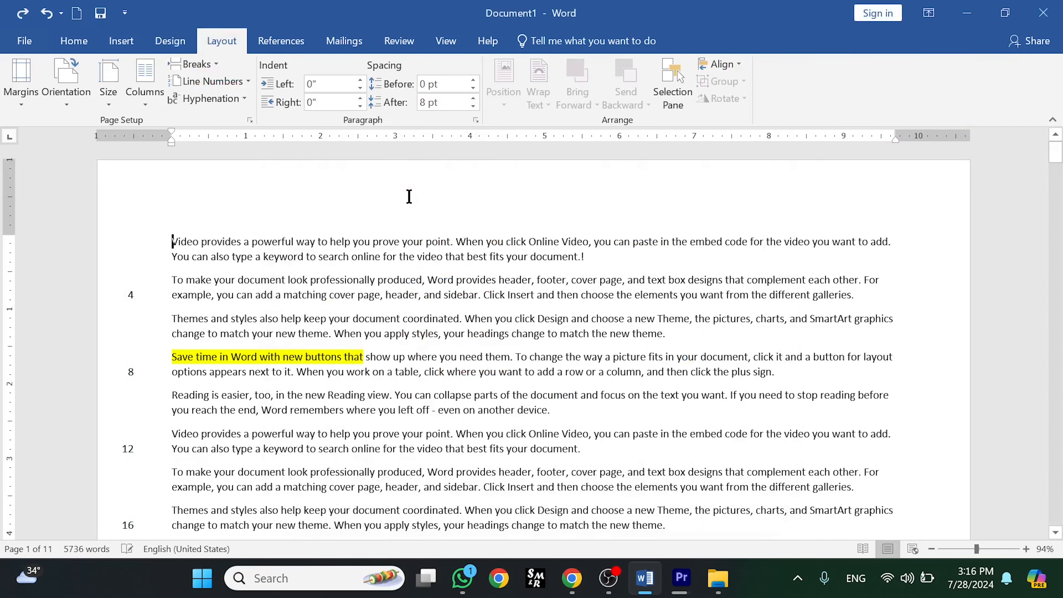
{"action": "key", "text": "ctrl+z"}
{"action": "key", "text": "ctrl+z"}
{"action": "key", "text": "ctrl+z"}
{"action": "key", "text": "ctrl+z"}
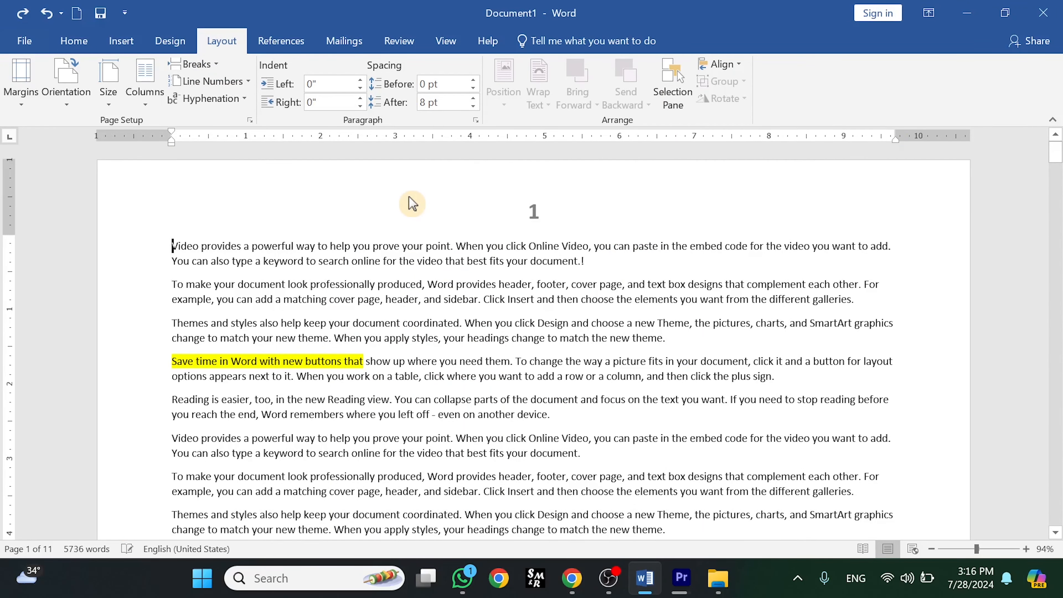
- Check the Hyphenation choices, then delete the space after "For" at the end of the second paragraph's first line
{"action": "left_click", "coordinate": [244, 100]}
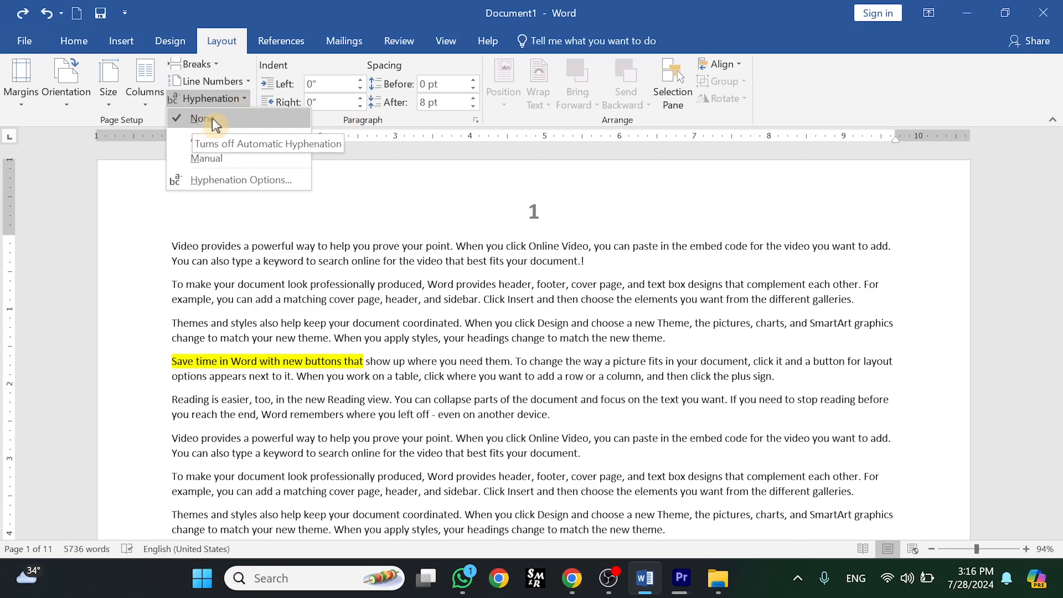
{"action": "left_click", "coordinate": [878, 289]}
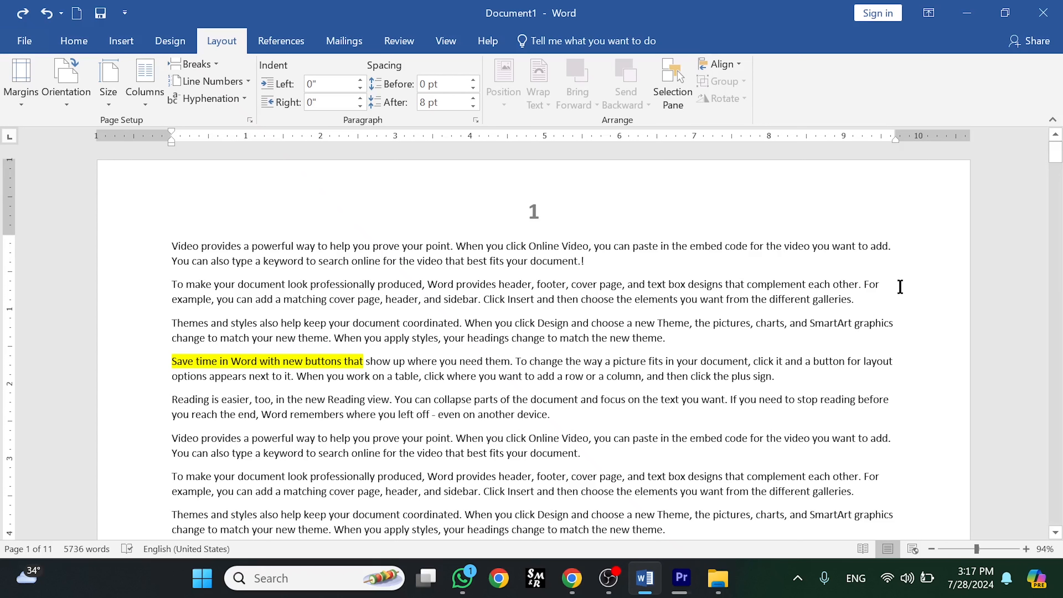
{"action": "key", "text": "Delete"}
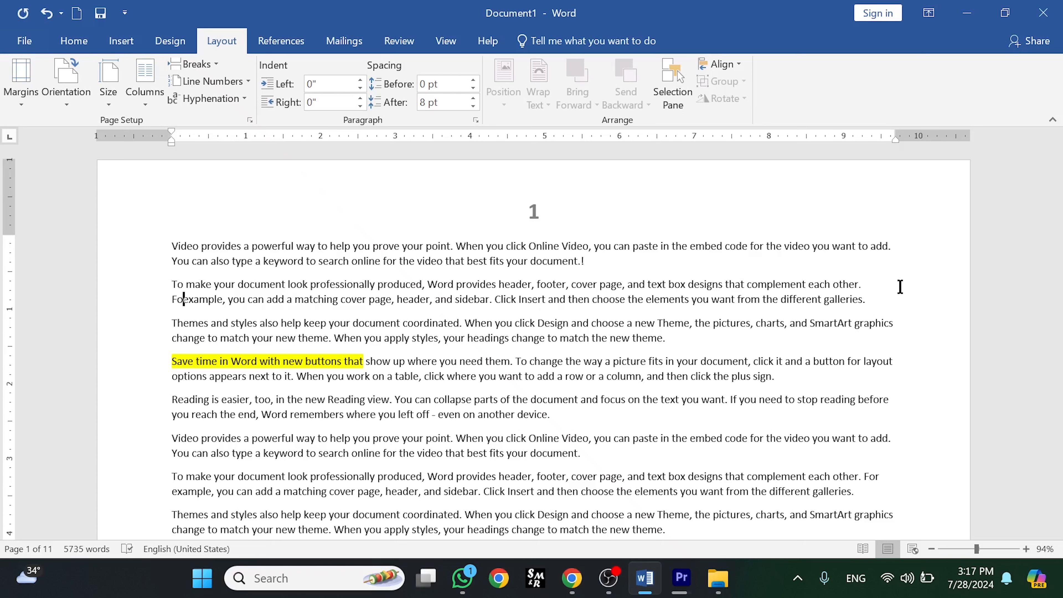
- Replace "For" at the start of the second paragraph's second line with the word "Document"
{"action": "key", "text": "BackSpace"}
{"action": "key", "text": "BackSpace"}
{"action": "key", "text": "BackSpace"}
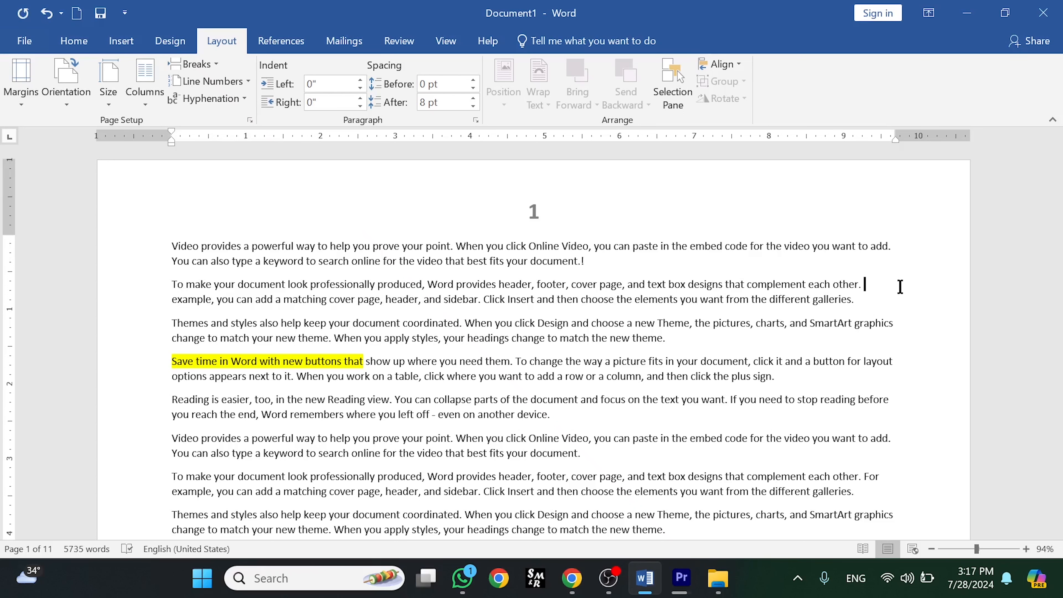
{"action": "type", "text": "d"}
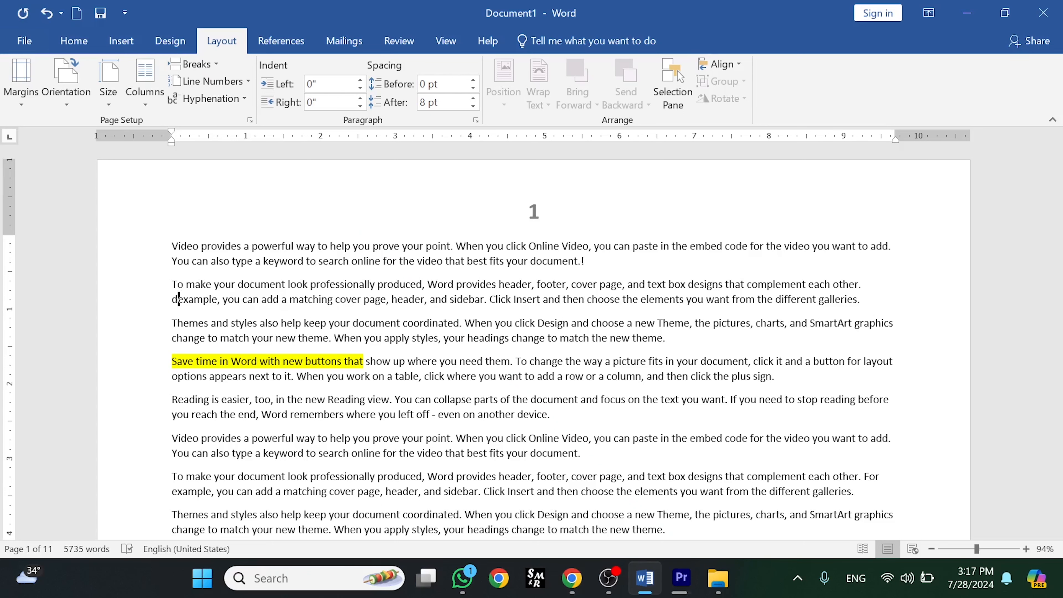
{"action": "type", "text": "ocum"}
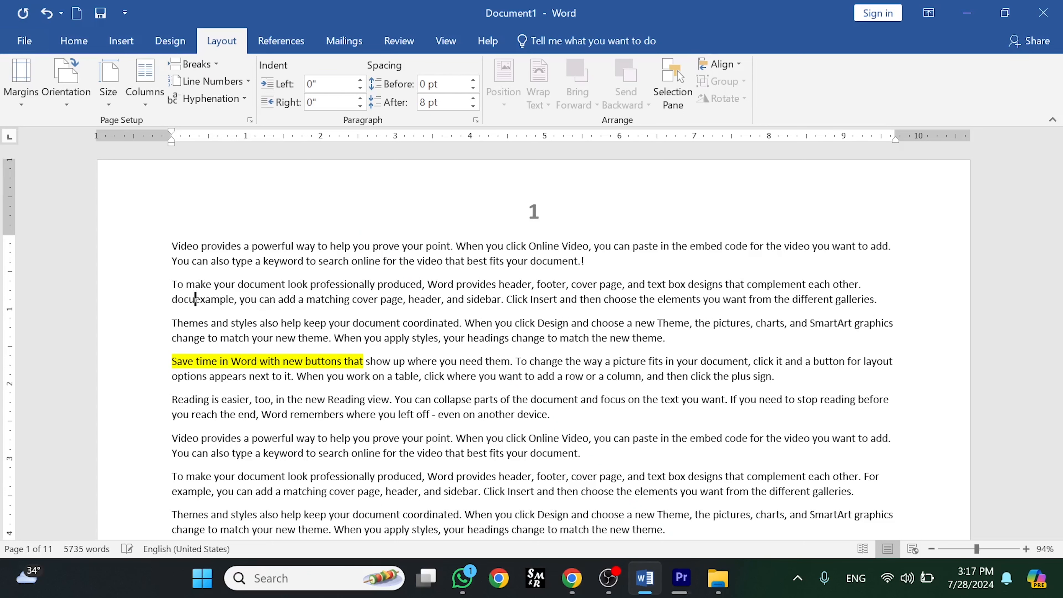
{"action": "type", "text": "ent"}
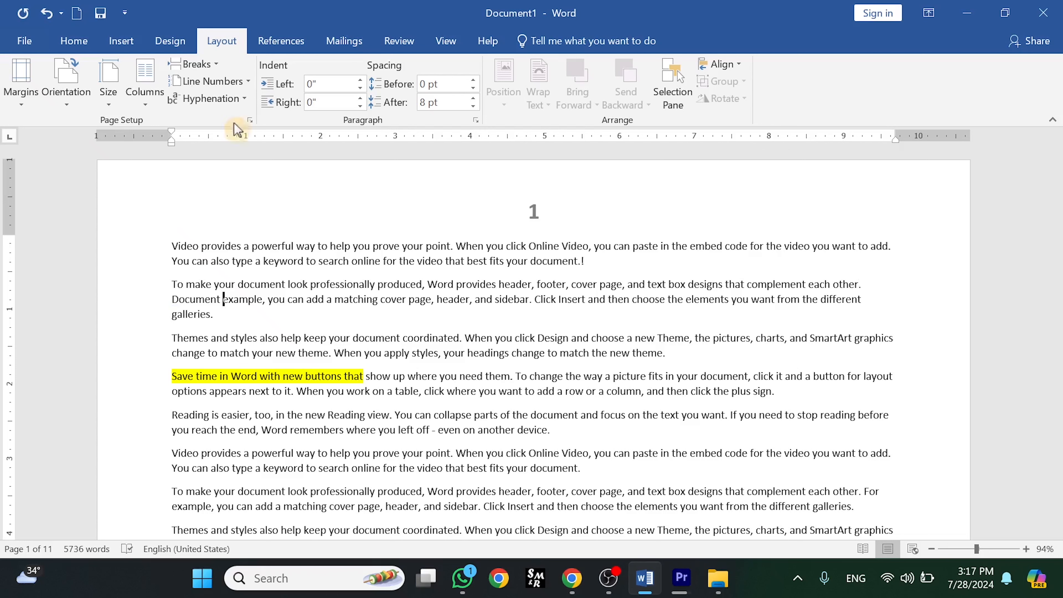
- Apply automatic hyphenation to the document and undo it
{"action": "left_click", "coordinate": [242, 99]}
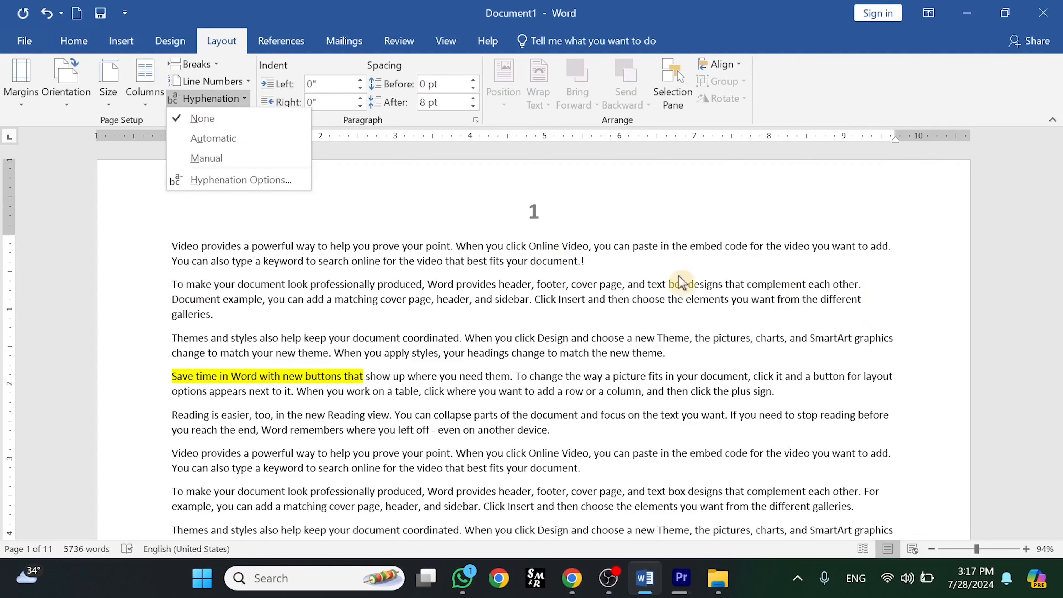
{"action": "left_click", "coordinate": [213, 138]}
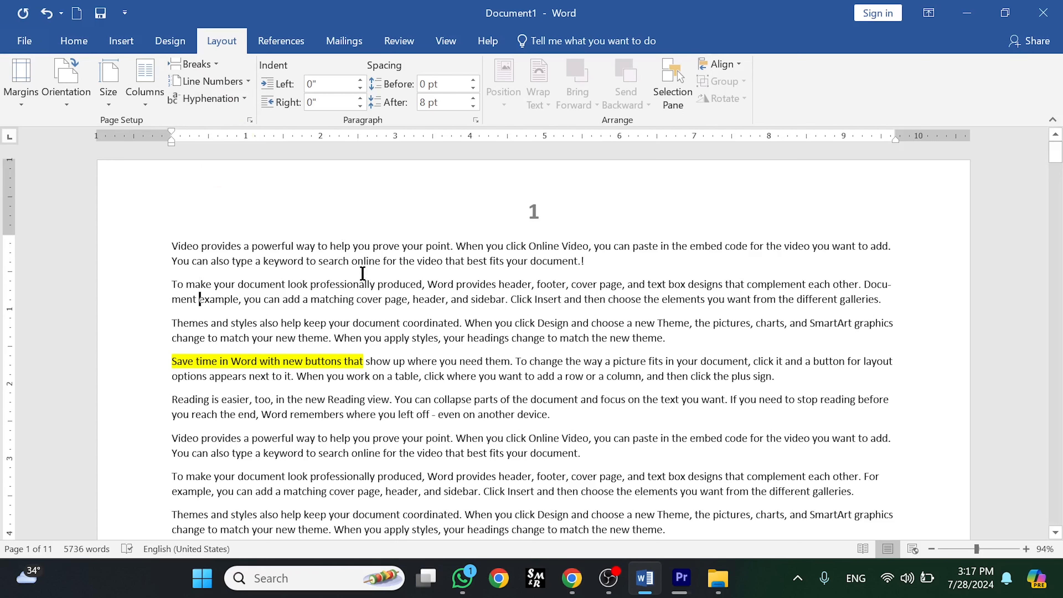
{"action": "key", "text": "ctrl+z"}
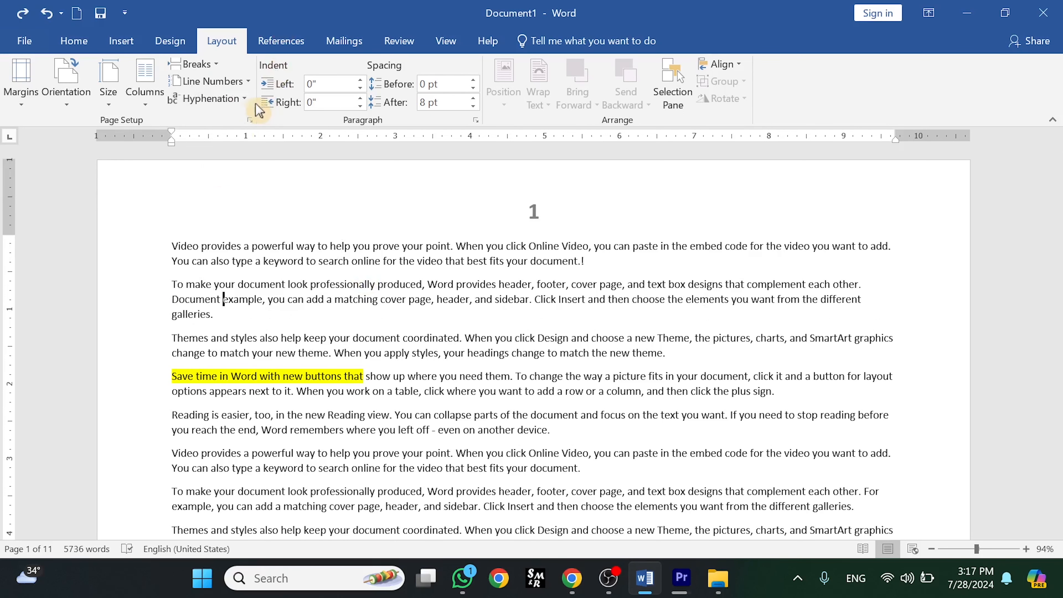
- Run manual hyphenation and accept the suggested hyphen break in "Document"
{"action": "left_click", "coordinate": [211, 98]}
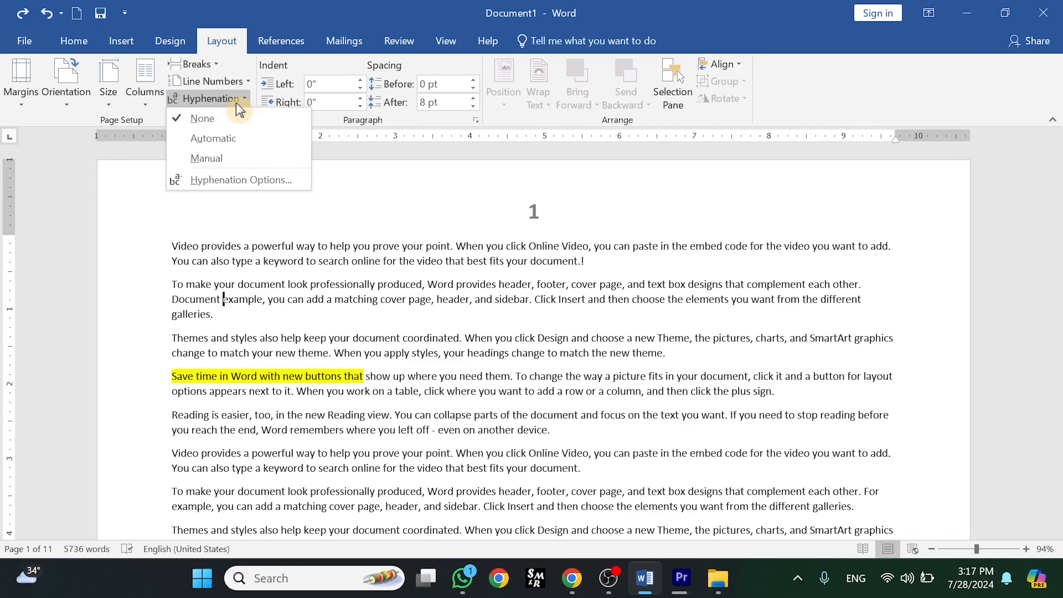
{"action": "left_click", "coordinate": [207, 158]}
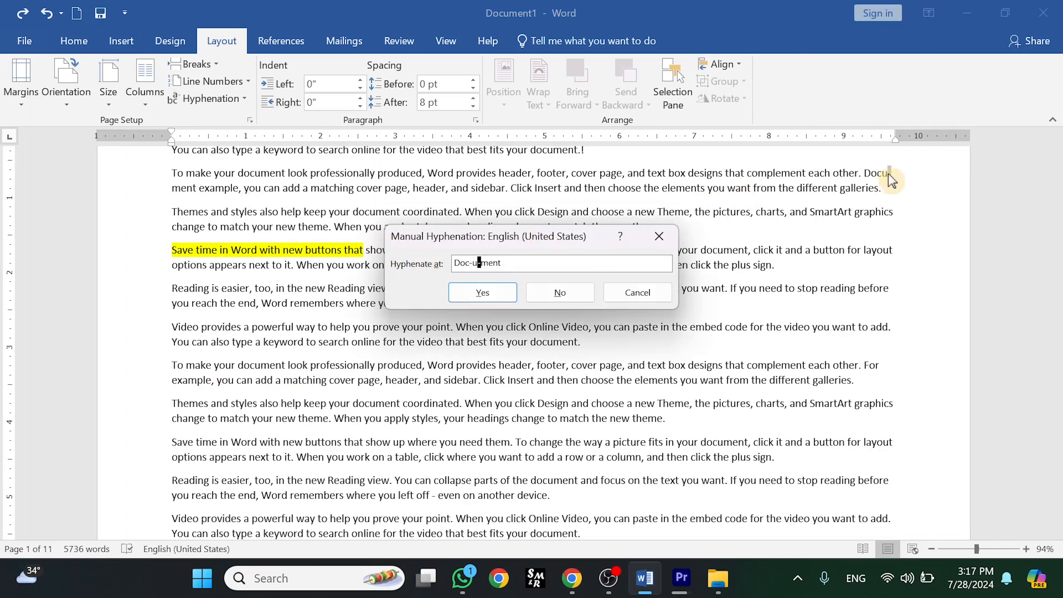
{"action": "left_click", "coordinate": [488, 297]}
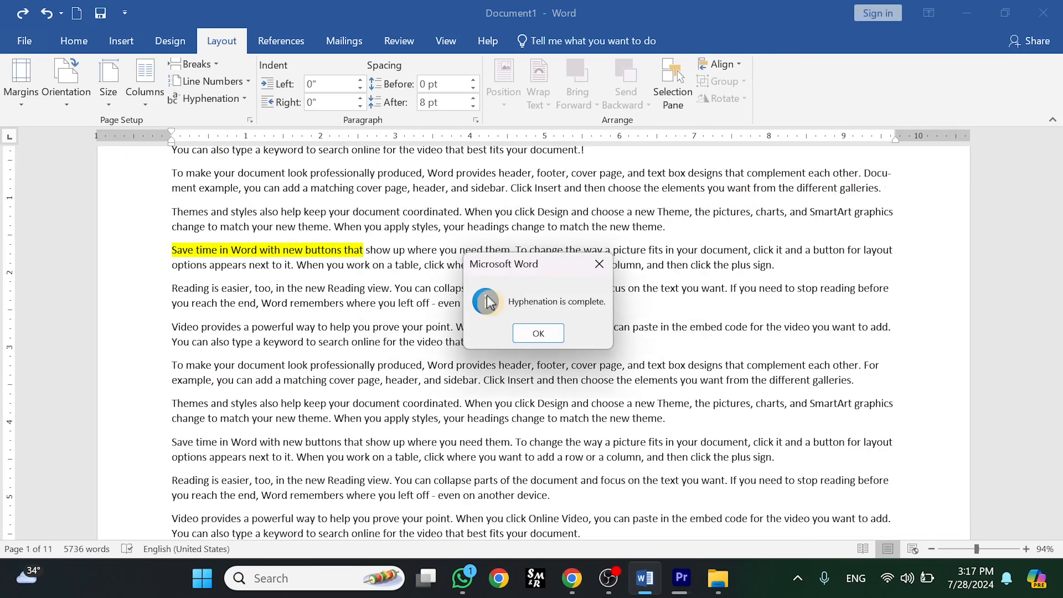
{"action": "left_click", "coordinate": [538, 333]}
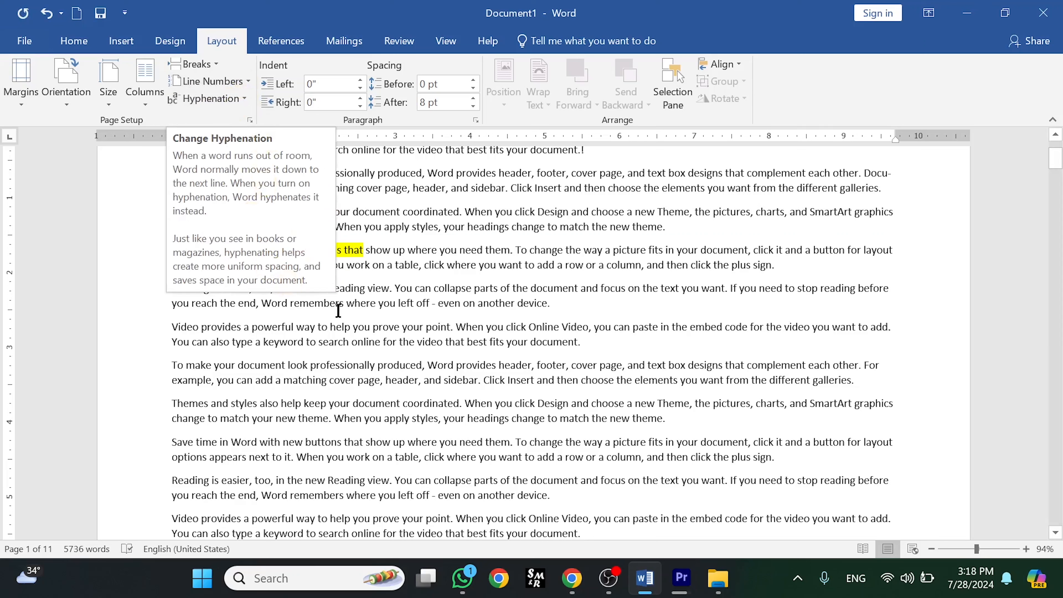
- Open Hyphenation Options, enable automatic document hyphenation, and set the consecutive hyphens limit to No limit
{"action": "left_click", "coordinate": [235, 99]}
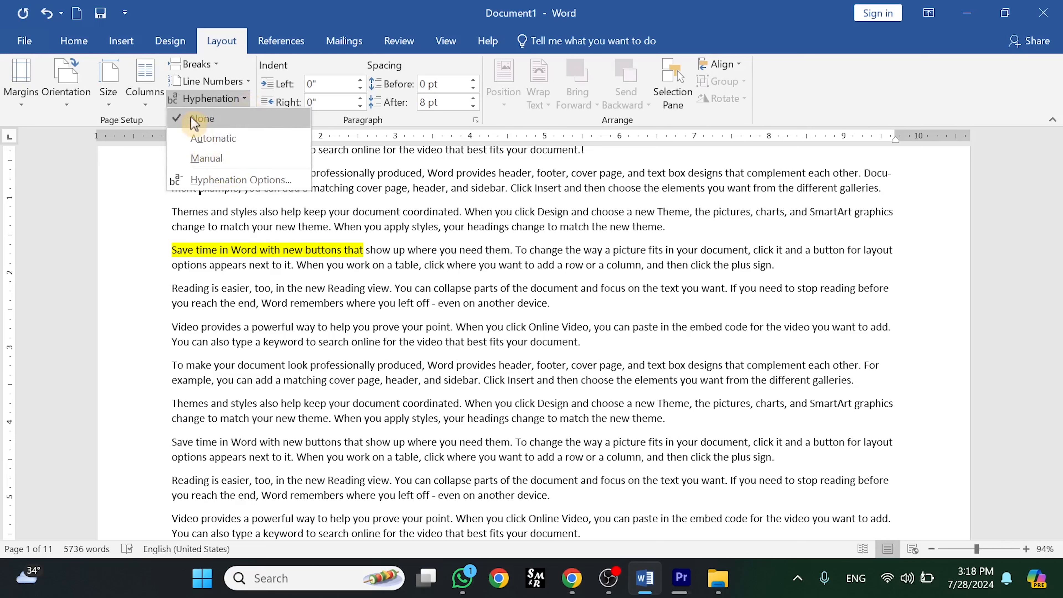
{"action": "left_click", "coordinate": [211, 180]}
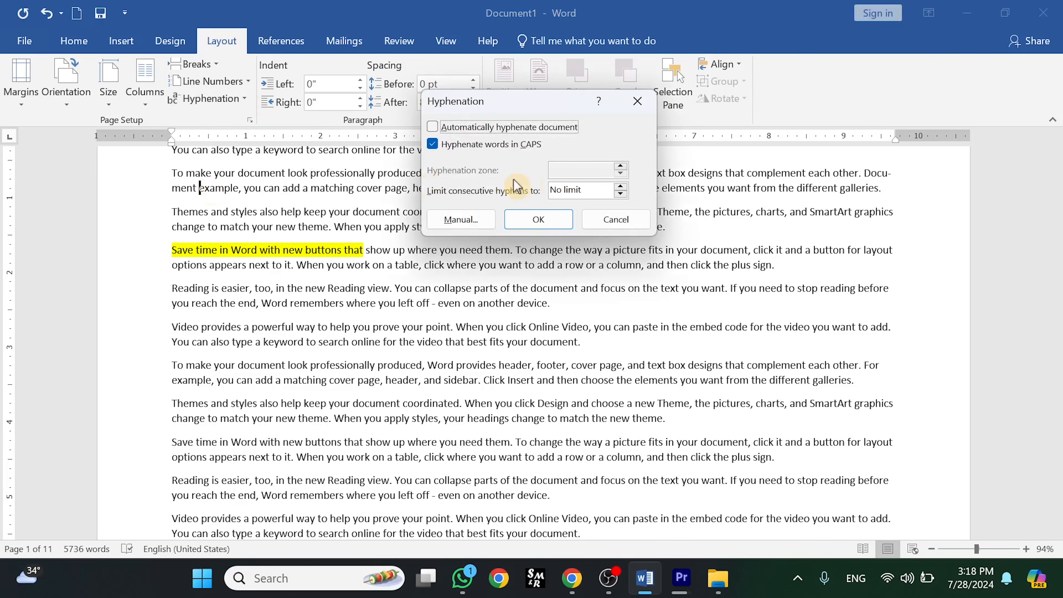
{"action": "left_click", "coordinate": [432, 127]}
{"action": "left_click", "coordinate": [621, 187]}
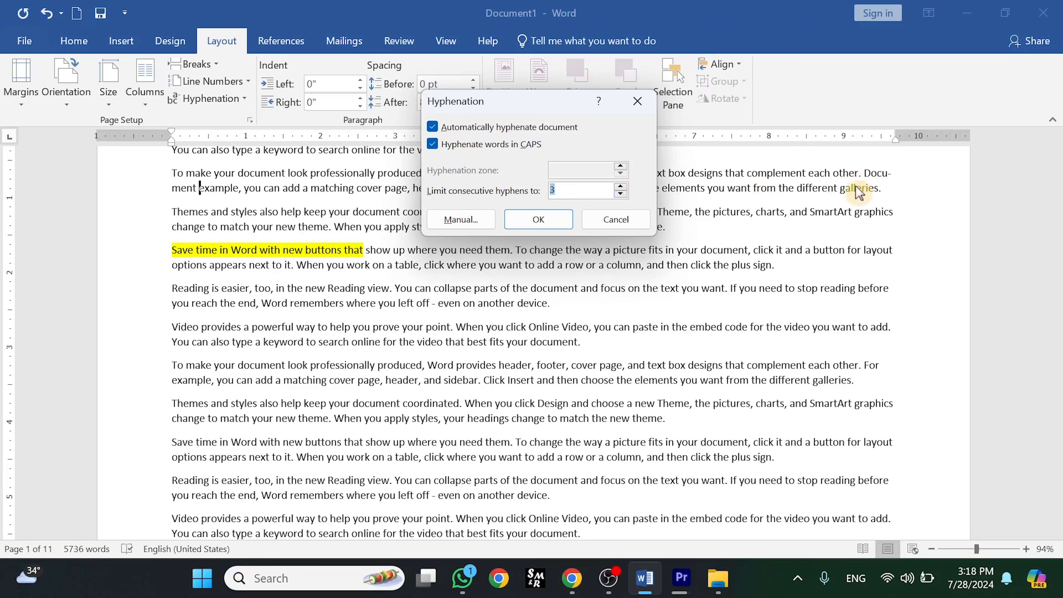
{"action": "left_click", "coordinate": [620, 193]}
{"action": "left_click", "coordinate": [621, 194]}
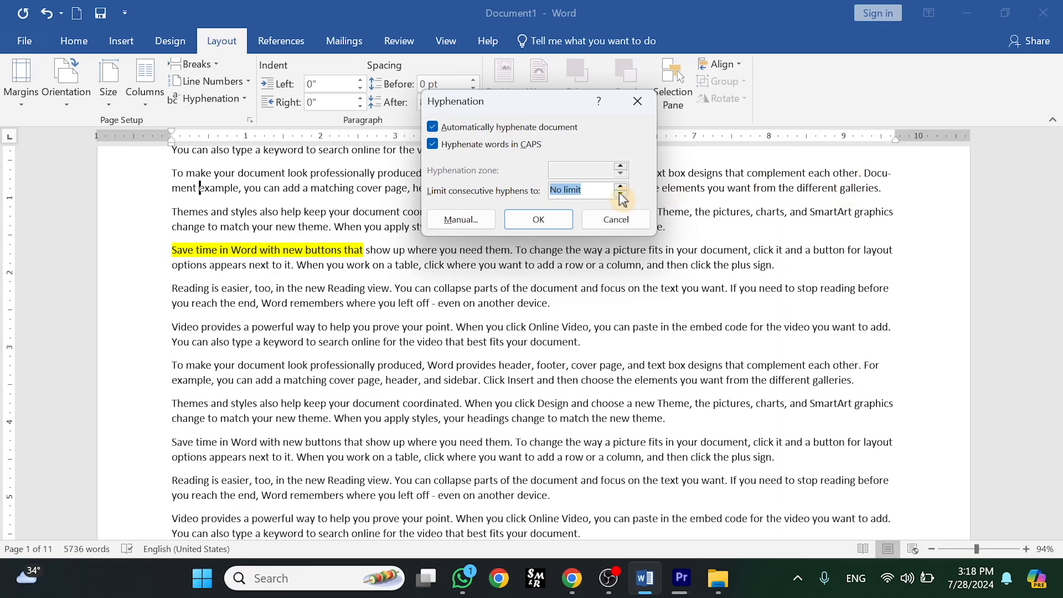
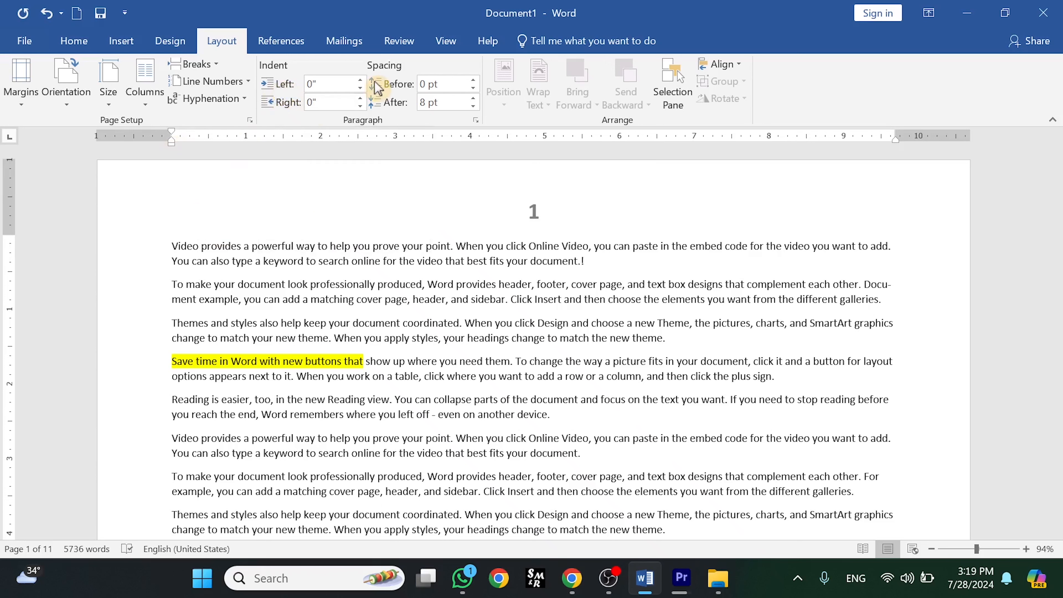
- Increase the first paragraph's left indent to 1.3"
{"action": "left_click", "coordinate": [360, 80]}
{"action": "left_click", "coordinate": [360, 80]}
{"action": "left_click", "coordinate": [360, 80]}
{"action": "left_click", "coordinate": [360, 80]}
{"action": "left_click", "coordinate": [360, 80]}
{"action": "left_click", "coordinate": [360, 80]}
{"action": "left_click", "coordinate": [360, 80]}
{"action": "left_click", "coordinate": [360, 80]}
{"action": "left_click", "coordinate": [360, 80]}
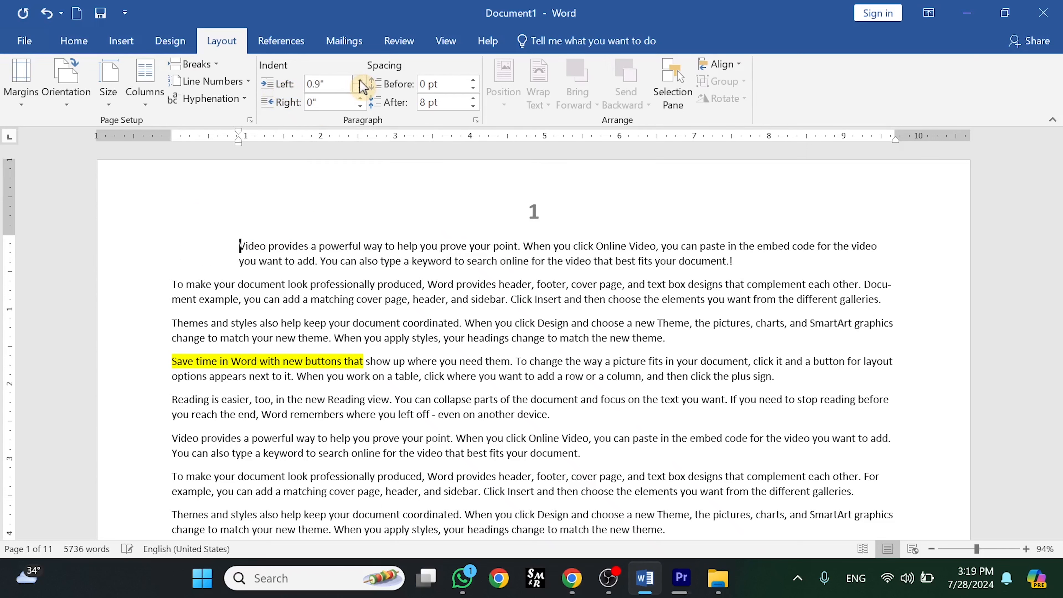
{"action": "left_click", "coordinate": [360, 80]}
{"action": "left_click", "coordinate": [359, 80]}
{"action": "left_click", "coordinate": [360, 80]}
{"action": "left_click", "coordinate": [360, 80]}
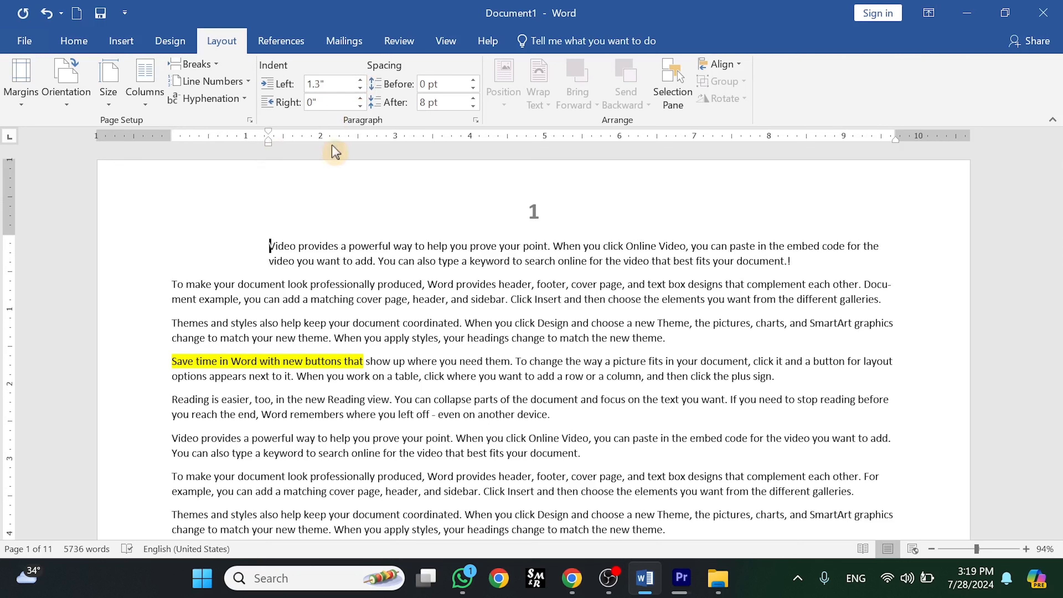
- Type filler text "Inffhfhjgfhjgfhjfghkfkh" at the end of the first paragraph and set its left indent back to 0"
{"action": "left_click", "coordinate": [786, 270]}
{"action": "type", "text": "Inffhfhjgfhjgfhjfghkfkh"}
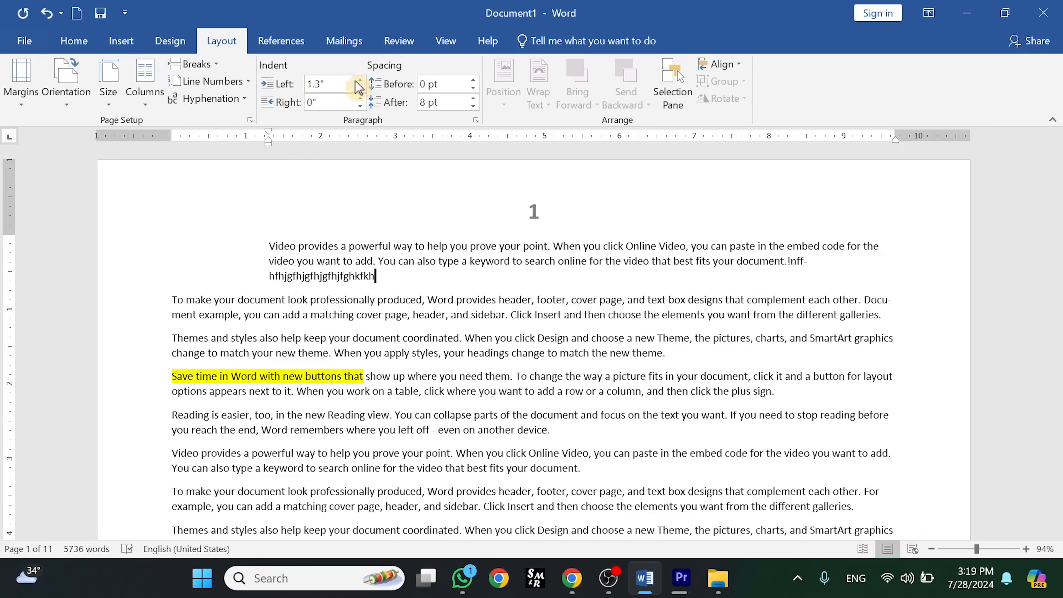
{"action": "left_click", "coordinate": [362, 89]}
{"action": "left_click", "coordinate": [362, 89]}
{"action": "left_click", "coordinate": [362, 89]}
{"action": "left_click", "coordinate": [362, 89]}
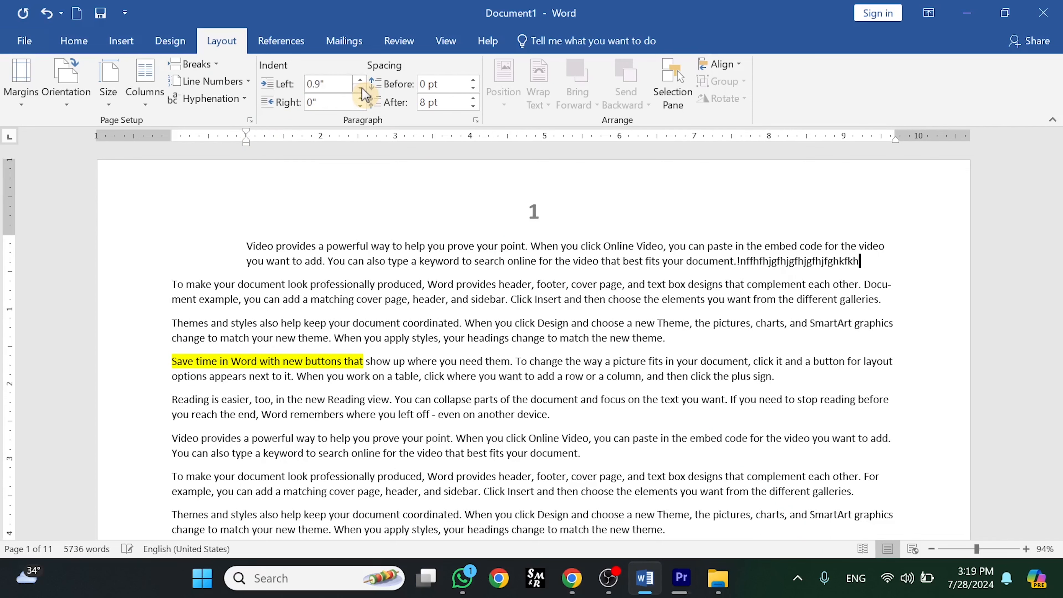
{"action": "left_click", "coordinate": [362, 89]}
{"action": "left_click", "coordinate": [362, 89]}
{"action": "left_click", "coordinate": [362, 89]}
{"action": "left_click", "coordinate": [362, 89]}
{"action": "left_click", "coordinate": [361, 89]}
{"action": "left_click", "coordinate": [362, 89]}
{"action": "left_click", "coordinate": [362, 89]}
{"action": "left_click", "coordinate": [362, 89]}
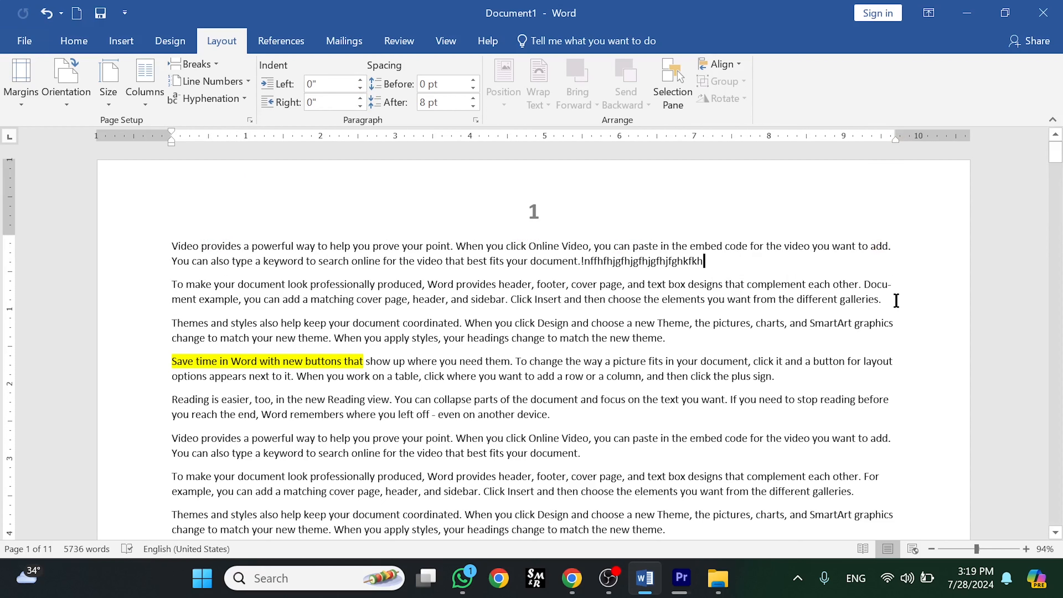
- Increase the first paragraph's right indent to 1.4"
{"action": "left_click", "coordinate": [361, 98]}
{"action": "left_click", "coordinate": [361, 98]}
{"action": "left_click", "coordinate": [360, 98]}
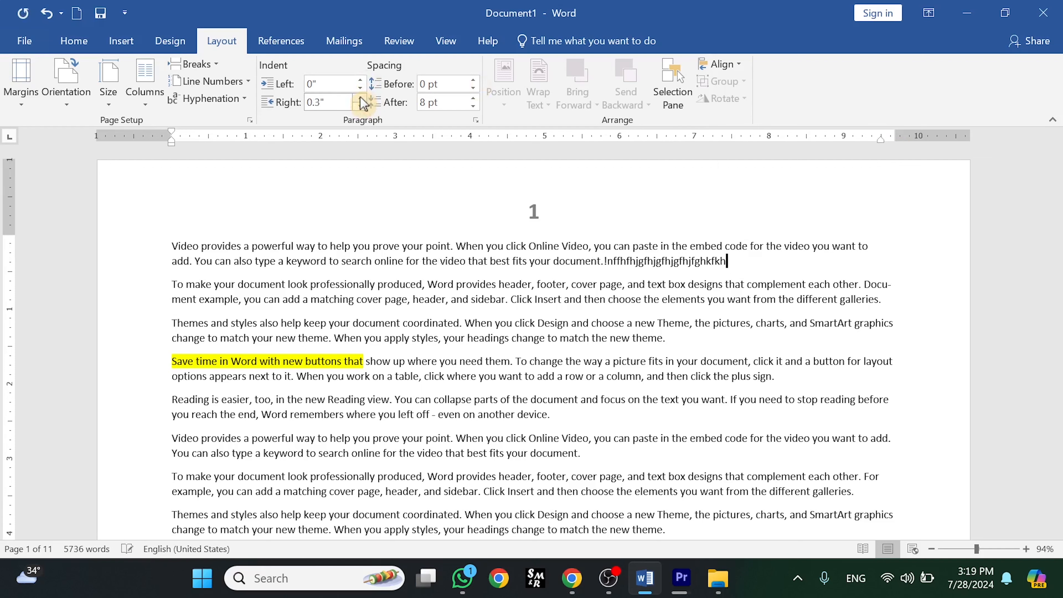
{"action": "left_click", "coordinate": [360, 98]}
{"action": "left_click", "coordinate": [360, 98]}
{"action": "left_click", "coordinate": [361, 98]}
{"action": "left_click", "coordinate": [360, 97]}
{"action": "left_click", "coordinate": [361, 98]}
{"action": "left_click", "coordinate": [361, 98]}
{"action": "left_click", "coordinate": [360, 98]}
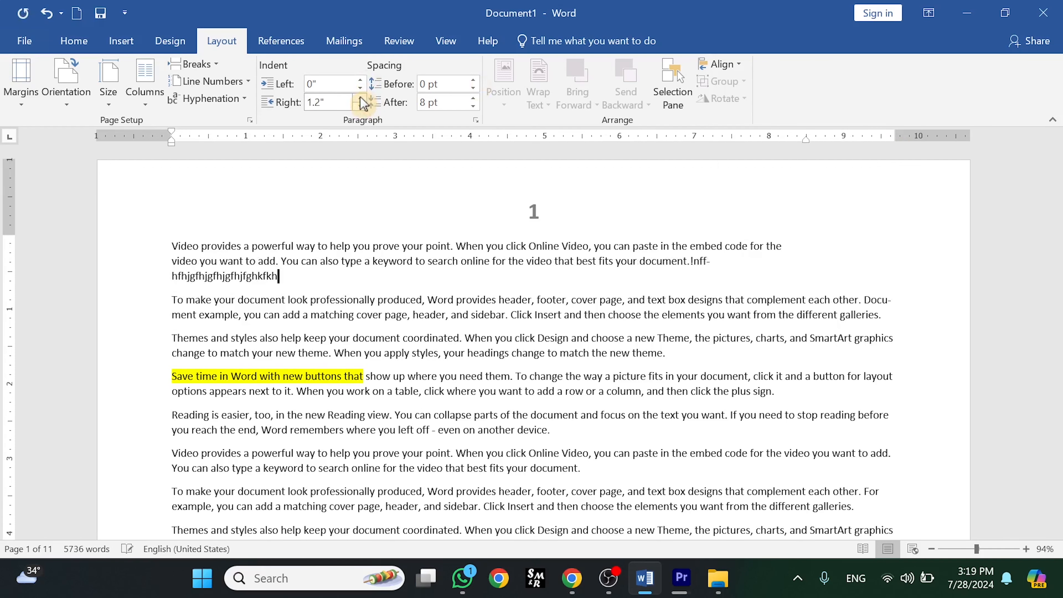
{"action": "left_click", "coordinate": [361, 98]}
{"action": "left_click", "coordinate": [361, 98]}
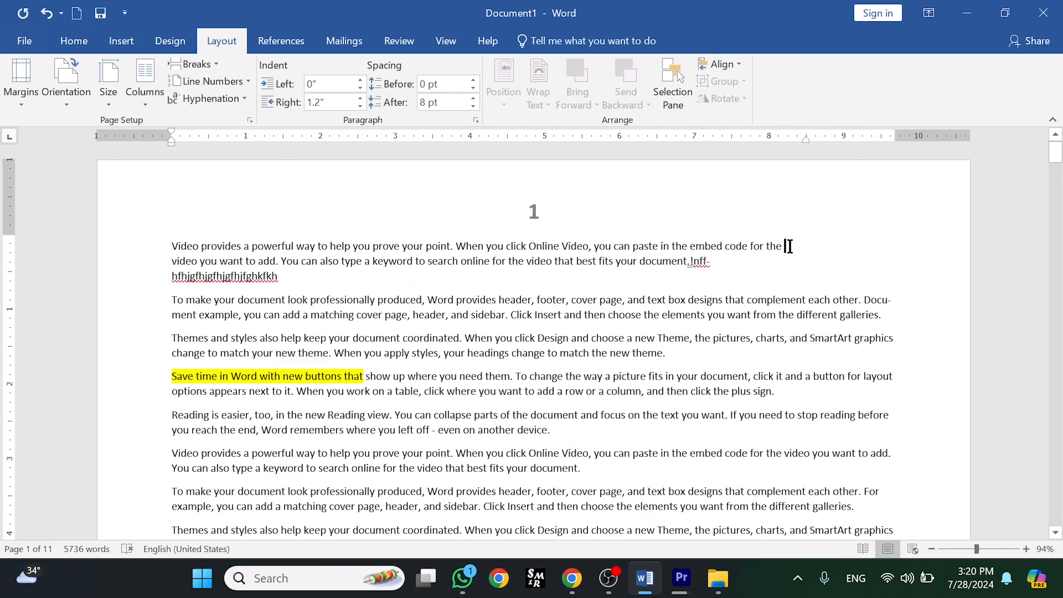
- Insert filler text "bnfjhgjgjhgjhh" before "video" in the first paragraph and set its right indent back to 0"
{"action": "type", "text": "bnfjhgjgjhgjhh"}
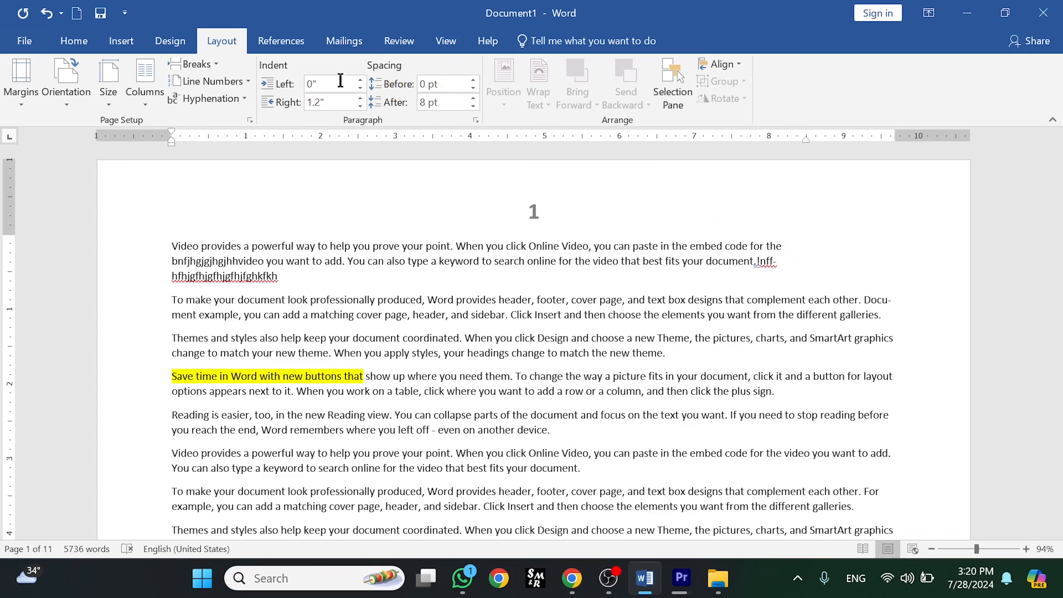
{"action": "left_click", "coordinate": [359, 107]}
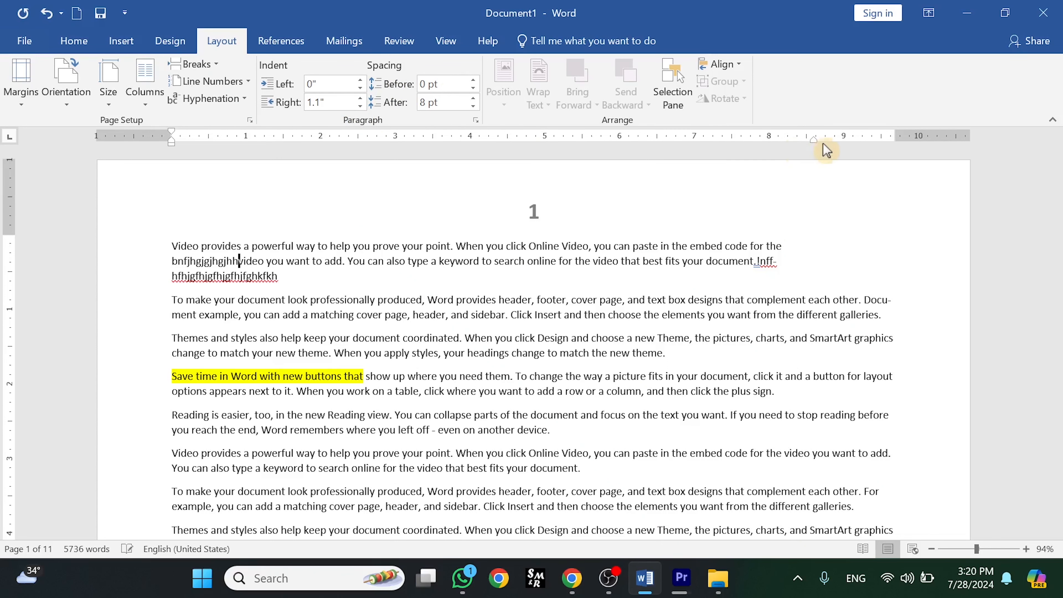
{"action": "left_click", "coordinate": [360, 106]}
{"action": "left_click", "coordinate": [360, 106]}
{"action": "left_click", "coordinate": [360, 106]}
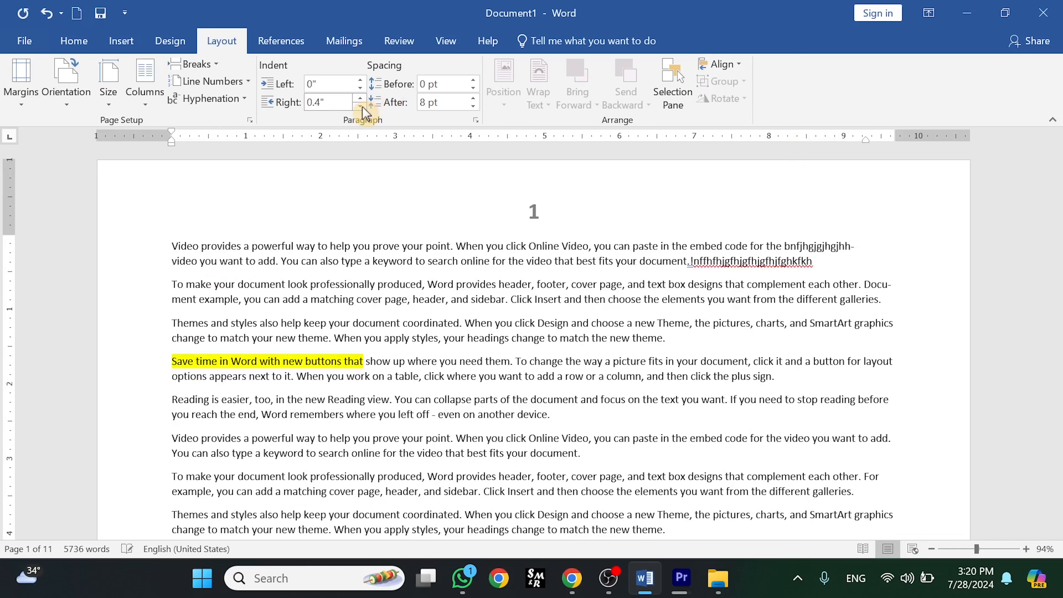
{"action": "left_click", "coordinate": [360, 106]}
{"action": "left_click", "coordinate": [360, 106]}
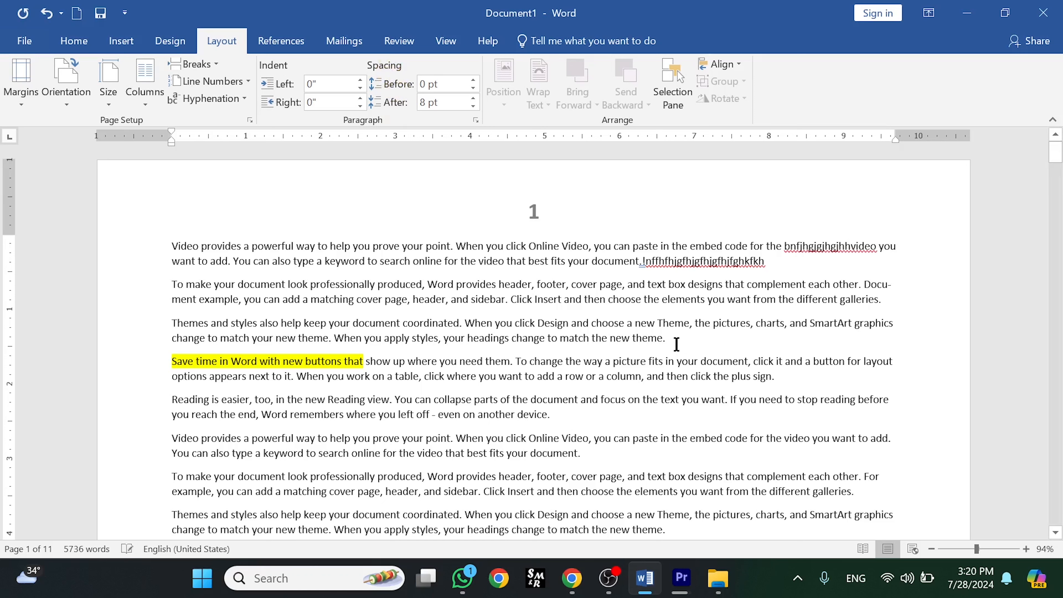
- Select the third paragraph, raise its spacing before up to 72 pt, and lower it back to 0 pt
{"action": "triple_click", "coordinate": [458, 328]}
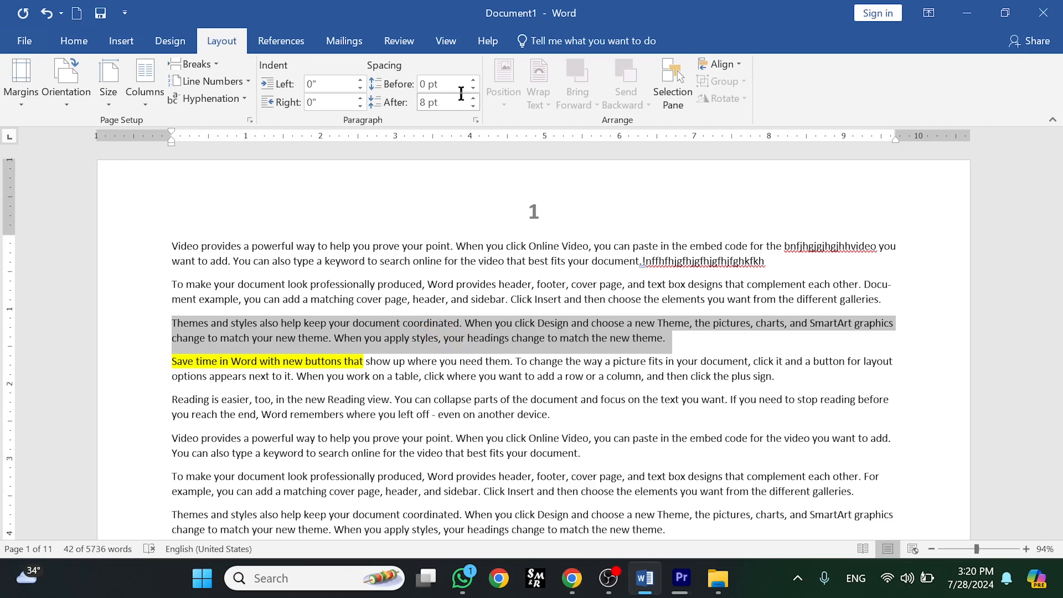
{"action": "left_click", "coordinate": [474, 87]}
{"action": "left_click", "coordinate": [473, 78]}
{"action": "left_click", "coordinate": [473, 87]}
{"action": "left_click", "coordinate": [473, 87]}
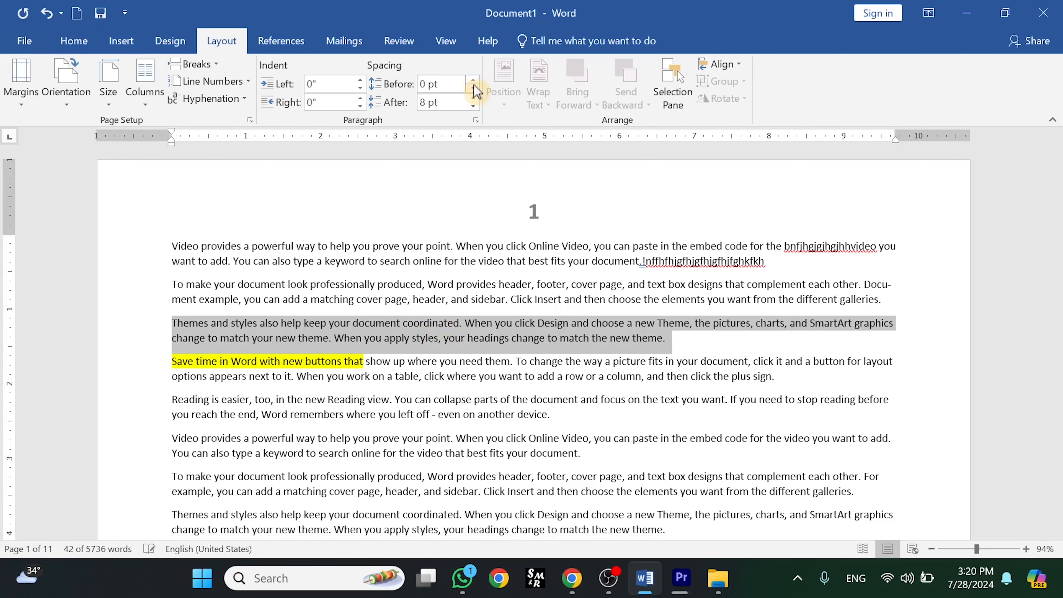
{"action": "left_click", "coordinate": [474, 87]}
{"action": "left_click", "coordinate": [473, 80]}
{"action": "left_click", "coordinate": [473, 80]}
{"action": "left_click", "coordinate": [474, 80]}
{"action": "left_click", "coordinate": [473, 80]}
{"action": "left_click", "coordinate": [473, 80]}
{"action": "left_click", "coordinate": [474, 80]}
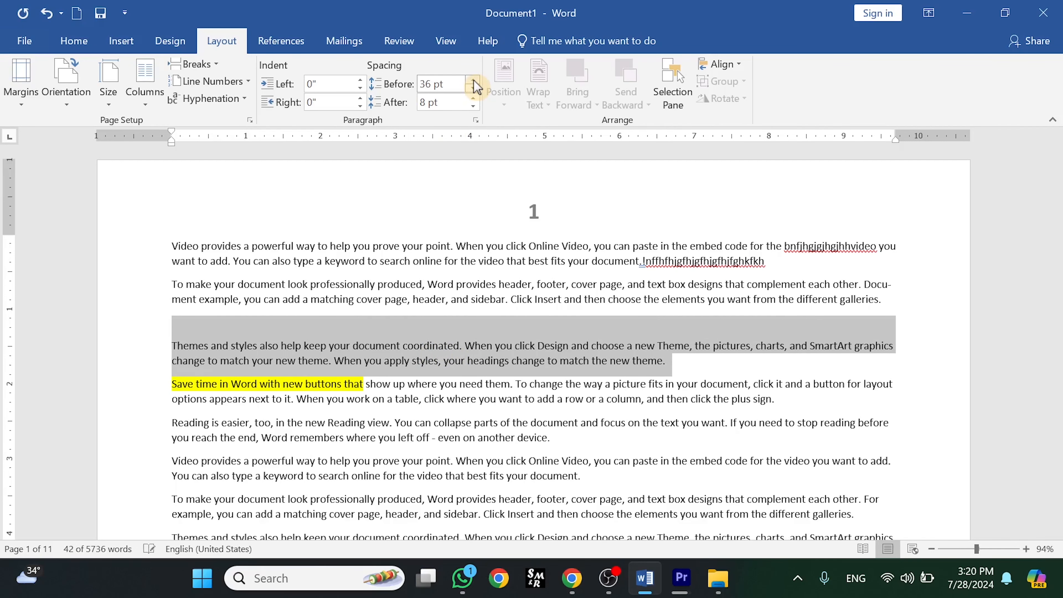
{"action": "left_click", "coordinate": [473, 80]}
{"action": "left_click", "coordinate": [473, 80]}
{"action": "left_click", "coordinate": [473, 80]}
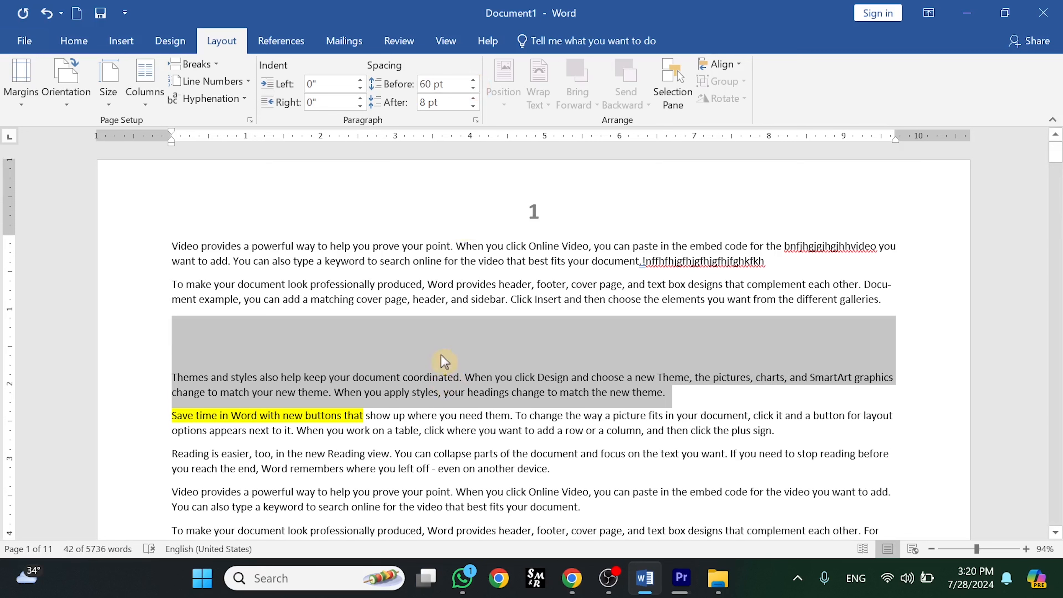
{"action": "left_click", "coordinate": [474, 79]}
{"action": "left_click", "coordinate": [473, 80]}
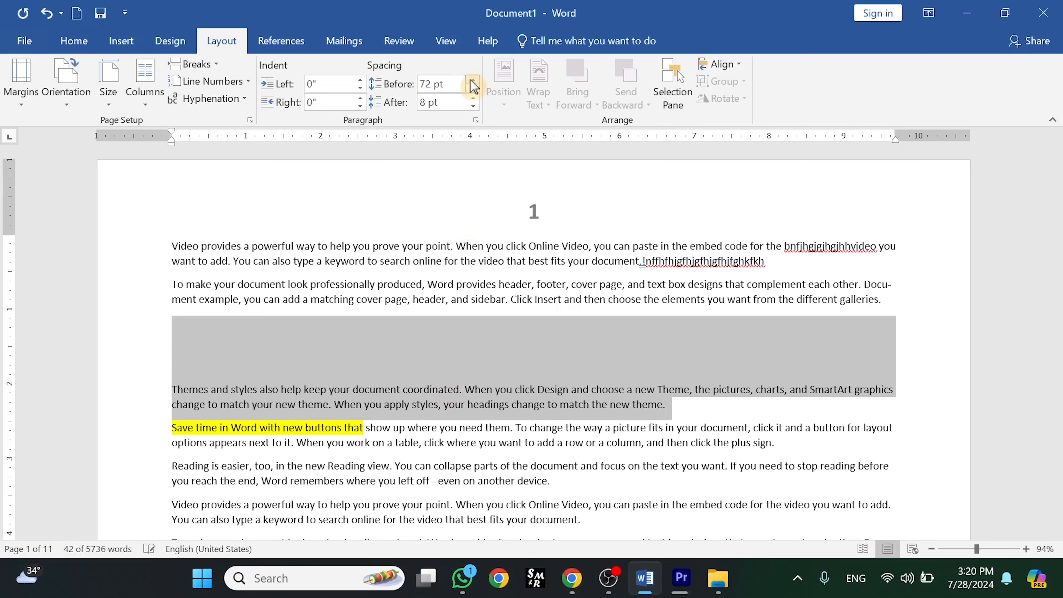
{"action": "left_click", "coordinate": [473, 79]}
{"action": "left_click", "coordinate": [472, 92]}
{"action": "left_click", "coordinate": [472, 92]}
{"action": "left_click", "coordinate": [473, 92]}
{"action": "left_click", "coordinate": [472, 92]}
{"action": "left_click", "coordinate": [473, 93]}
{"action": "left_click", "coordinate": [473, 93]}
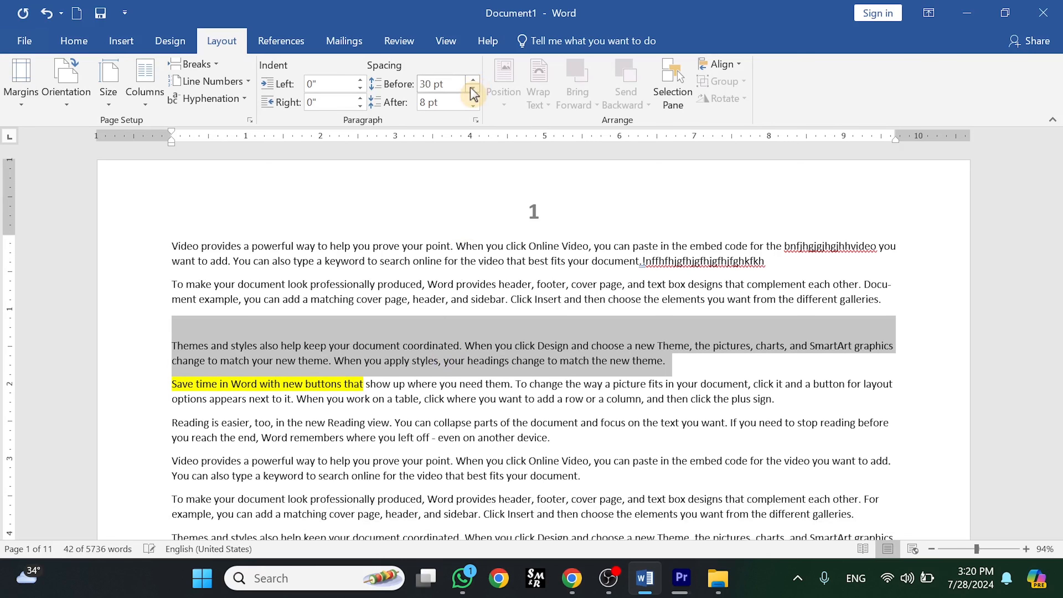
{"action": "left_click", "coordinate": [473, 92]}
{"action": "left_click", "coordinate": [472, 92]}
{"action": "left_click", "coordinate": [473, 92]}
{"action": "left_click", "coordinate": [473, 92]}
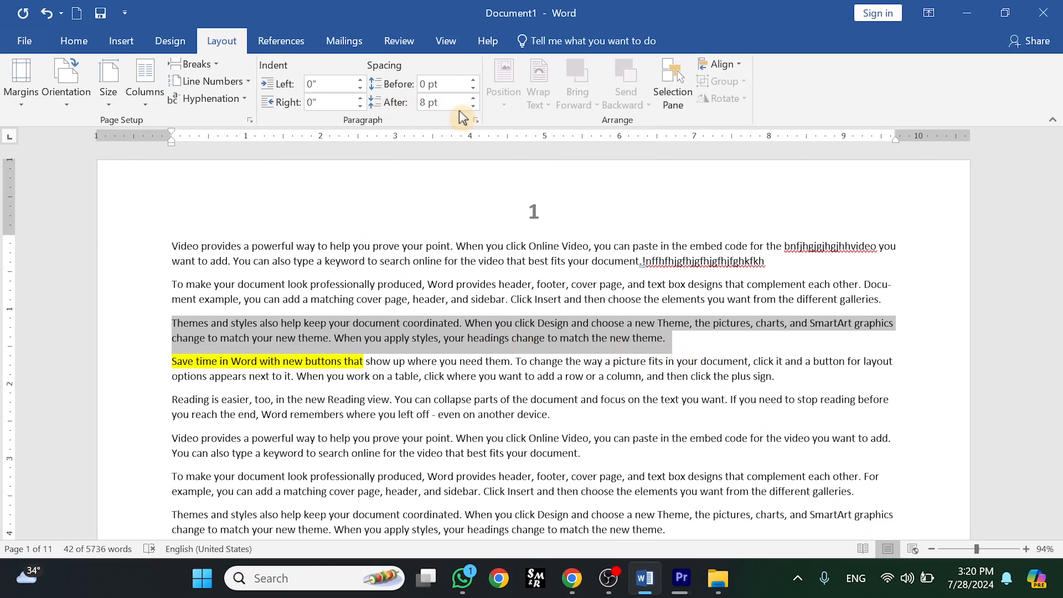
- Set the spacing after the third paragraph to 18 pt
{"action": "left_click", "coordinate": [474, 99]}
{"action": "left_click", "coordinate": [474, 99]}
{"action": "left_click", "coordinate": [474, 99]}
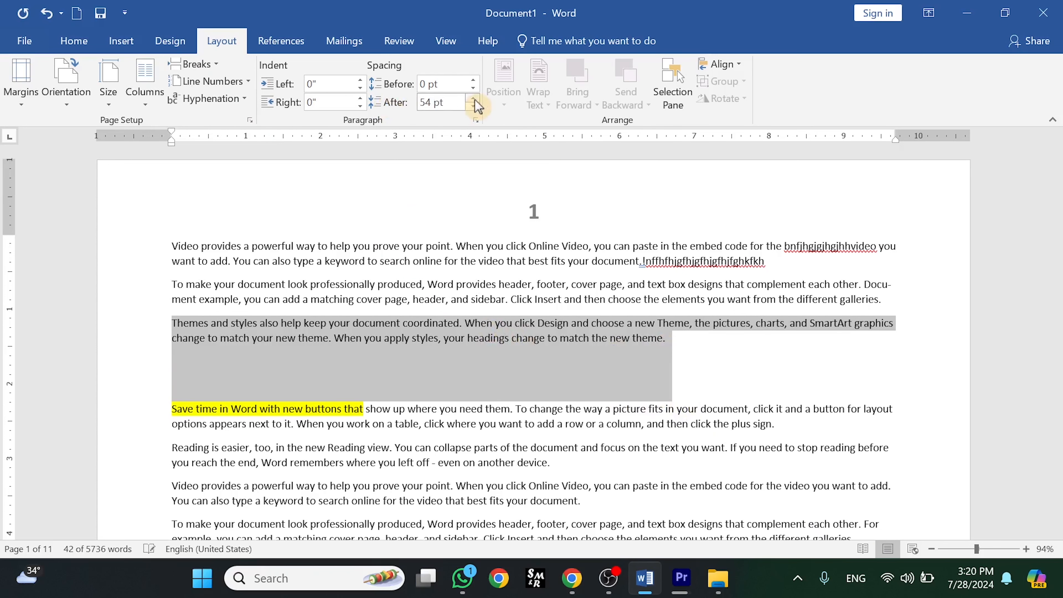
{"action": "left_click", "coordinate": [474, 99]}
{"action": "left_click", "coordinate": [474, 100]}
{"action": "left_click", "coordinate": [474, 99]}
{"action": "left_click", "coordinate": [474, 100]}
{"action": "left_click", "coordinate": [474, 99]}
{"action": "left_click", "coordinate": [474, 107]}
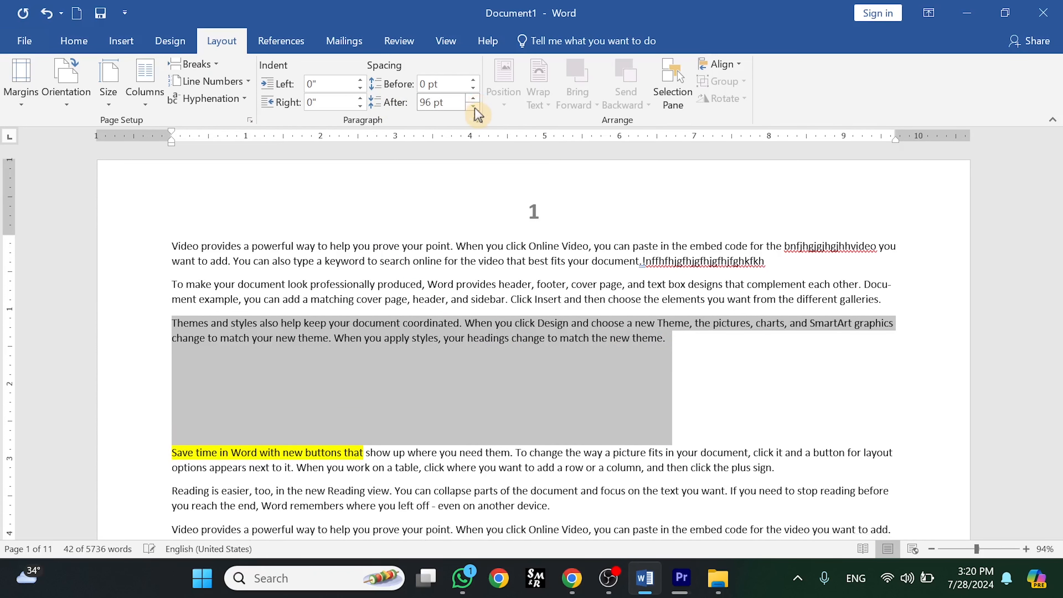
{"action": "left_click", "coordinate": [474, 108]}
{"action": "left_click", "coordinate": [474, 107]}
{"action": "left_click", "coordinate": [474, 108]}
{"action": "left_click", "coordinate": [474, 107]}
{"action": "left_click", "coordinate": [474, 107]}
{"action": "left_click", "coordinate": [474, 107]}
{"action": "left_click", "coordinate": [474, 108]}
{"action": "left_click", "coordinate": [474, 107]}
{"action": "left_click", "coordinate": [474, 107]}
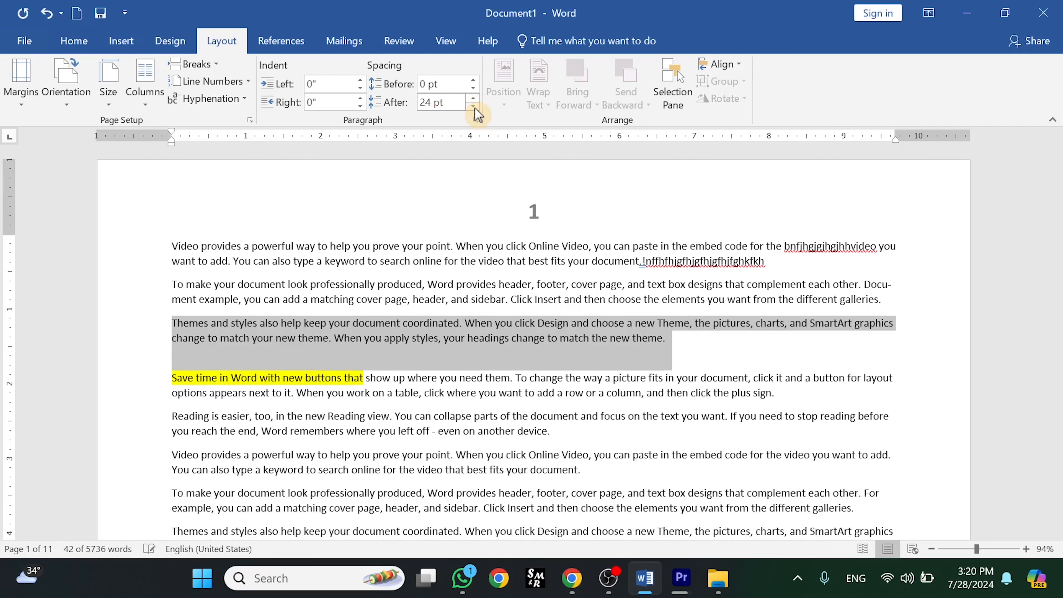
{"action": "left_click", "coordinate": [474, 107]}
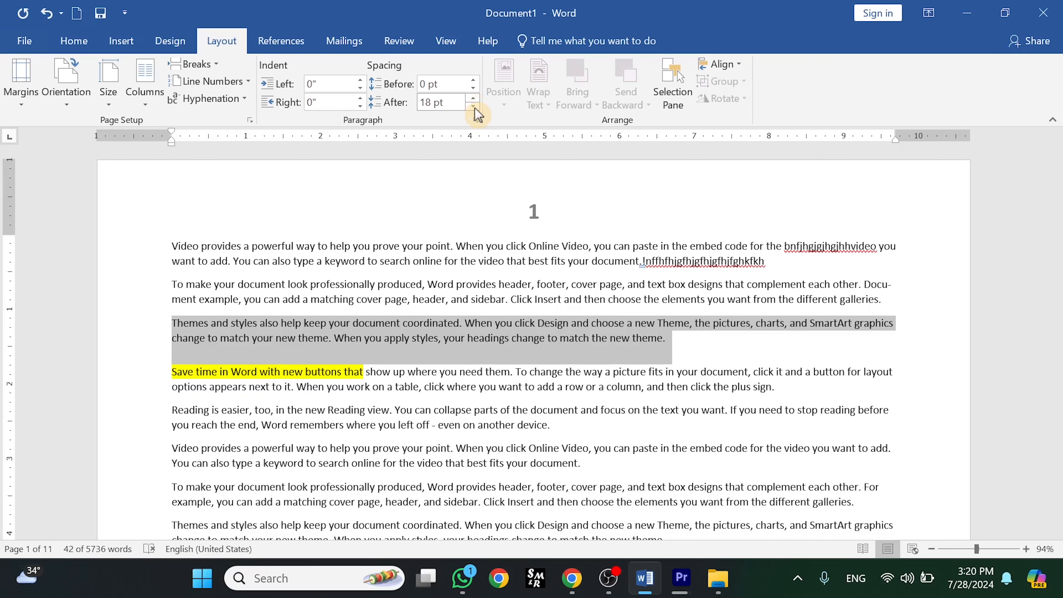
- Insert the picture "Add a subheading (5)" after "header," in the second paragraph and resize it to about 3.58" square
{"action": "left_click", "coordinate": [524, 295]}
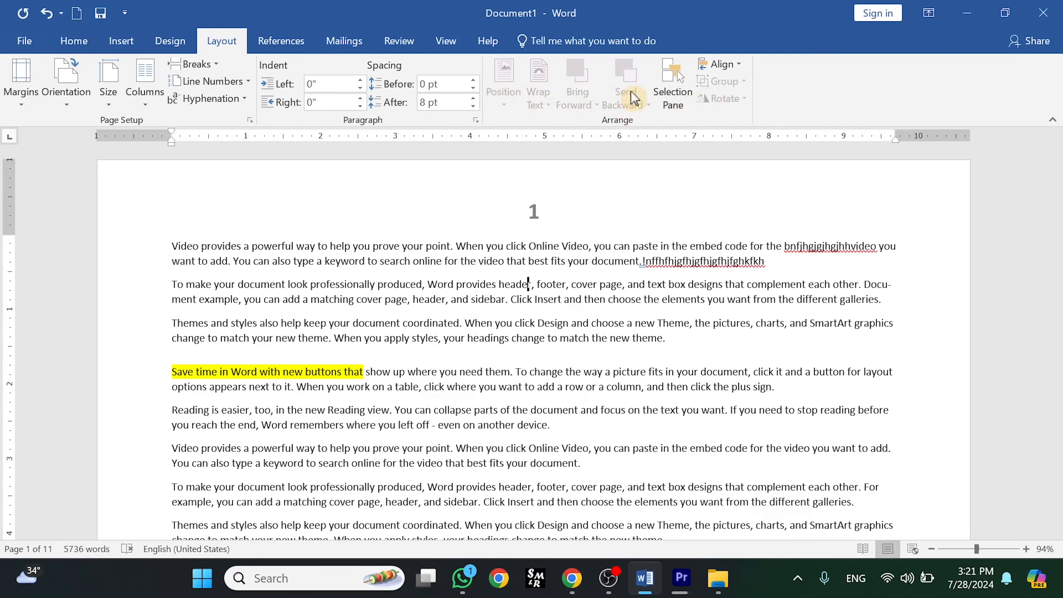
{"action": "left_click", "coordinate": [436, 299]}
{"action": "left_click", "coordinate": [120, 40]}
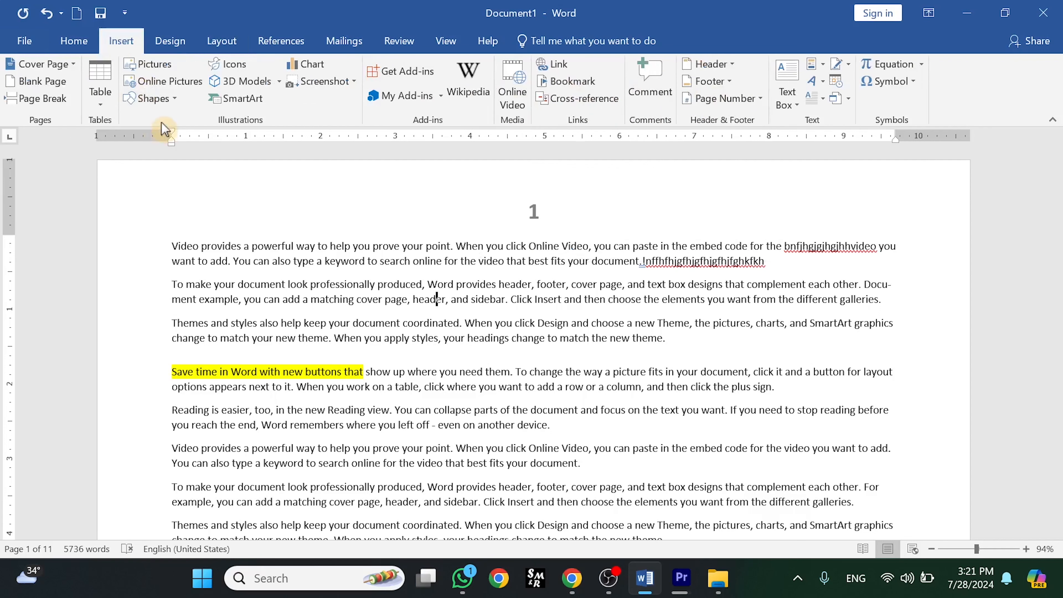
{"action": "left_click", "coordinate": [163, 67]}
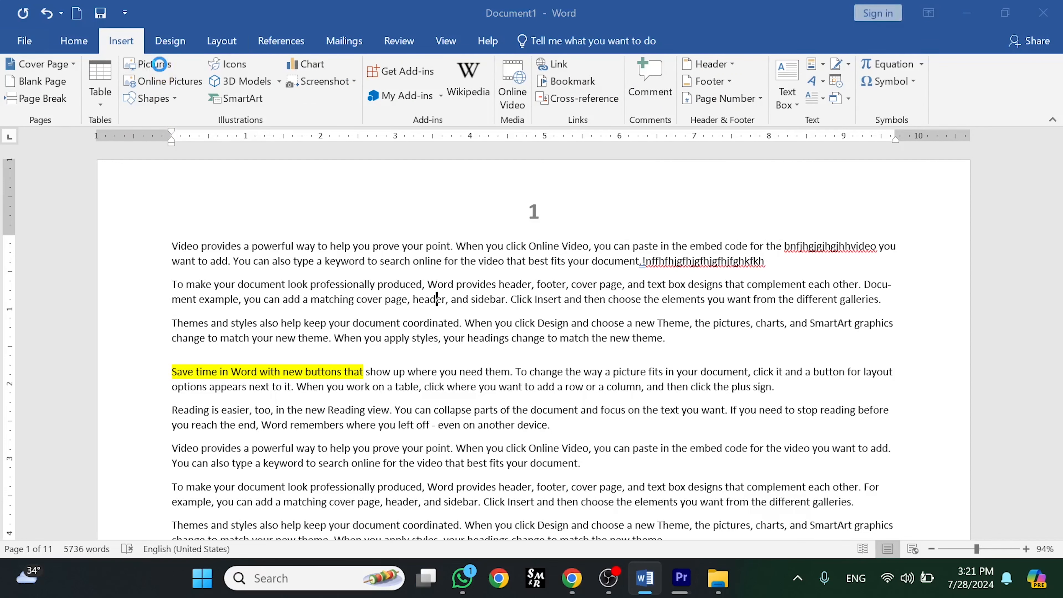
{"action": "left_click", "coordinate": [287, 151]}
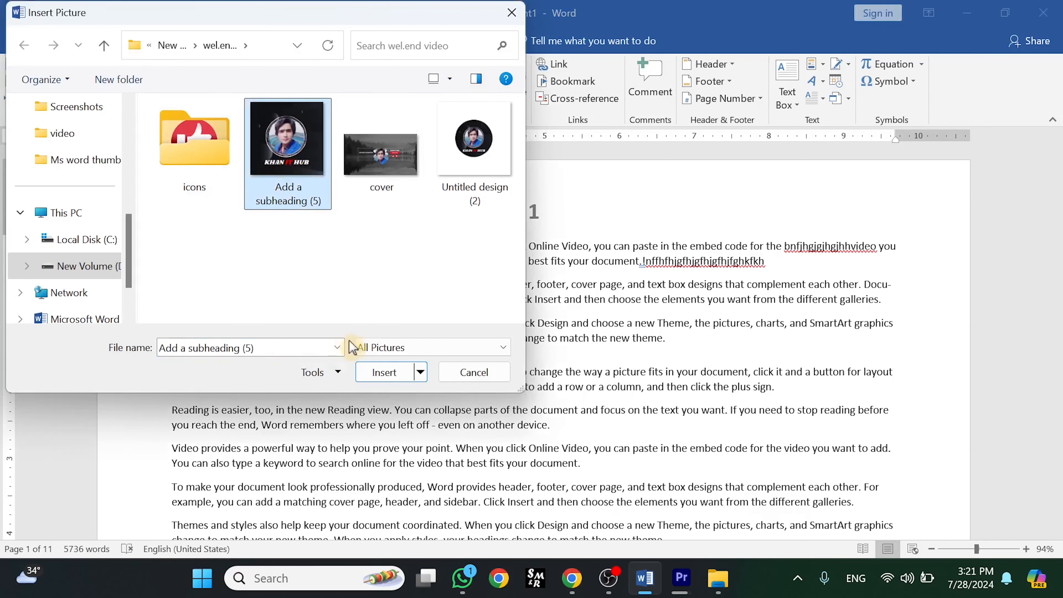
{"action": "left_click", "coordinate": [384, 372]}
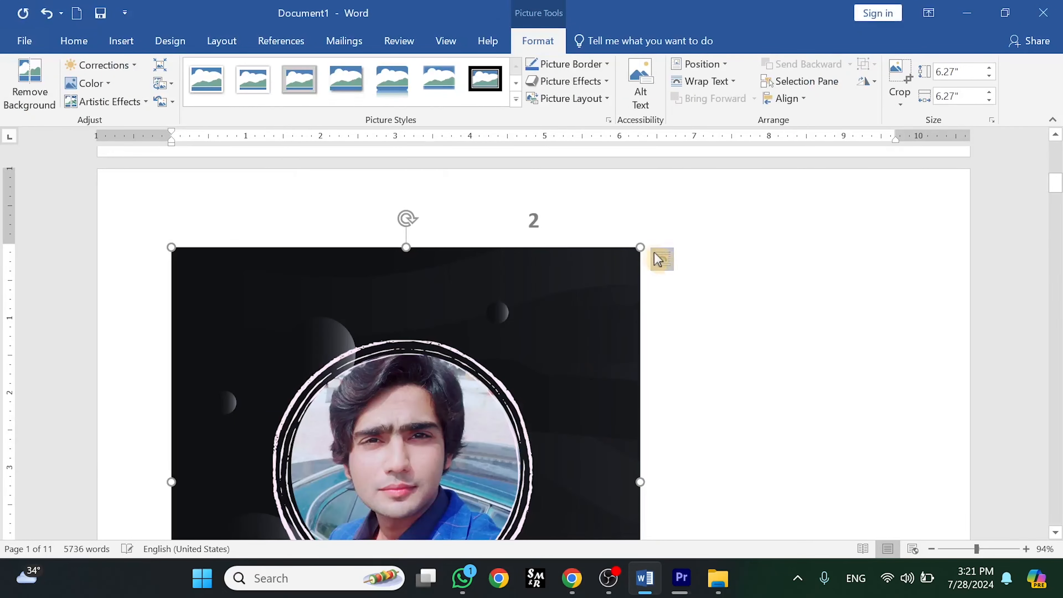
{"action": "left_click_drag", "start_coordinate": [611, 286], "coordinate": [324, 448]}
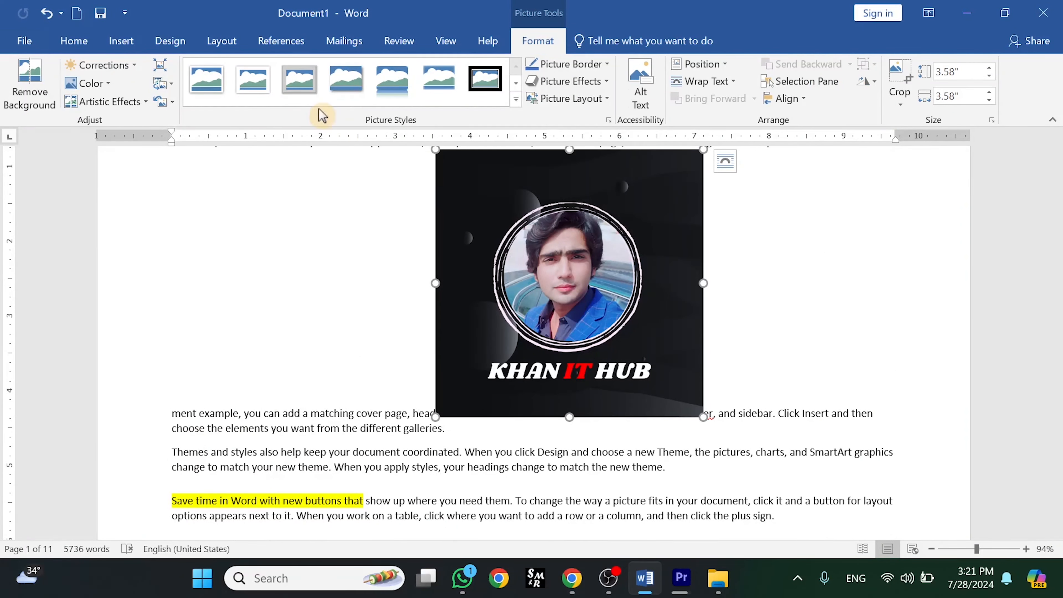
{"action": "left_click", "coordinate": [208, 42]}
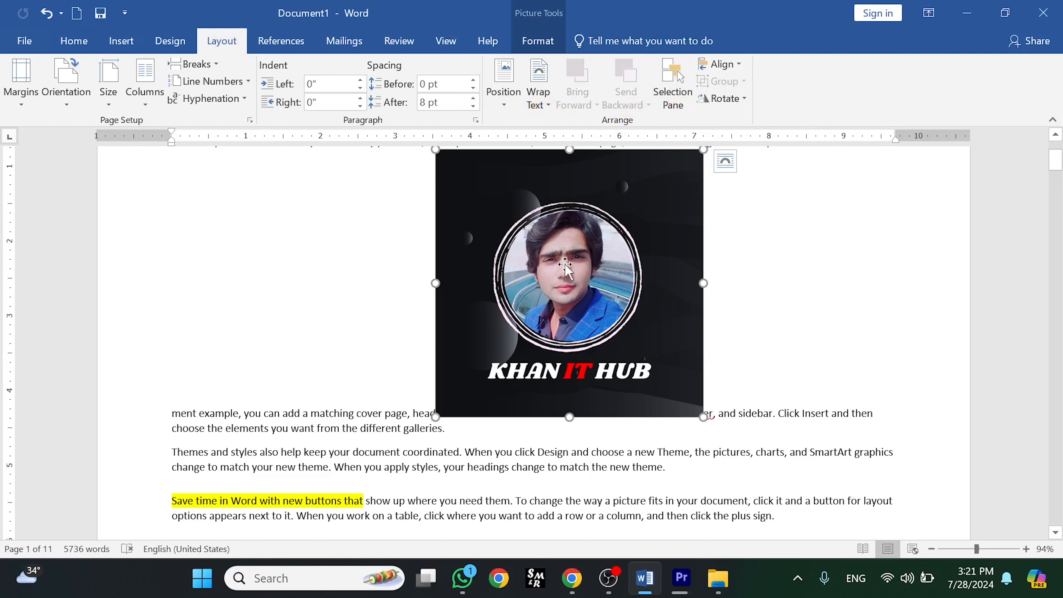
{"action": "left_click", "coordinate": [537, 41]}
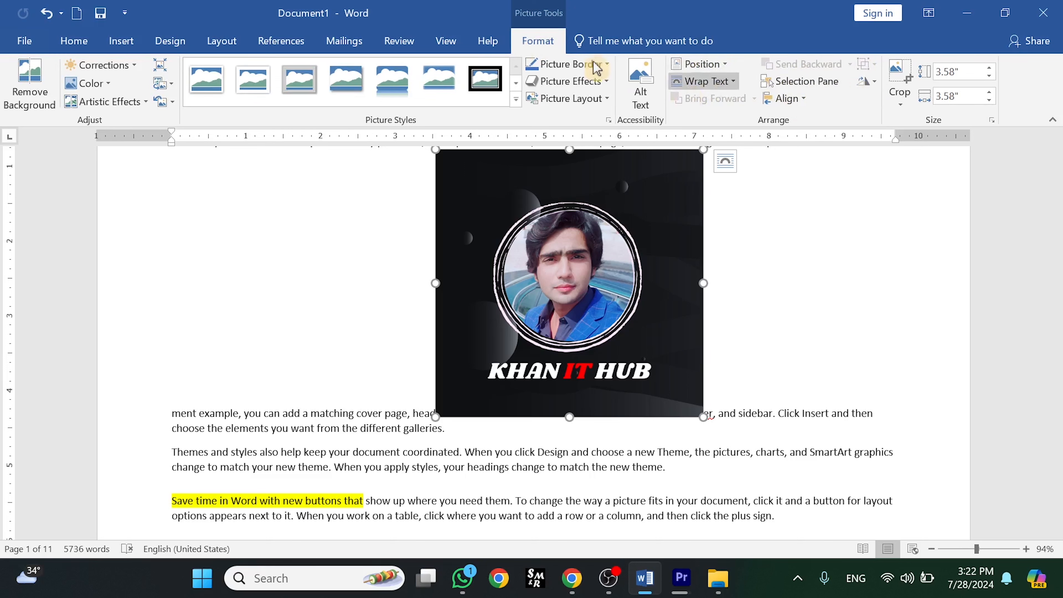
{"action": "left_click", "coordinate": [222, 42]}
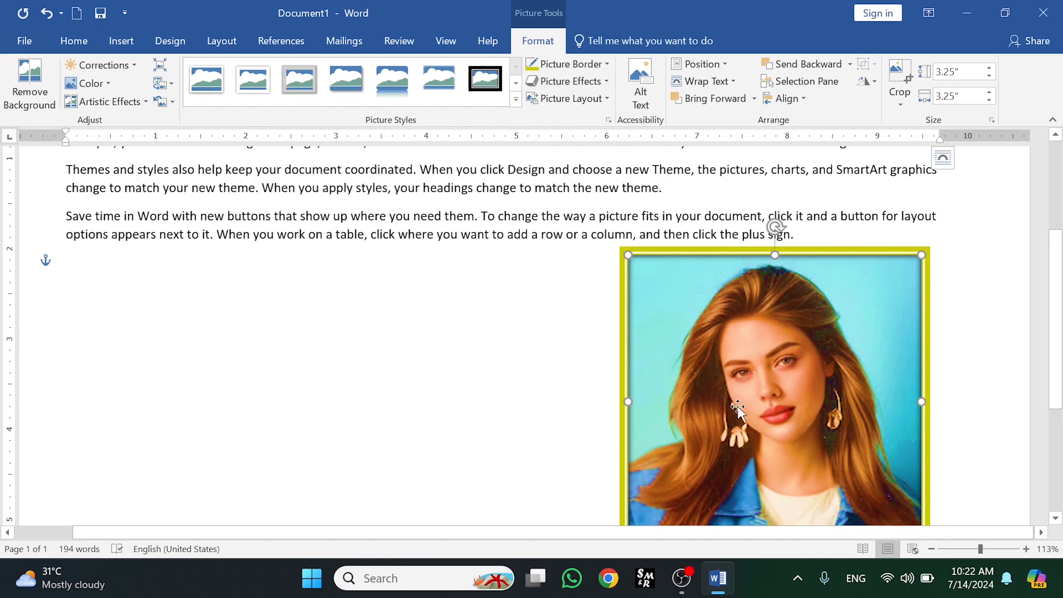
- Move the picture up into the text and set its position to In Line with Text
{"action": "scroll", "coordinate": [926, 250], "scroll_direction": "up", "scroll_amount": 1}
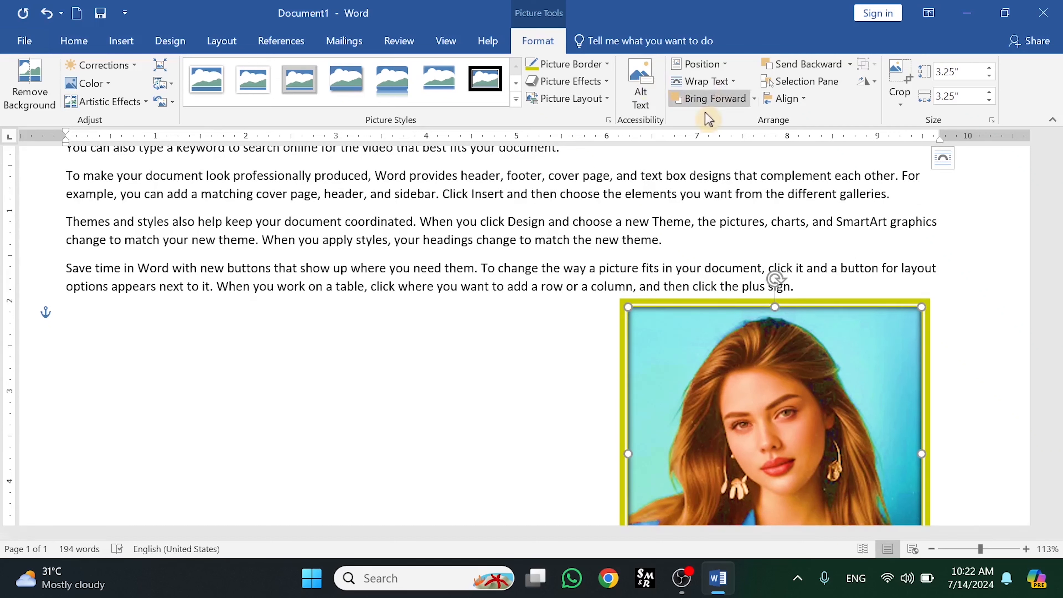
{"action": "left_click_drag", "start_coordinate": [790, 368], "coordinate": [608, 224]}
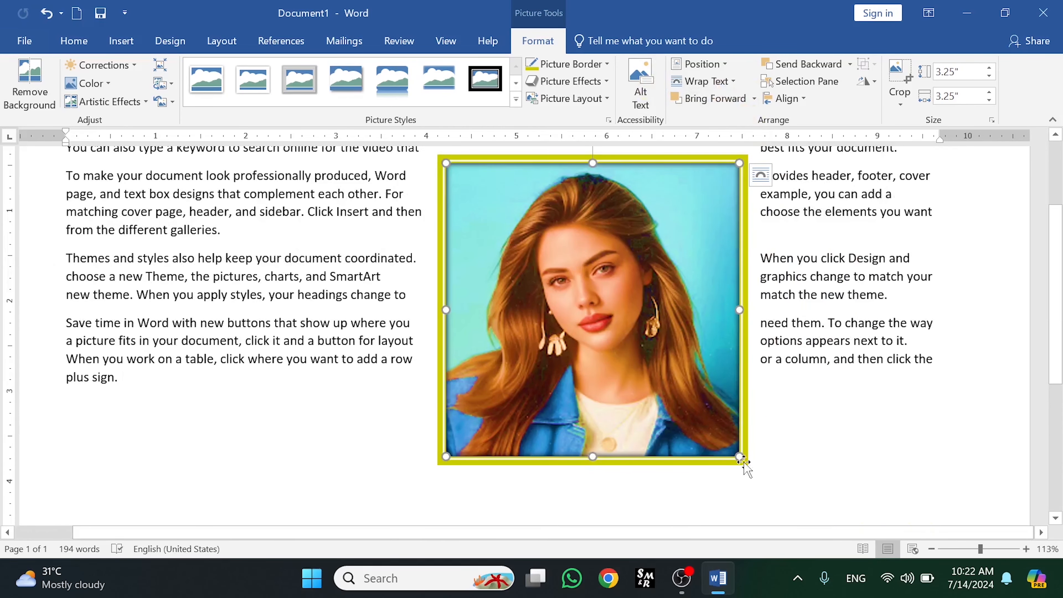
{"action": "left_click", "coordinate": [726, 67]}
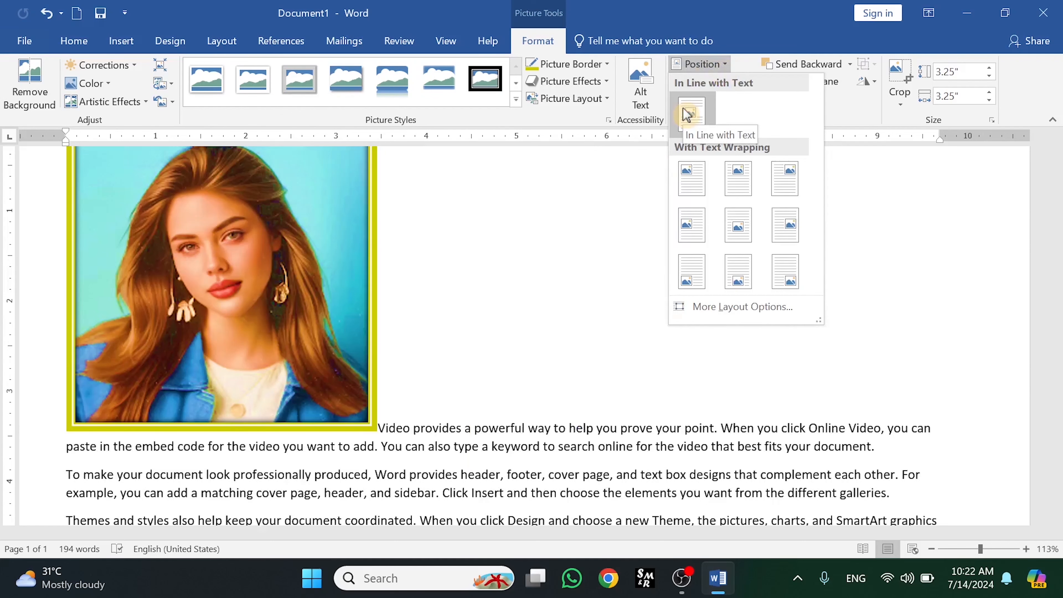
{"action": "left_click", "coordinate": [689, 114]}
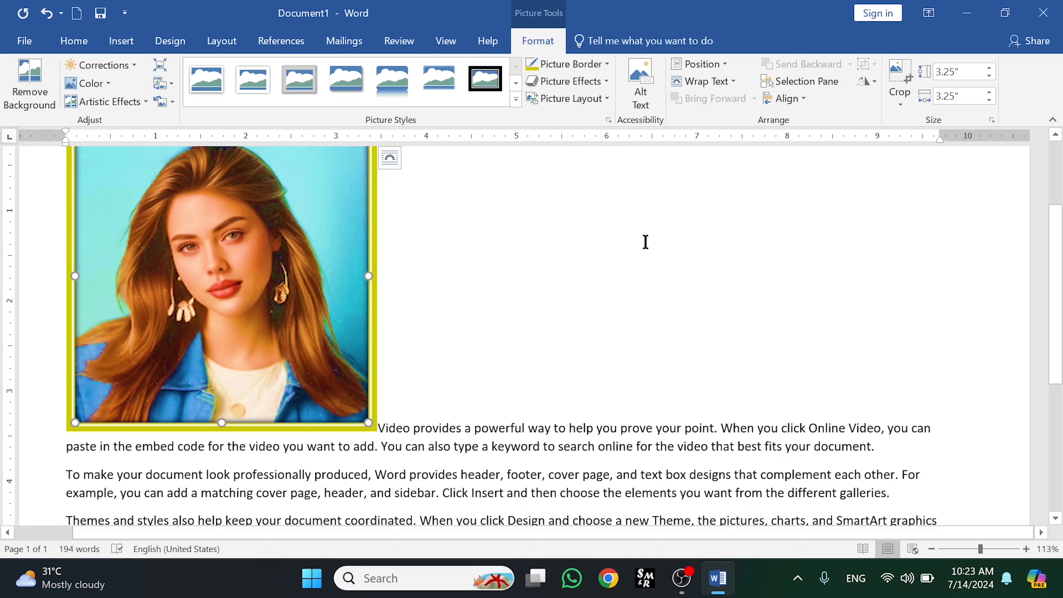
- Resize the picture down to about 1.66" square by dragging a corner handle
{"action": "left_click", "coordinate": [723, 65]}
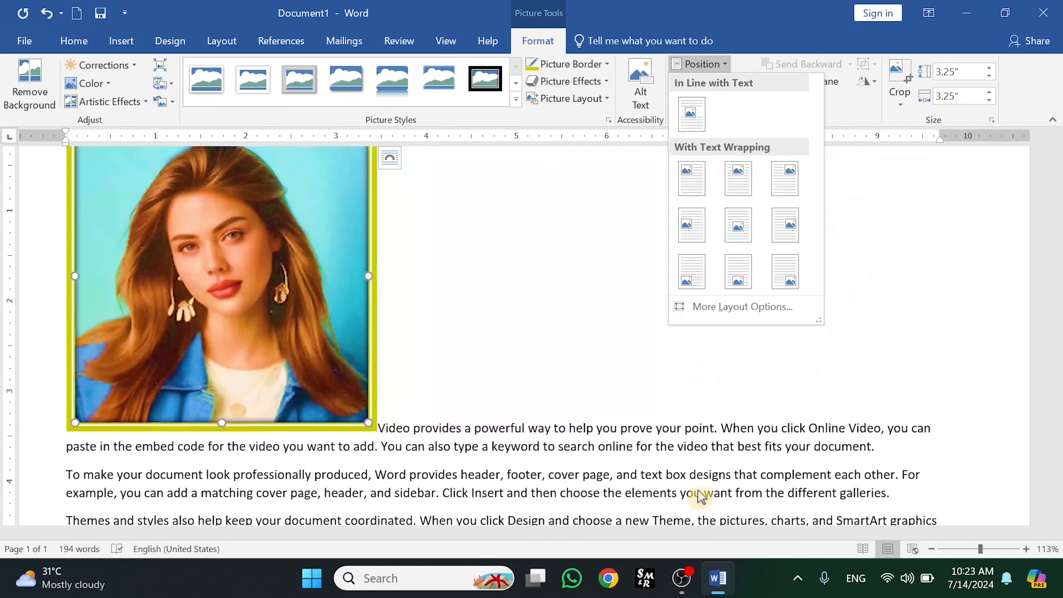
{"action": "left_click", "coordinate": [362, 404]}
{"action": "left_click_drag", "start_coordinate": [367, 422], "coordinate": [237, 228]}
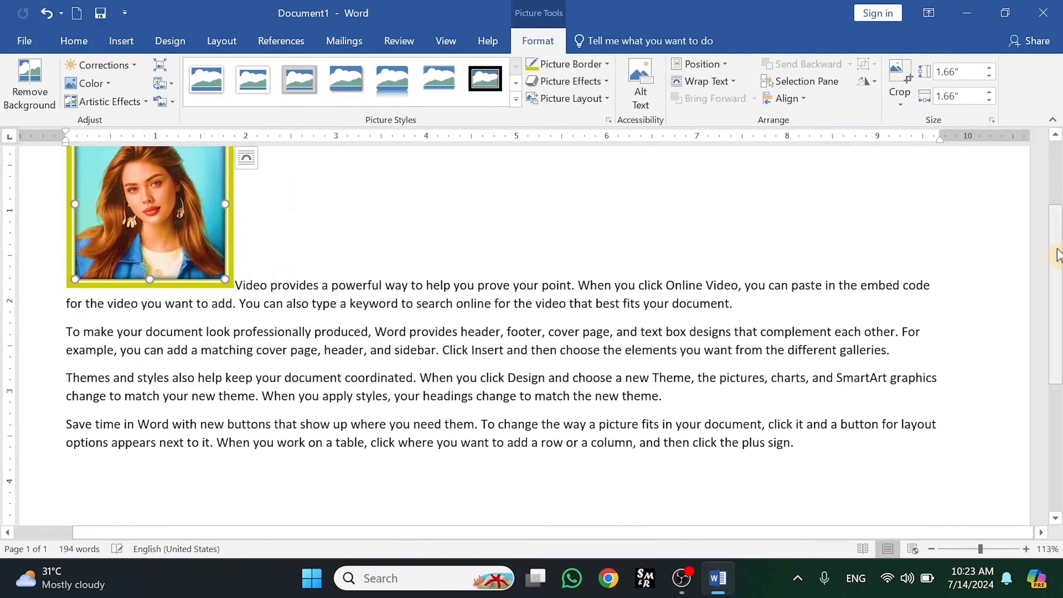
- Set the picture's position to Middle Right with Square Text Wrapping
{"action": "scroll", "coordinate": [1056, 272], "scroll_direction": "up", "scroll_amount": 2}
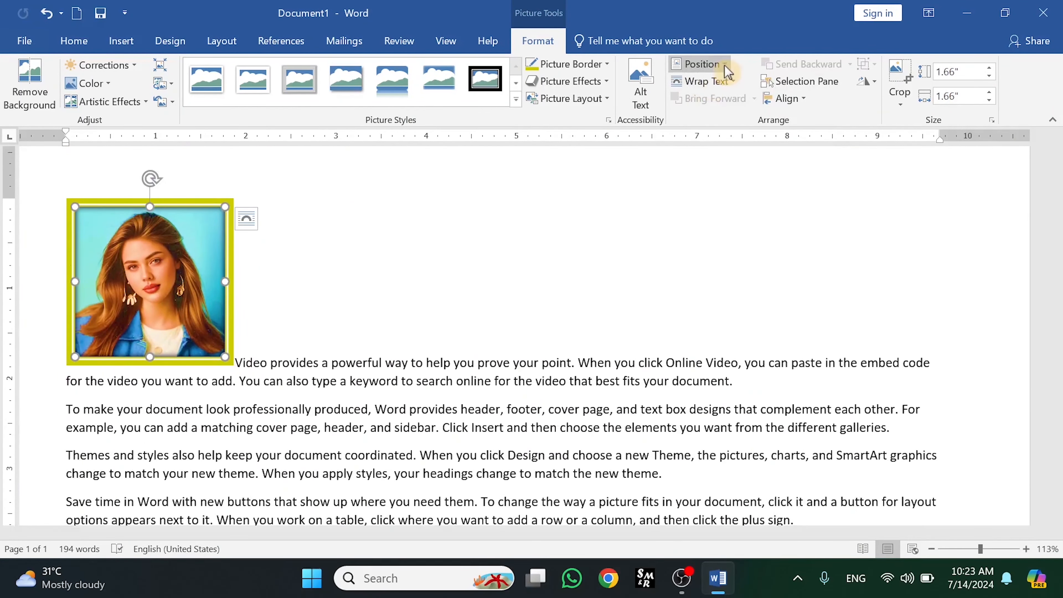
{"action": "left_click", "coordinate": [703, 64]}
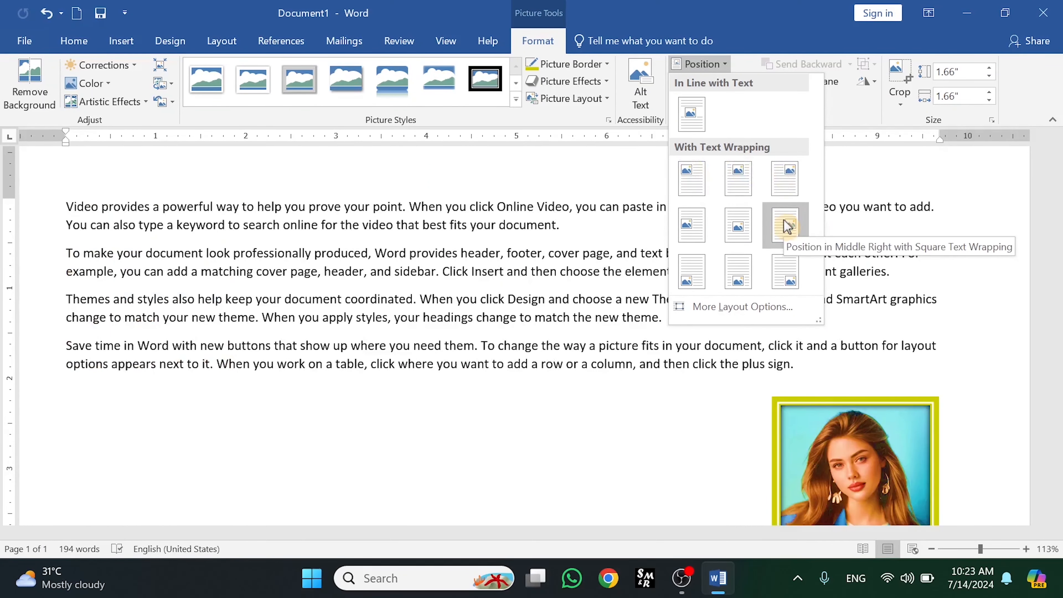
{"action": "left_click", "coordinate": [992, 251]}
{"action": "left_click_drag", "start_coordinate": [1059, 247], "coordinate": [1061, 381]}
- Set the picture's position to Top Center with Square Text Wrapping
{"action": "left_click", "coordinate": [707, 64]}
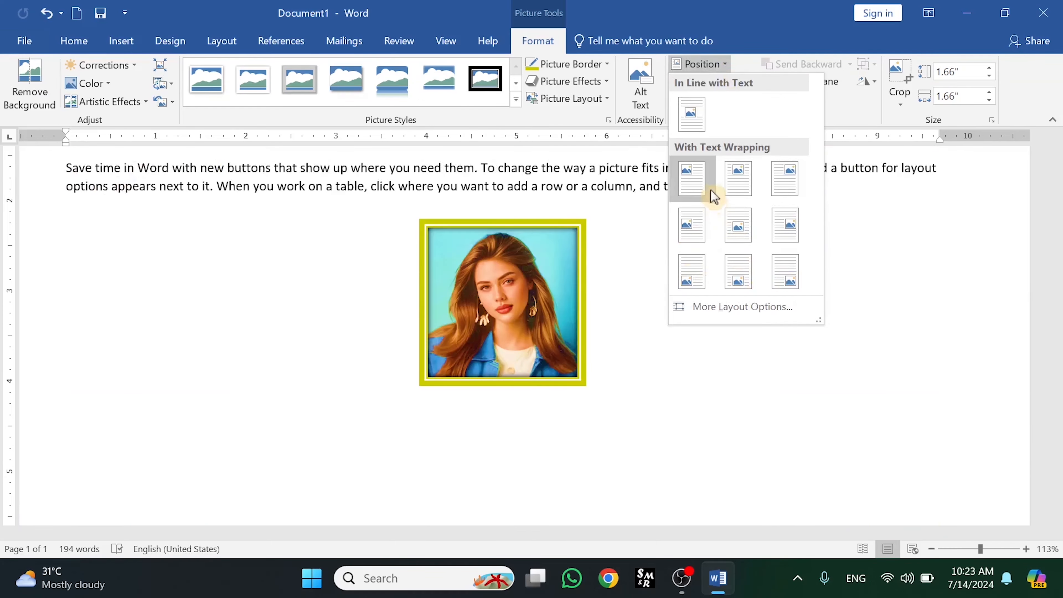
{"action": "left_click", "coordinate": [733, 189]}
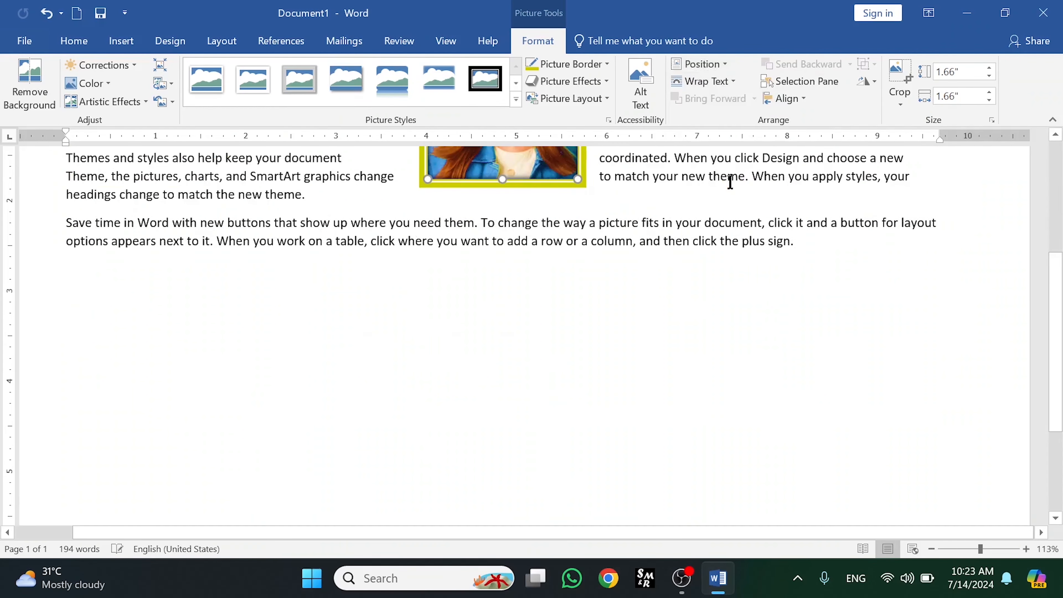
{"action": "scroll", "coordinate": [1059, 310], "scroll_direction": "up", "scroll_amount": 5}
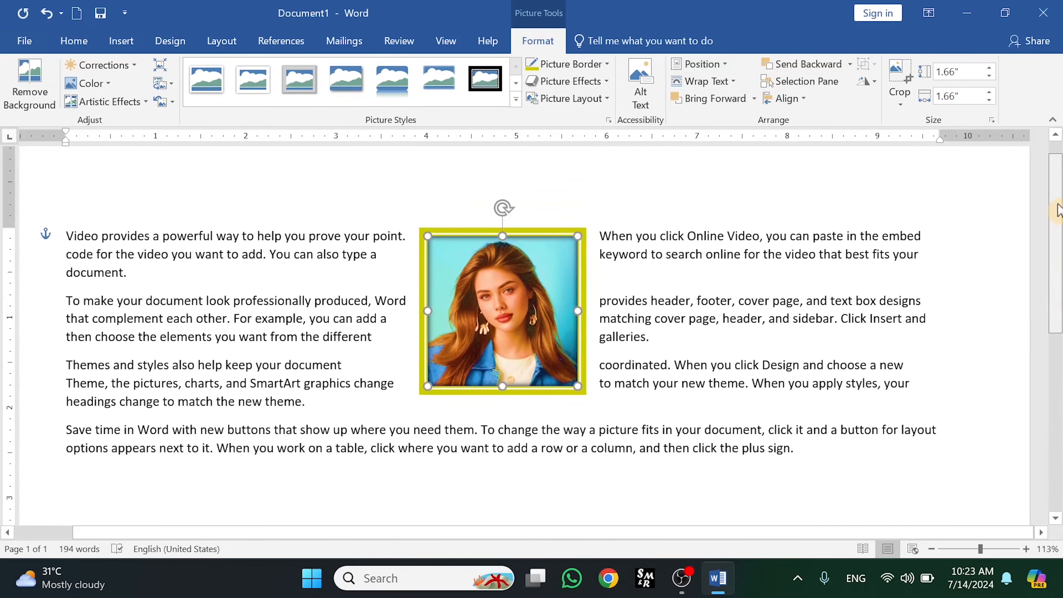
- Apply Square text wrapping to the picture and move it slightly left within the paragraphs
{"action": "left_click", "coordinate": [737, 84]}
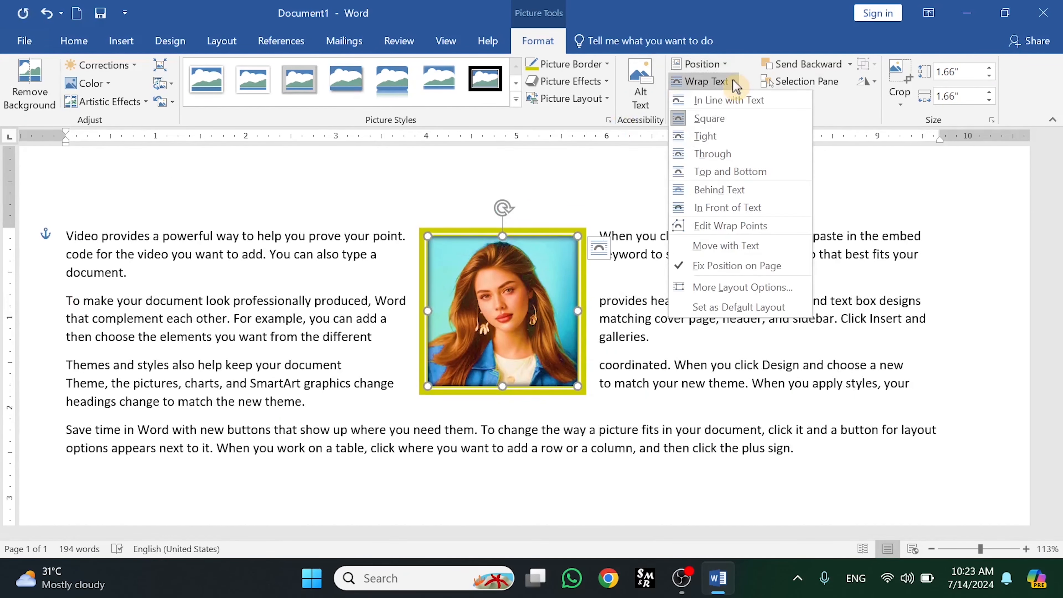
{"action": "left_click", "coordinate": [728, 72]}
{"action": "left_click", "coordinate": [728, 72]}
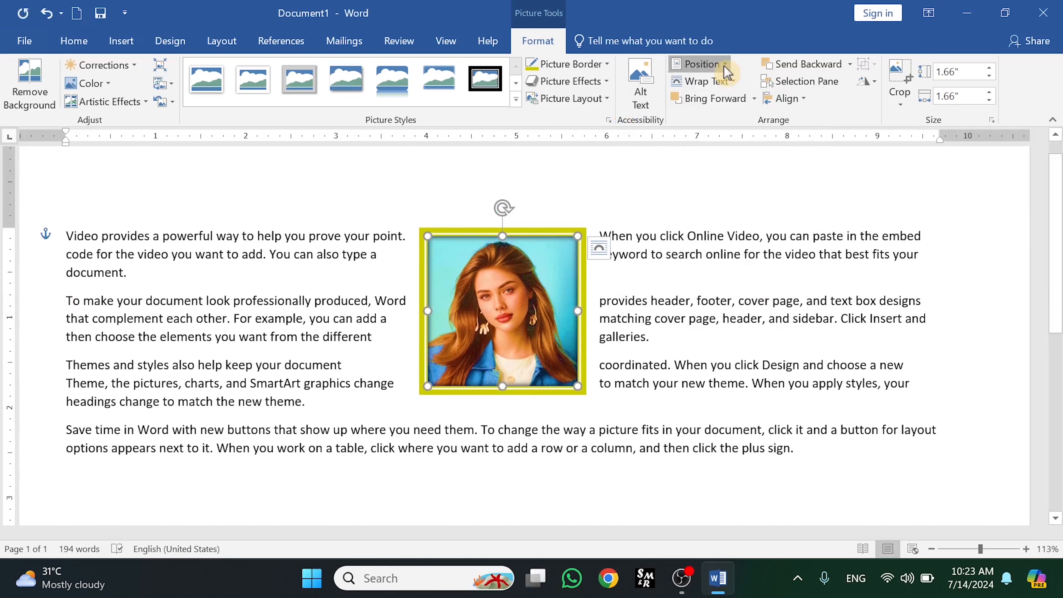
{"action": "left_click", "coordinate": [733, 84]}
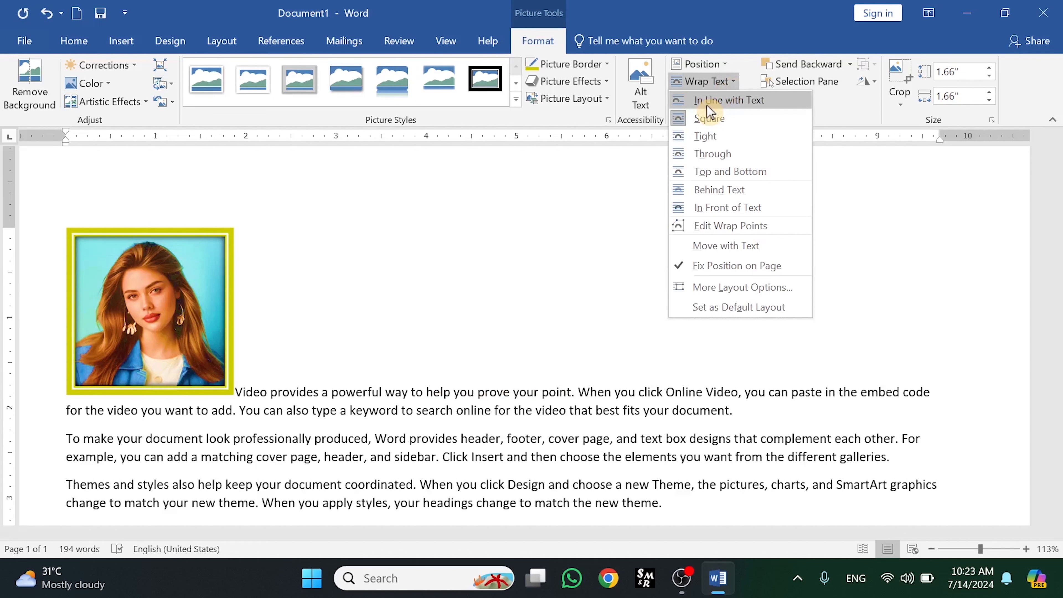
{"action": "left_click", "coordinate": [709, 118]}
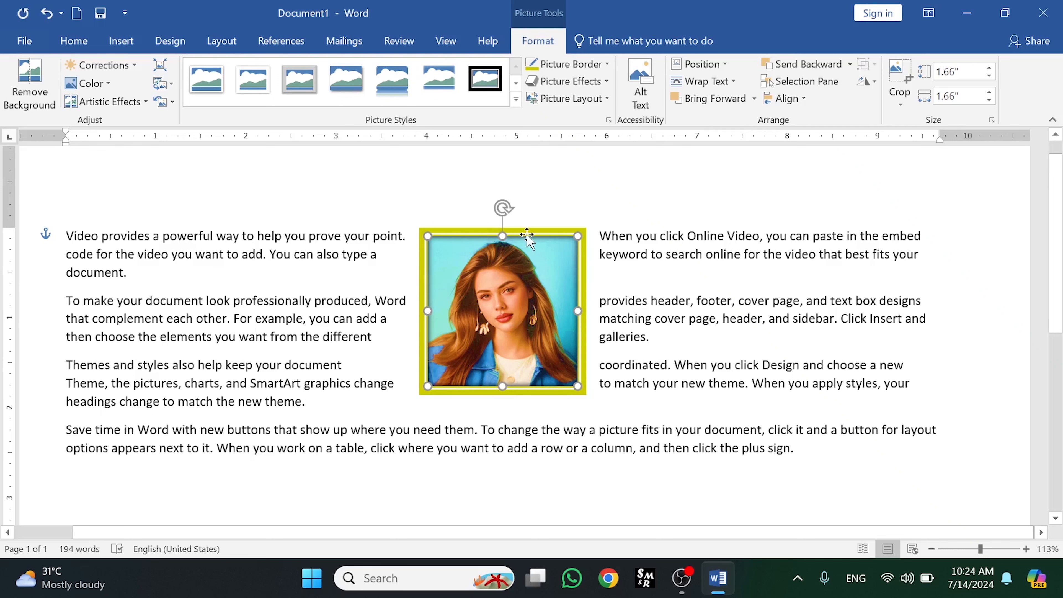
{"action": "left_click", "coordinate": [734, 84]}
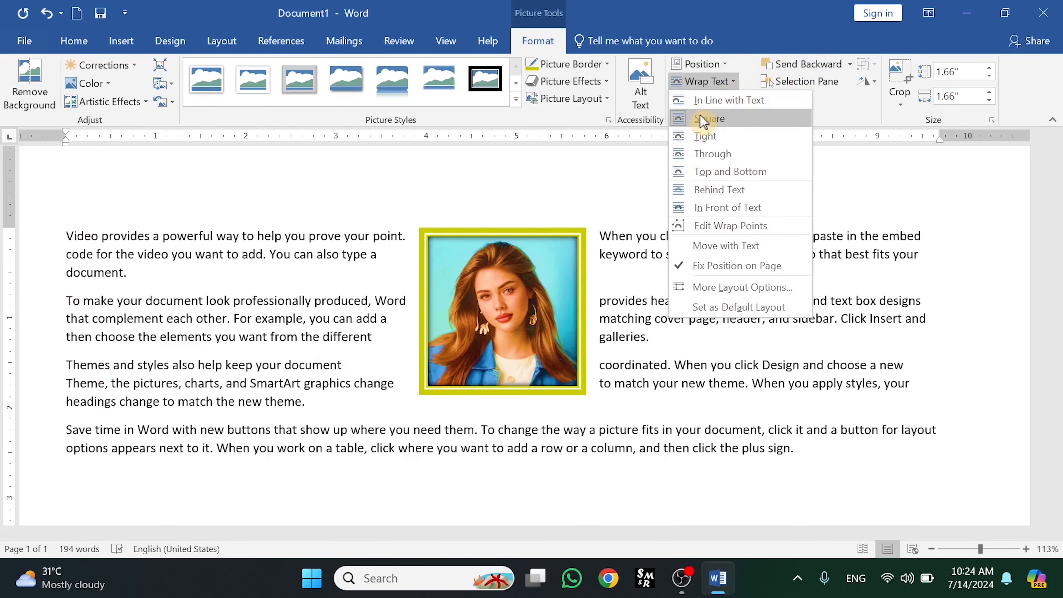
{"action": "left_click", "coordinate": [703, 121]}
{"action": "left_click_drag", "start_coordinate": [583, 259], "coordinate": [502, 250]}
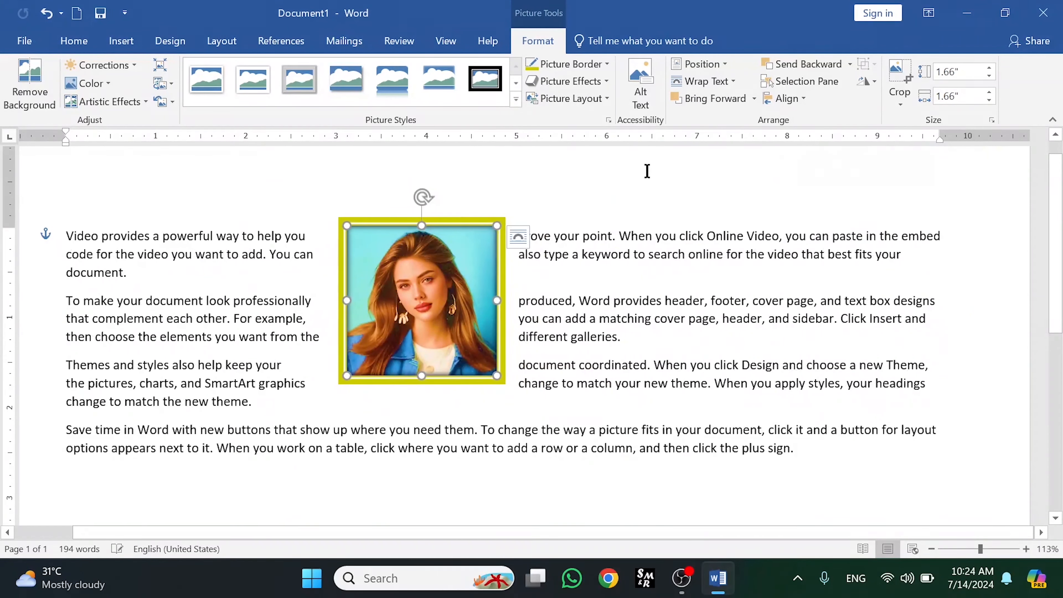
- Switch the picture to Top and Bottom wrapping and move it below the "To make your document" paragraph
{"action": "left_click", "coordinate": [731, 82]}
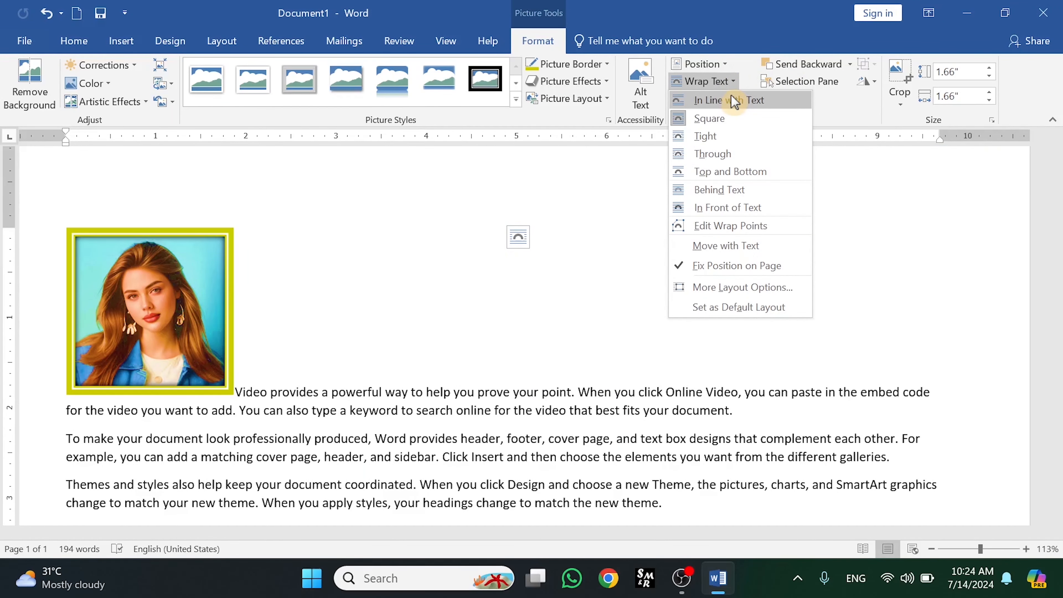
{"action": "left_click", "coordinate": [729, 125]}
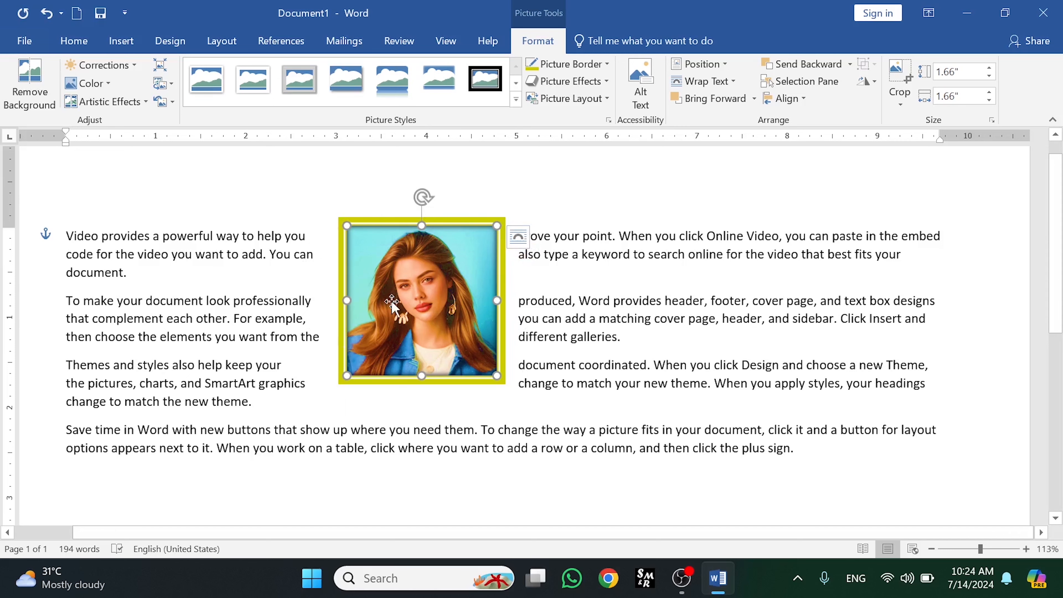
{"action": "left_click", "coordinate": [734, 83]}
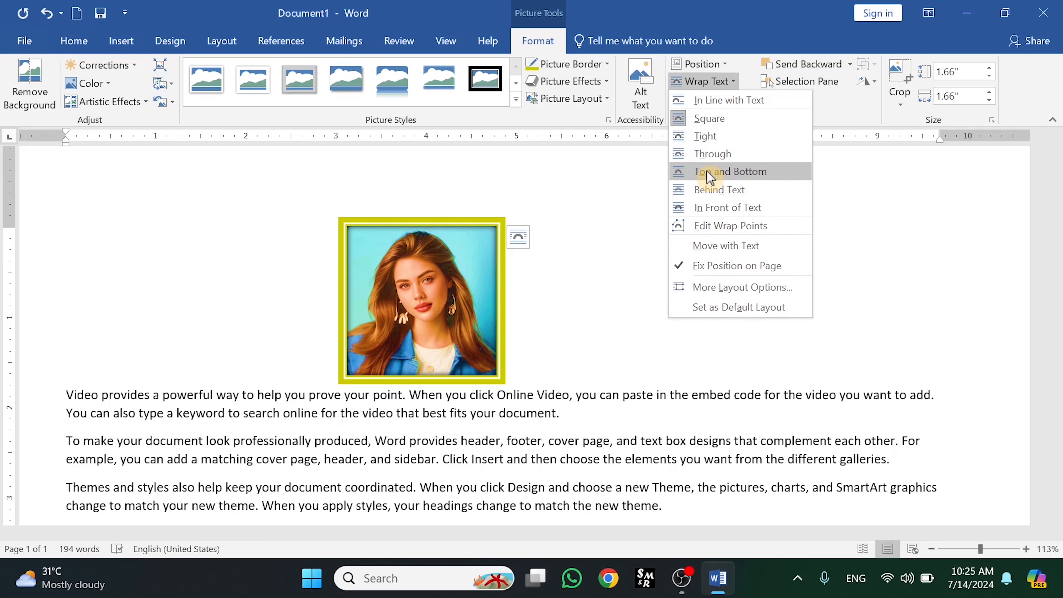
{"action": "left_click", "coordinate": [710, 171]}
{"action": "scroll", "coordinate": [1041, 233], "scroll_direction": "down", "scroll_amount": 2}
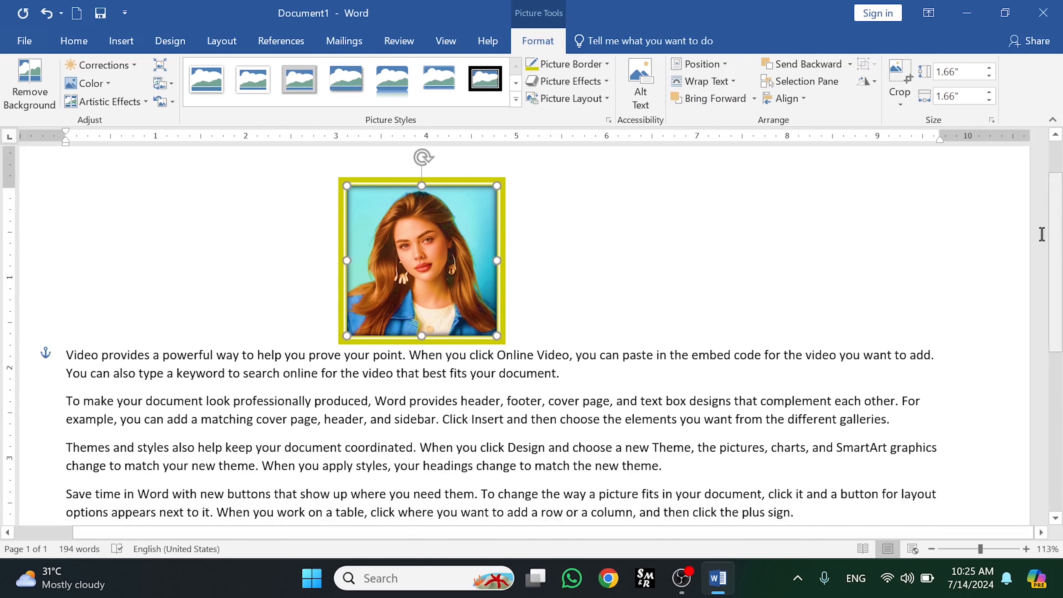
{"action": "left_click_drag", "start_coordinate": [418, 247], "coordinate": [429, 349]}
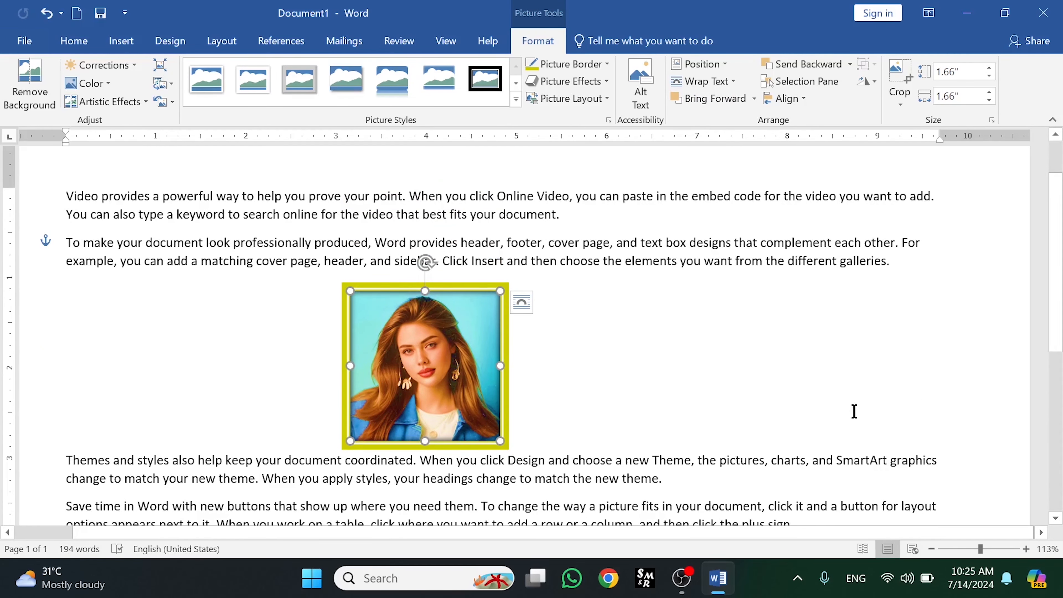
- Use Edit Wrap Points to drag three of the picture's wrap points outward
{"action": "left_click", "coordinate": [734, 86]}
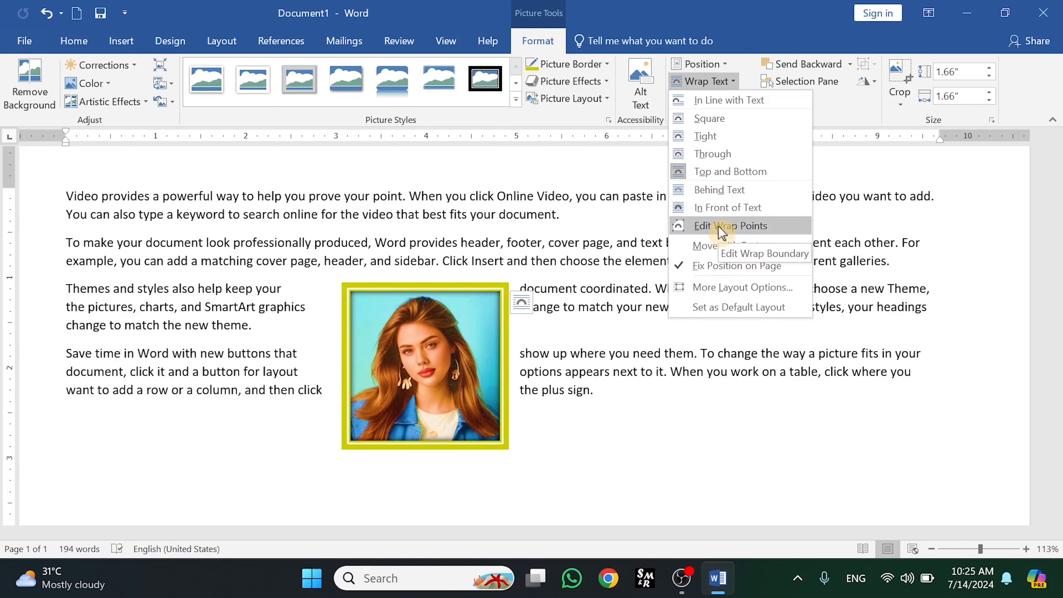
{"action": "left_click", "coordinate": [730, 226]}
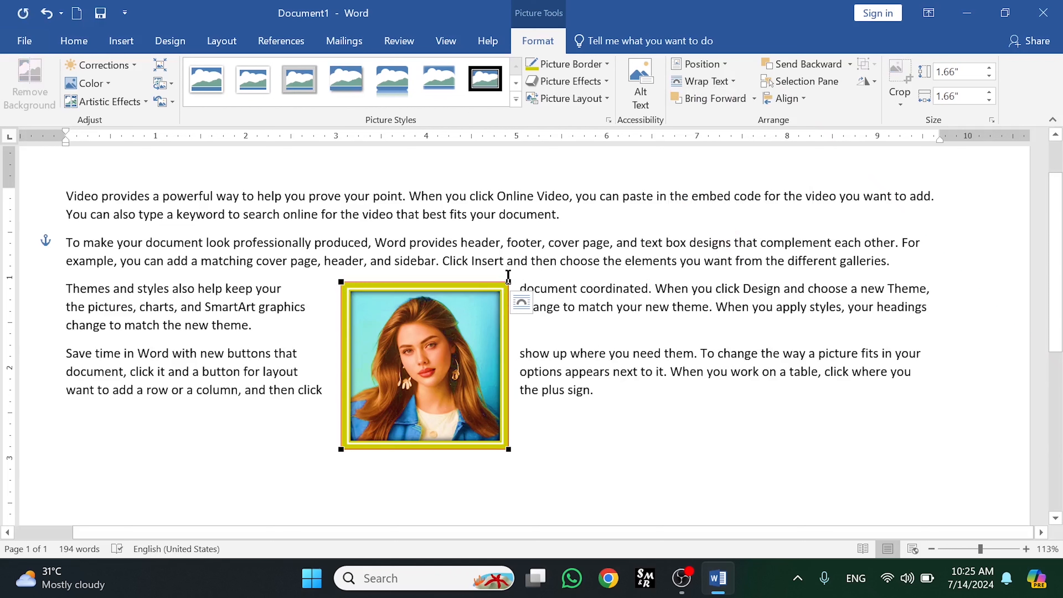
{"action": "left_click_drag", "start_coordinate": [508, 282], "coordinate": [575, 242]}
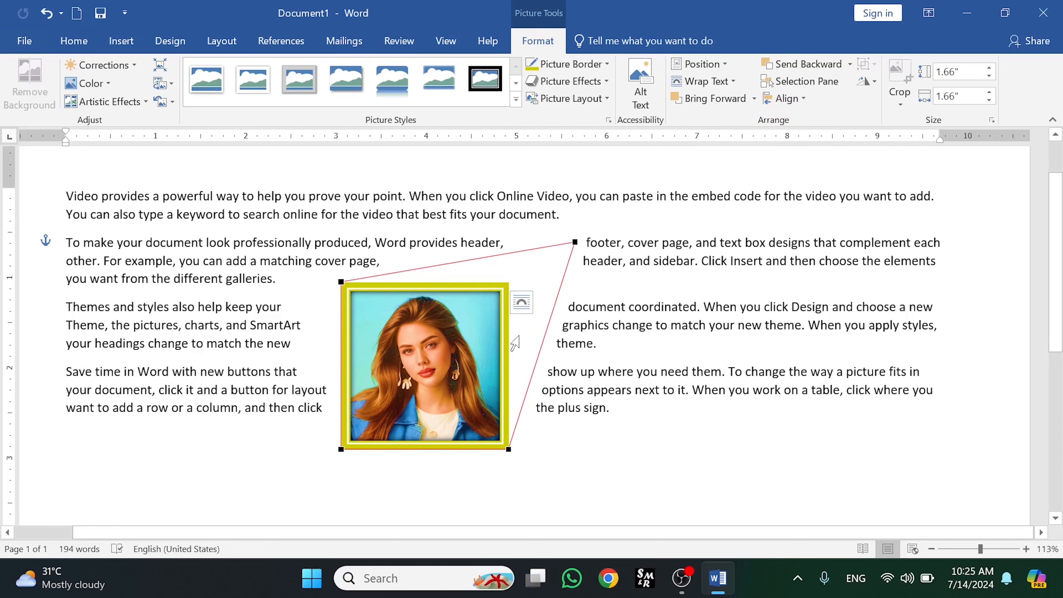
{"action": "left_click_drag", "start_coordinate": [342, 281], "coordinate": [265, 330]}
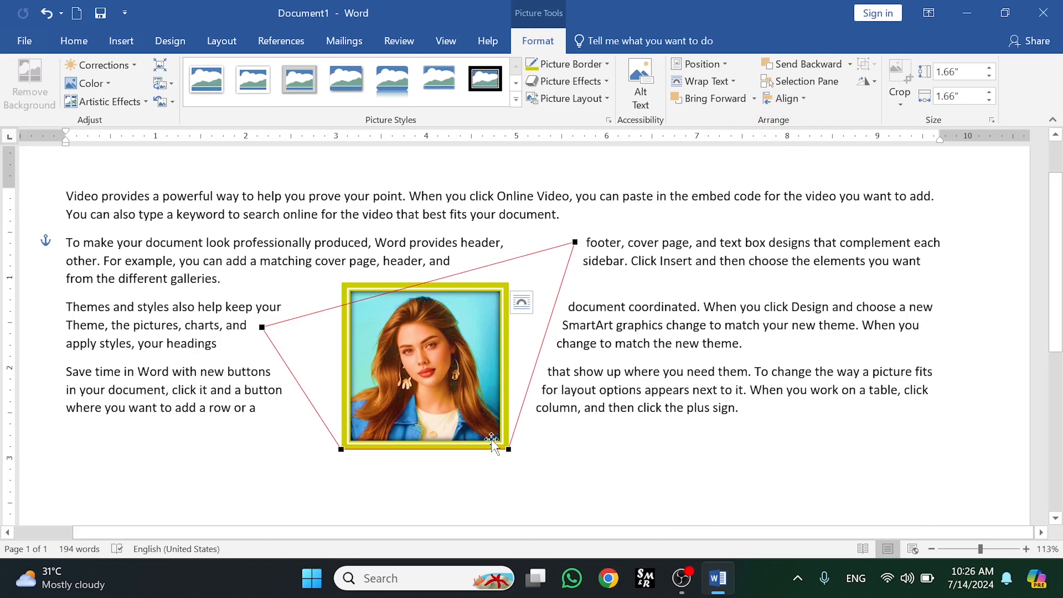
{"action": "left_click_drag", "start_coordinate": [511, 450], "coordinate": [690, 378]}
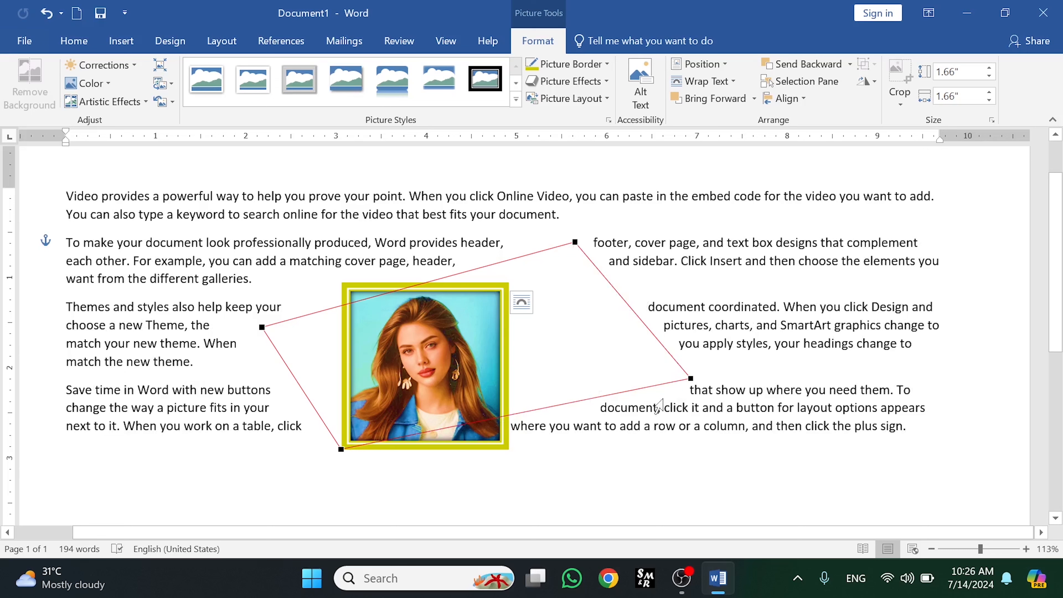
{"action": "left_click", "coordinate": [662, 408]}
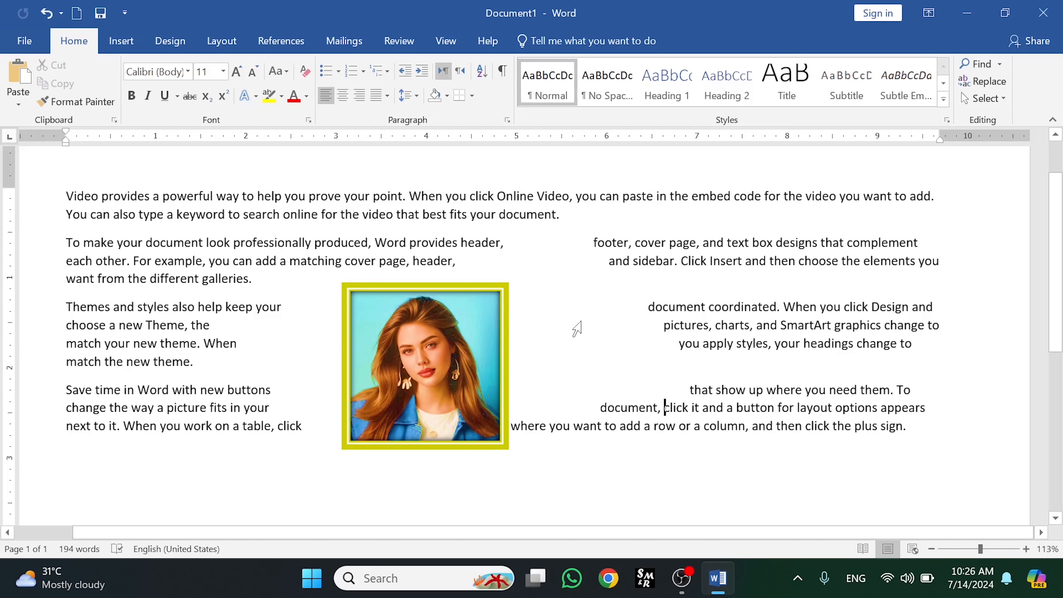
- Select the picture and undo the last three wrap point changes
{"action": "left_click", "coordinate": [451, 339]}
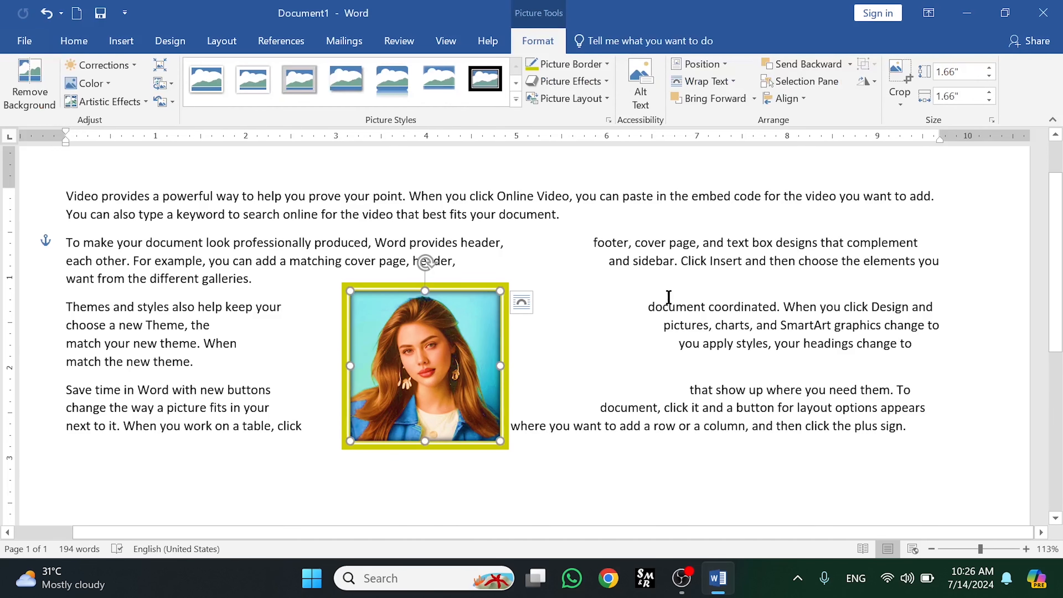
{"action": "key", "text": "ctrl+z"}
{"action": "key", "text": "ctrl+z"}
{"action": "key", "text": "ctrl+z"}
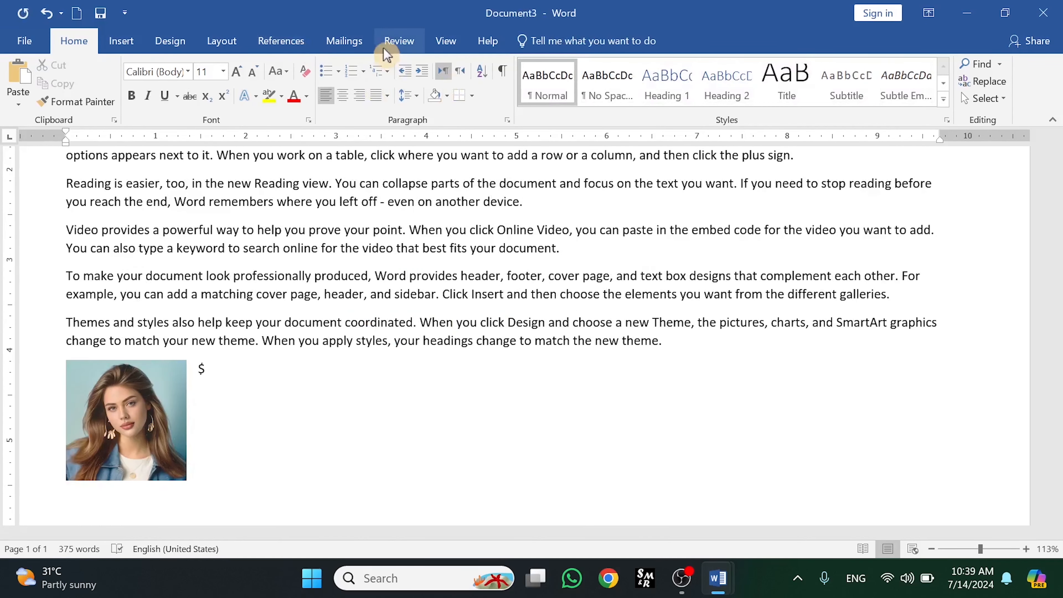
- Give the picture below the last paragraph Square wrapping and turn on Move with Text
{"action": "left_click", "coordinate": [134, 393]}
{"action": "left_click", "coordinate": [532, 45]}
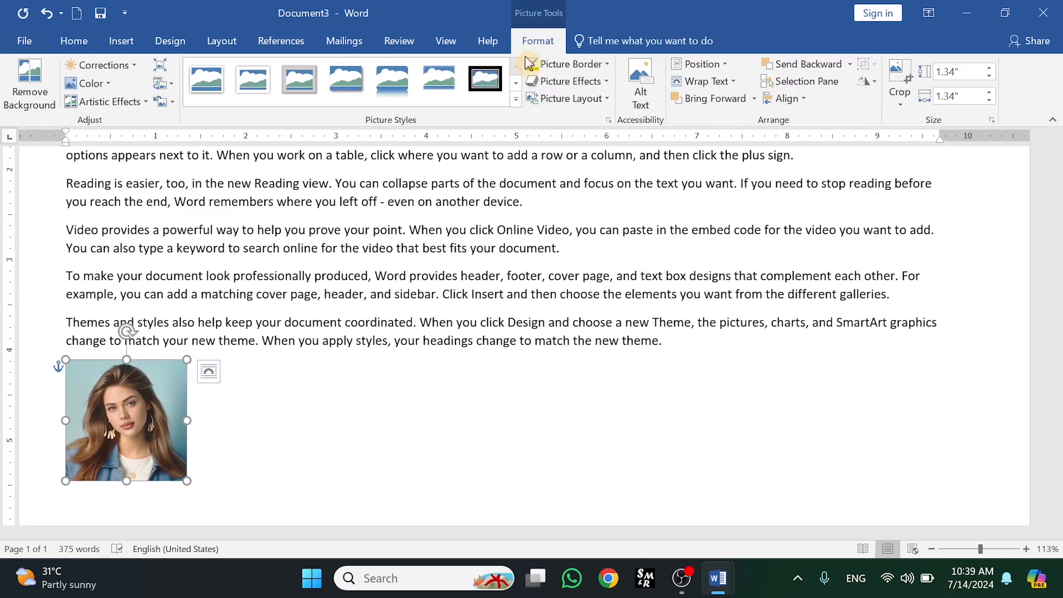
{"action": "left_click", "coordinate": [736, 84]}
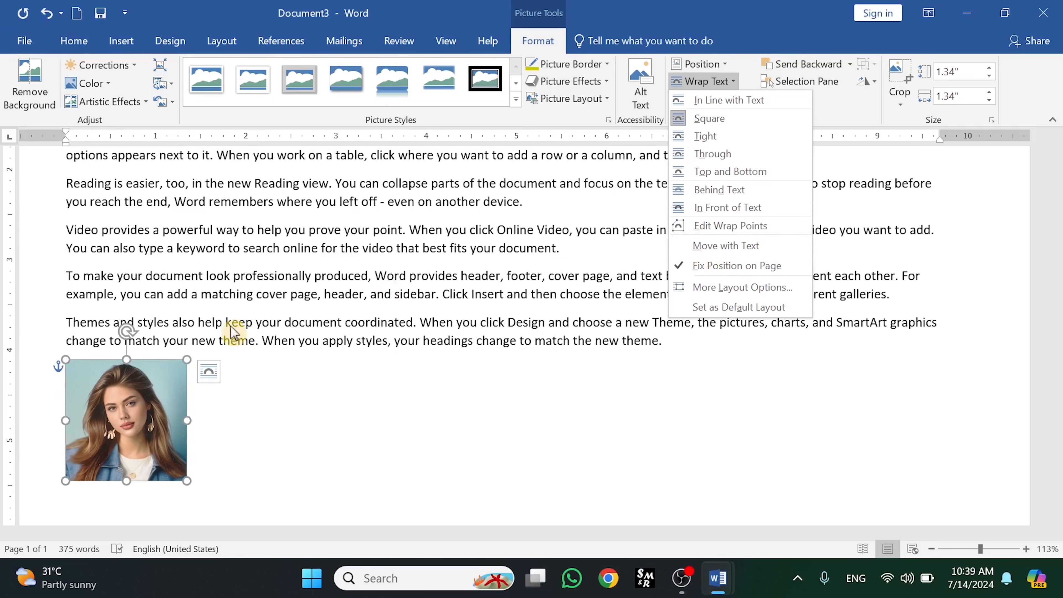
{"action": "left_click", "coordinate": [145, 382]}
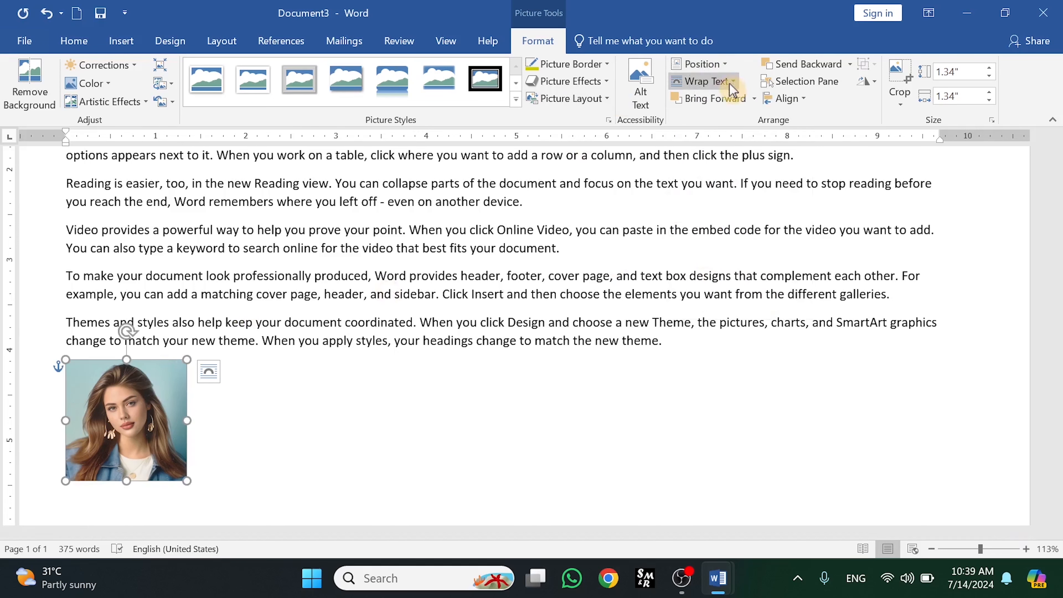
{"action": "left_click", "coordinate": [722, 81]}
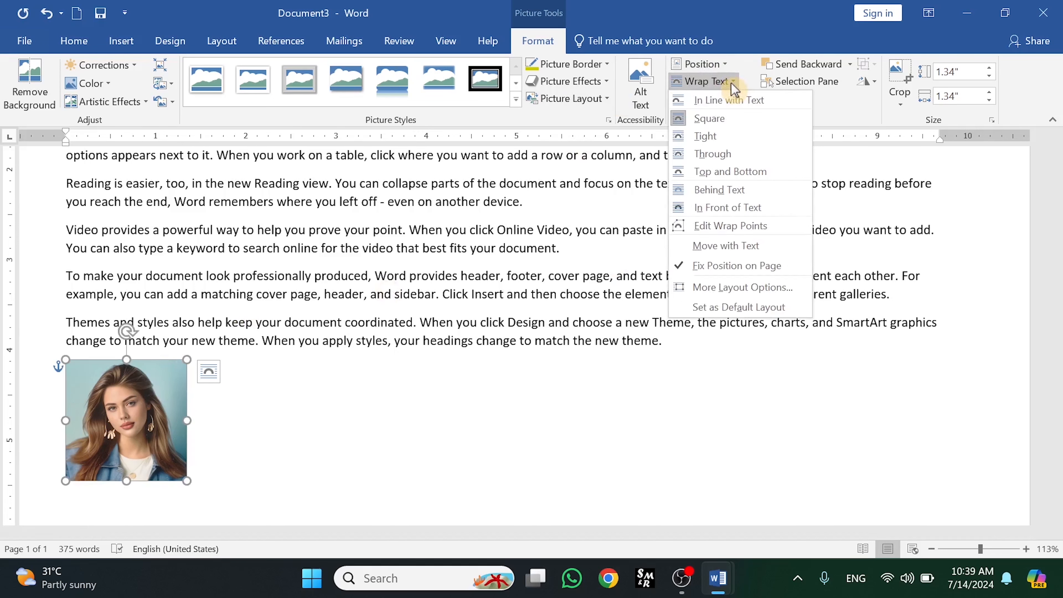
{"action": "left_click", "coordinate": [711, 119]}
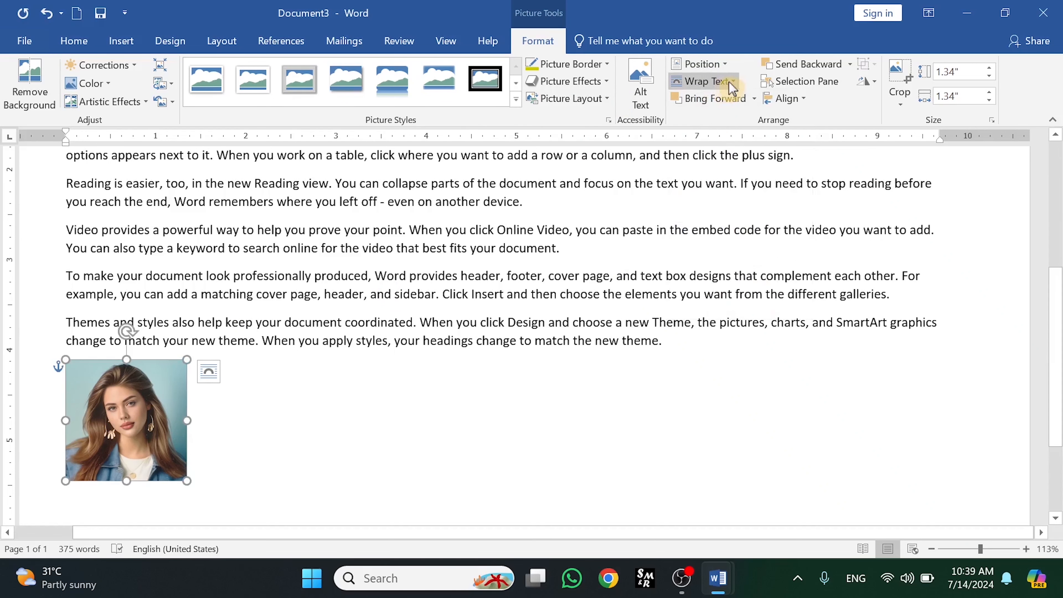
{"action": "left_click", "coordinate": [718, 82]}
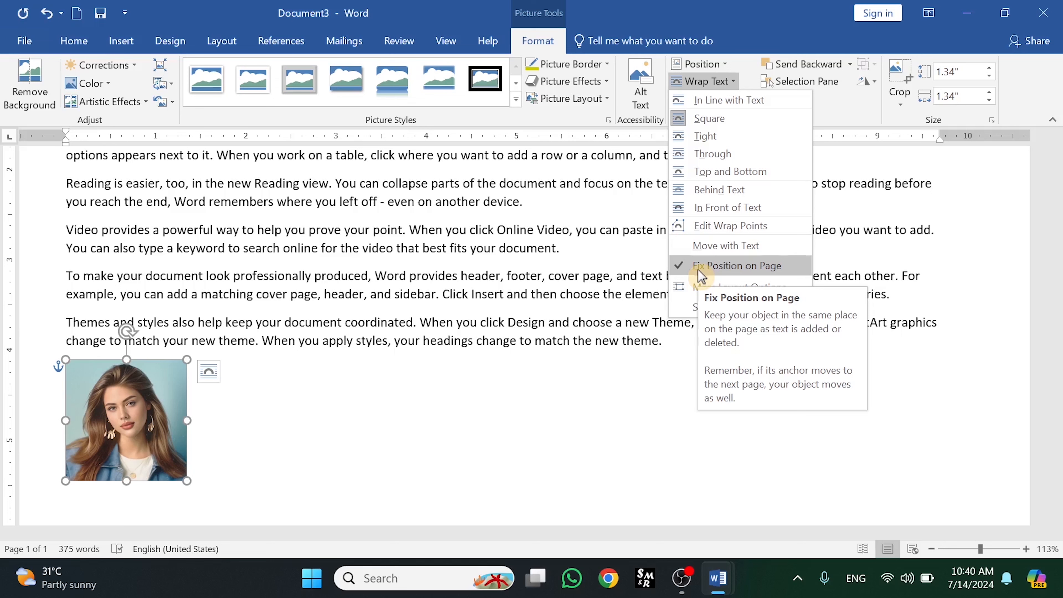
{"action": "left_click", "coordinate": [686, 245]}
{"action": "left_click", "coordinate": [684, 244]}
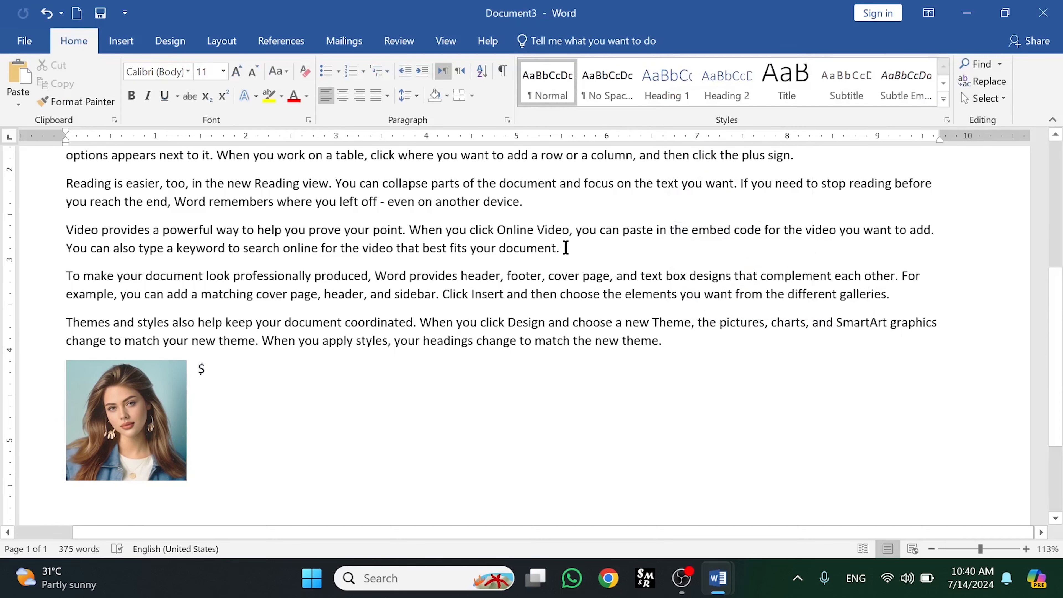
- Type a run of h letters after "document." in the Video paragraph and add two new lines
{"action": "type", "text": "hhhhhhhhhhhhhh"}
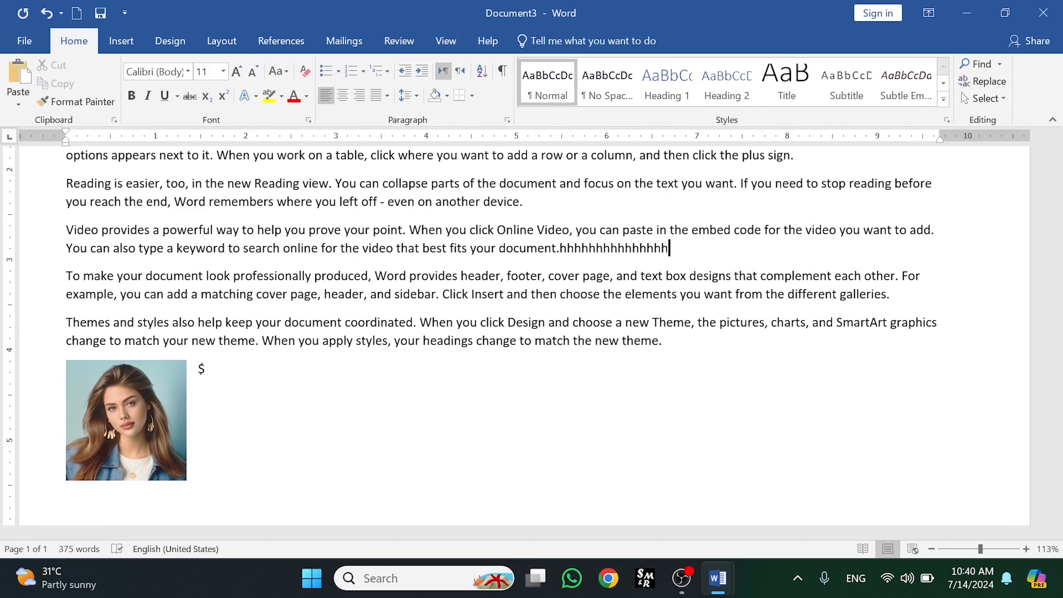
{"action": "key", "text": "Return"}
{"action": "key", "text": "Return"}
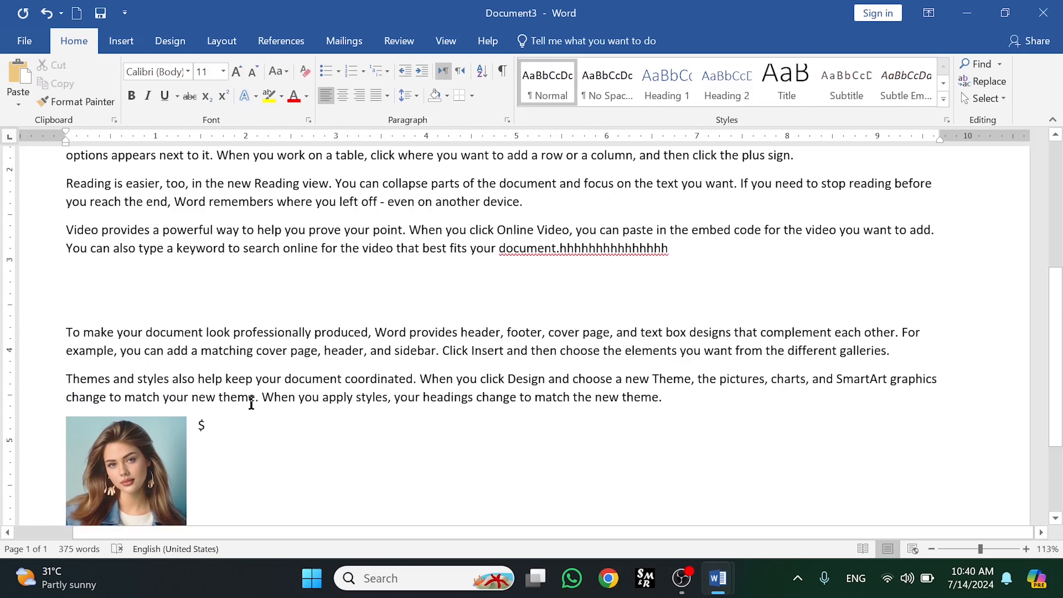
- Remove the blank lines after the Video paragraph and shorten its trailing h letters to a short run
{"action": "key", "text": "Return"}
{"action": "key", "text": "BackSpace"}
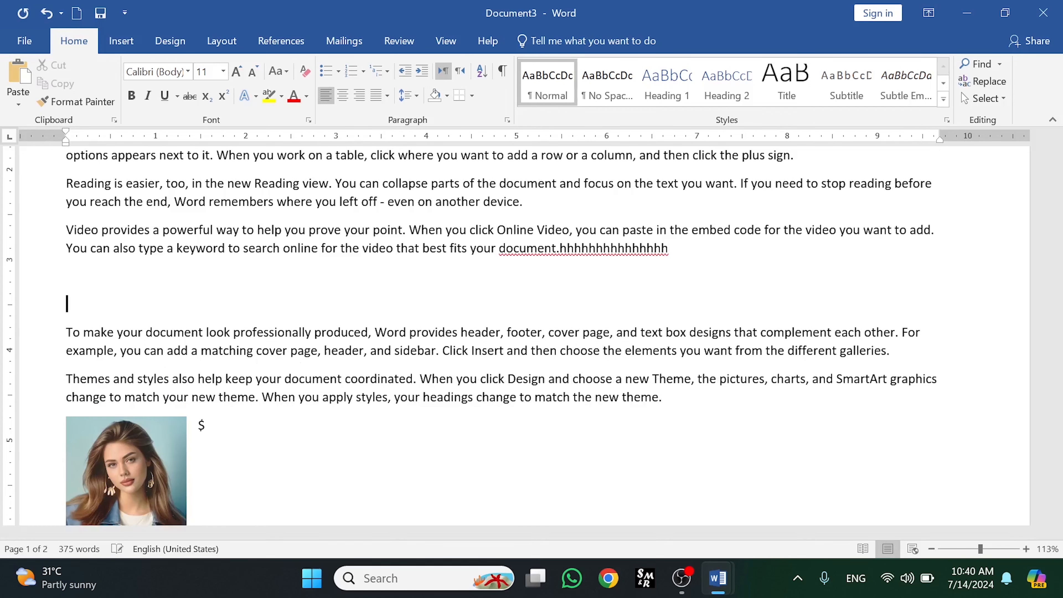
{"action": "key", "text": "BackSpace"}
{"action": "key", "text": "BackSpace"}
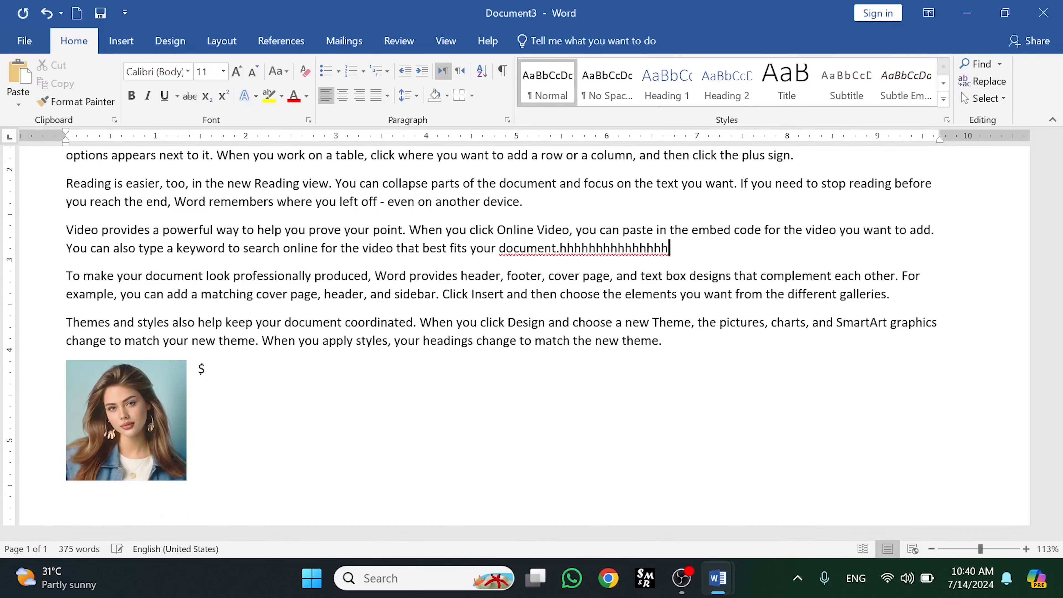
{"action": "type", "text": "hhhhhhhhhhhhhhhhhhhhhhhhhhhhhhhhhhhhhhhhhhhhhhhhhhhhhhhhhhh"}
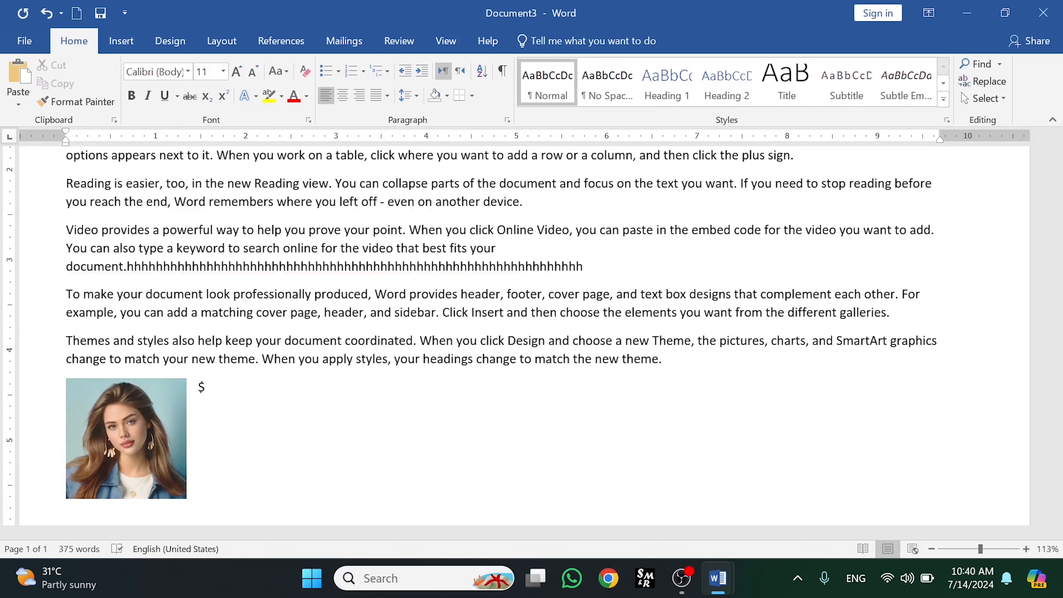
{"action": "key", "text": "BackSpace"}
{"action": "key", "text": "BackSpace"}
{"action": "key", "text": "BackSpace"}
{"action": "key", "text": "BackSpace"}
{"action": "key", "text": "BackSpace"}
{"action": "key", "text": "BackSpace"}
{"action": "key", "text": "BackSpace"}
{"action": "key", "text": "BackSpace"}
{"action": "key", "text": "BackSpace"}
{"action": "key", "text": "BackSpace"}
{"action": "key", "text": "BackSpace"}
{"action": "key", "text": "BackSpace"}
{"action": "key", "text": "BackSpace"}
{"action": "key", "text": "BackSpace"}
{"action": "key", "text": "BackSpace"}
{"action": "key", "text": "BackSpace"}
{"action": "key", "text": "BackSpace"}
{"action": "key", "text": "BackSpace"}
{"action": "key", "text": "BackSpace"}
{"action": "key", "text": "BackSpace"}
{"action": "key", "text": "BackSpace"}
{"action": "key", "text": "BackSpace"}
{"action": "key", "text": "BackSpace"}
{"action": "key", "text": "BackSpace"}
{"action": "key", "text": "BackSpace"}
{"action": "key", "text": "BackSpace"}
{"action": "key", "text": "BackSpace"}
{"action": "key", "text": "BackSpace"}
{"action": "key", "text": "BackSpace"}
{"action": "key", "text": "BackSpace"}
{"action": "key", "text": "BackSpace"}
{"action": "key", "text": "BackSpace"}
{"action": "key", "text": "BackSpace"}
{"action": "key", "text": "BackSpace"}
{"action": "key", "text": "BackSpace"}
{"action": "key", "text": "BackSpace"}
{"action": "key", "text": "BackSpace"}
{"action": "key", "text": "BackSpace"}
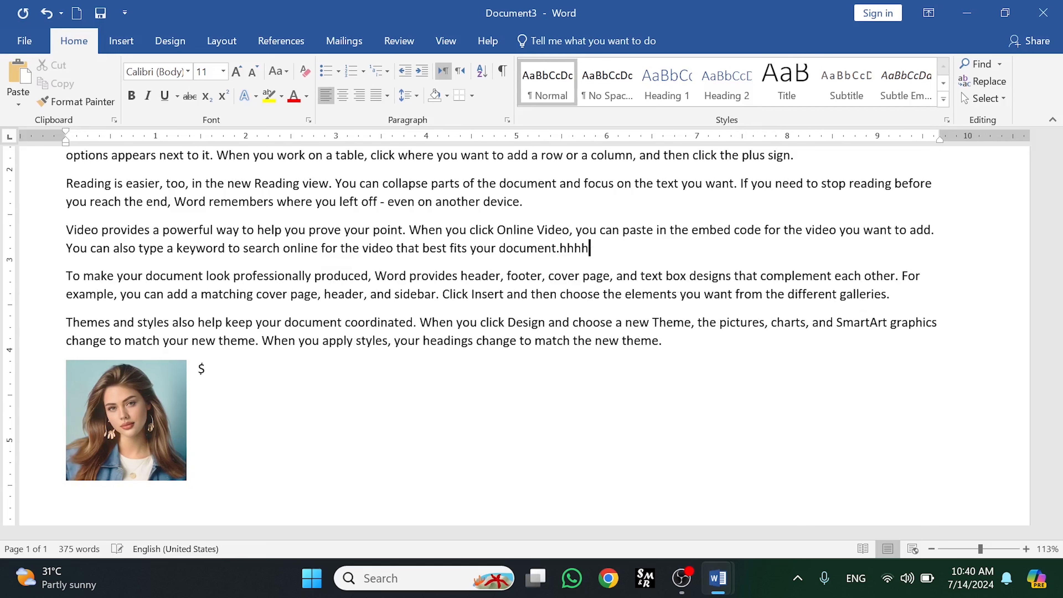
- Switch the picture below the last paragraph from Move with Text to Fix Position on Page
{"action": "left_click", "coordinate": [139, 410]}
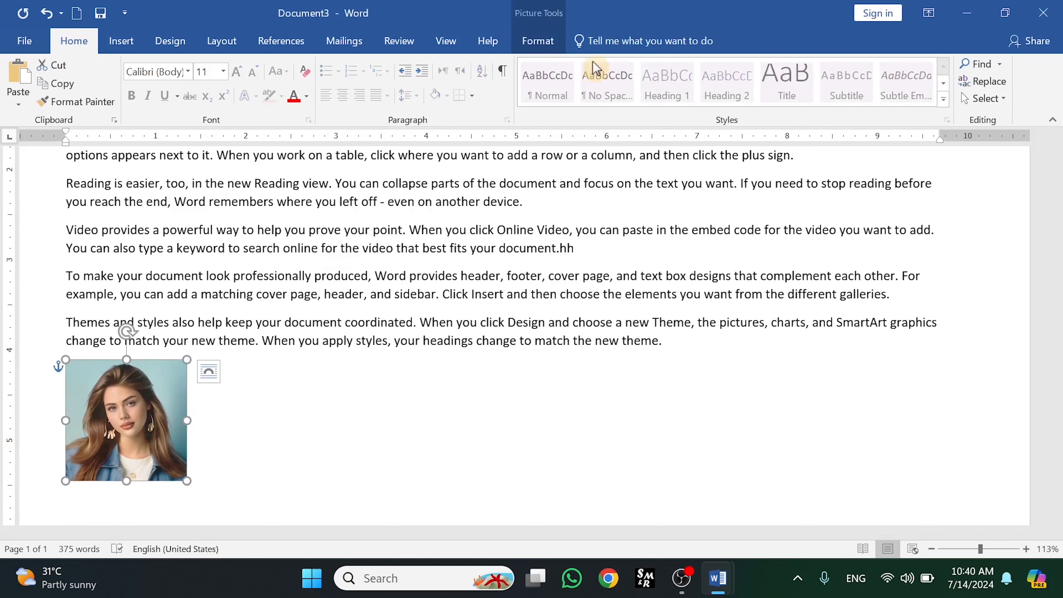
{"action": "left_click", "coordinate": [537, 42]}
{"action": "left_click", "coordinate": [729, 82]}
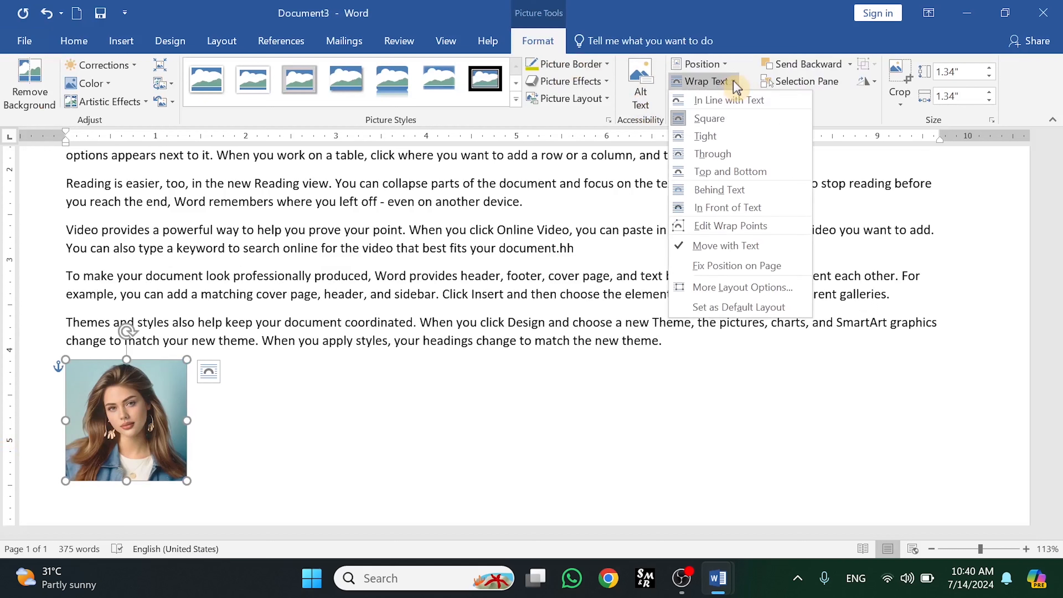
{"action": "left_click", "coordinate": [687, 272]}
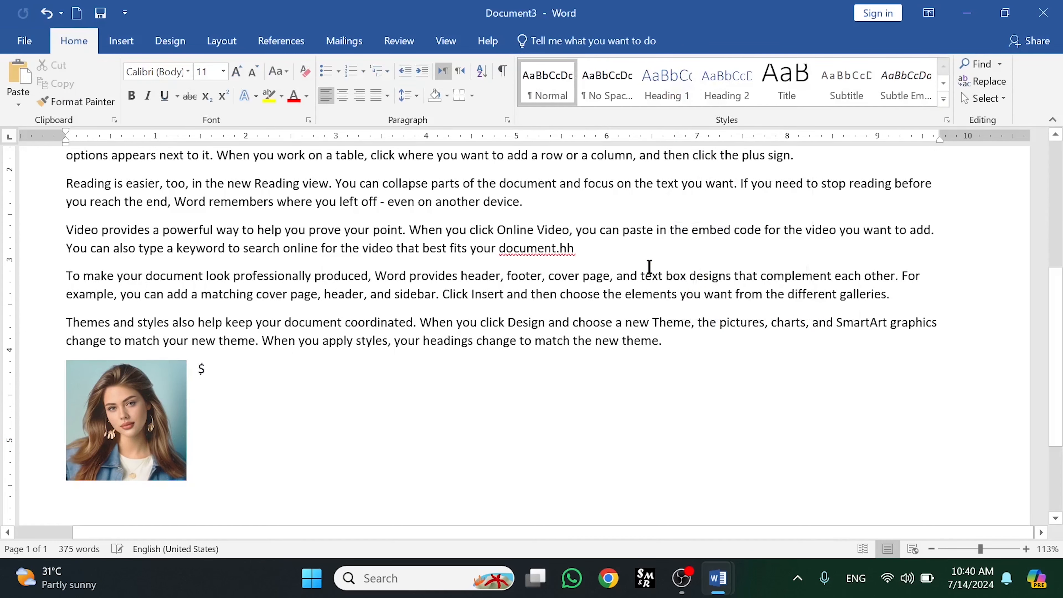
- Append a long run of j letters after the h letters at the end of the Video paragraph
{"action": "left_click", "coordinate": [585, 252]}
{"action": "type", "text": "jjjjjjjjjjjjjj"}
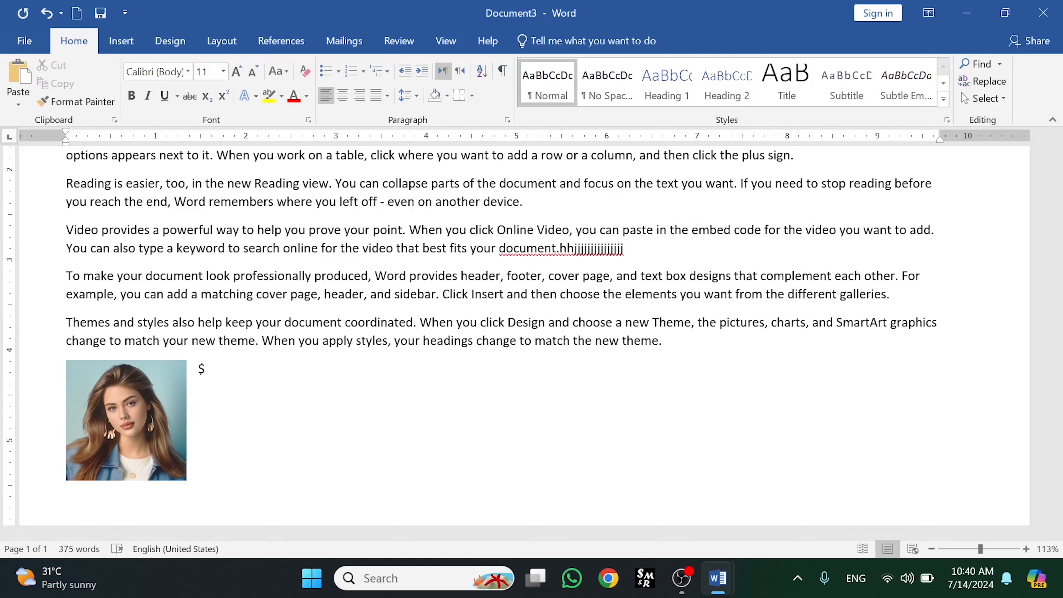
{"action": "type", "text": "jjjjjjjjjjjjjjjjjjjjjjjjjjjjjjjjjjjjjjjjjjjjjjjjjjjj"}
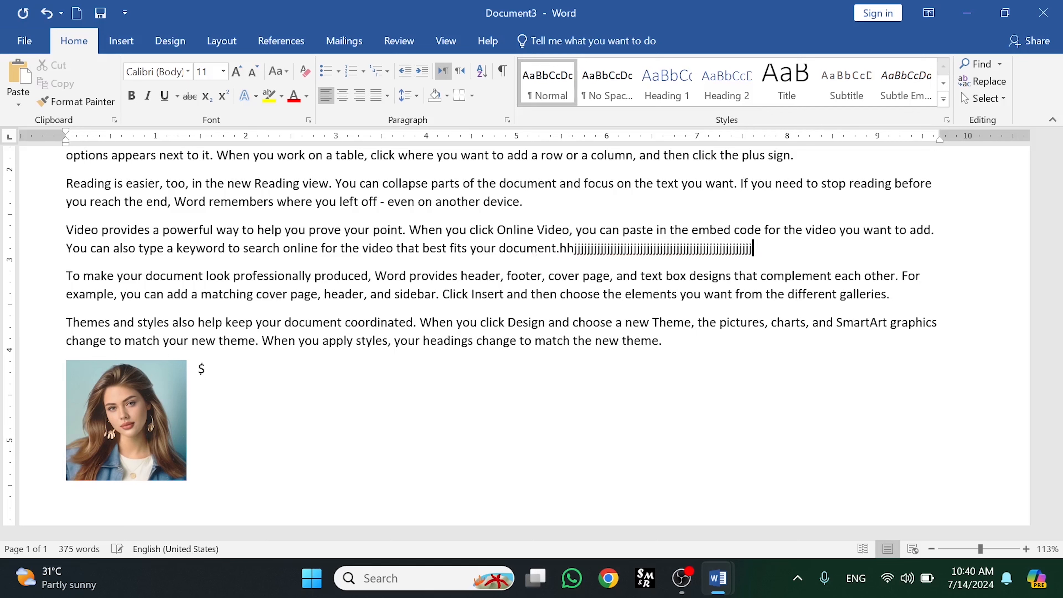
{"action": "type", "text": "jjjjjjjjjjjjjjjjjjjjjjjjjjjjjjjjjjjjjjjjjjj"}
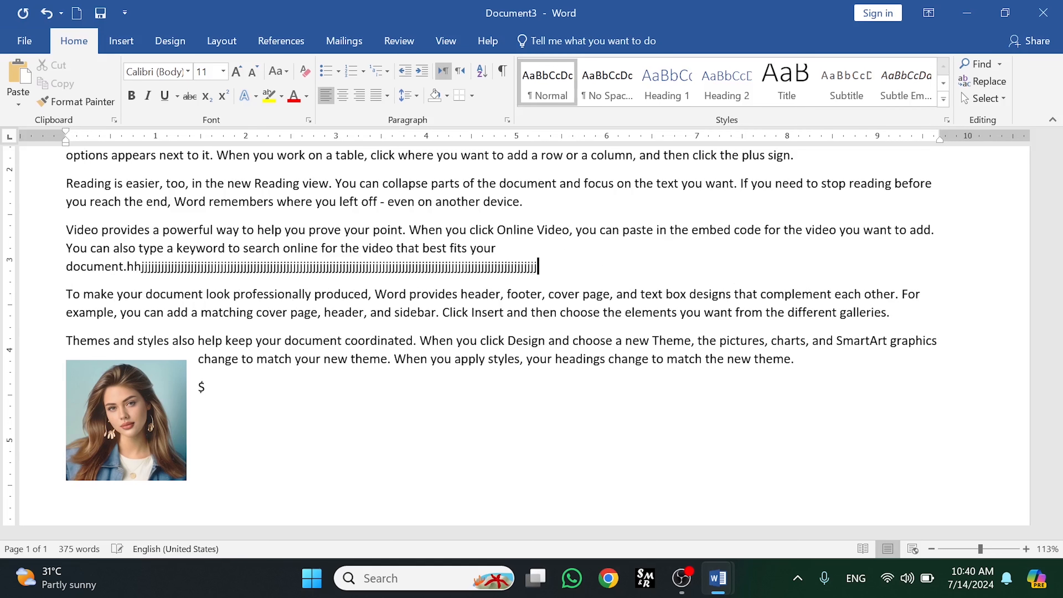
- Add several blank lines after the Video paragraph, then delete them again
{"action": "key", "text": "Return"}
{"action": "key", "text": "Return"}
{"action": "key", "text": "Return"}
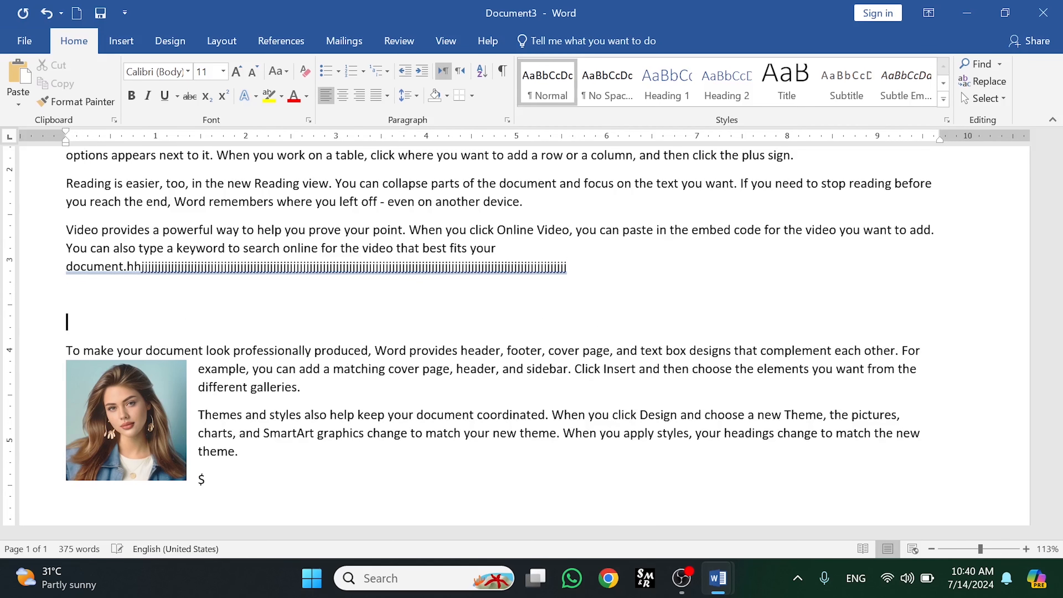
{"action": "key", "text": "Return"}
{"action": "key", "text": "Return"}
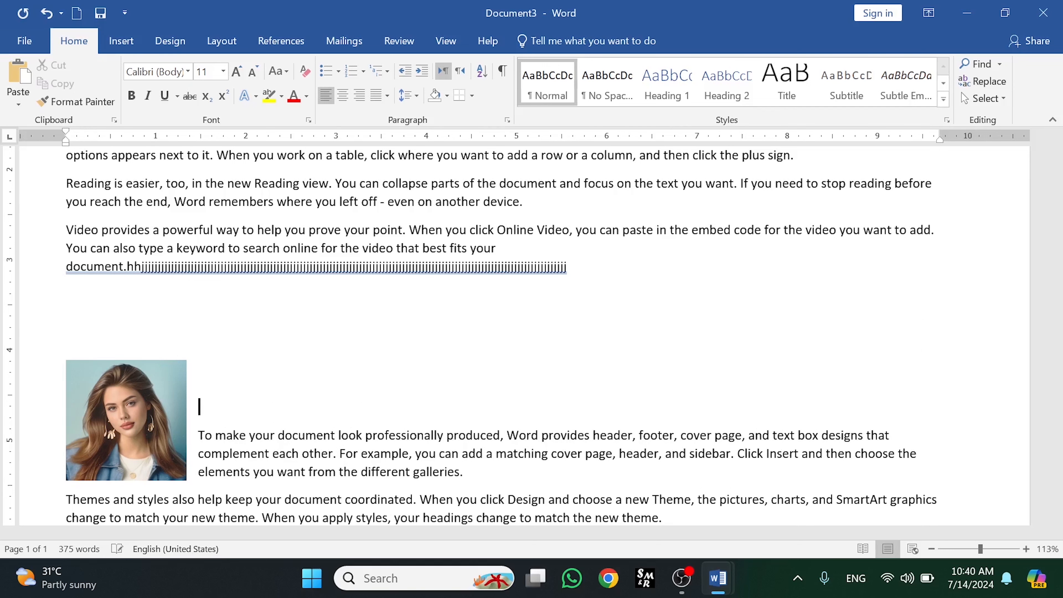
{"action": "key", "text": "BackSpace"}
{"action": "key", "text": "BackSpace"}
{"action": "key", "text": "BackSpace"}
{"action": "key", "text": "BackSpace"}
{"action": "key", "text": "BackSpace"}
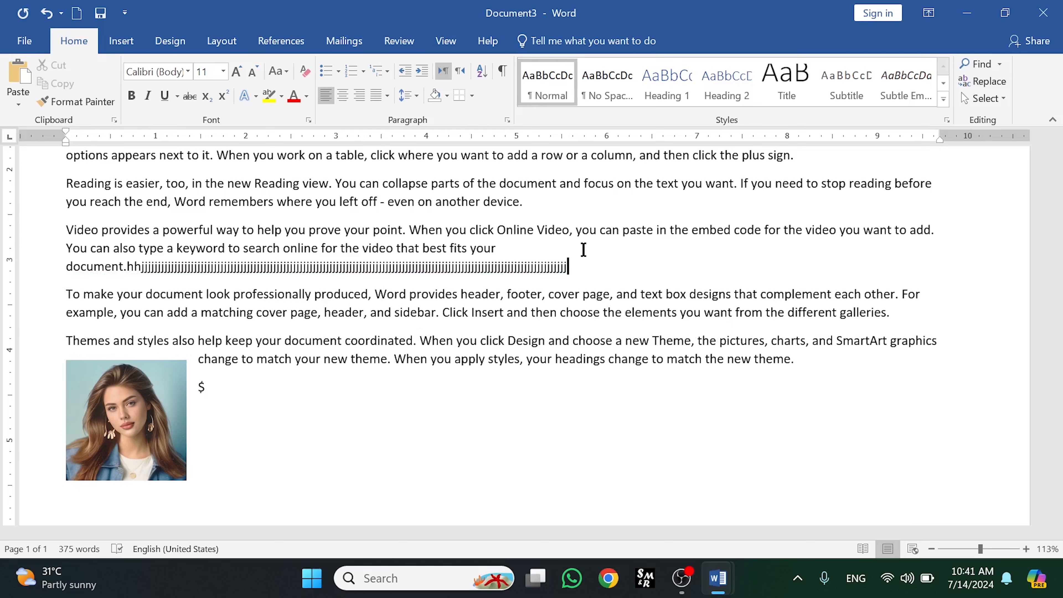
- Review the picture's More Layout Options wrapping settings without changes, then move the picture right between the last two paragraphs
{"action": "left_click", "coordinate": [163, 385]}
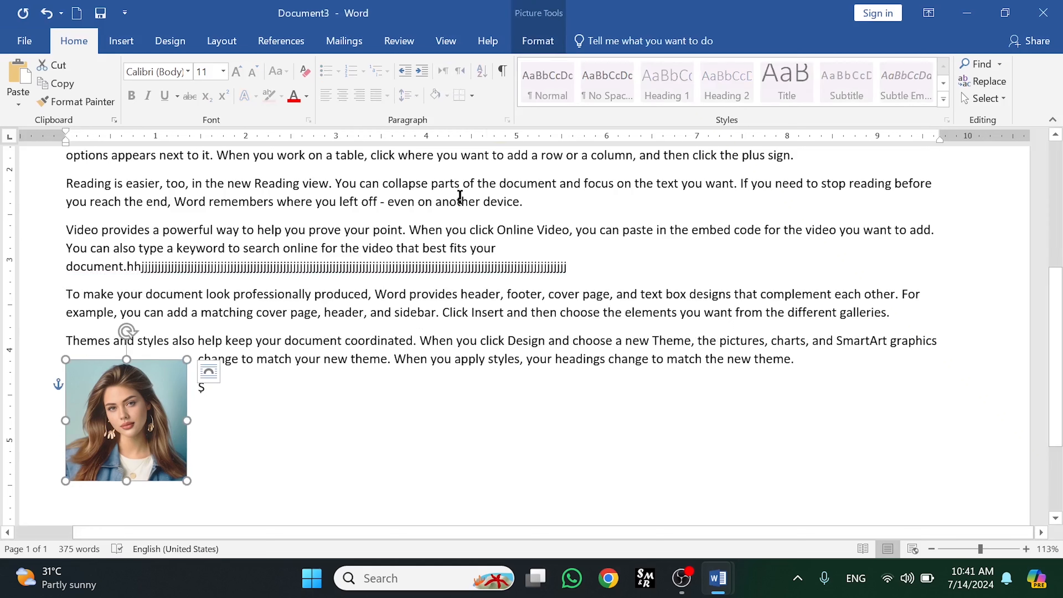
{"action": "left_click", "coordinate": [537, 41]}
{"action": "left_click", "coordinate": [730, 82]}
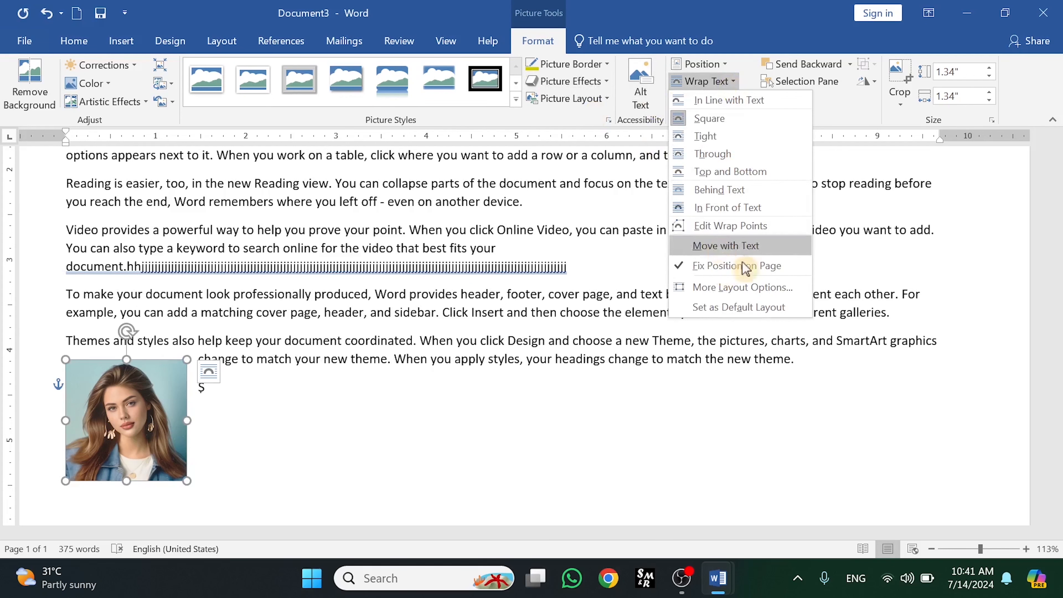
{"action": "left_click", "coordinate": [726, 293]}
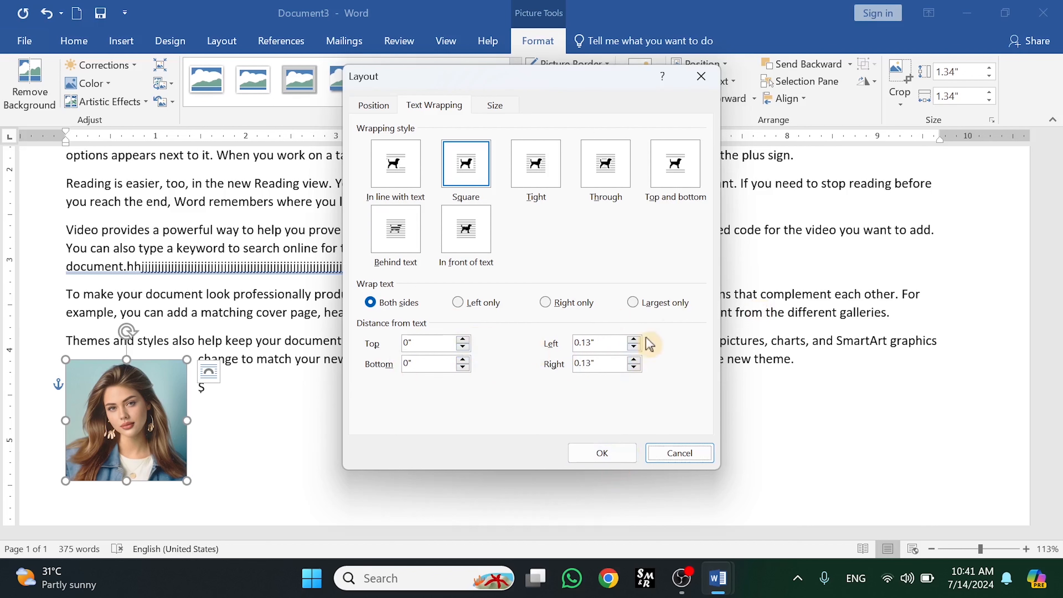
{"action": "left_click", "coordinate": [701, 76]}
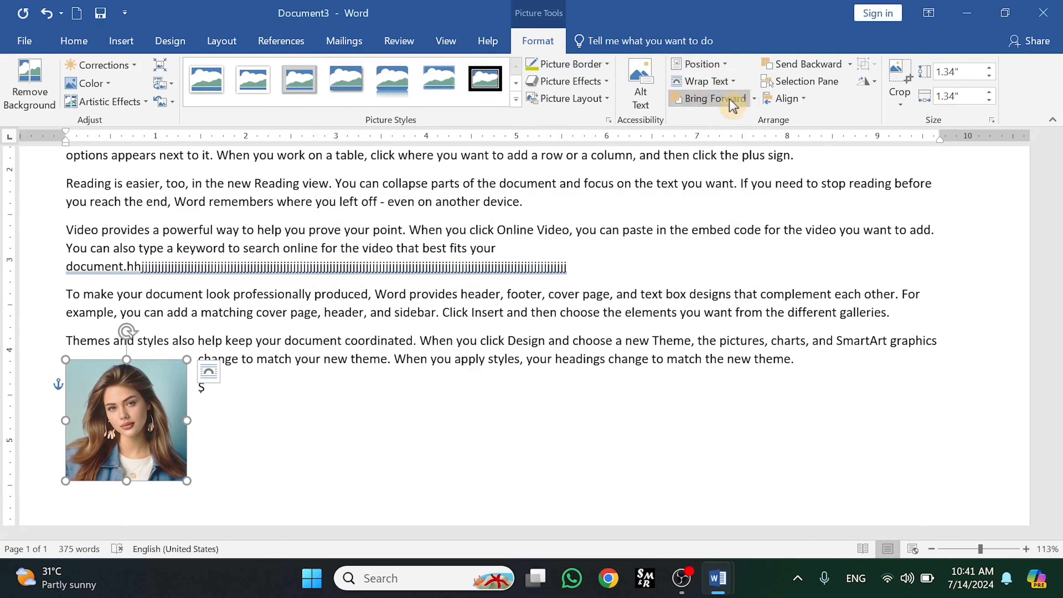
{"action": "left_click", "coordinate": [735, 83]}
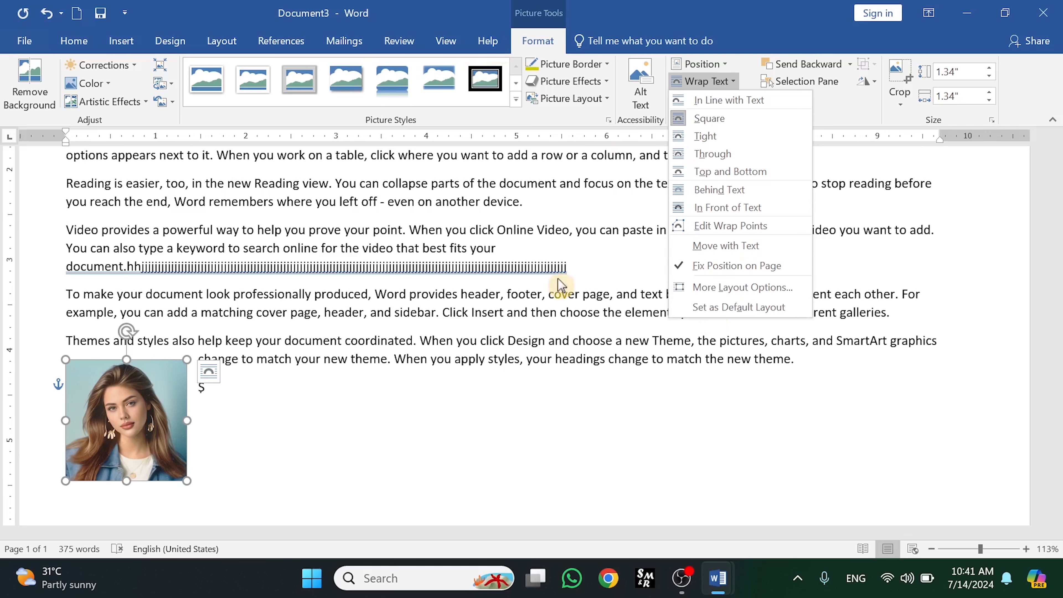
{"action": "left_click", "coordinate": [444, 379]}
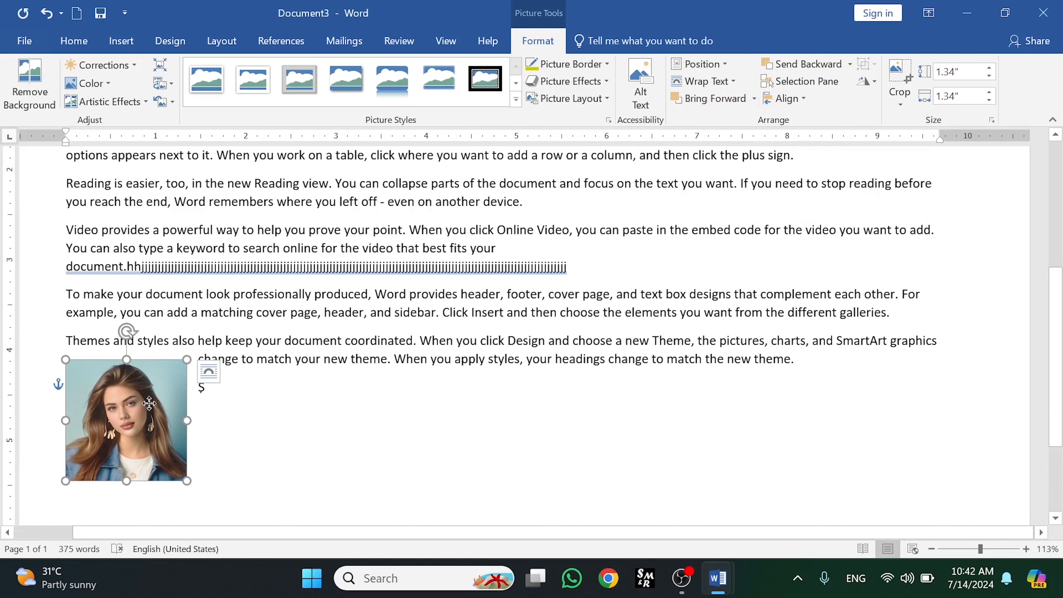
{"action": "left_click_drag", "start_coordinate": [149, 403], "coordinate": [312, 364]}
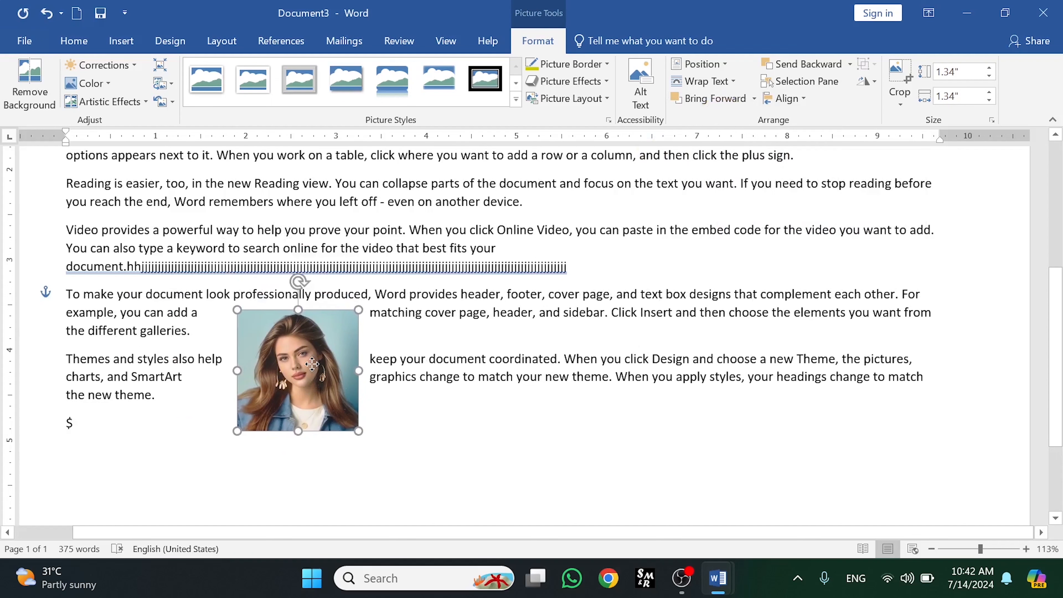
- Insert a new silhouette picture from the computer, showing all file types in the picture browser
{"action": "left_click", "coordinate": [120, 40]}
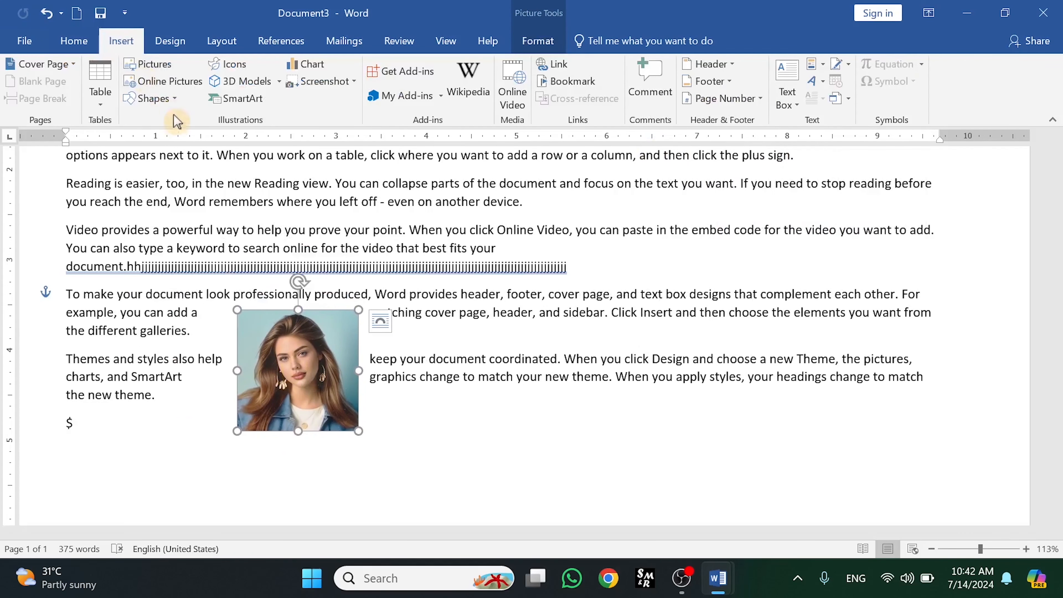
{"action": "left_click", "coordinate": [152, 67]}
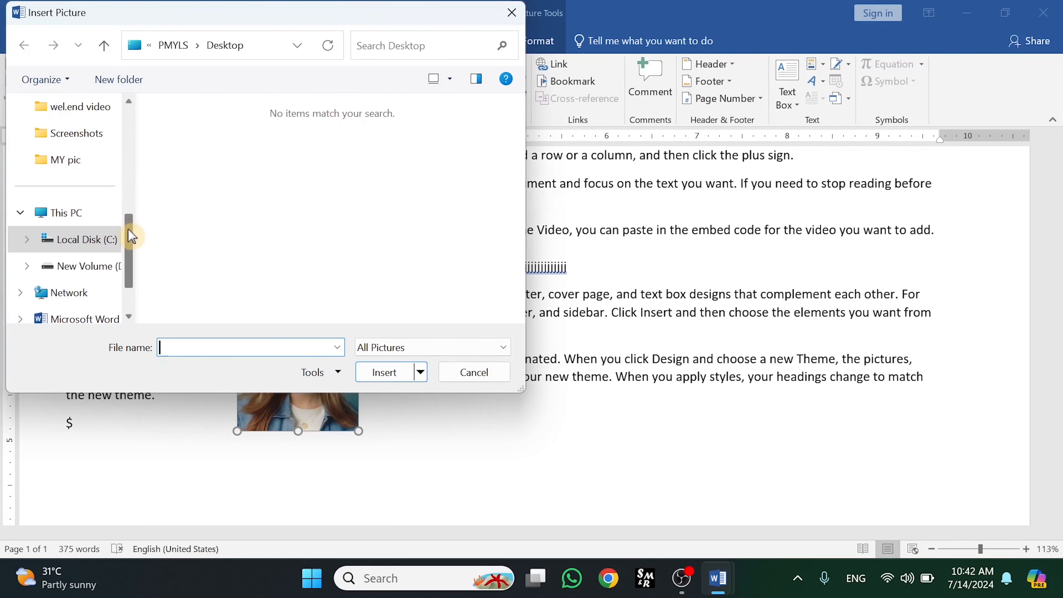
{"action": "left_click_drag", "start_coordinate": [132, 237], "coordinate": [131, 107]}
{"action": "left_click", "coordinate": [69, 192]}
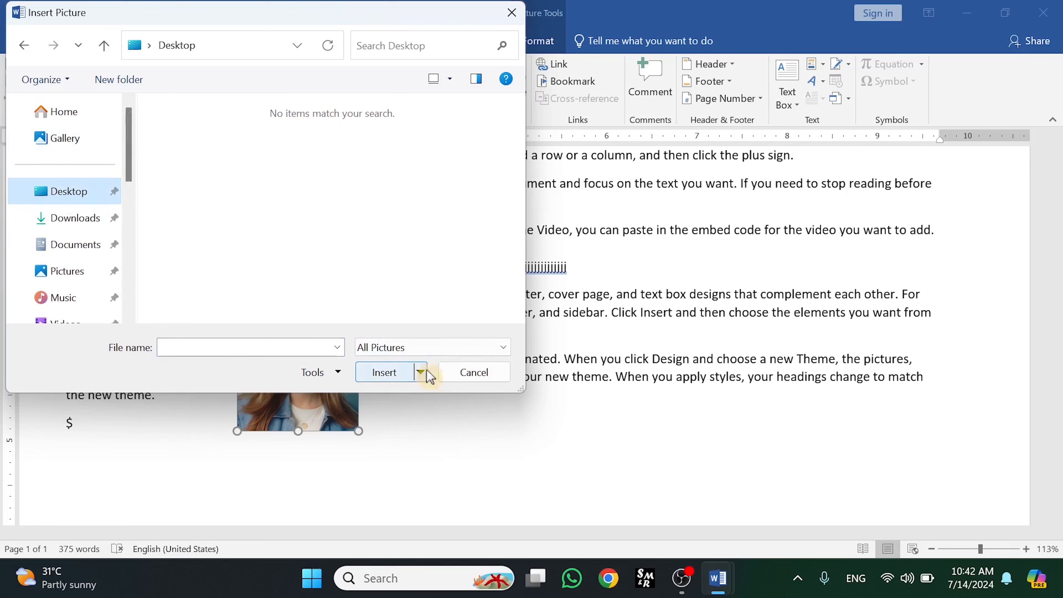
{"action": "left_click", "coordinate": [431, 347]}
{"action": "left_click", "coordinate": [399, 376]}
{"action": "left_click", "coordinate": [403, 350]}
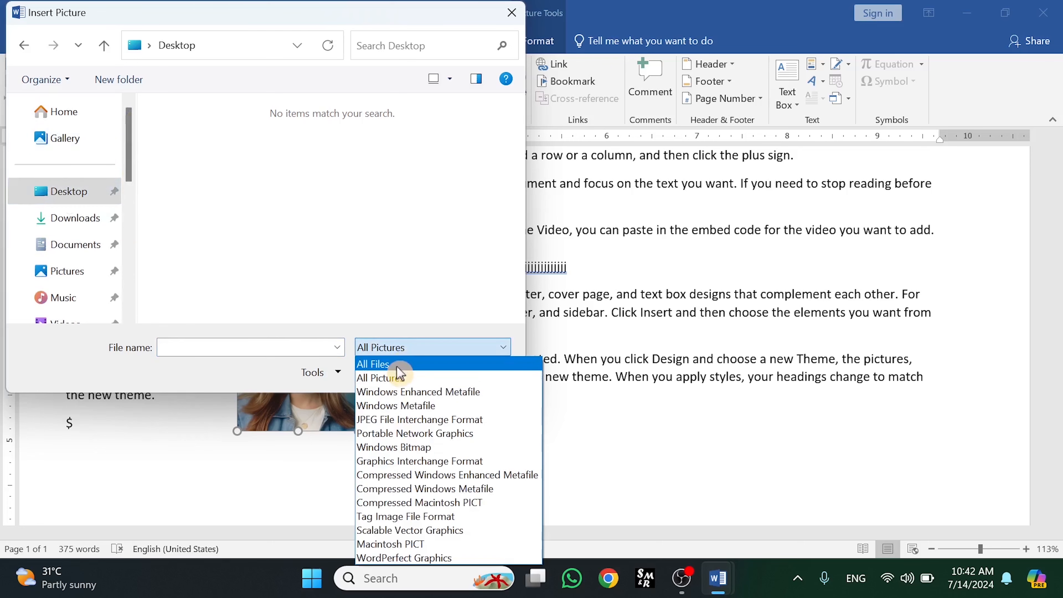
{"action": "left_click", "coordinate": [399, 364]}
{"action": "left_click", "coordinate": [196, 160]}
{"action": "left_click", "coordinate": [379, 368]}
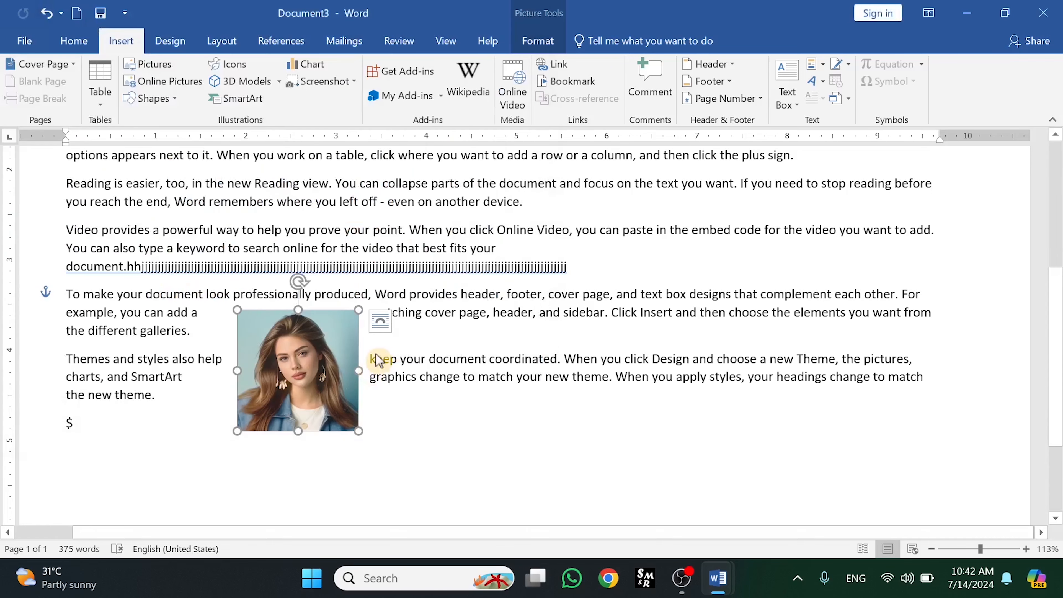
{"action": "left_click_drag", "start_coordinate": [515, 248], "coordinate": [307, 505]}
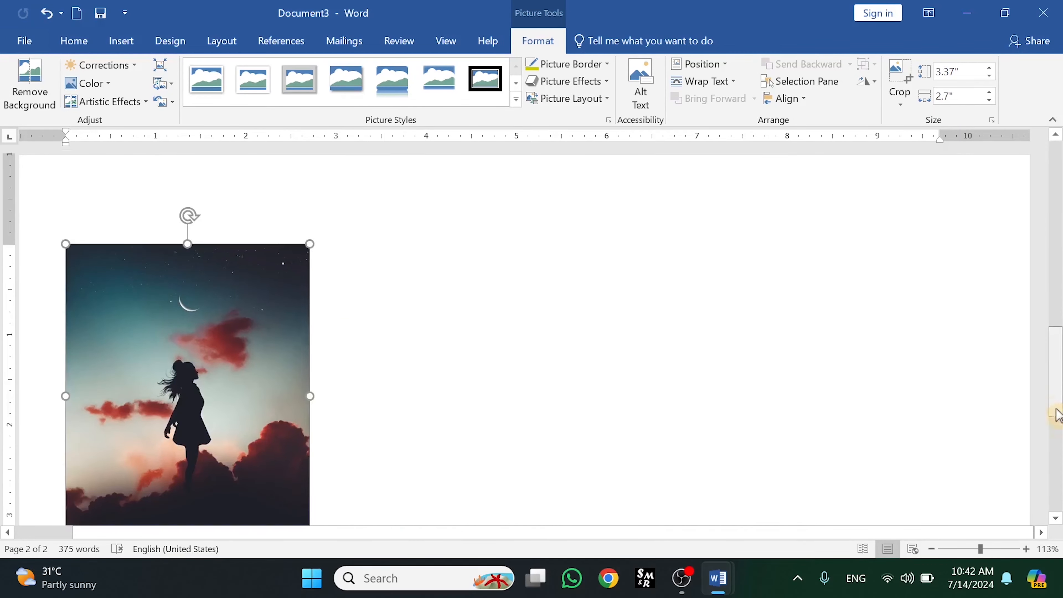
- Resize the silhouette picture to about 1.8 by 1.44 inches
{"action": "scroll", "coordinate": [1059, 412], "scroll_direction": "down", "scroll_amount": 5}
{"action": "left_click_drag", "start_coordinate": [303, 345], "coordinate": [145, 214]}
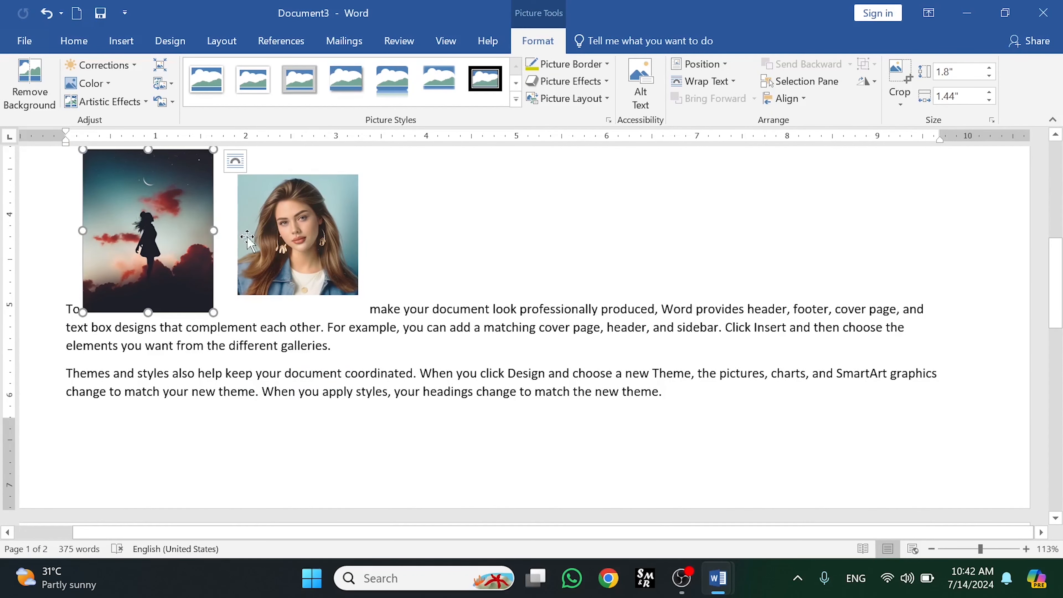
- Give the silhouette picture Square text wrapping
{"action": "left_click", "coordinate": [730, 66]}
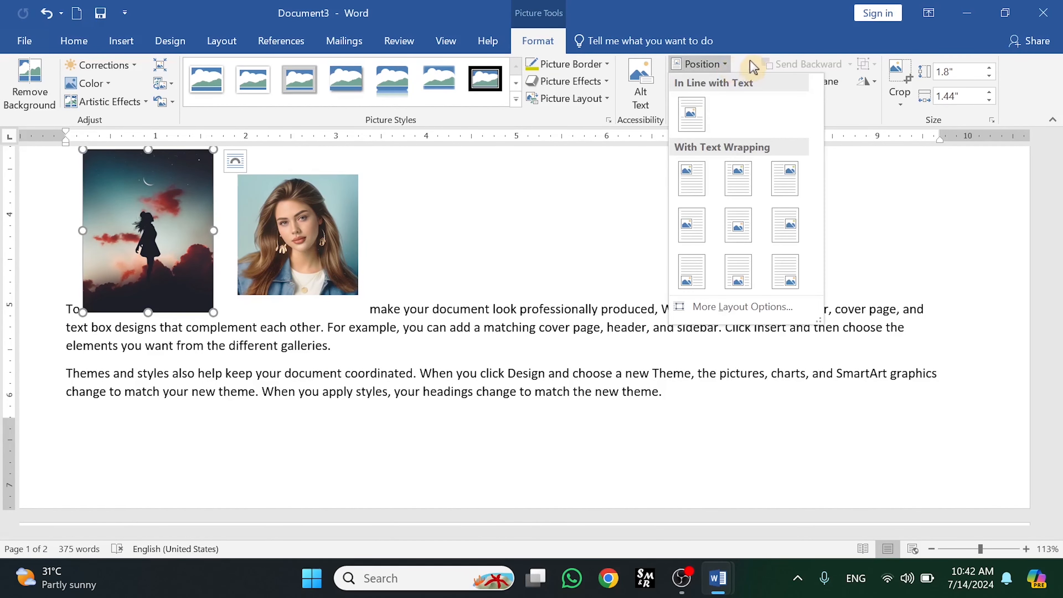
{"action": "left_click", "coordinate": [737, 67]}
{"action": "left_click", "coordinate": [723, 81]}
{"action": "left_click", "coordinate": [718, 117]}
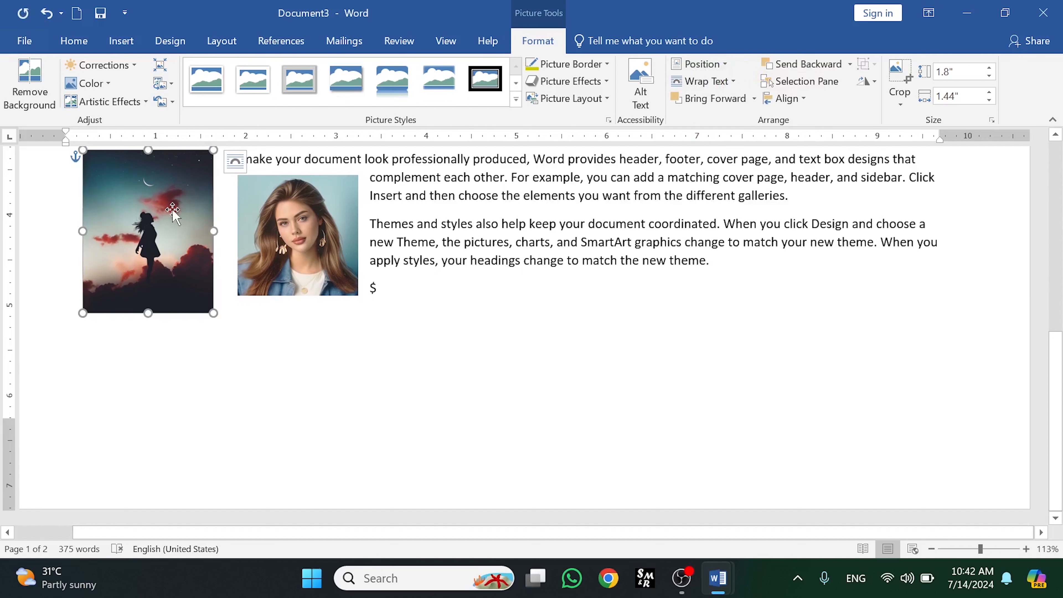
- Drag the silhouette picture onto the portrait so they overlap, then select the portrait
{"action": "left_click_drag", "start_coordinate": [147, 188], "coordinate": [301, 244]}
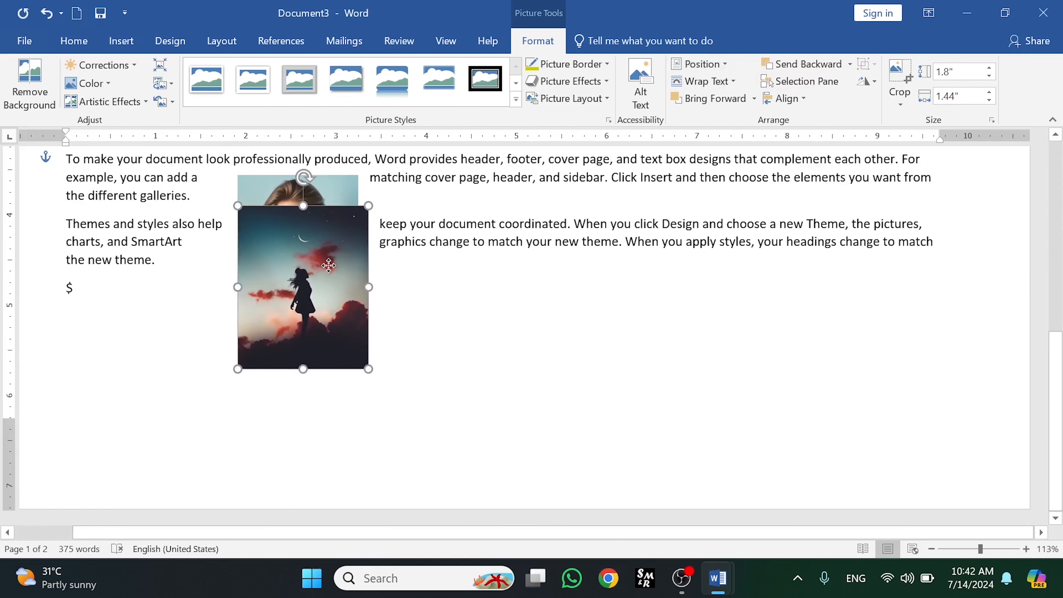
{"action": "left_click", "coordinate": [331, 196]}
{"action": "left_click", "coordinate": [323, 237]}
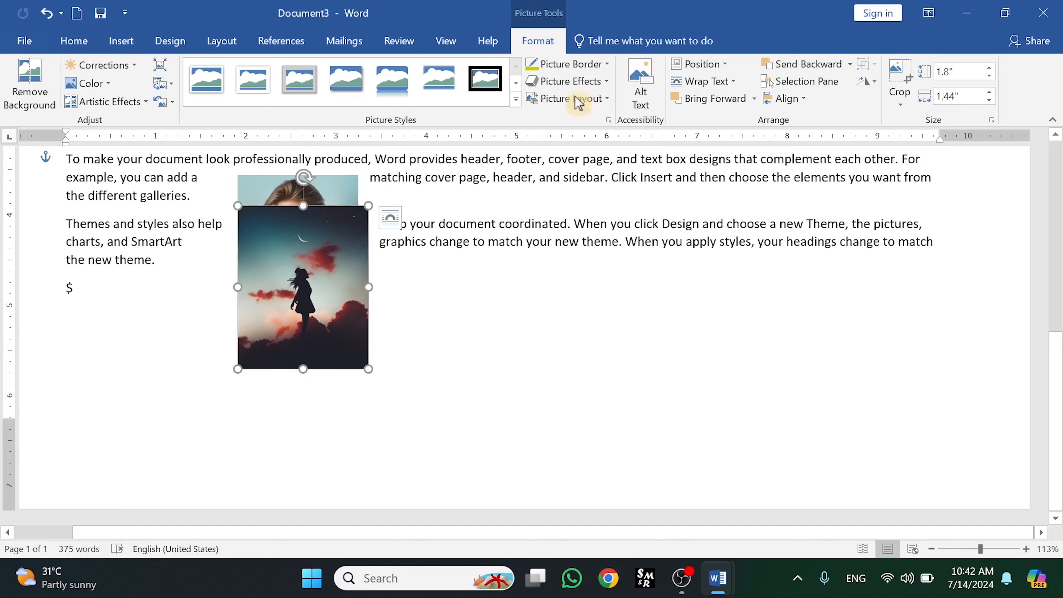
{"action": "left_click", "coordinate": [328, 190]}
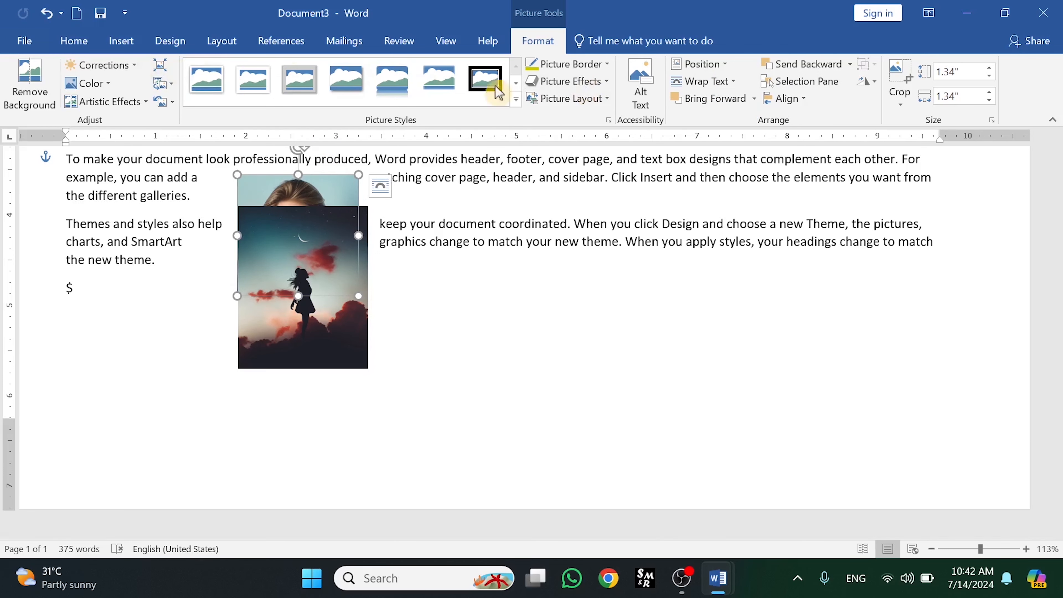
{"action": "left_click", "coordinate": [120, 41]}
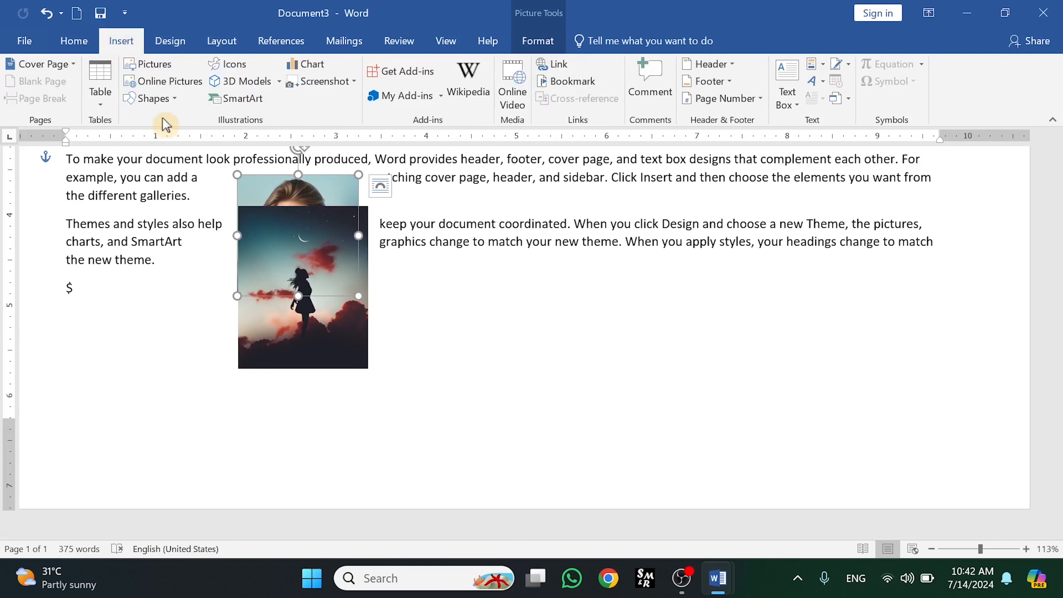
{"action": "left_click", "coordinate": [151, 64]}
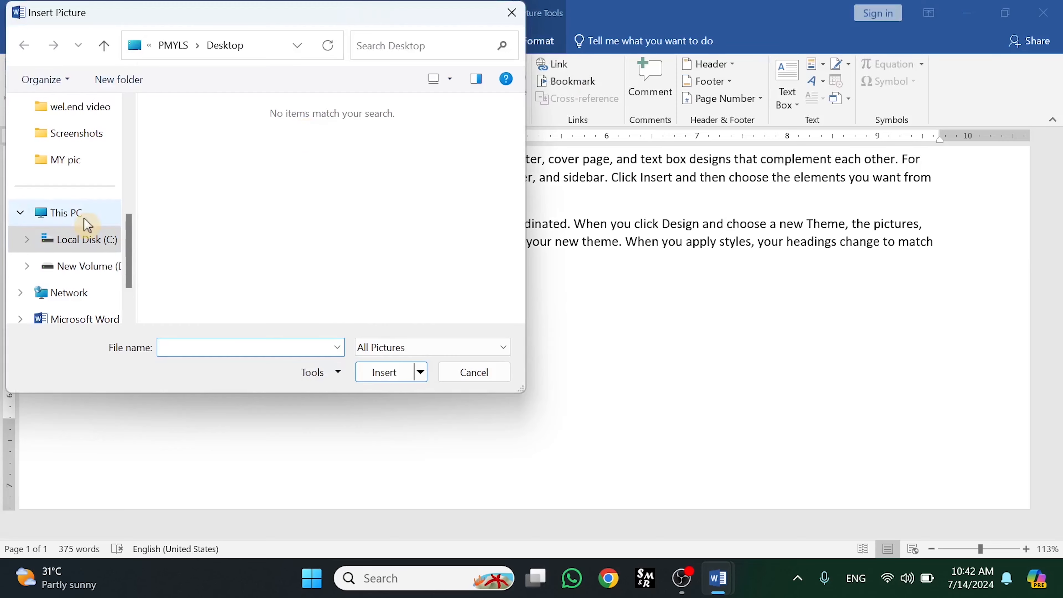
{"action": "left_click_drag", "start_coordinate": [131, 238], "coordinate": [130, 209]}
{"action": "left_click", "coordinate": [95, 212]}
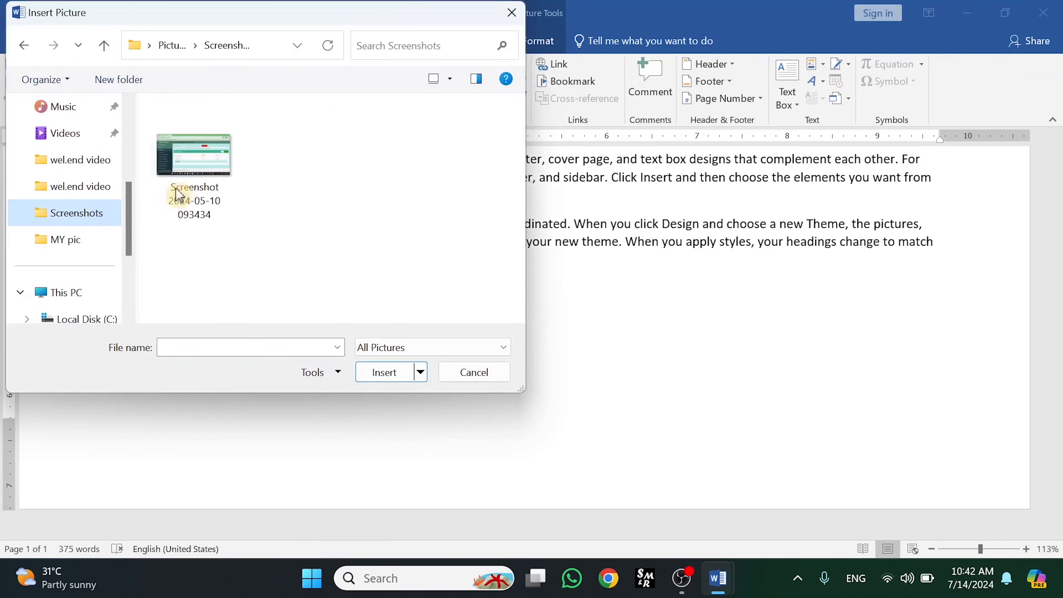
{"action": "left_click", "coordinate": [178, 195]}
{"action": "left_click", "coordinate": [382, 372]}
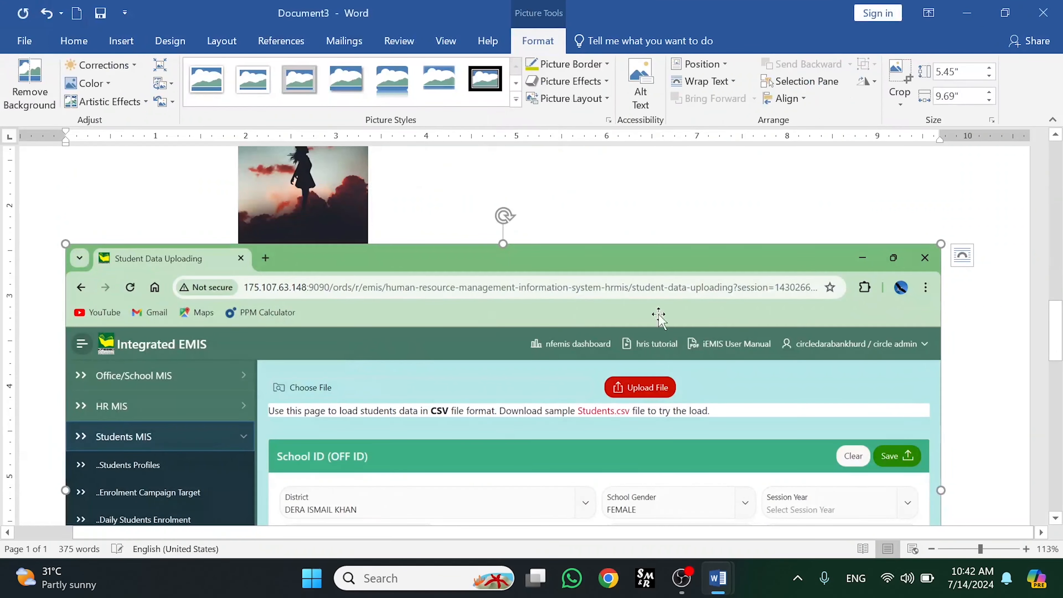
- Shrink the inserted screenshot picture to about 0.94 by 1.68 inches using its corner handle
{"action": "left_click_drag", "start_coordinate": [941, 244], "coordinate": [806, 245]}
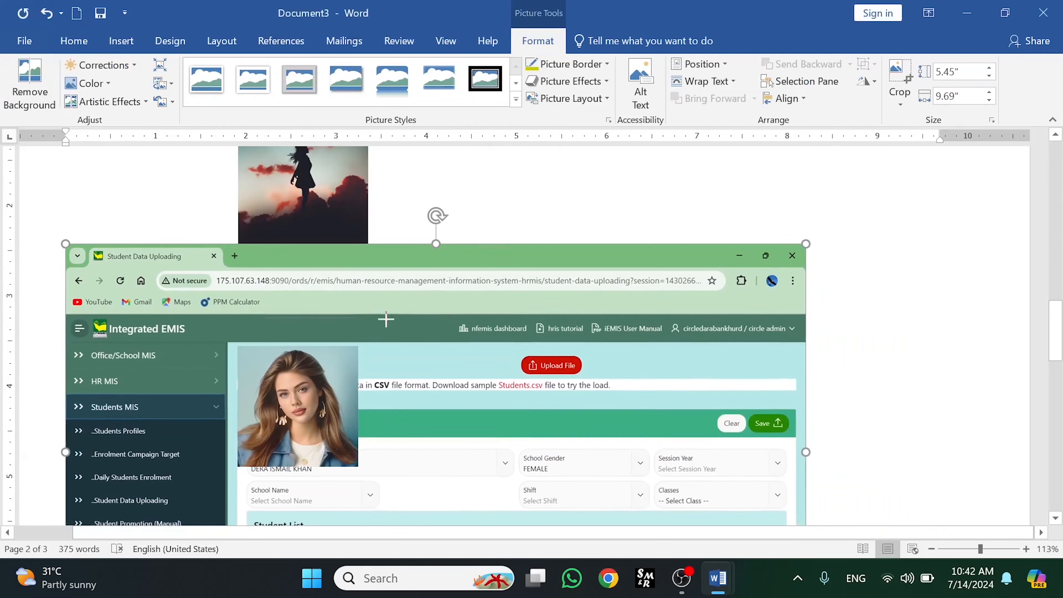
{"action": "scroll", "coordinate": [385, 319], "scroll_direction": "down", "scroll_amount": 3}
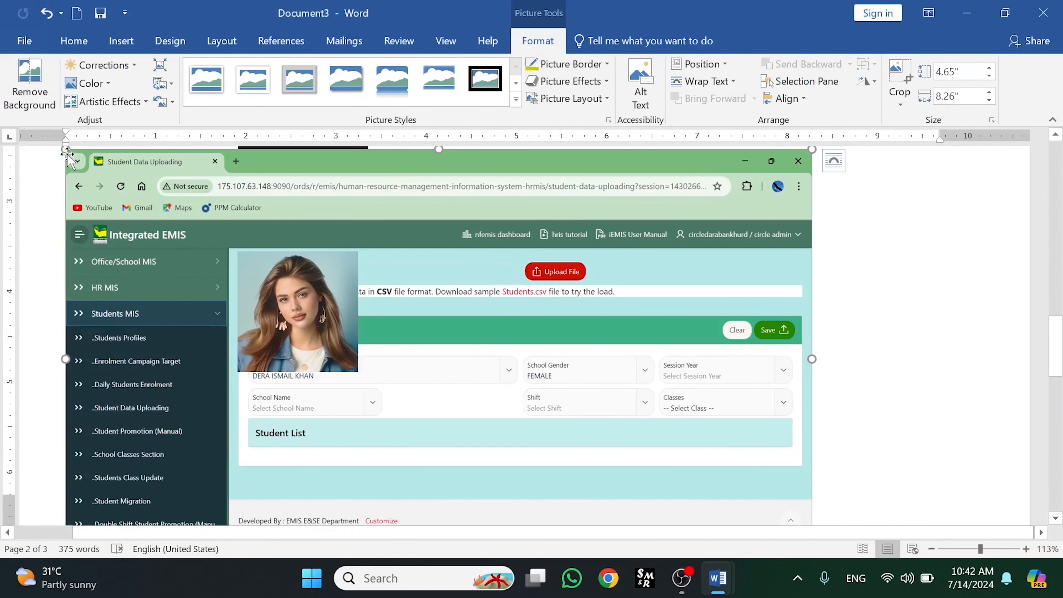
{"action": "left_click_drag", "start_coordinate": [67, 154], "coordinate": [456, 326]}
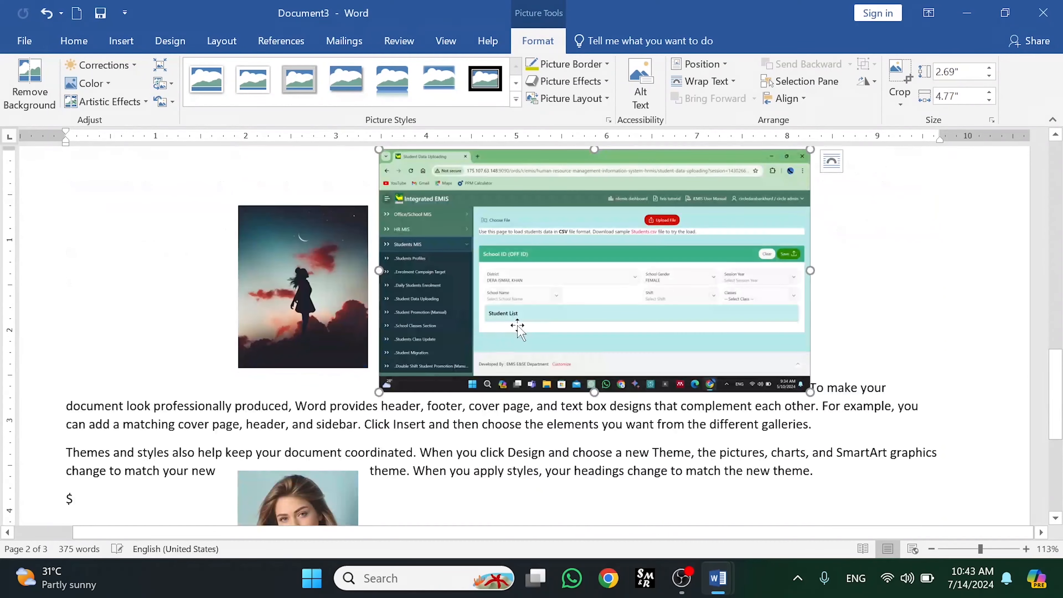
{"action": "left_click_drag", "start_coordinate": [807, 392], "coordinate": [501, 235]}
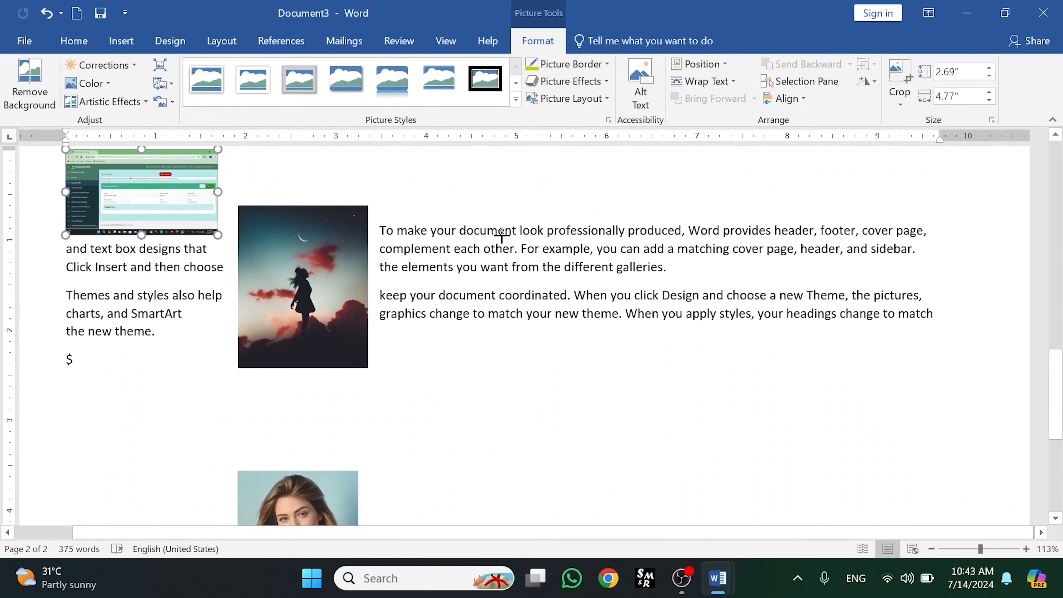
- Give the screenshot Square text wrapping and drag it onto the silhouette picture so they overlap
{"action": "left_click_drag", "start_coordinate": [1058, 259], "coordinate": [1059, 369]}
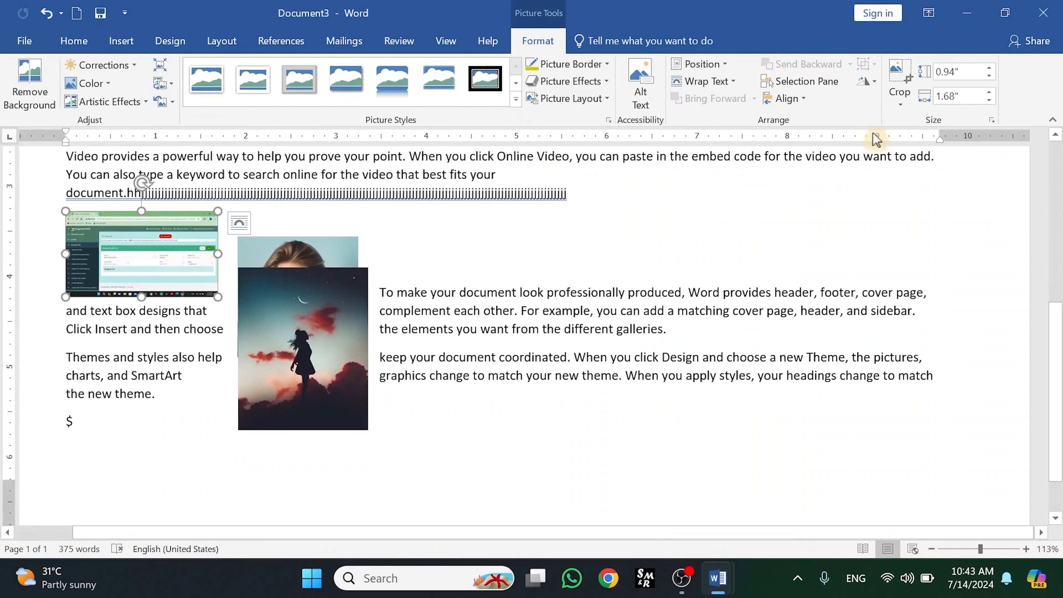
{"action": "left_click", "coordinate": [706, 81]}
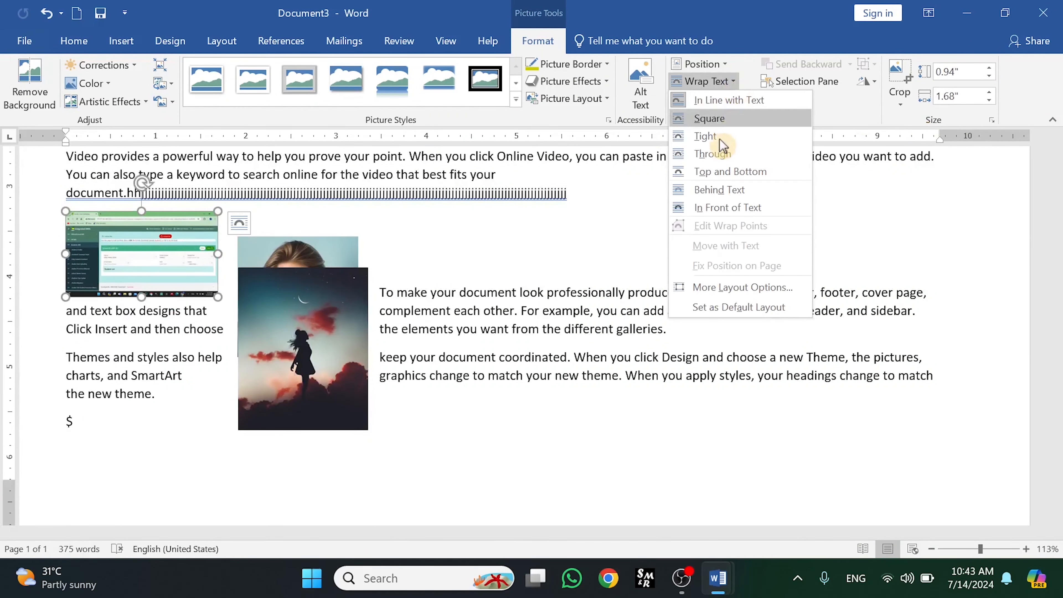
{"action": "left_click", "coordinate": [710, 118]}
{"action": "left_click_drag", "start_coordinate": [171, 239], "coordinate": [351, 328]}
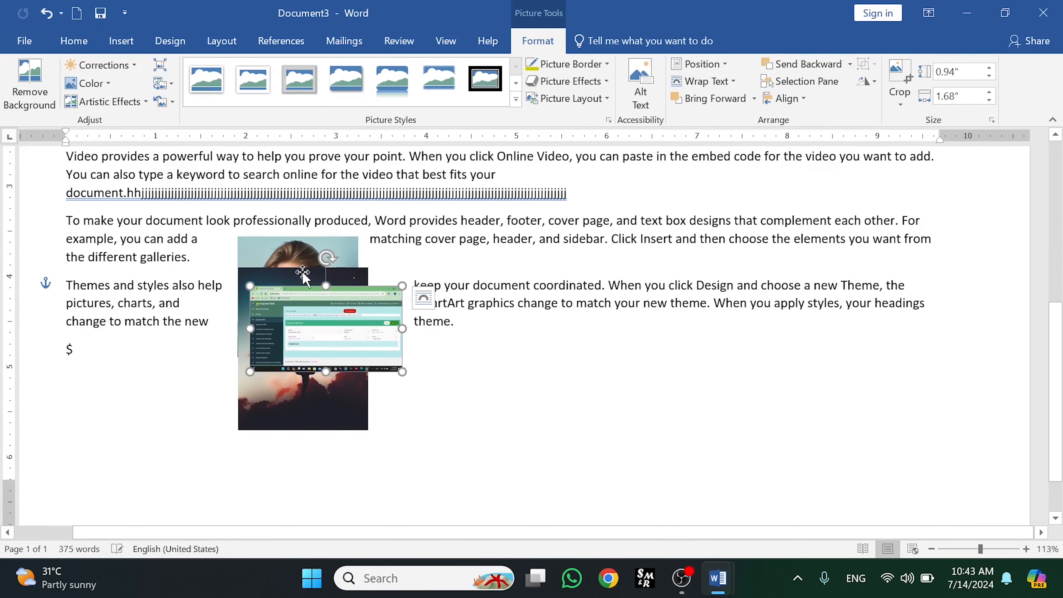
- Bring the portrait picture forward and then to the front of the overlapping pictures
{"action": "left_click", "coordinate": [268, 251]}
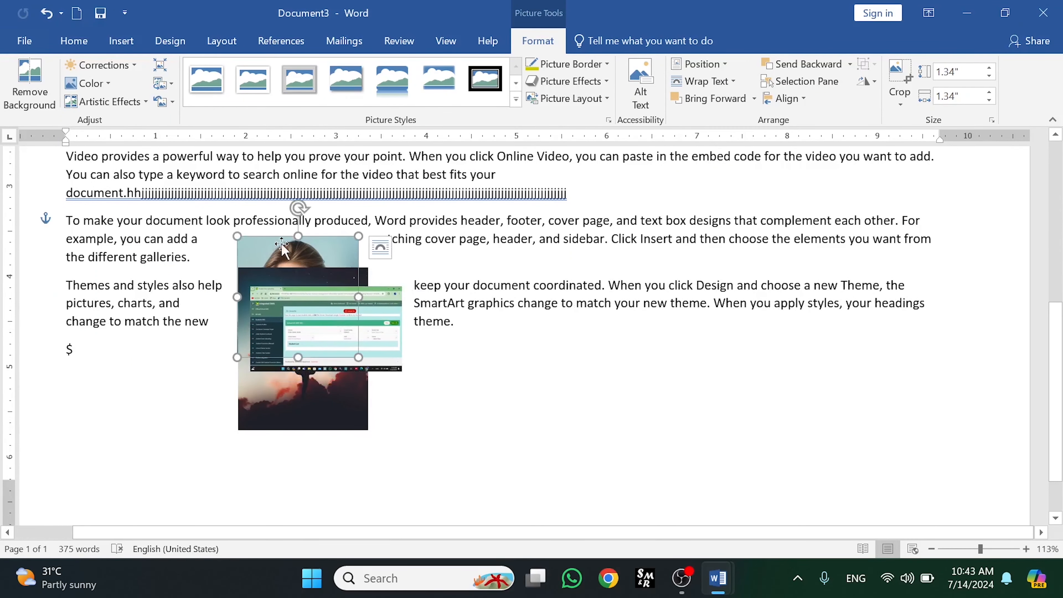
{"action": "left_click", "coordinate": [727, 105]}
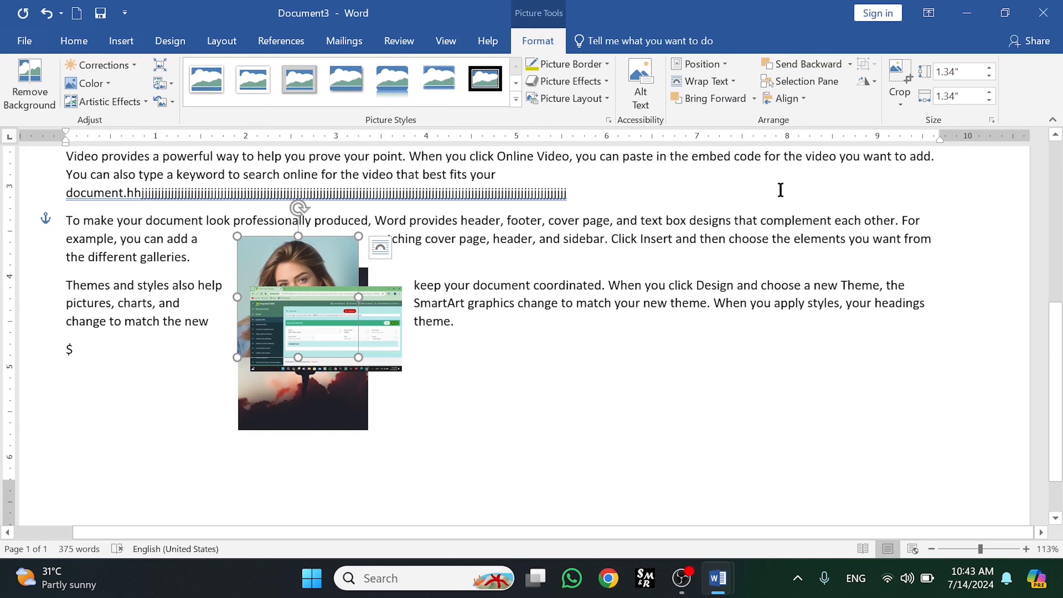
{"action": "left_click", "coordinate": [704, 103]}
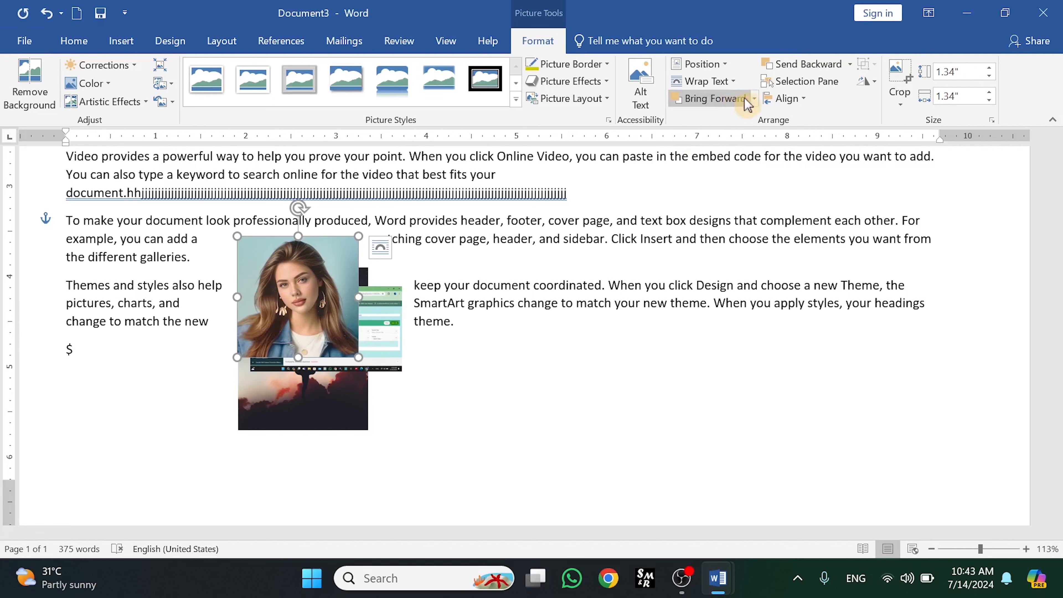
{"action": "left_click", "coordinate": [754, 99]}
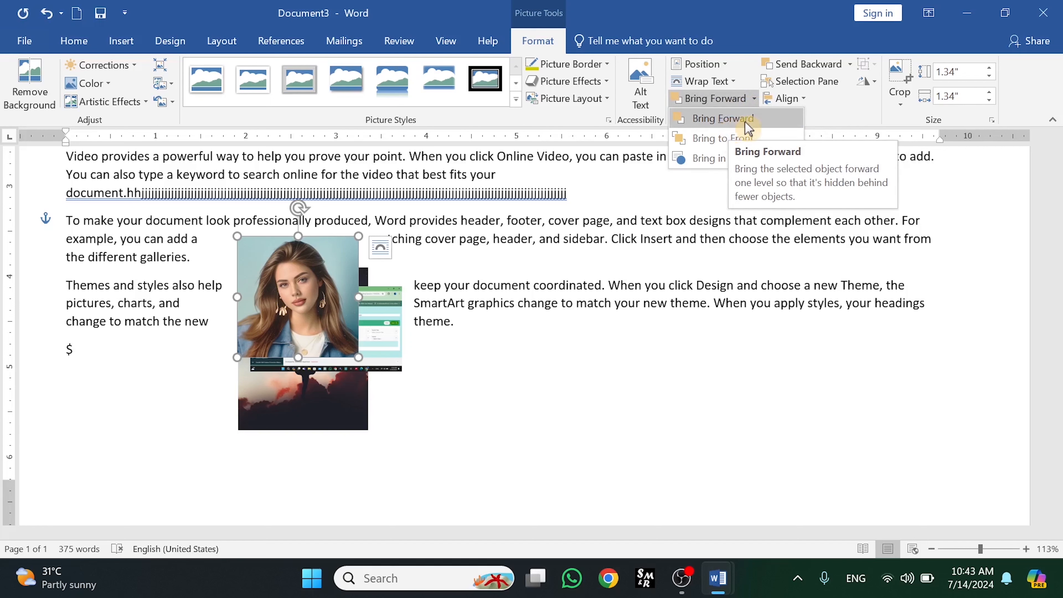
{"action": "left_click", "coordinate": [724, 138]}
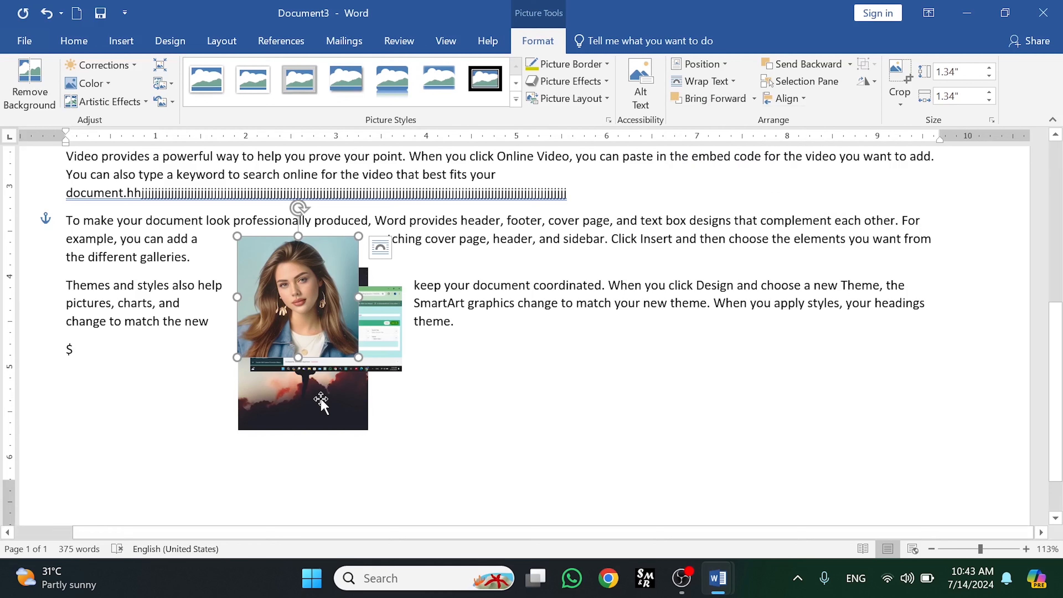
- Bring the silhouette picture to the front
{"action": "left_click", "coordinate": [265, 401]}
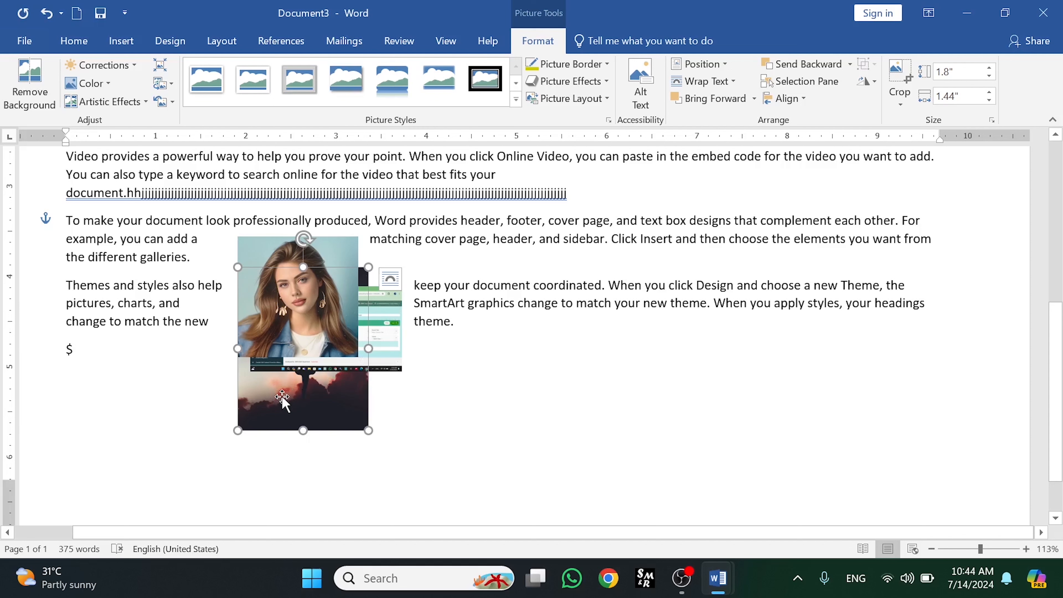
{"action": "left_click", "coordinate": [754, 100]}
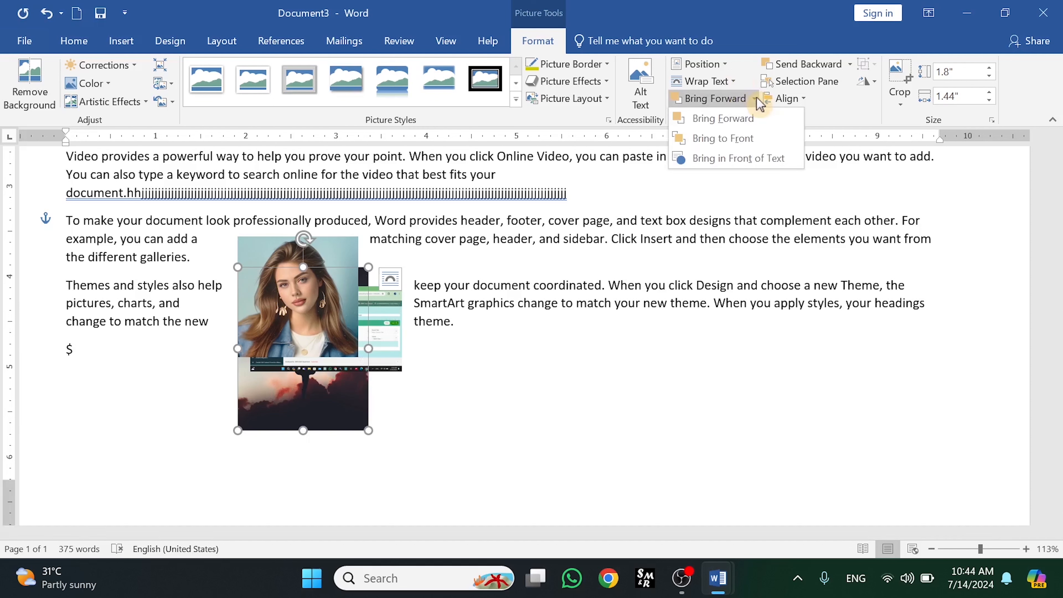
{"action": "left_click", "coordinate": [723, 139]}
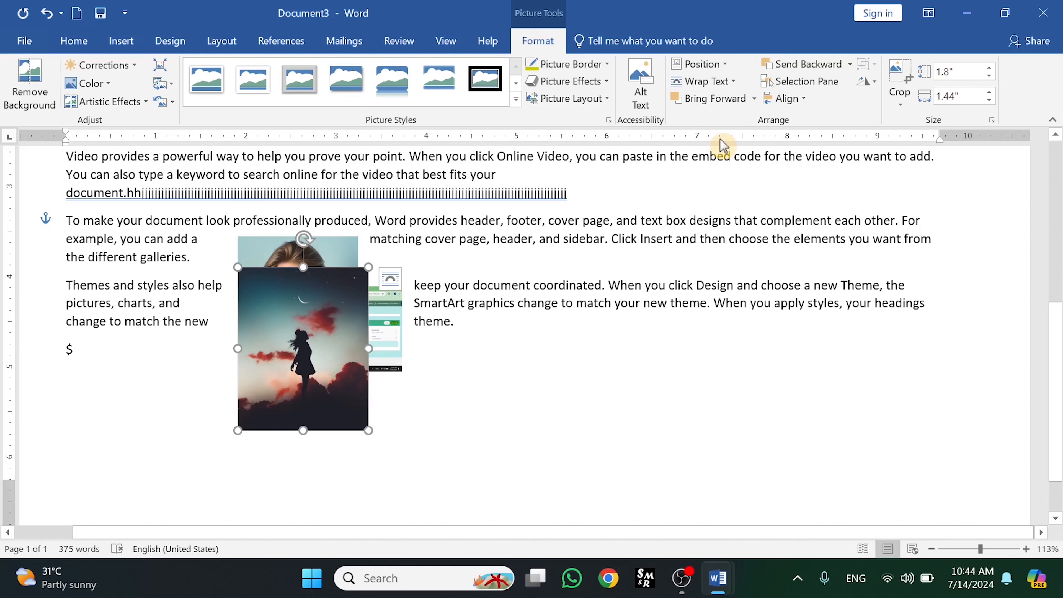
- Bring the screenshot picture forward above the silhouette picture
{"action": "left_click", "coordinate": [395, 312]}
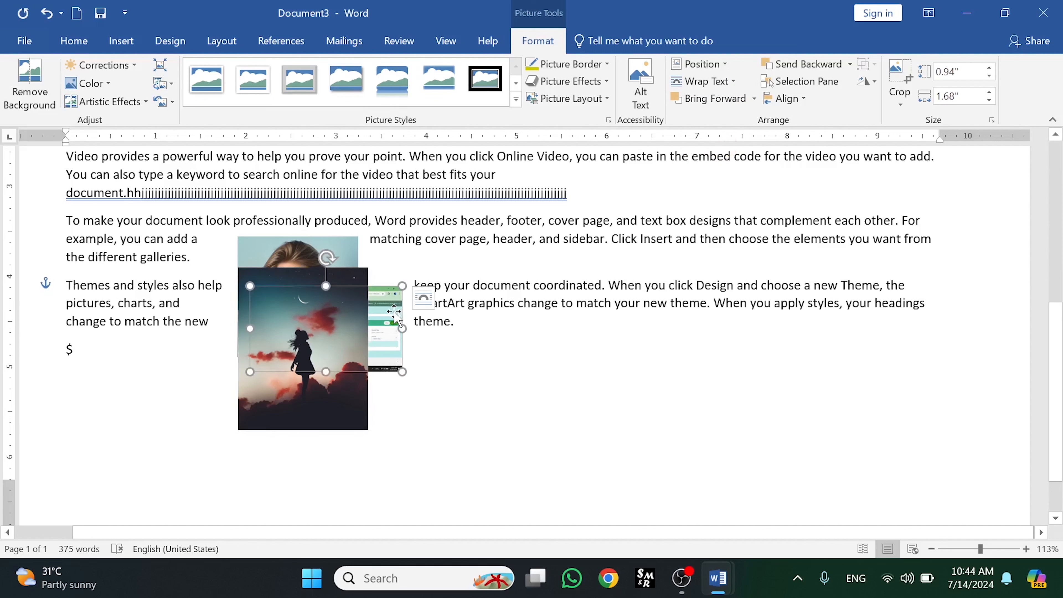
{"action": "left_click", "coordinate": [733, 106]}
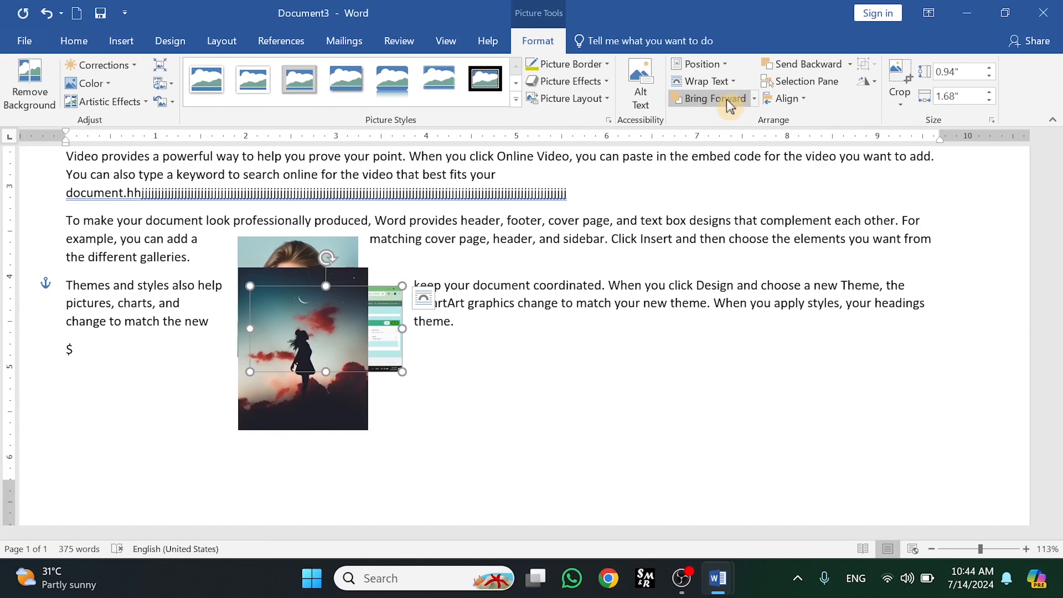
{"action": "left_click", "coordinate": [719, 104]}
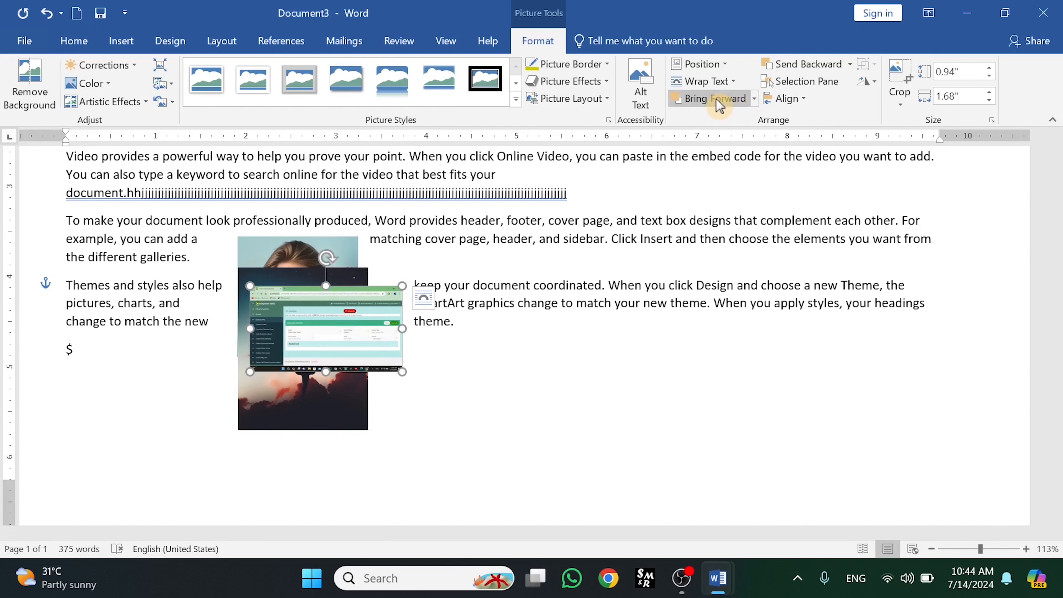
{"action": "left_click", "coordinate": [755, 102]}
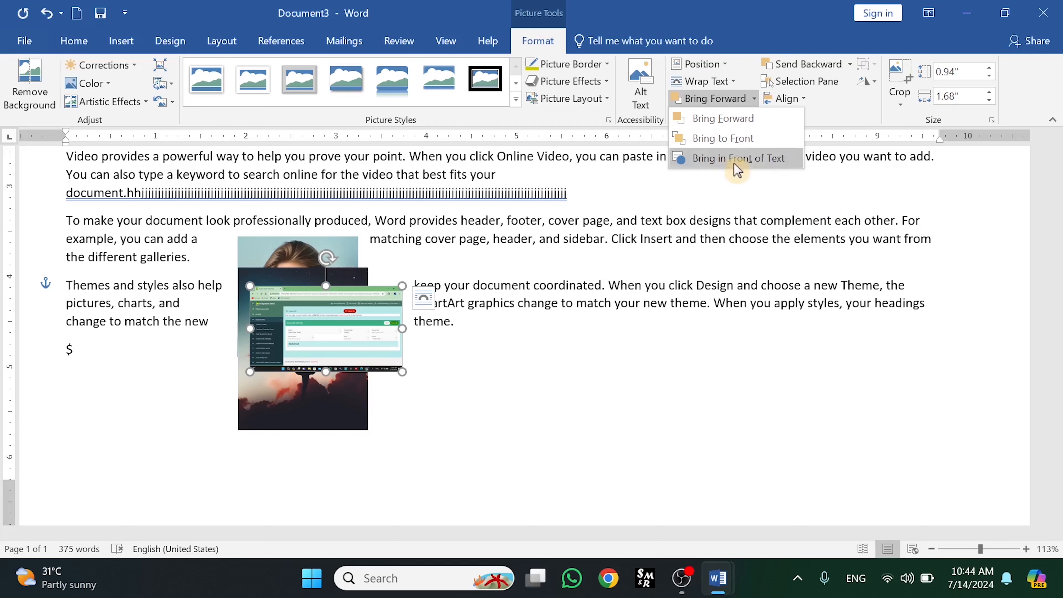
{"action": "left_click", "coordinate": [350, 323]}
- Move the screenshot into the first paragraph and try the top-center position with text wrapping
{"action": "left_click_drag", "start_coordinate": [347, 308], "coordinate": [557, 231]}
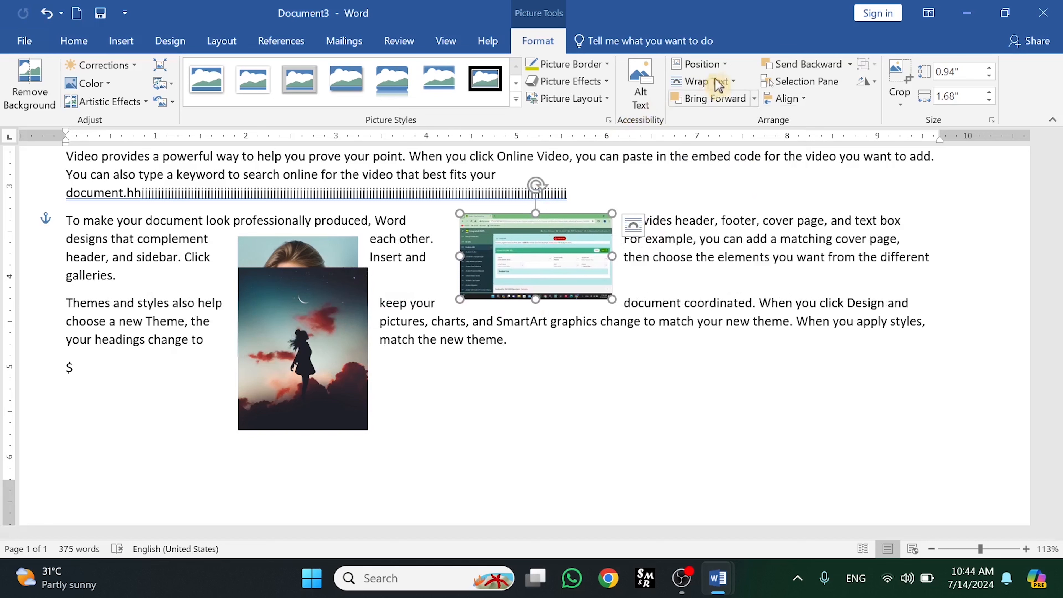
{"action": "left_click", "coordinate": [724, 64]}
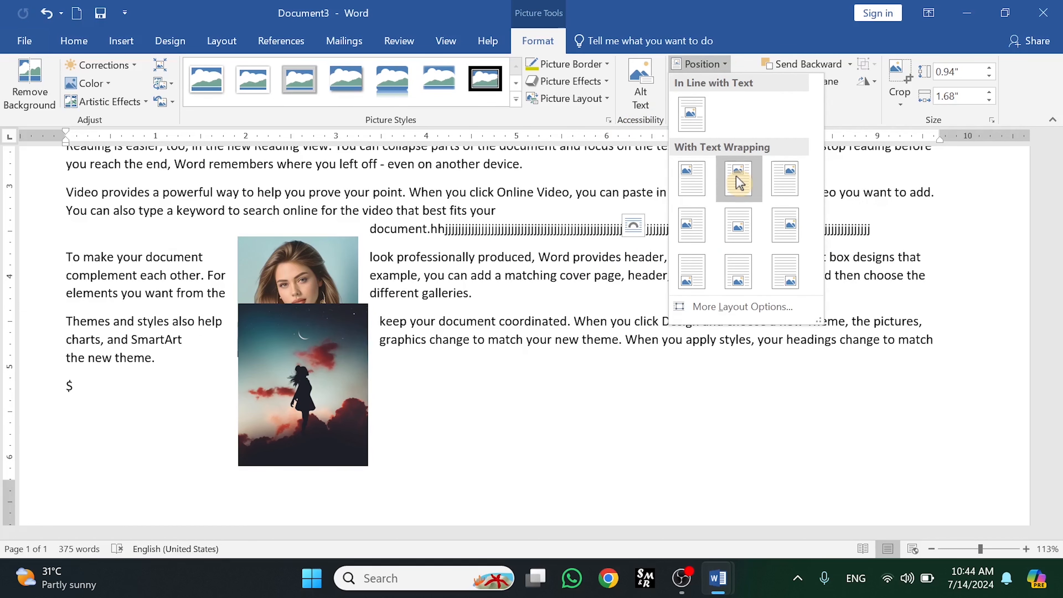
{"action": "left_click", "coordinate": [738, 182]}
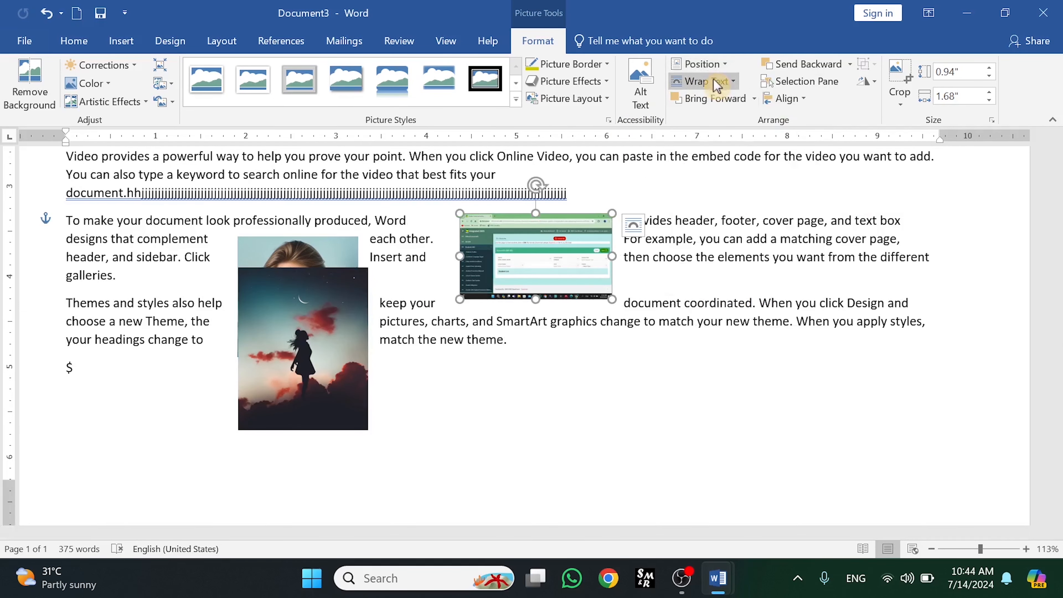
- Set the screenshot's wrapping to In Front of Text and drag it over the paragraph text
{"action": "left_click", "coordinate": [735, 82]}
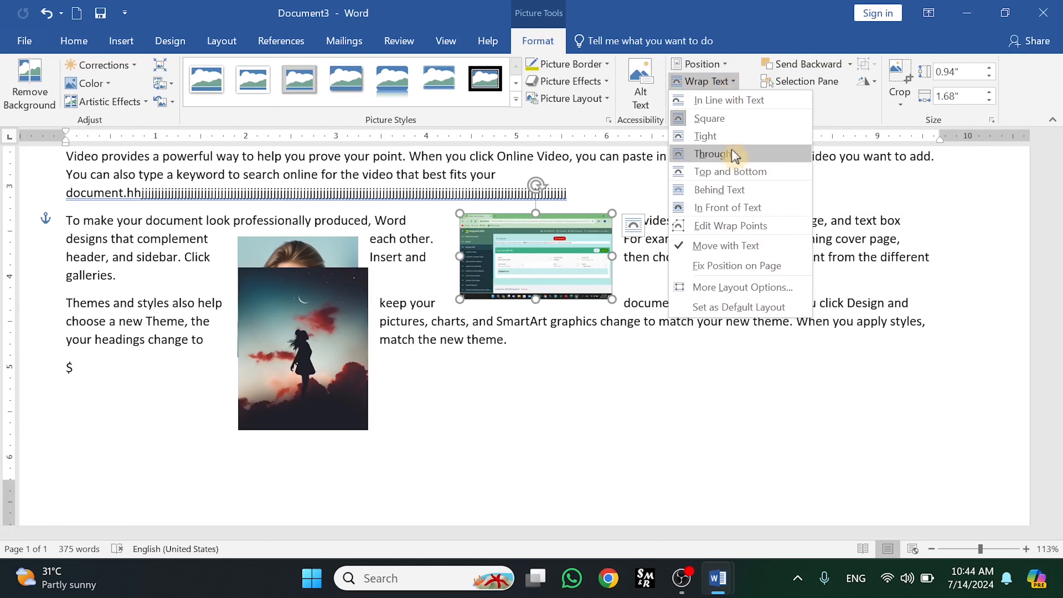
{"action": "left_click", "coordinate": [720, 207]}
{"action": "left_click_drag", "start_coordinate": [546, 285], "coordinate": [619, 234]}
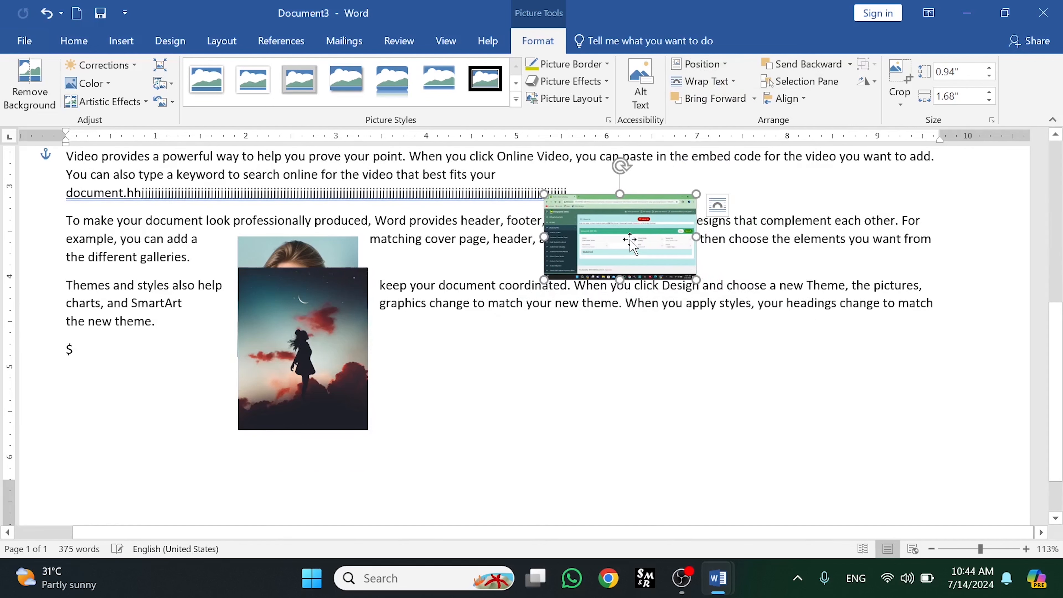
- Set the screenshot's wrapping to Behind Text
{"action": "left_click", "coordinate": [754, 99]}
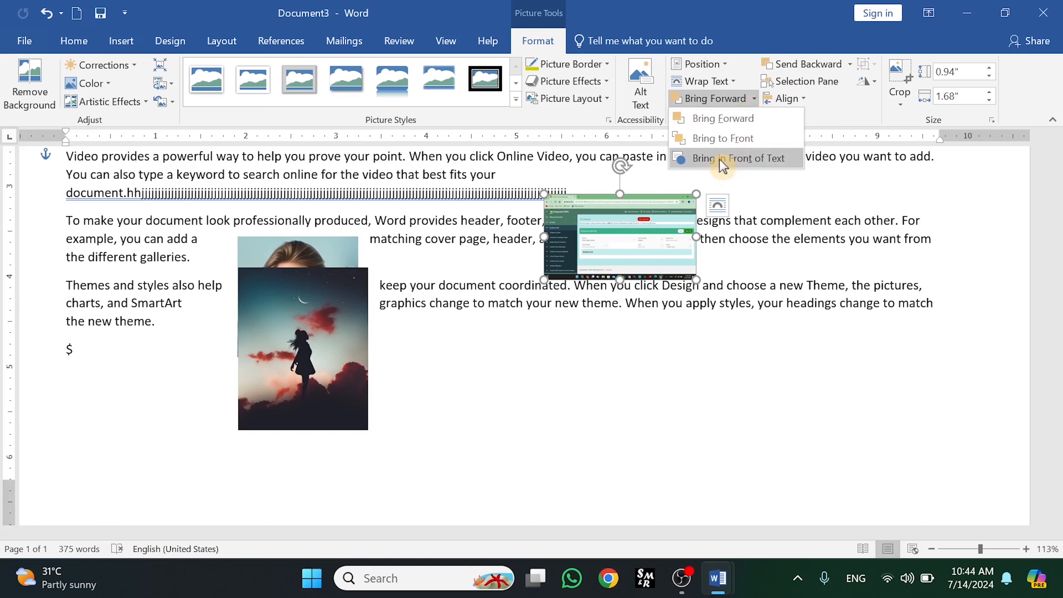
{"action": "left_click", "coordinate": [711, 81]}
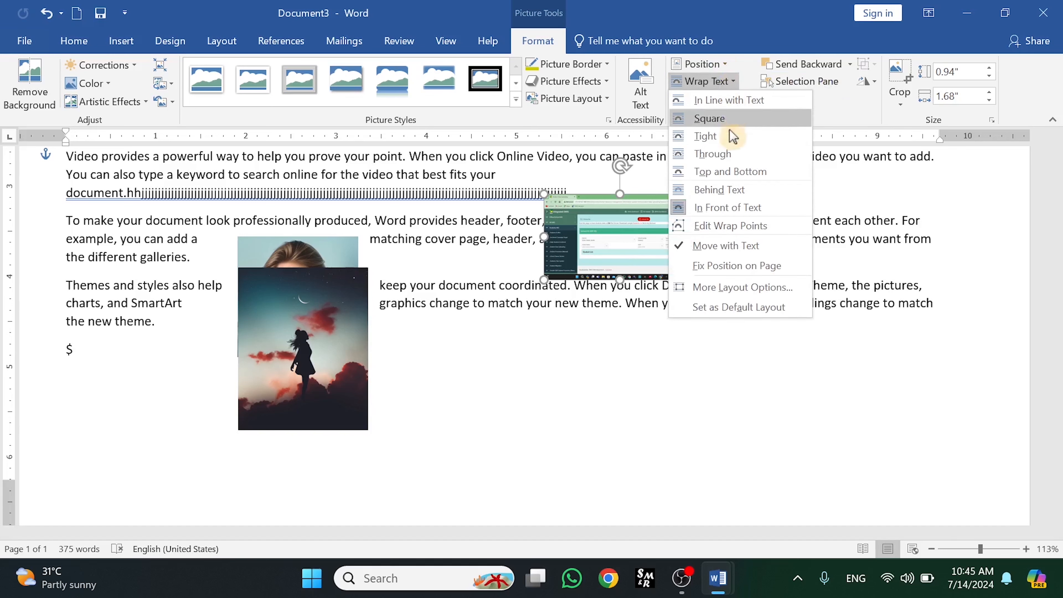
{"action": "left_click", "coordinate": [720, 192]}
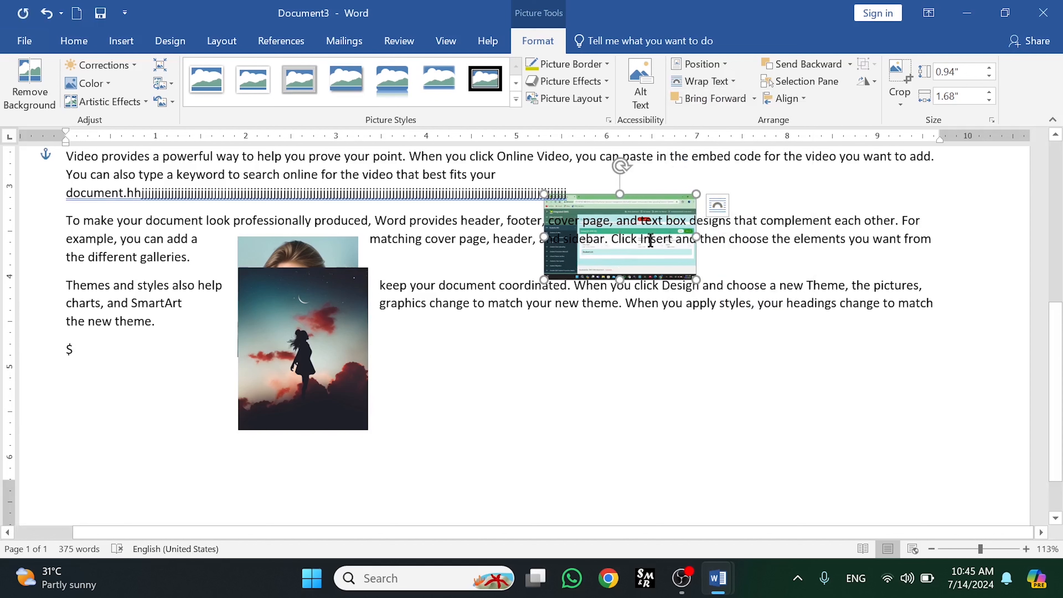
- Bring the screenshot in front of text
{"action": "left_click", "coordinate": [754, 100]}
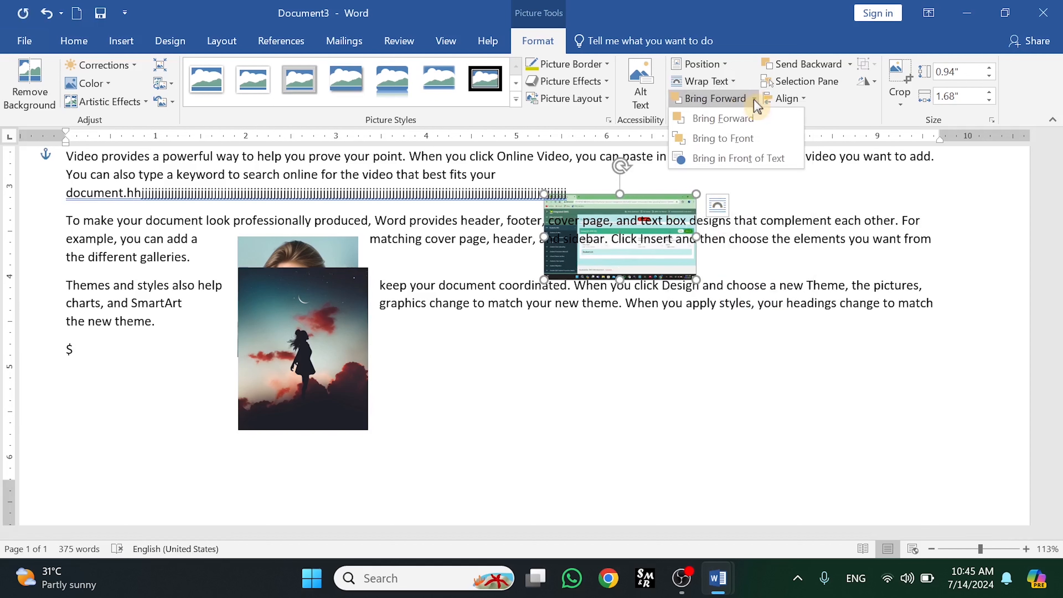
{"action": "left_click", "coordinate": [733, 167]}
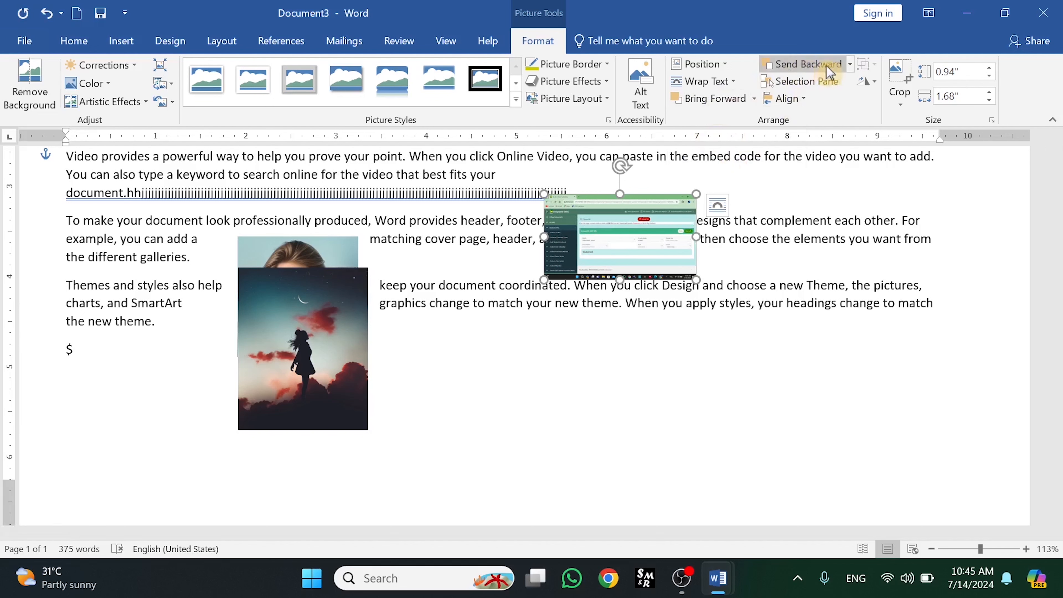
- Drag the screenshot back onto the silhouette picture
{"action": "left_click", "coordinate": [851, 65]}
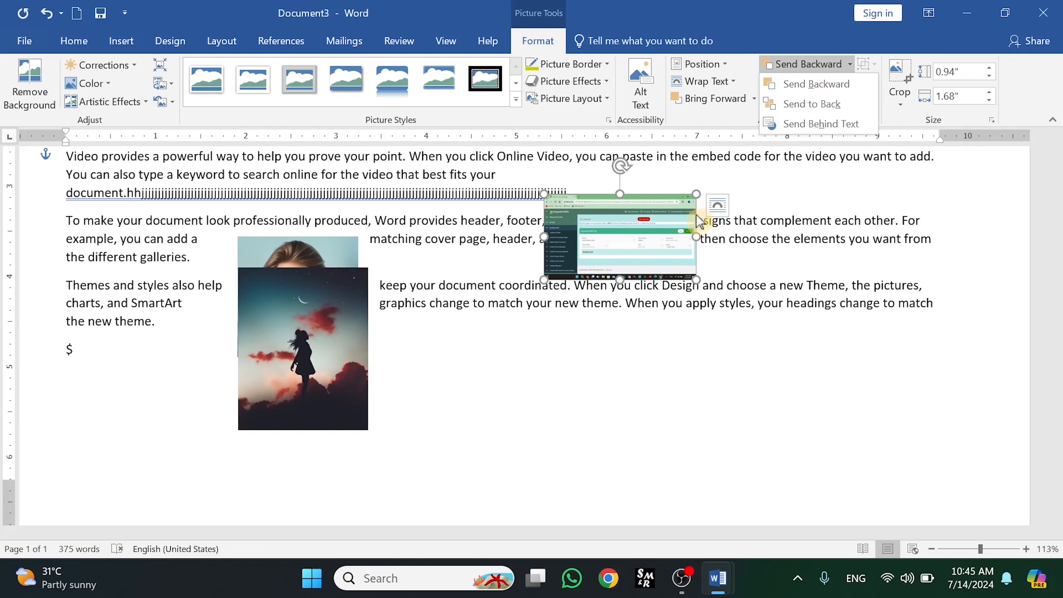
{"action": "left_click", "coordinate": [632, 251]}
{"action": "left_click_drag", "start_coordinate": [591, 248], "coordinate": [309, 323]}
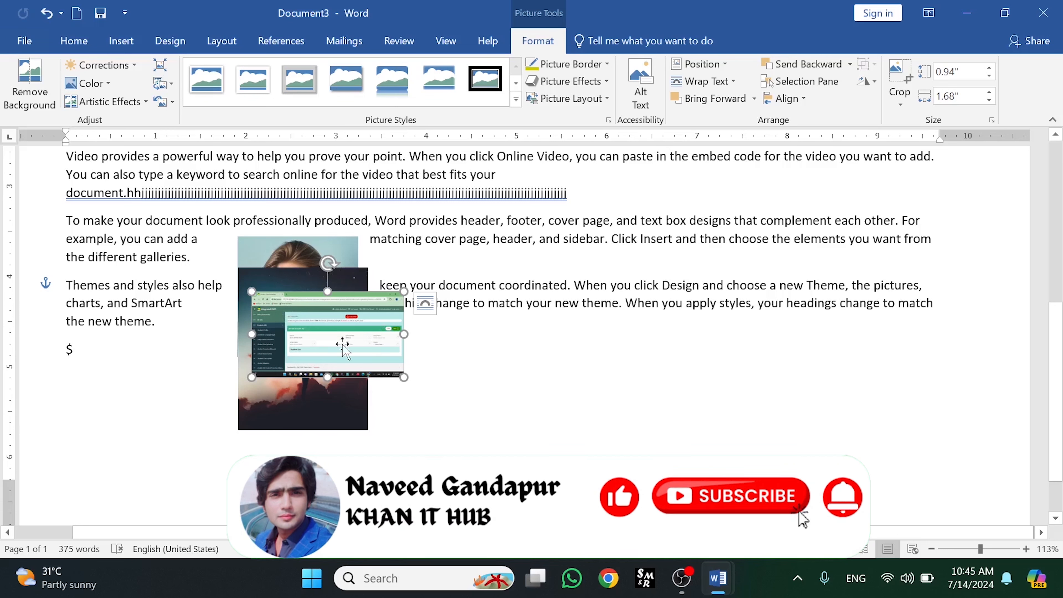
- Send the screenshot backward, then send it to the back
{"action": "left_click", "coordinate": [803, 64]}
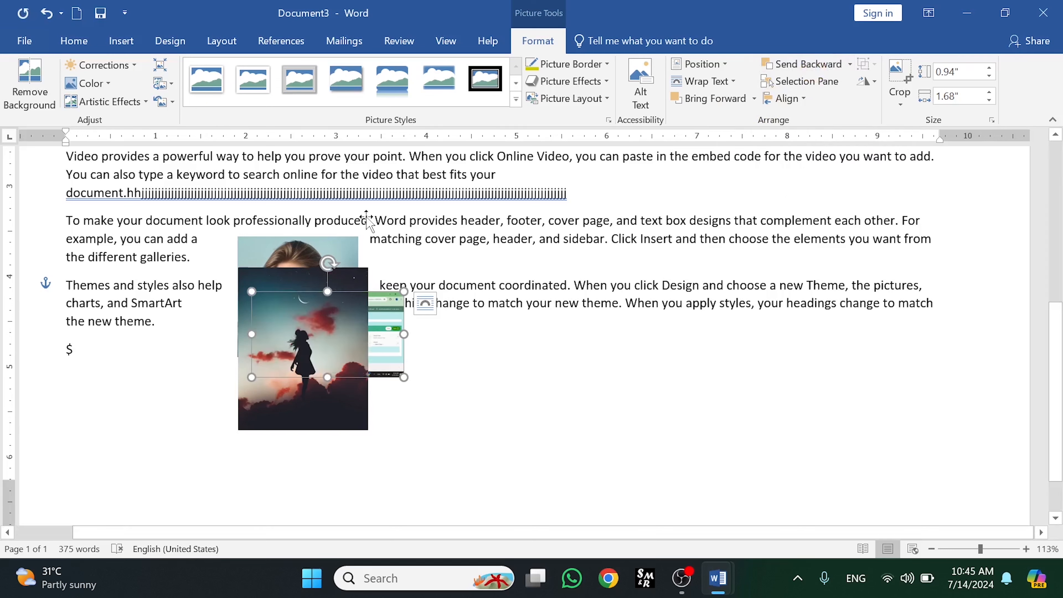
{"action": "left_click", "coordinate": [848, 64]}
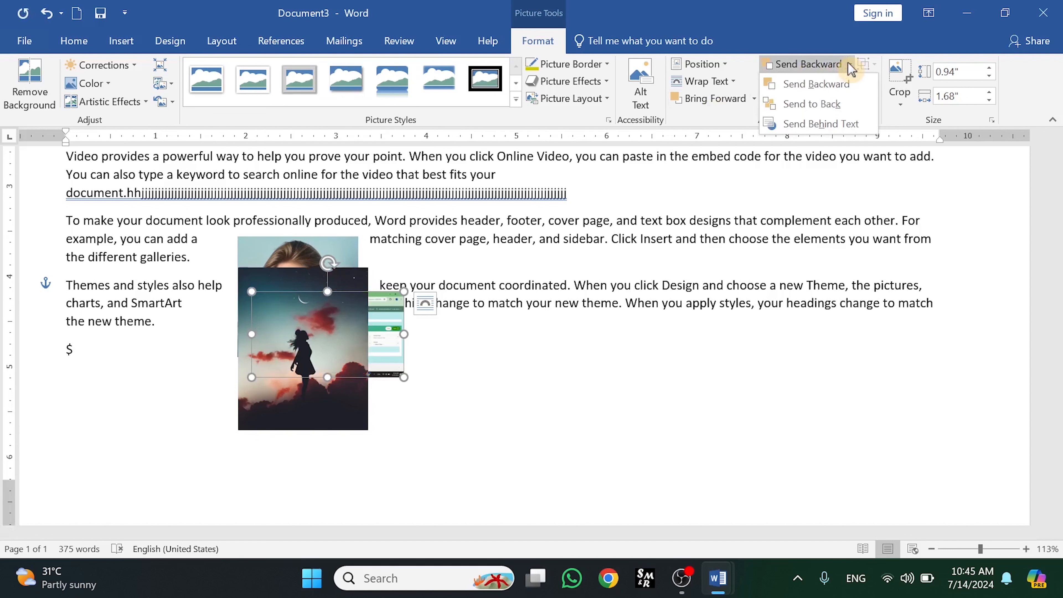
{"action": "left_click", "coordinate": [807, 104]}
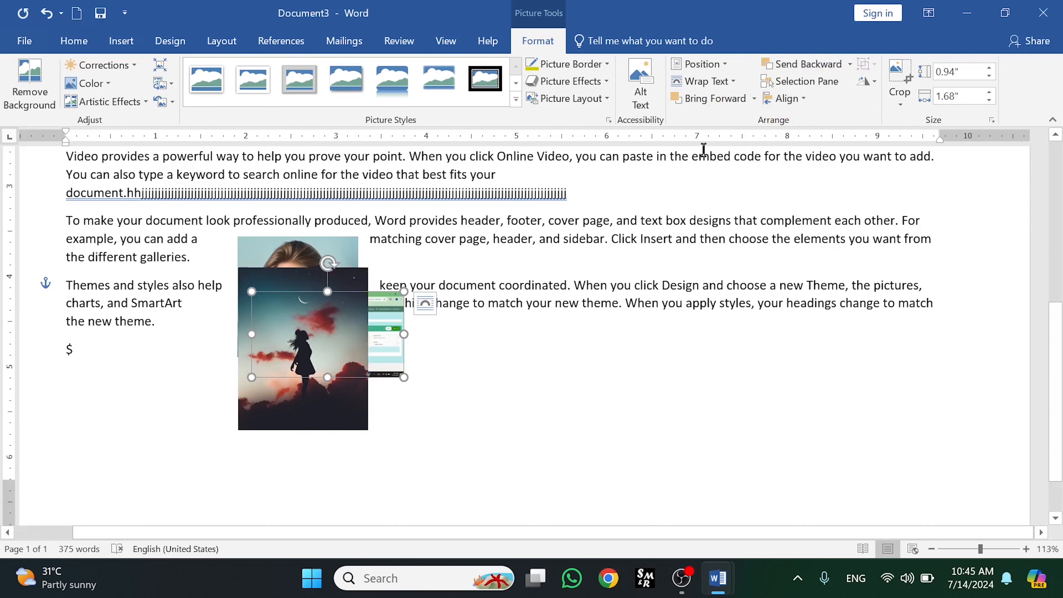
- Drag the silhouette picture to the right and the portrait to the left of the screenshot
{"action": "left_click_drag", "start_coordinate": [292, 308], "coordinate": [471, 391]}
{"action": "left_click_drag", "start_coordinate": [278, 288], "coordinate": [223, 342]}
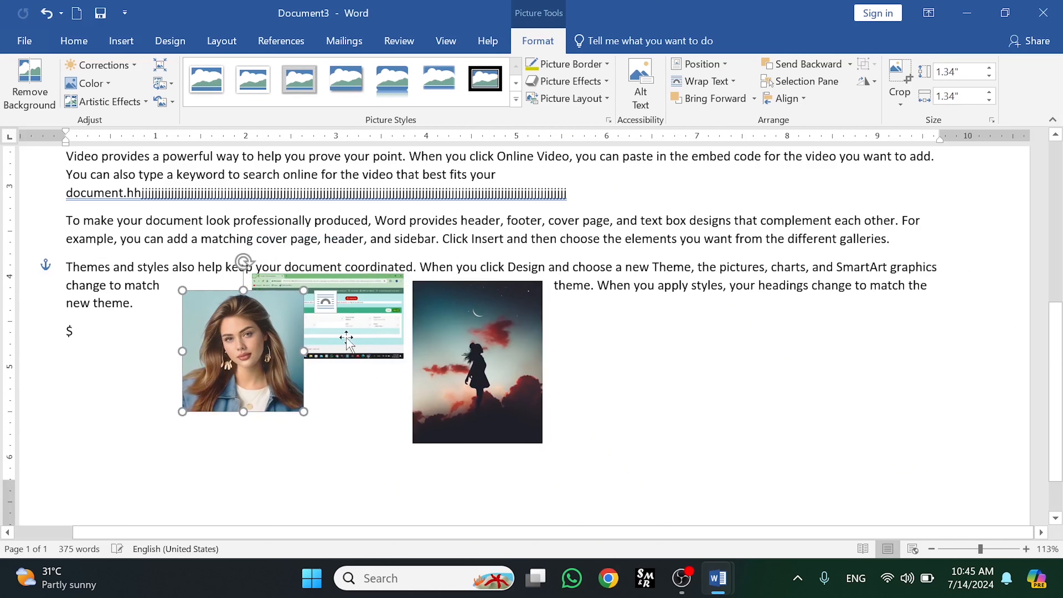
- Overlap the pictures, placing the portrait over the screenshot and the silhouette over the portrait
{"action": "left_click_drag", "start_coordinate": [276, 308], "coordinate": [346, 292]}
{"action": "left_click", "coordinate": [460, 325]}
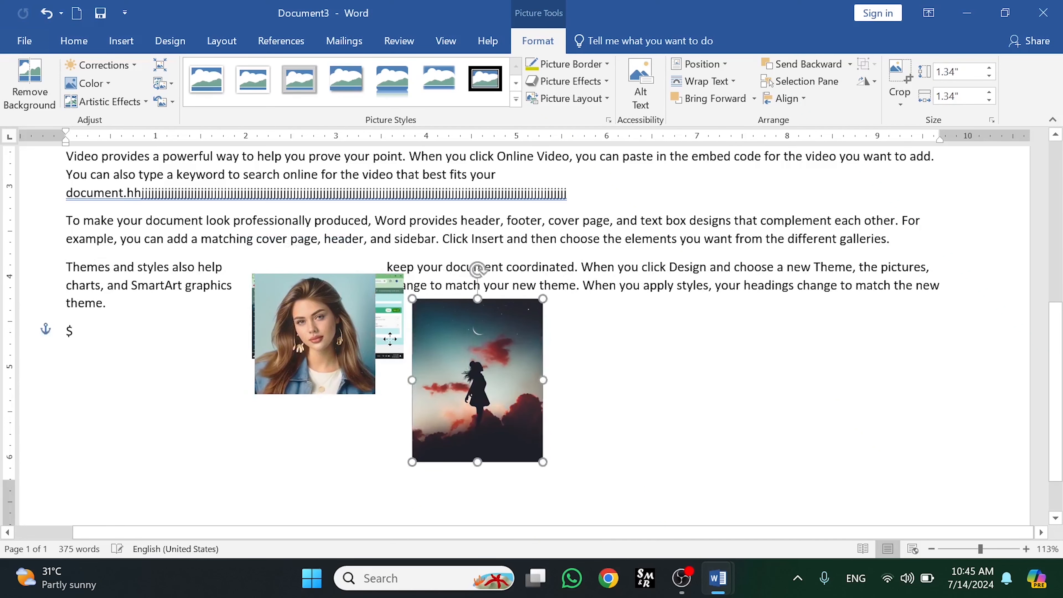
{"action": "left_click_drag", "start_coordinate": [460, 324], "coordinate": [260, 336]}
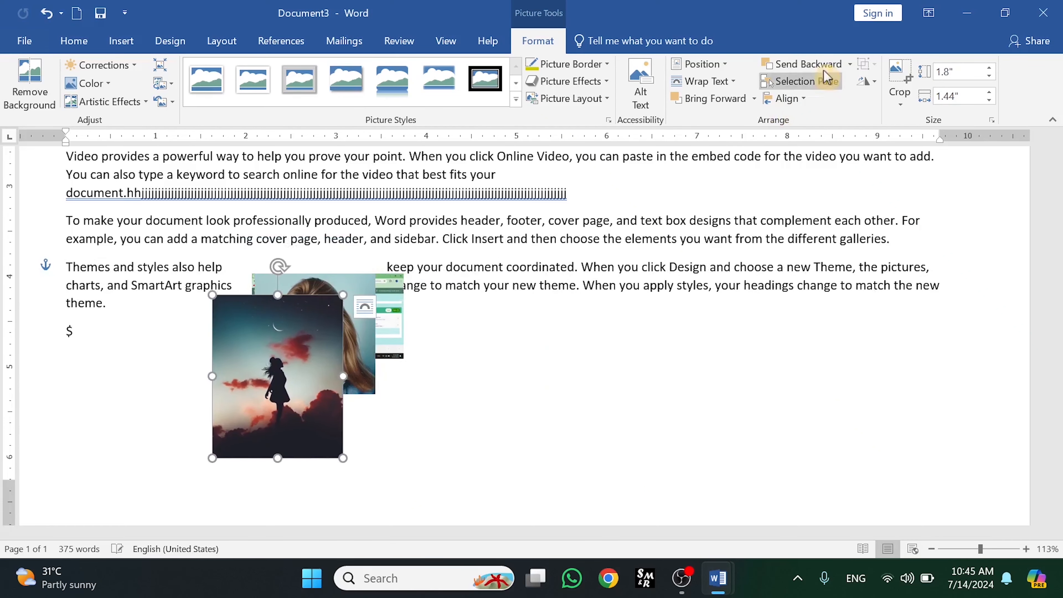
- Move the screenshot up onto the paragraphs above and send it behind text
{"action": "left_click", "coordinate": [851, 64]}
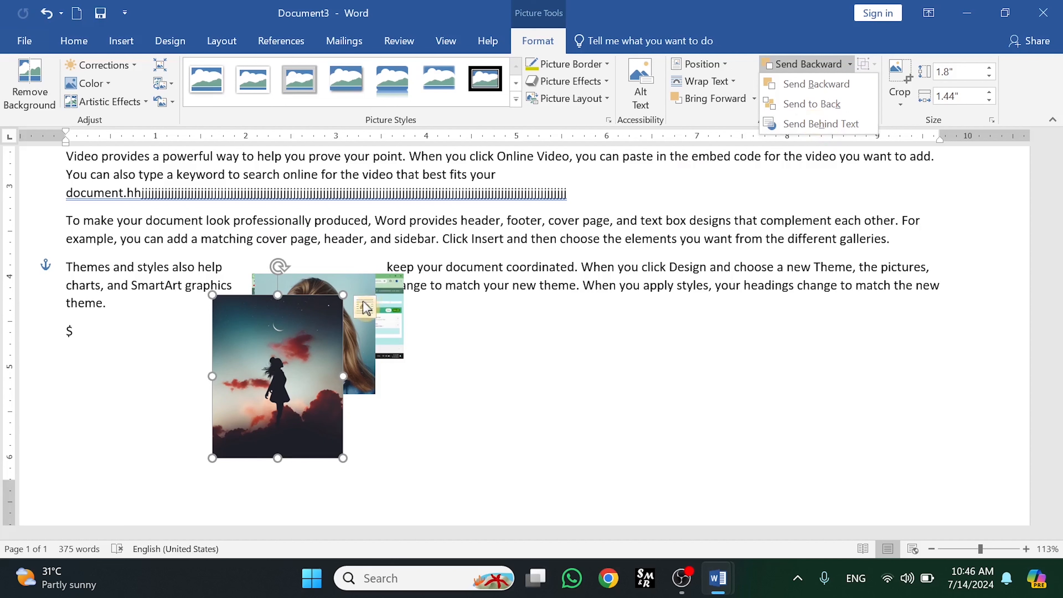
{"action": "left_click", "coordinate": [410, 288]}
{"action": "left_click_drag", "start_coordinate": [391, 310], "coordinate": [598, 260]}
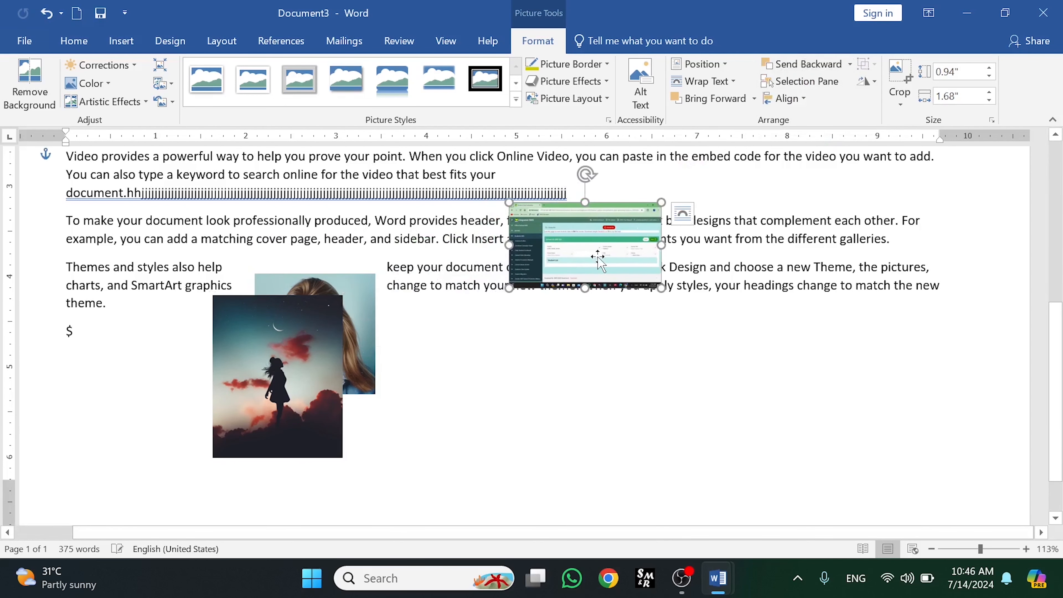
{"action": "left_click", "coordinate": [850, 64]}
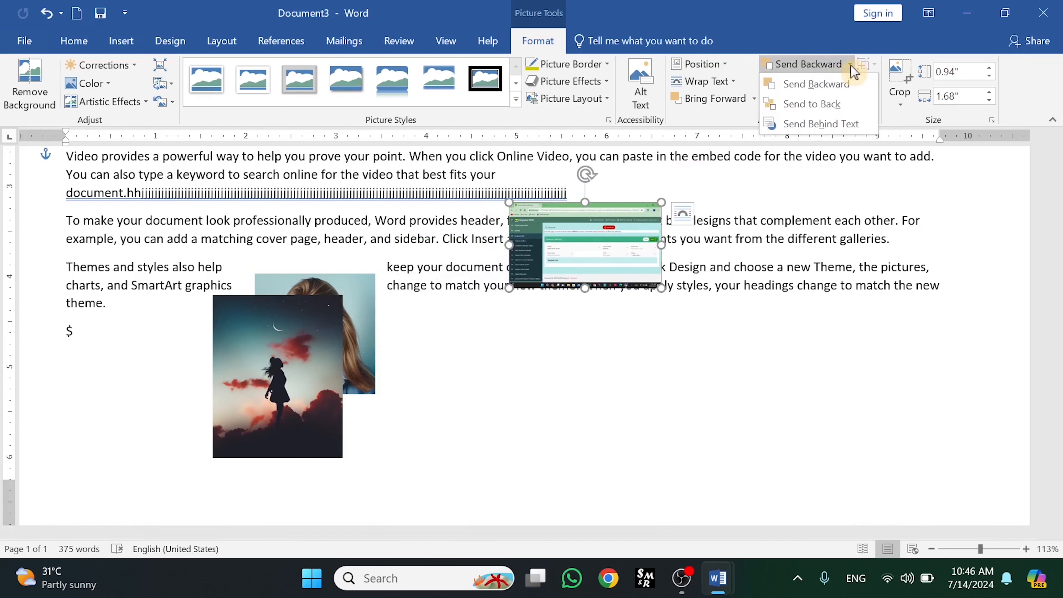
{"action": "left_click", "coordinate": [800, 124]}
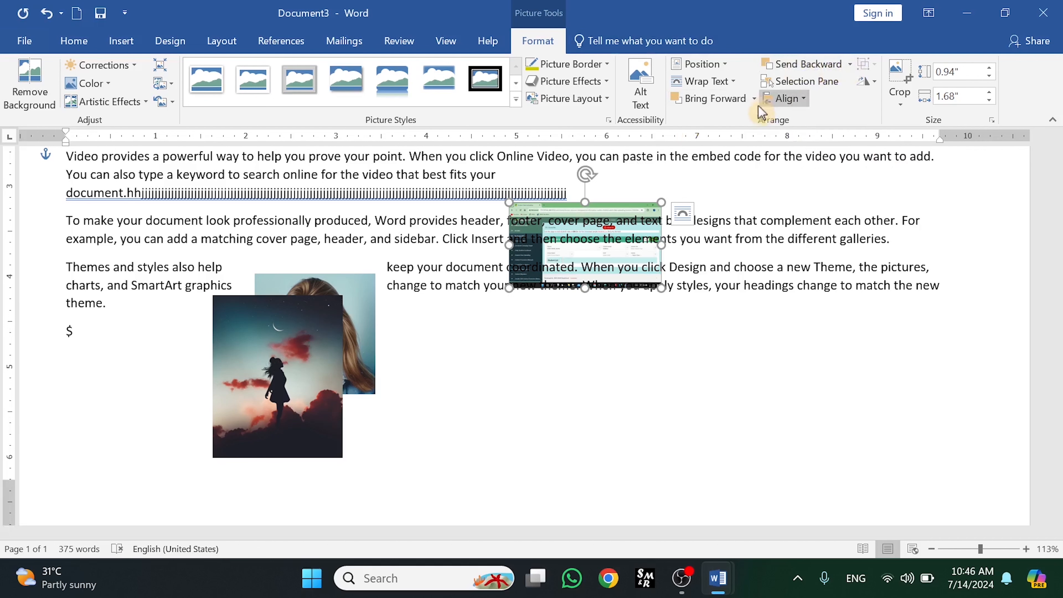
- Bring the screenshot in front of text
{"action": "left_click", "coordinate": [754, 98]}
{"action": "left_click", "coordinate": [738, 160]}
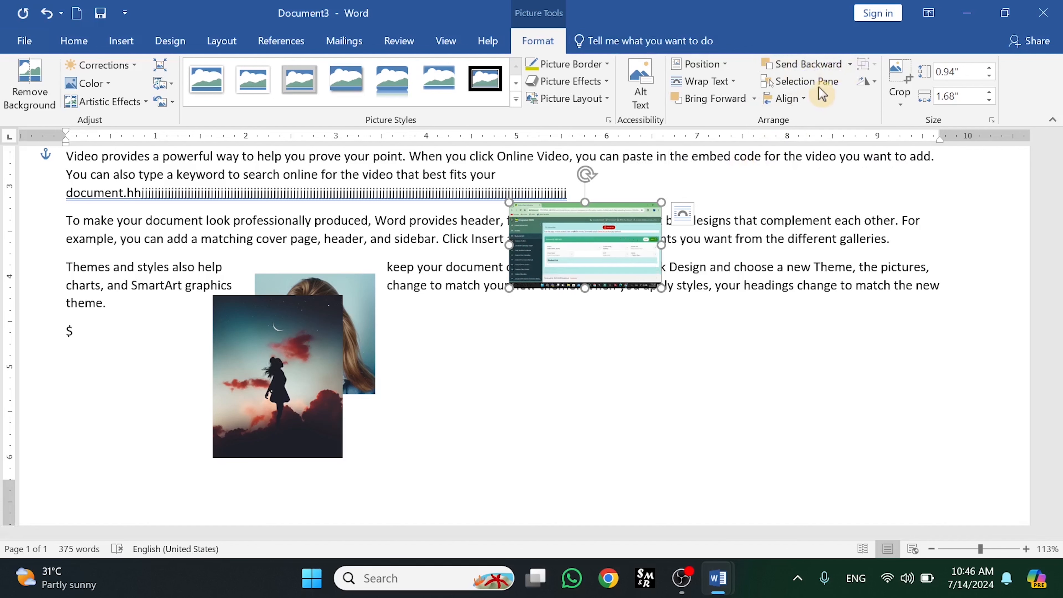
- Open the Selection Pane, hide all pictures, and show them all again
{"action": "left_click", "coordinate": [794, 83]}
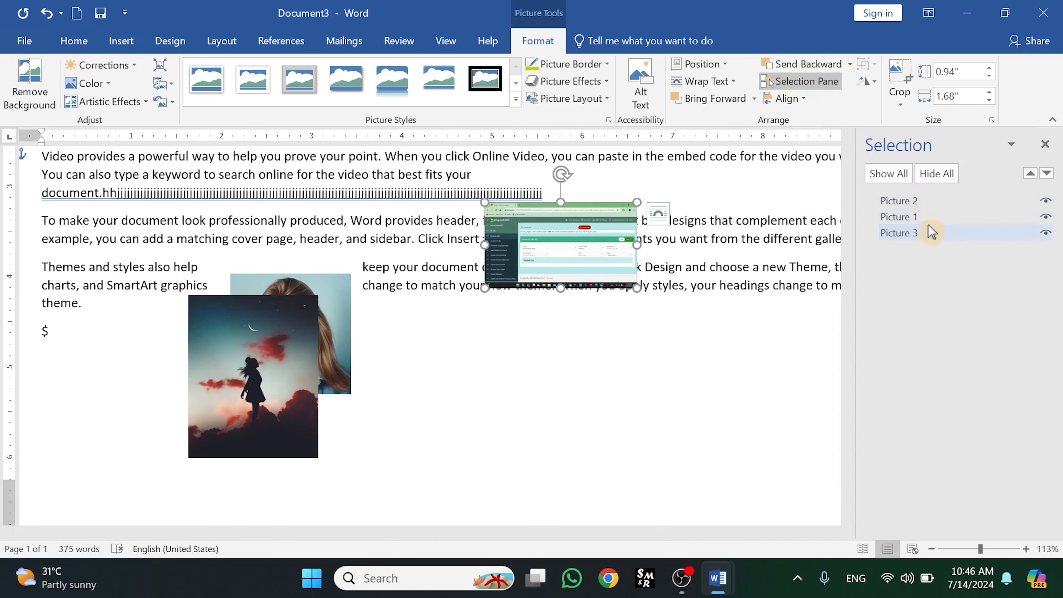
{"action": "left_click", "coordinate": [931, 175]}
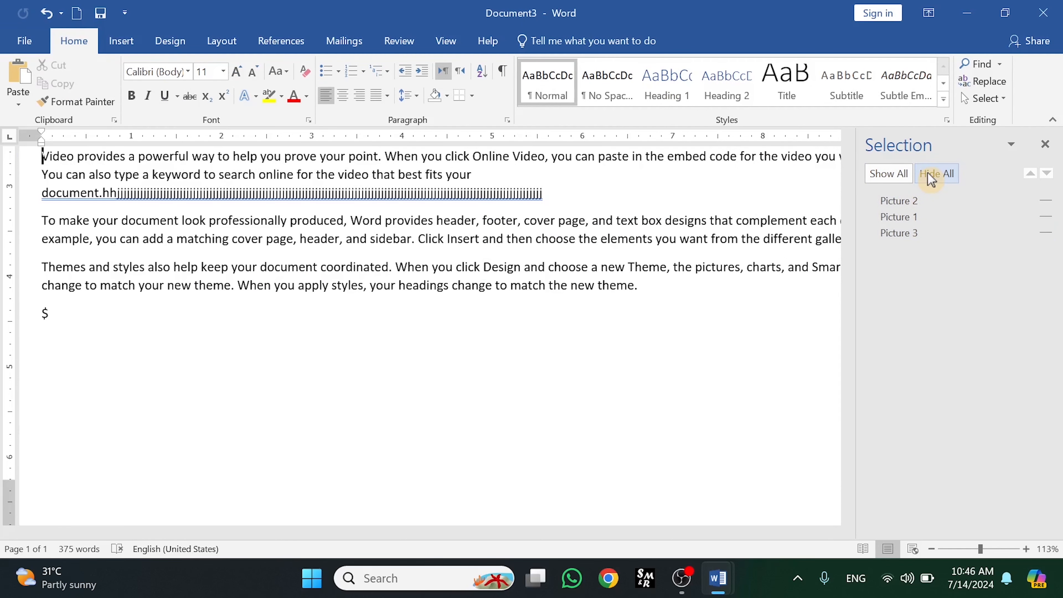
{"action": "left_click", "coordinate": [887, 175]}
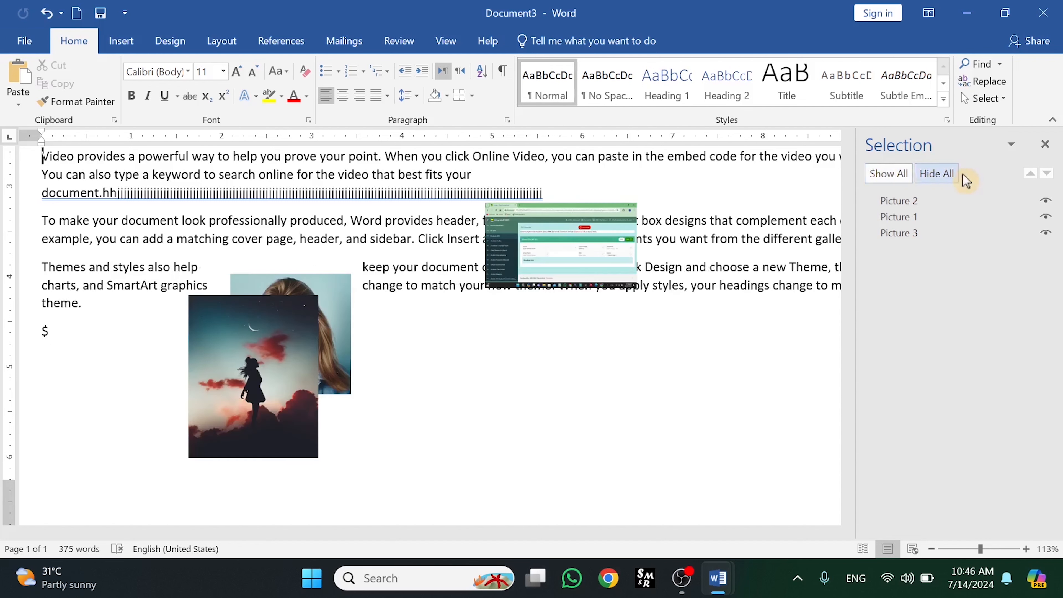
- Hide each picture one by one in the Selection Pane, show each again, and close the pane
{"action": "left_click", "coordinate": [1046, 201]}
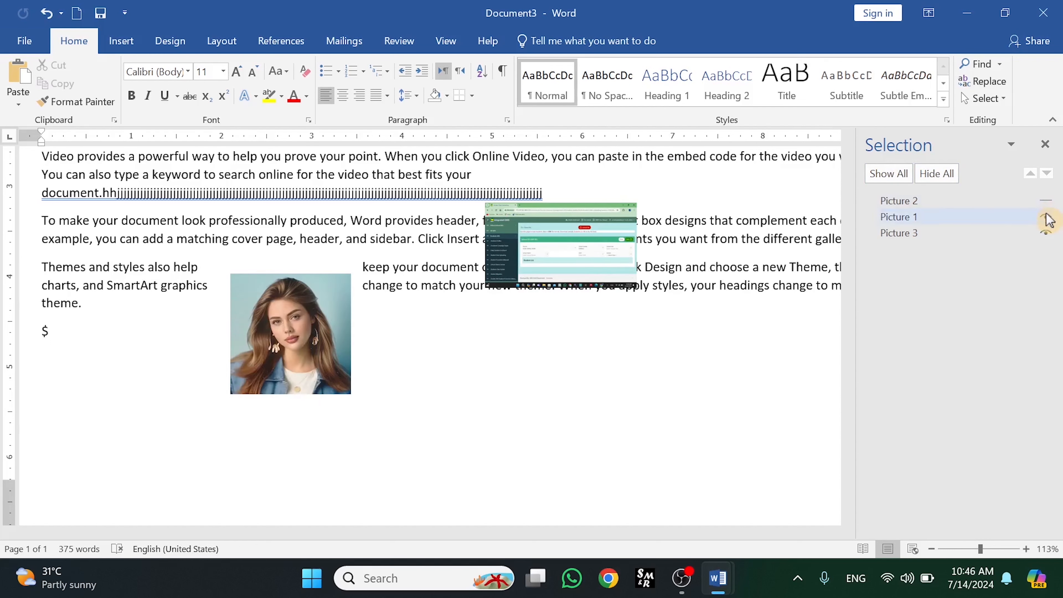
{"action": "left_click", "coordinate": [1046, 217]}
{"action": "left_click", "coordinate": [1045, 232]}
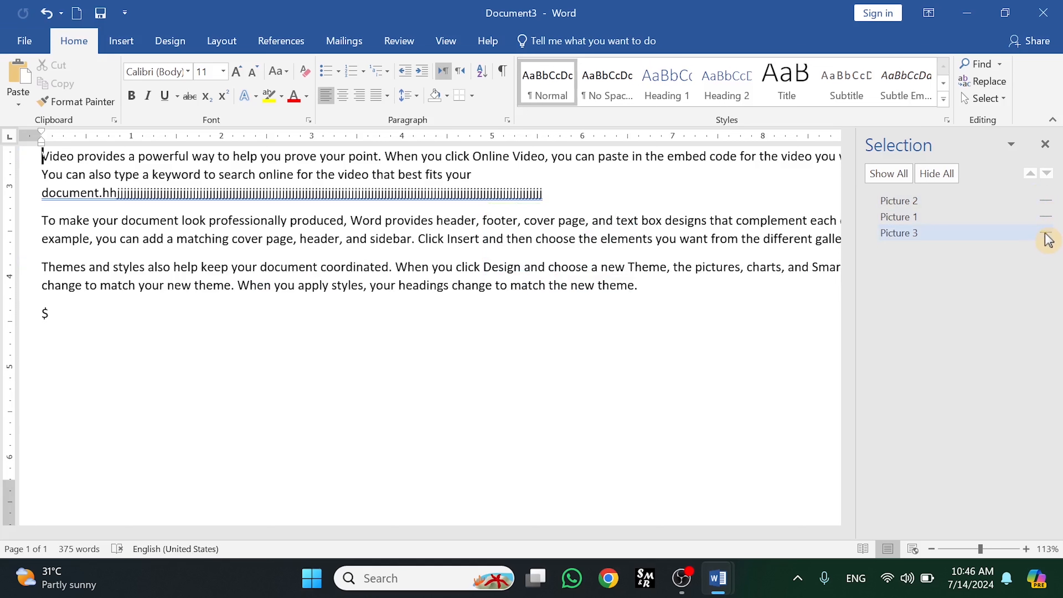
{"action": "left_click", "coordinate": [1045, 232]}
{"action": "left_click", "coordinate": [1046, 217]}
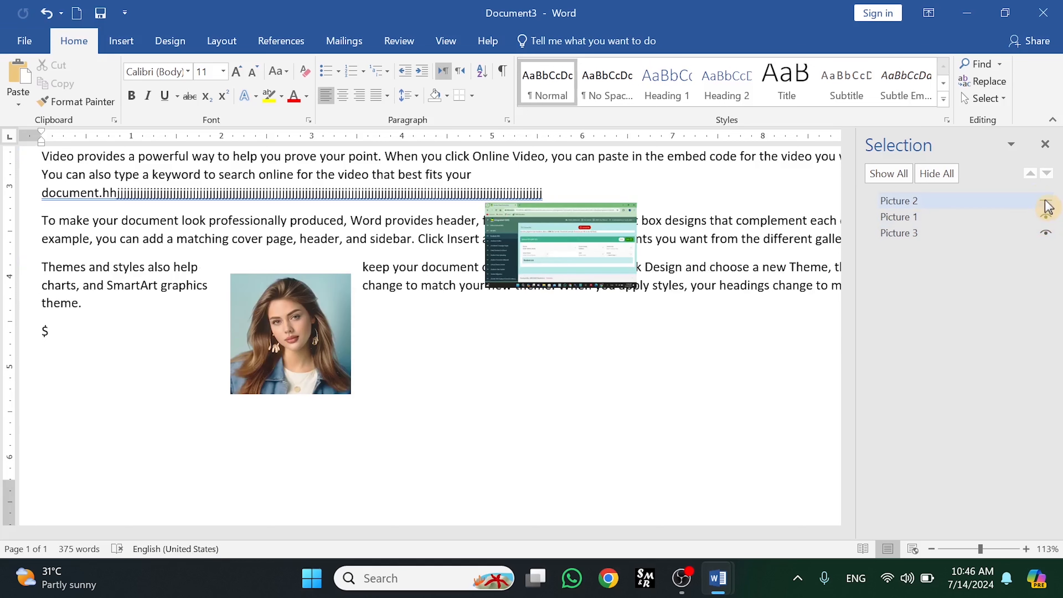
{"action": "left_click", "coordinate": [1045, 202]}
{"action": "left_click", "coordinate": [1048, 148]}
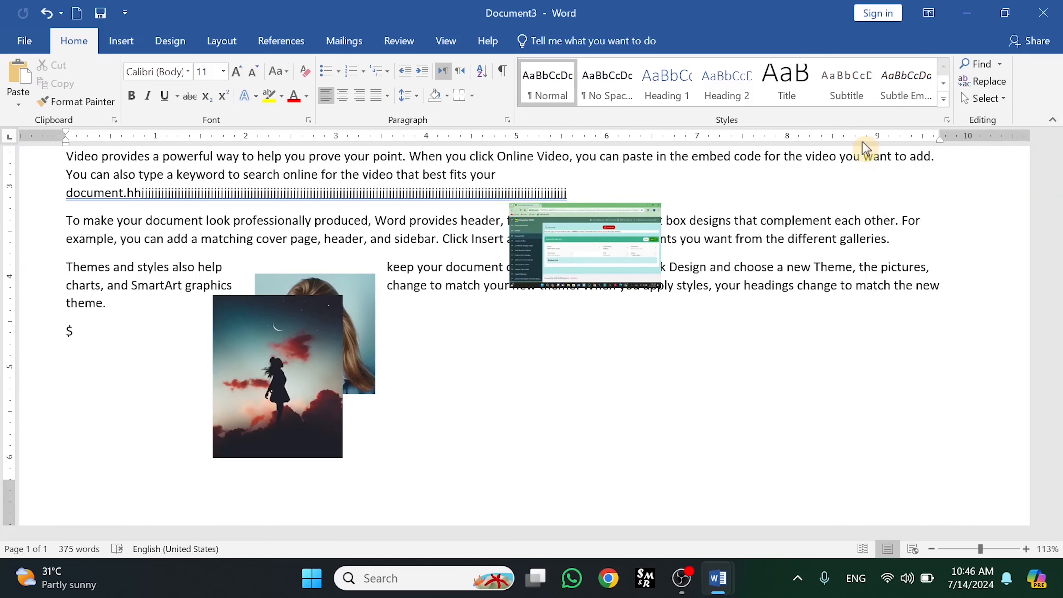
{"action": "left_click", "coordinate": [582, 256]}
{"action": "left_click", "coordinate": [542, 43]}
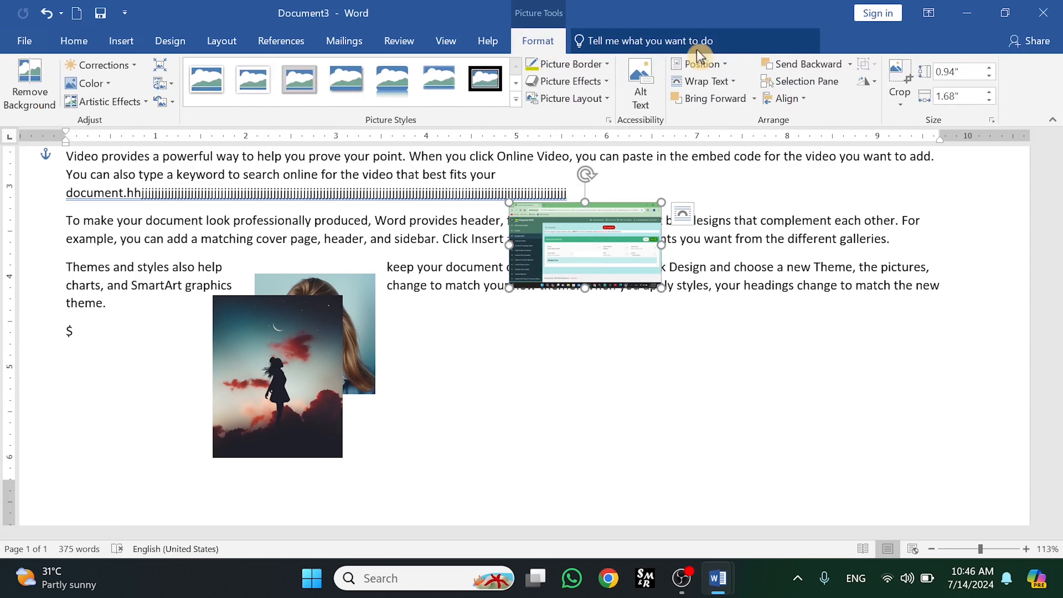
{"action": "left_click", "coordinate": [804, 100]}
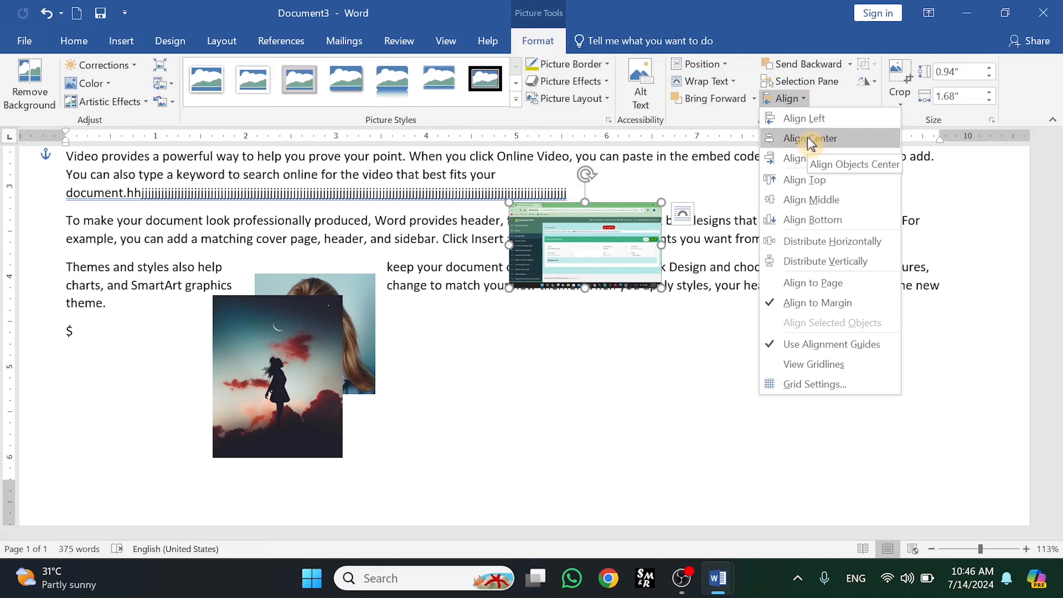
{"action": "left_click", "coordinate": [305, 343]}
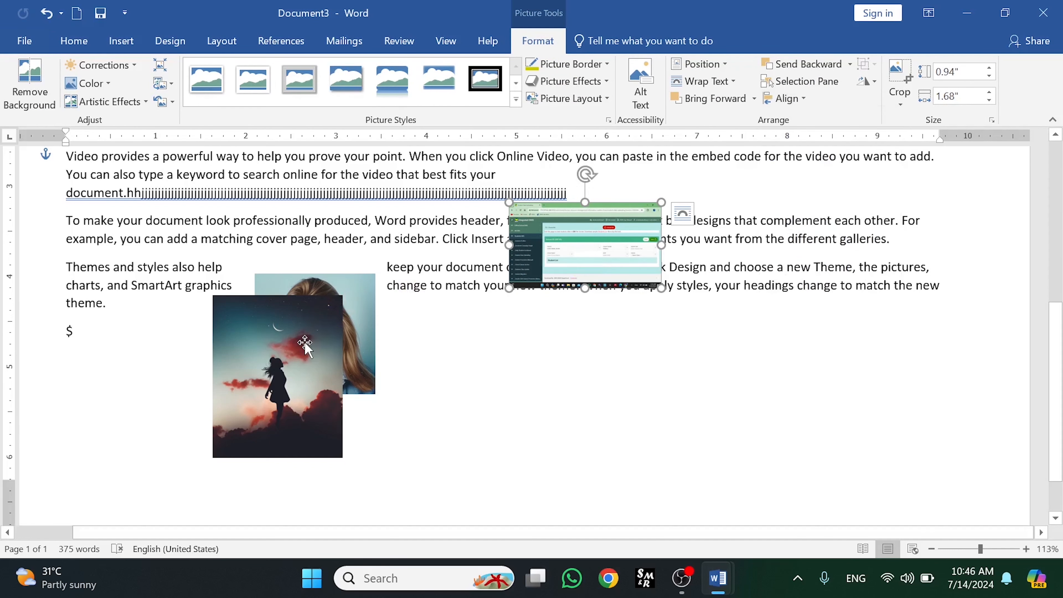
{"action": "left_click", "coordinate": [308, 340]}
- Move the screenshot lower and place the silhouette and portrait side by side under the text
{"action": "left_click", "coordinate": [572, 254]}
{"action": "left_click_drag", "start_coordinate": [572, 253], "coordinate": [568, 319]}
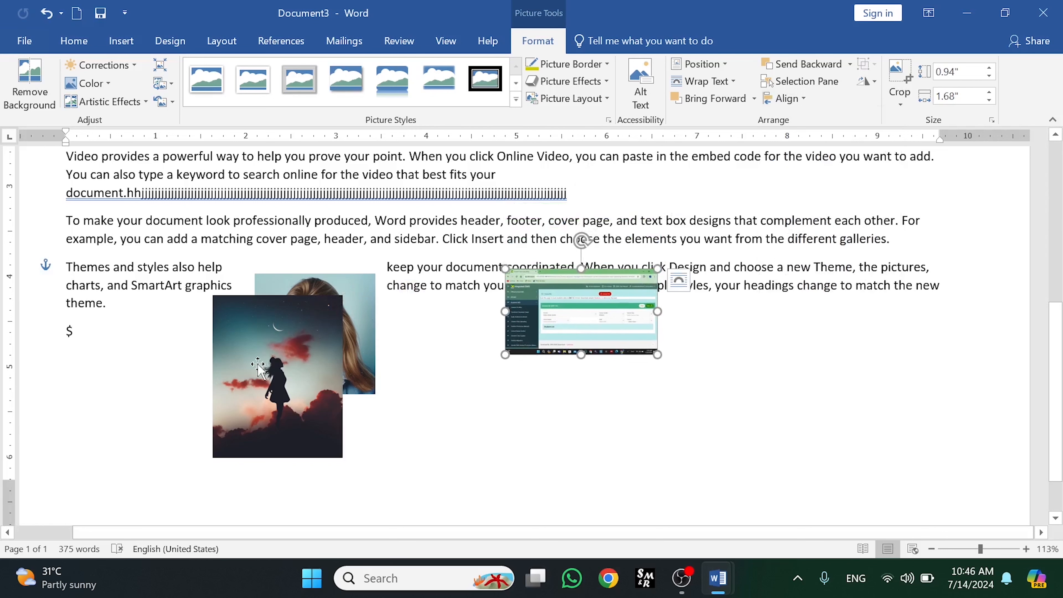
{"action": "left_click_drag", "start_coordinate": [257, 367], "coordinate": [151, 370]}
{"action": "left_click_drag", "start_coordinate": [361, 319], "coordinate": [355, 360]}
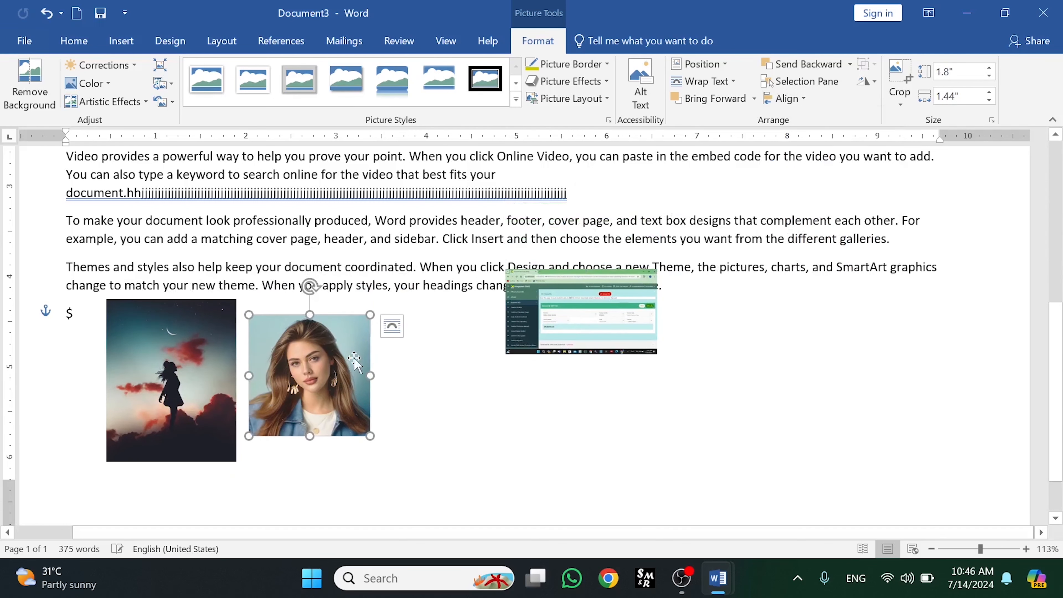
- Align the screenshot to the left margin, then centre it horizontally
{"action": "left_click", "coordinate": [556, 309]}
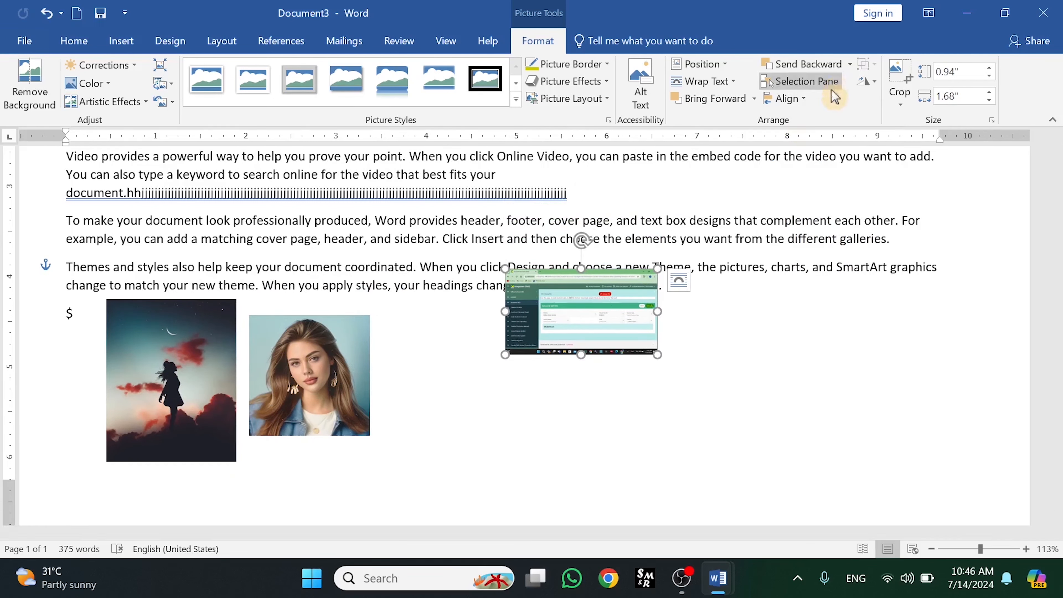
{"action": "left_click", "coordinate": [785, 98]}
{"action": "left_click", "coordinate": [807, 119]}
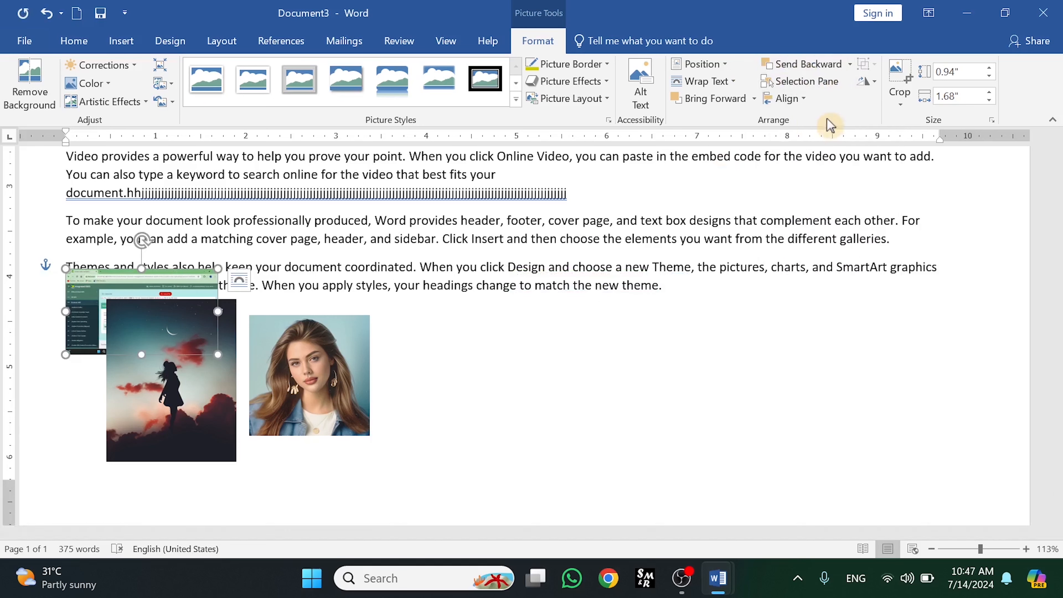
{"action": "left_click", "coordinate": [788, 98]}
{"action": "left_click", "coordinate": [812, 141]}
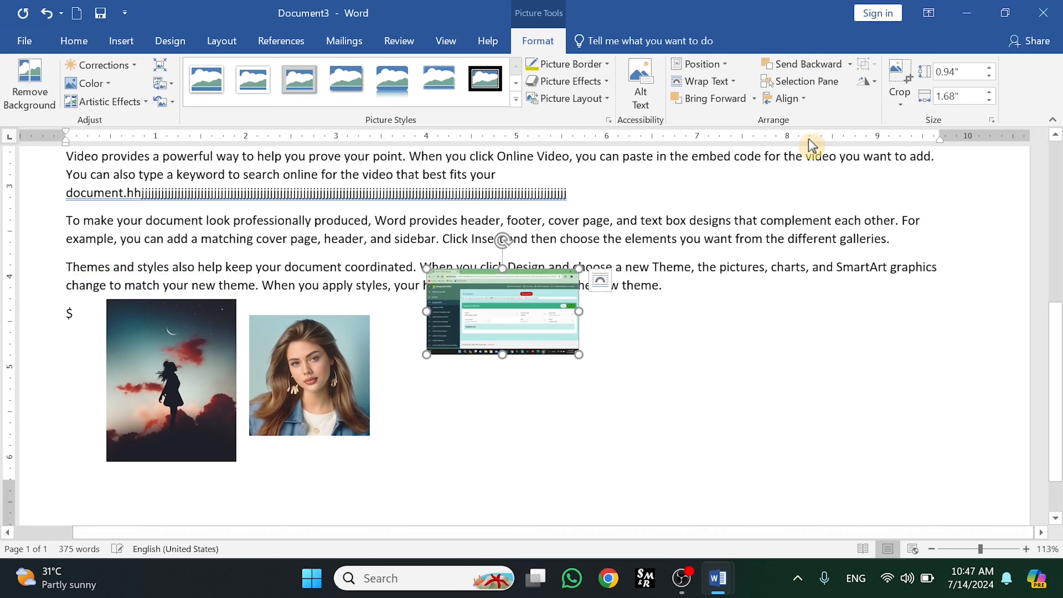
- Align the screenshot to the right margin, then to the top margin
{"action": "left_click", "coordinate": [797, 100]}
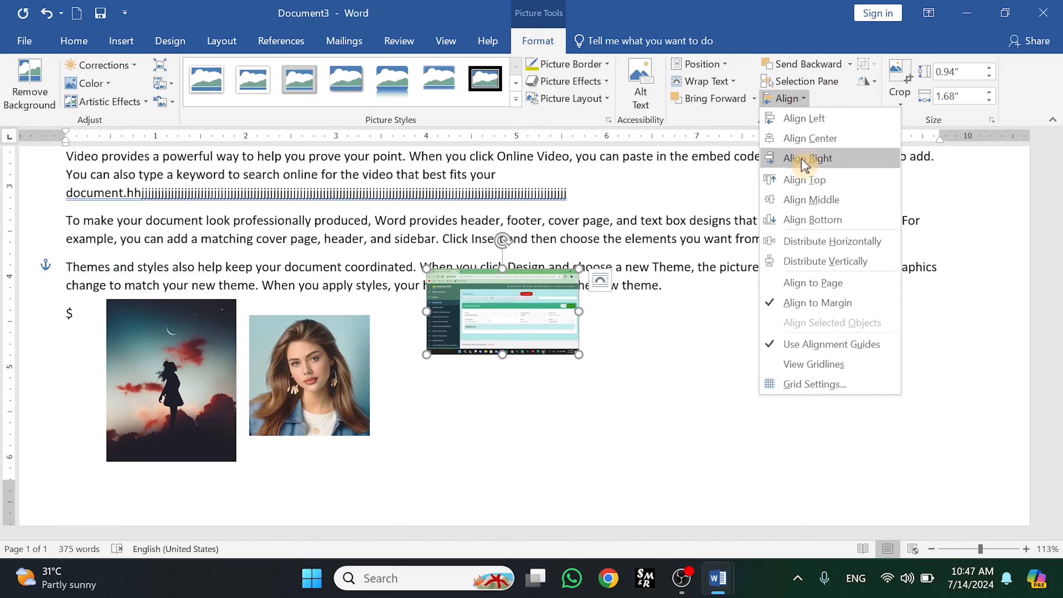
{"action": "left_click", "coordinate": [805, 158]}
{"action": "left_click", "coordinate": [806, 100]}
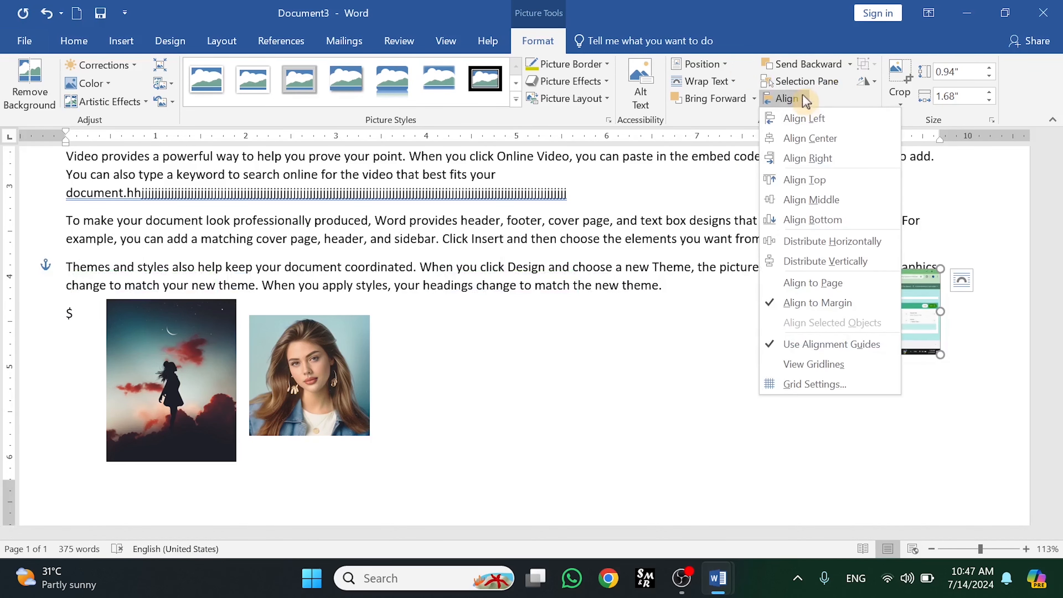
{"action": "left_click", "coordinate": [800, 180]}
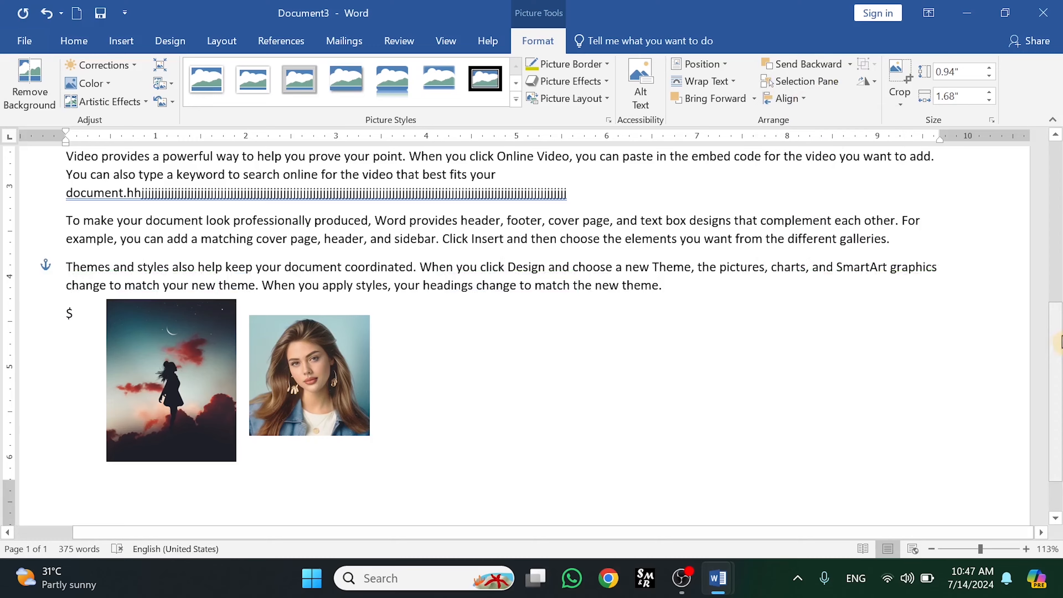
- Align the screenshot to the vertical middle of the margins
{"action": "left_click_drag", "start_coordinate": [1058, 343], "coordinate": [1059, 237]}
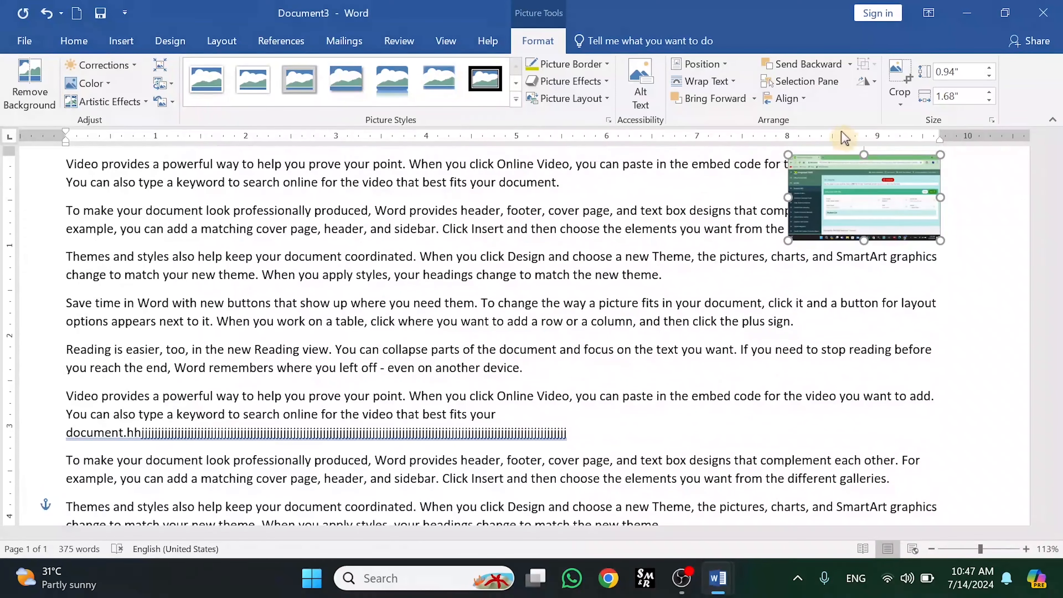
{"action": "left_click", "coordinate": [802, 101]}
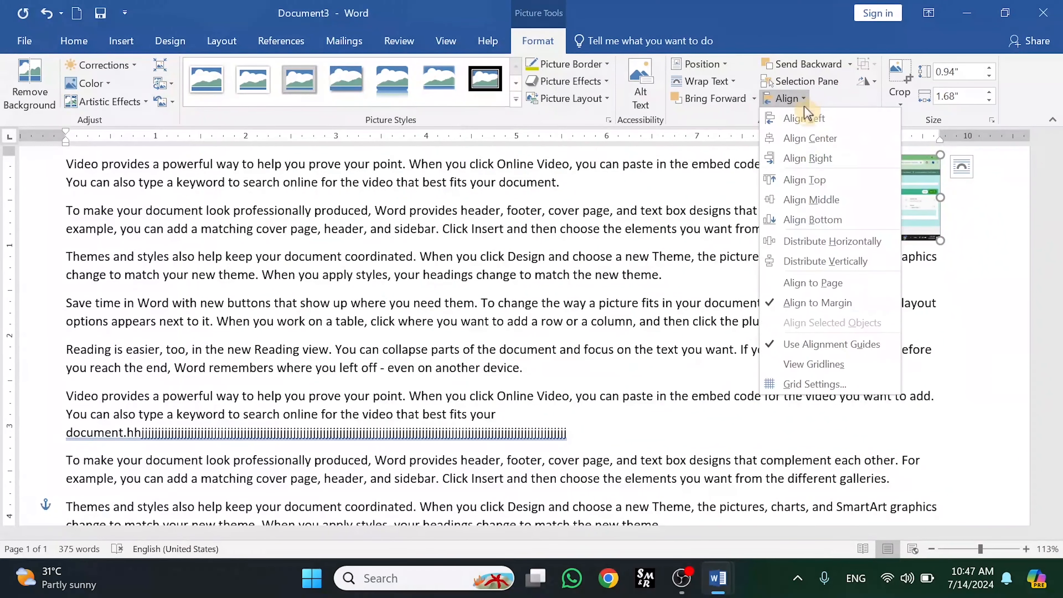
{"action": "left_click", "coordinate": [808, 201]}
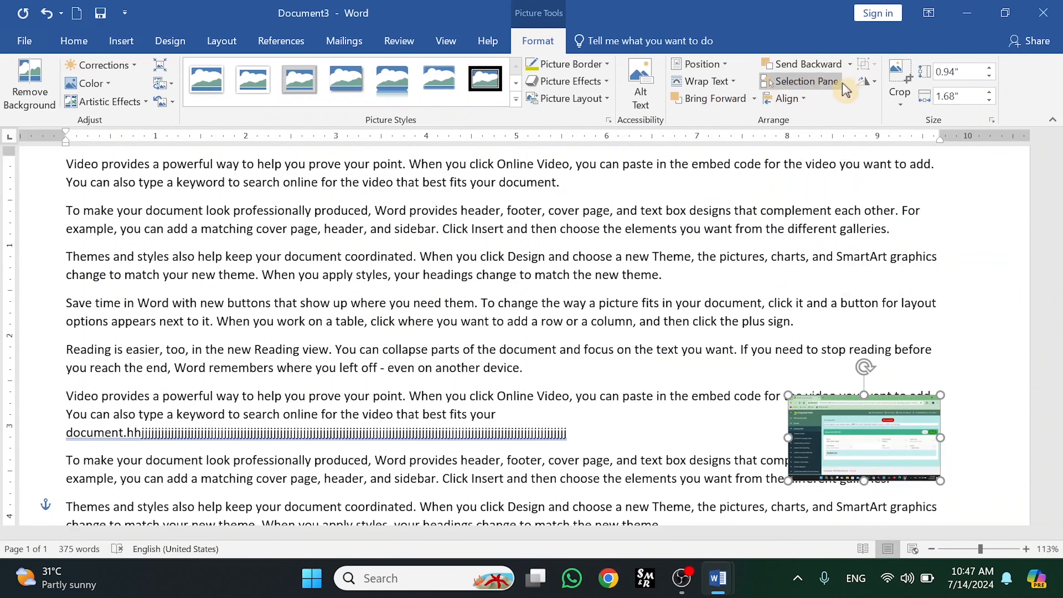
- Align the screenshot to the bottom margin
{"action": "left_click", "coordinate": [801, 98]}
{"action": "left_click", "coordinate": [812, 220]}
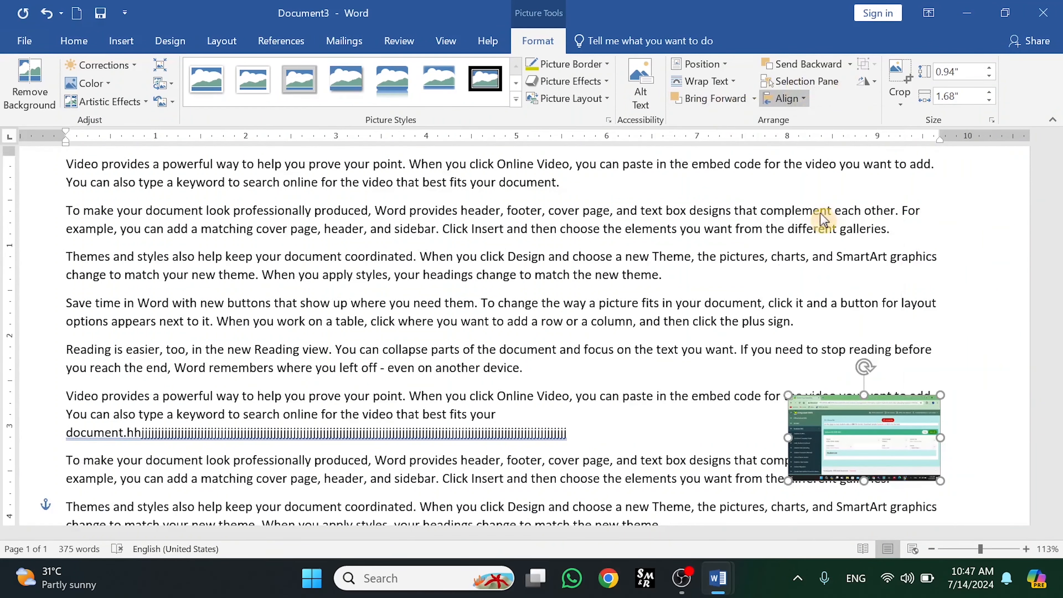
{"action": "scroll", "coordinate": [1059, 344], "scroll_direction": "down", "scroll_amount": 2}
{"action": "left_click_drag", "start_coordinate": [1062, 346], "coordinate": [1059, 186]}
{"action": "left_click", "coordinate": [805, 103]}
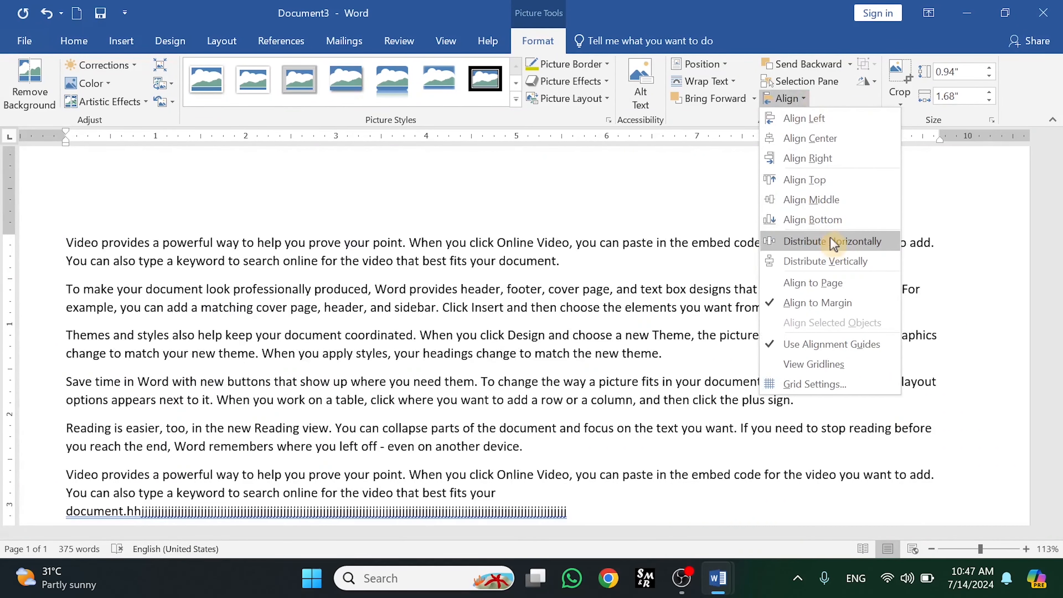
{"action": "left_click", "coordinate": [758, 265]}
{"action": "scroll", "coordinate": [1047, 354], "scroll_direction": "down", "scroll_amount": 6}
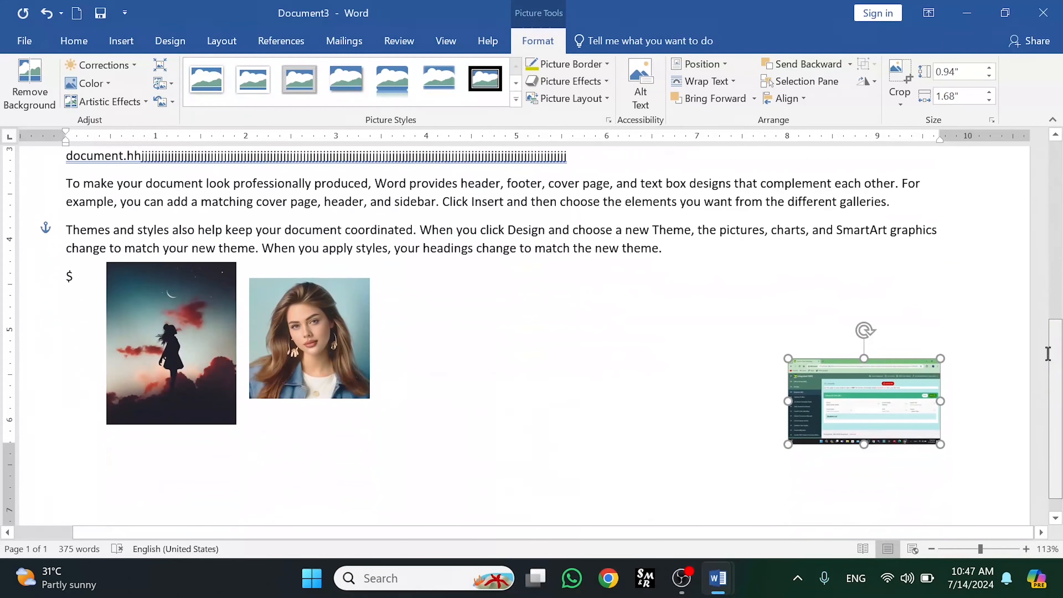
- Reposition the screenshot, portrait and silhouette into a spaced row below the last paragraph
{"action": "left_click_drag", "start_coordinate": [892, 396], "coordinate": [804, 324]}
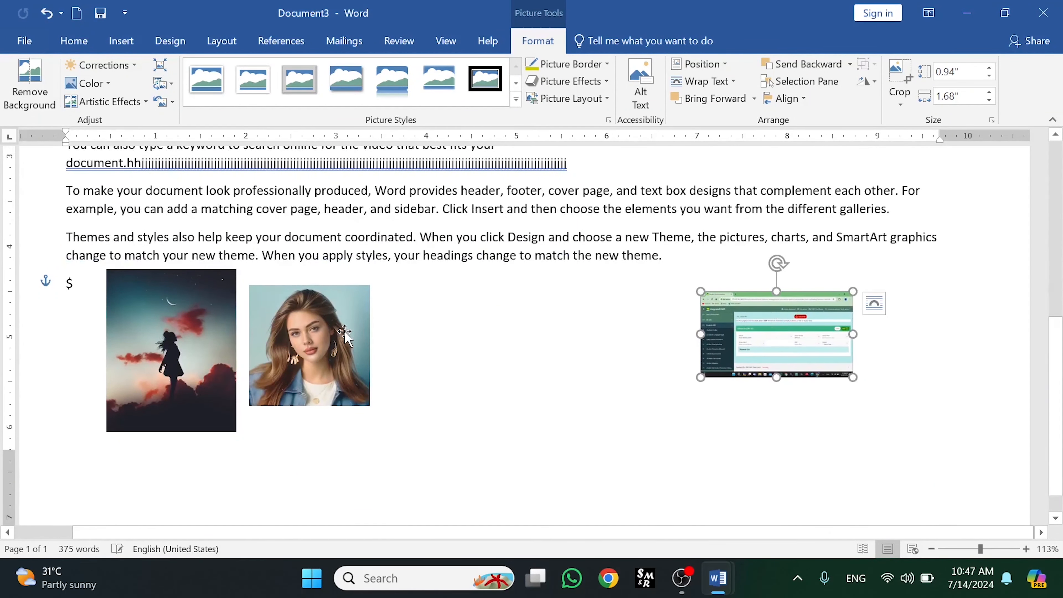
{"action": "left_click_drag", "start_coordinate": [344, 331], "coordinate": [648, 328]}
{"action": "left_click_drag", "start_coordinate": [167, 329], "coordinate": [359, 324]}
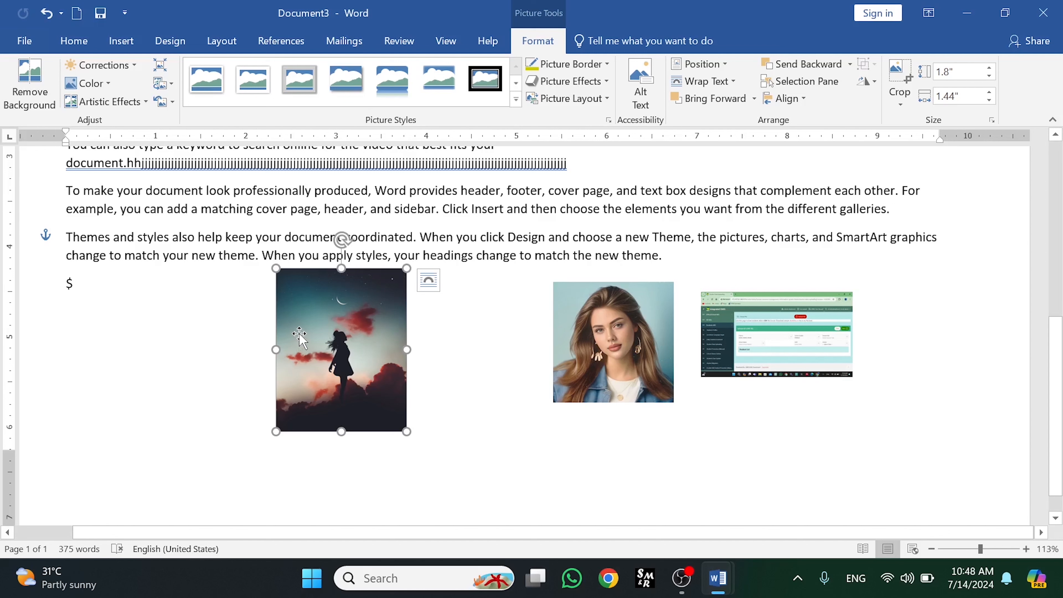
- Review the Align menu options with the portrait and screenshot selected together, then with the silhouette alone
{"action": "left_click", "coordinate": [607, 324], "text": "ctrl"}
{"action": "left_click", "coordinate": [770, 318], "text": "ctrl"}
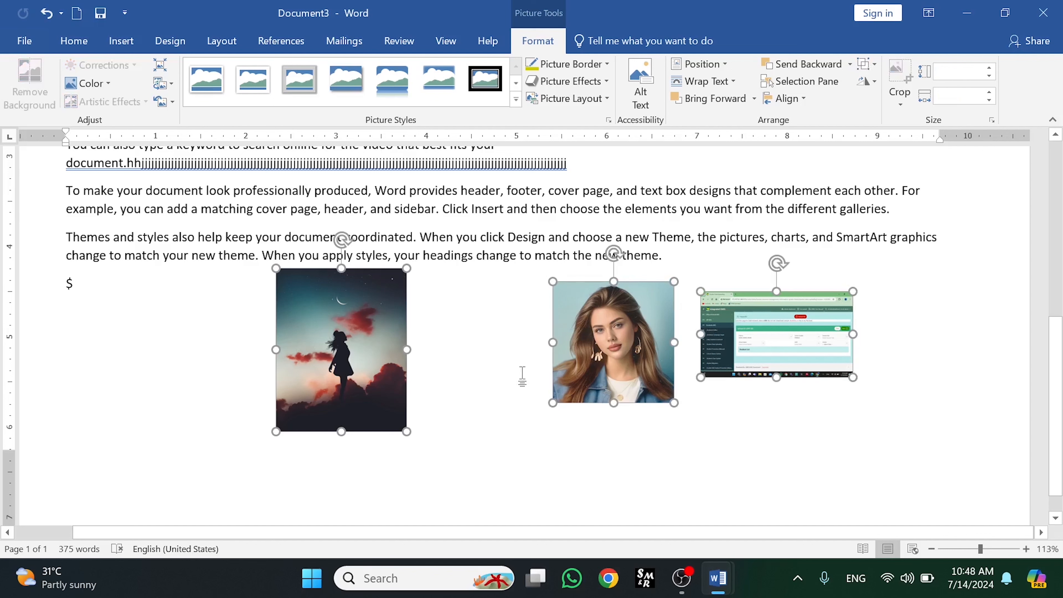
{"action": "left_click", "coordinate": [803, 99]}
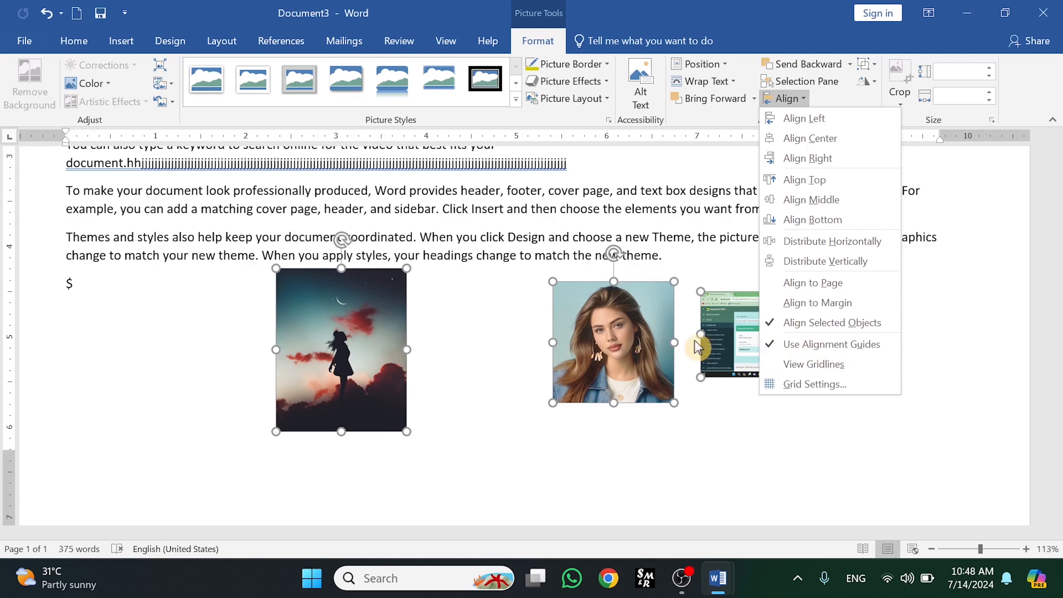
{"action": "left_click", "coordinate": [501, 404]}
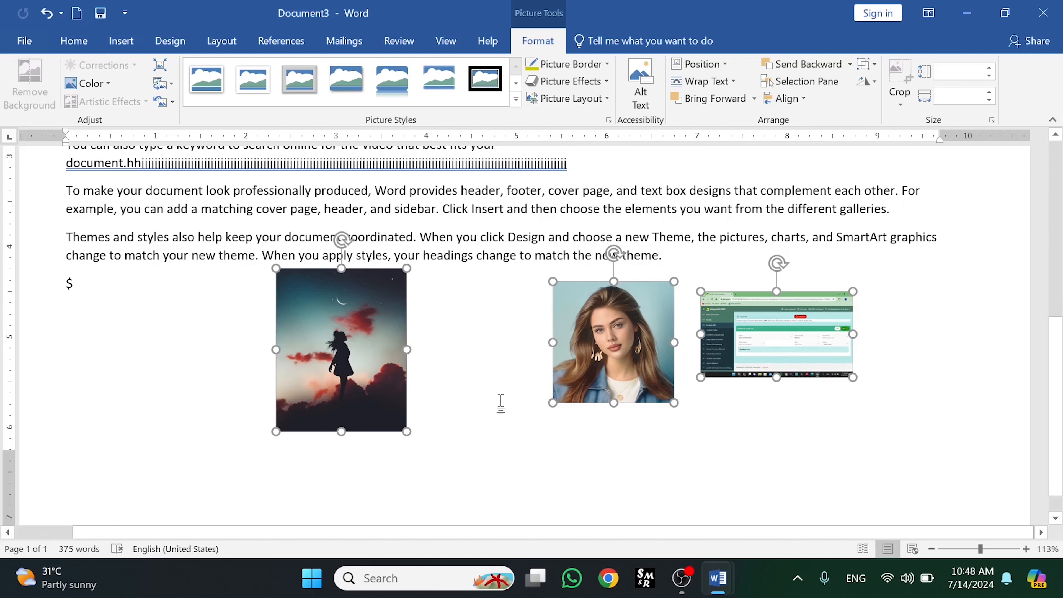
{"action": "left_click", "coordinate": [498, 401]}
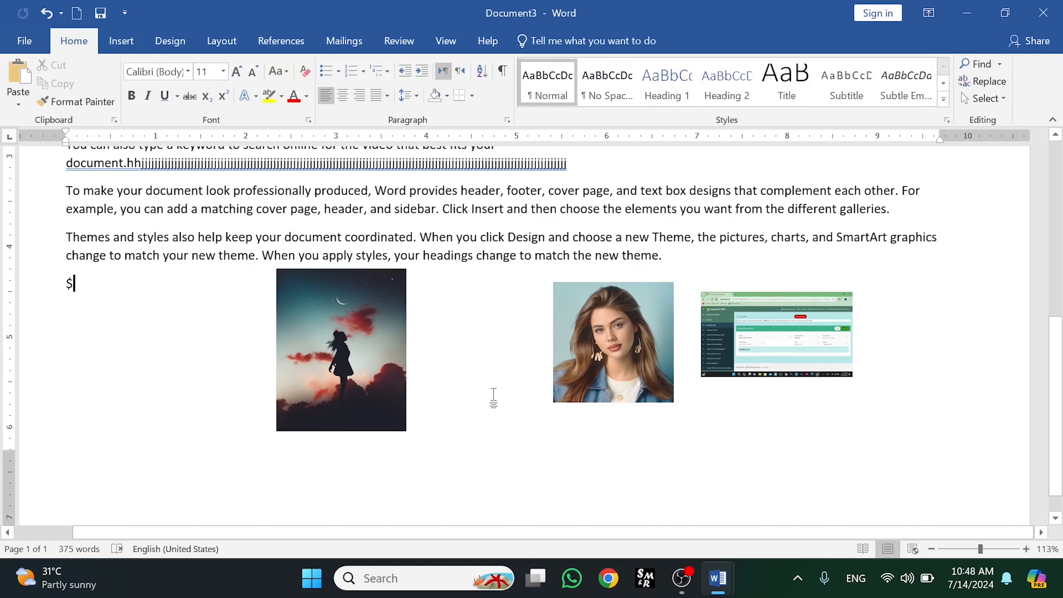
{"action": "left_click", "coordinate": [379, 323]}
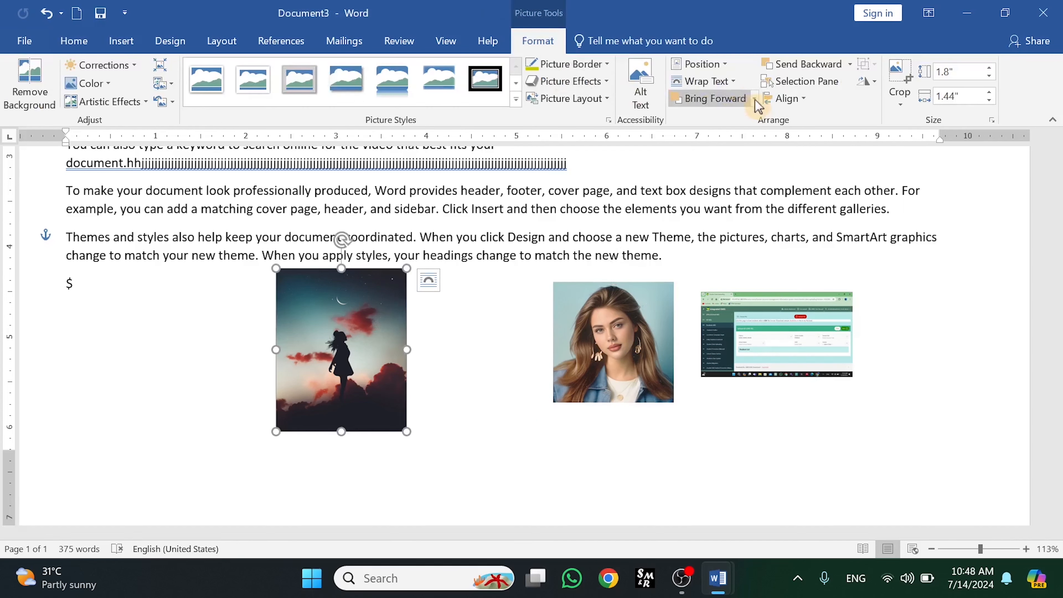
{"action": "left_click", "coordinate": [804, 101]}
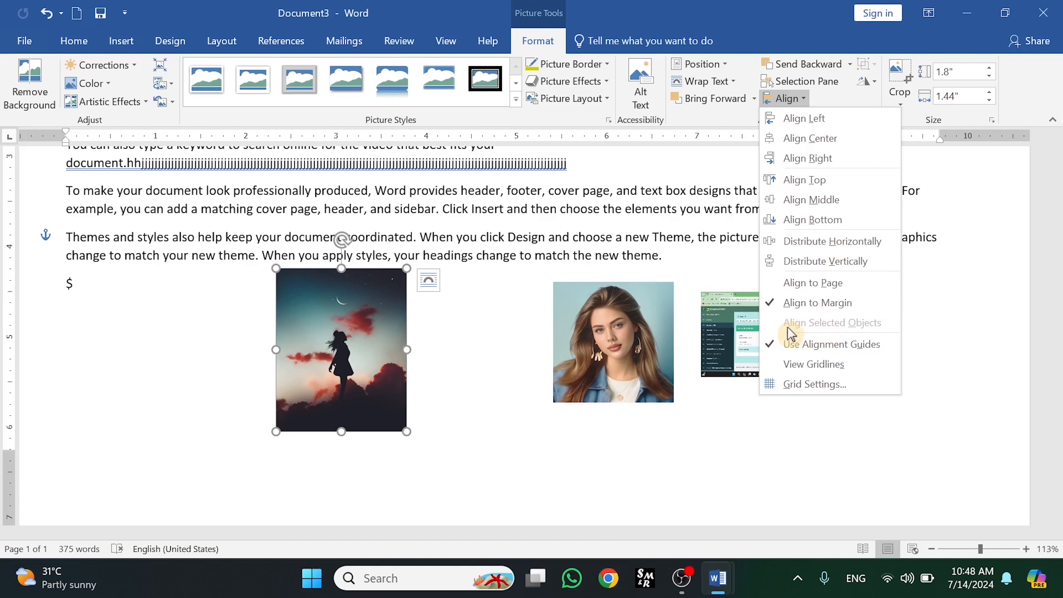
{"action": "left_click", "coordinate": [392, 364]}
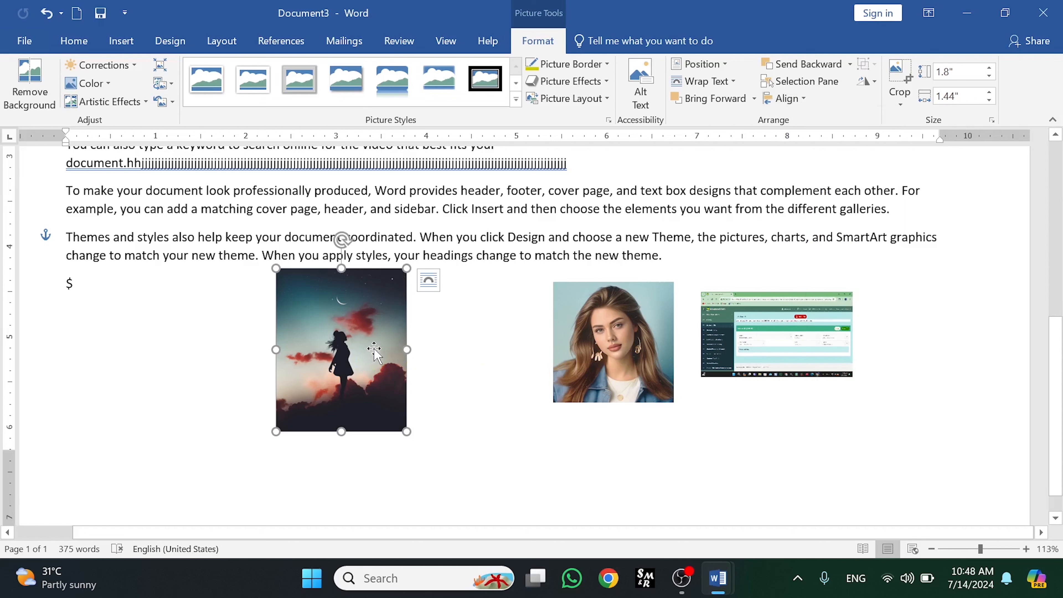
- Select the portrait and the screenshot and distribute them horizontally
{"action": "left_click", "coordinate": [603, 333], "text": "ctrl"}
{"action": "left_click", "coordinate": [772, 331], "text": "ctrl"}
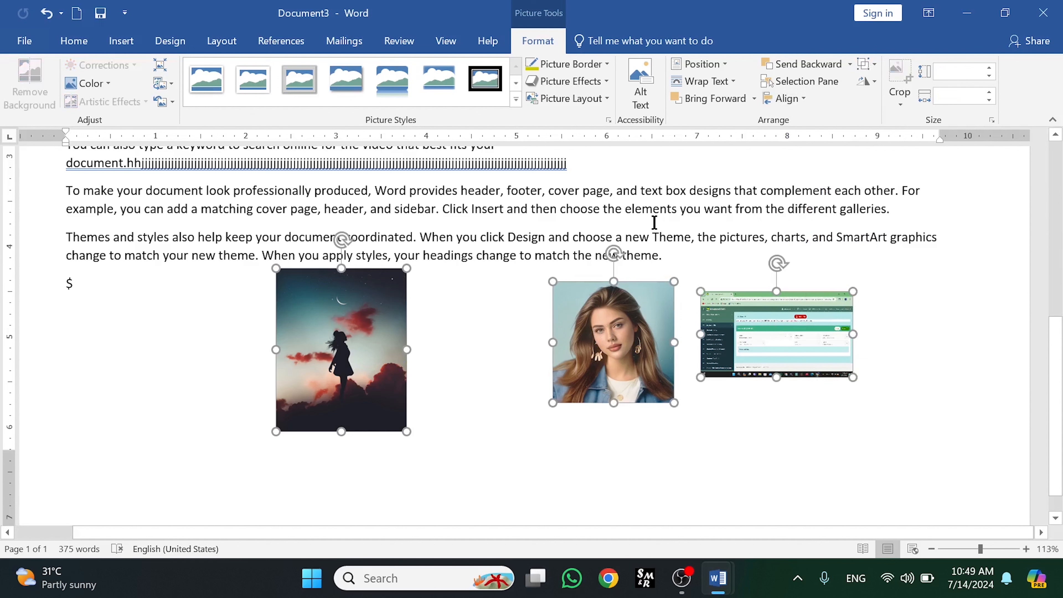
{"action": "left_click", "coordinate": [802, 98]}
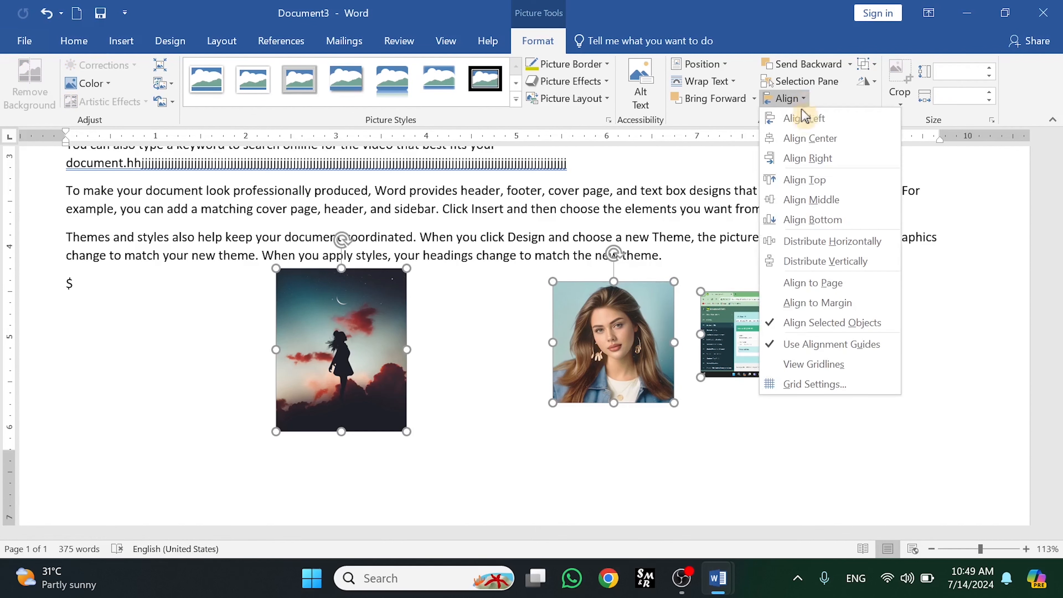
{"action": "left_click", "coordinate": [828, 247]}
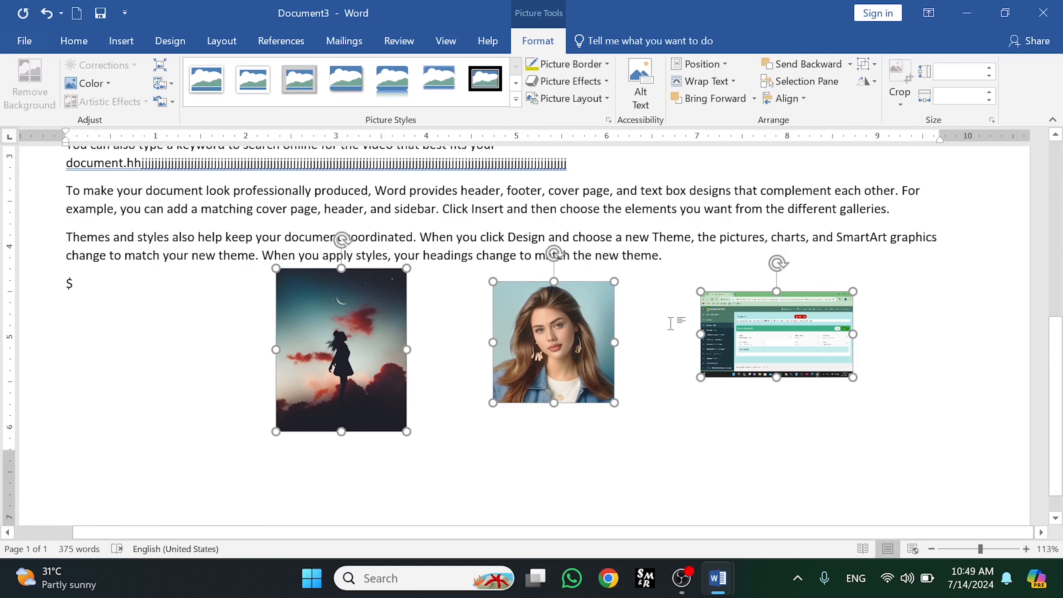
- Move the pictures up into the body paragraphs so the text wraps around them
{"action": "scroll", "coordinate": [1055, 402], "scroll_direction": "down", "scroll_amount": 1}
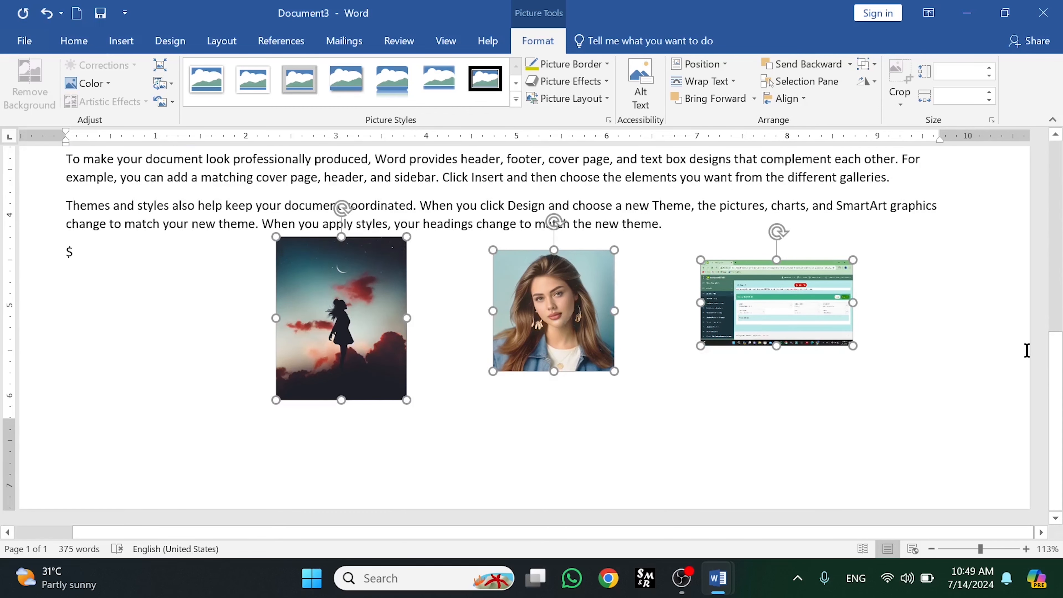
{"action": "left_click_drag", "start_coordinate": [1058, 381], "coordinate": [1059, 310]}
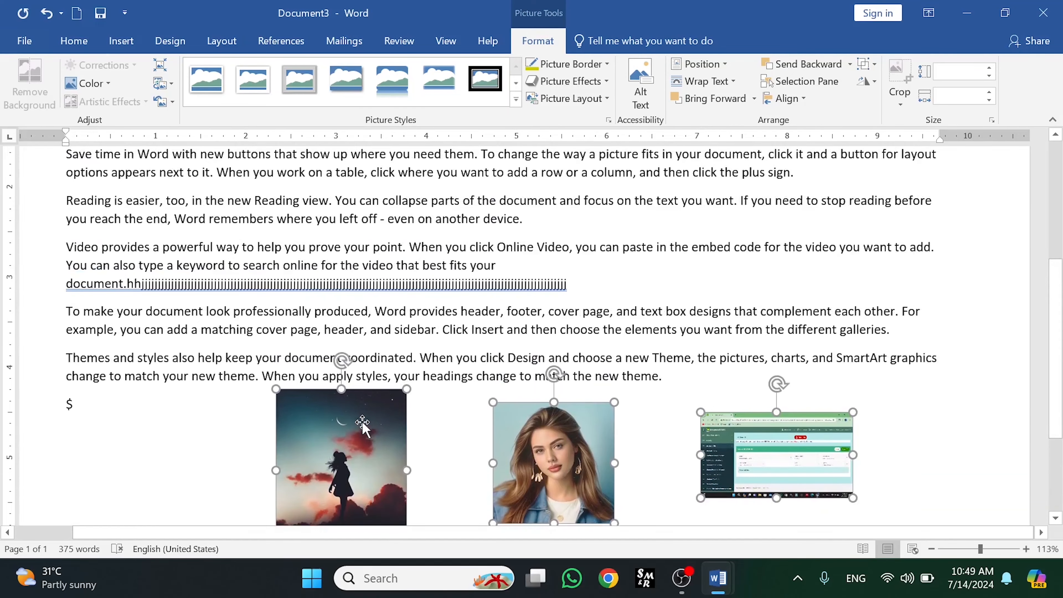
{"action": "left_click_drag", "start_coordinate": [363, 426], "coordinate": [373, 155]}
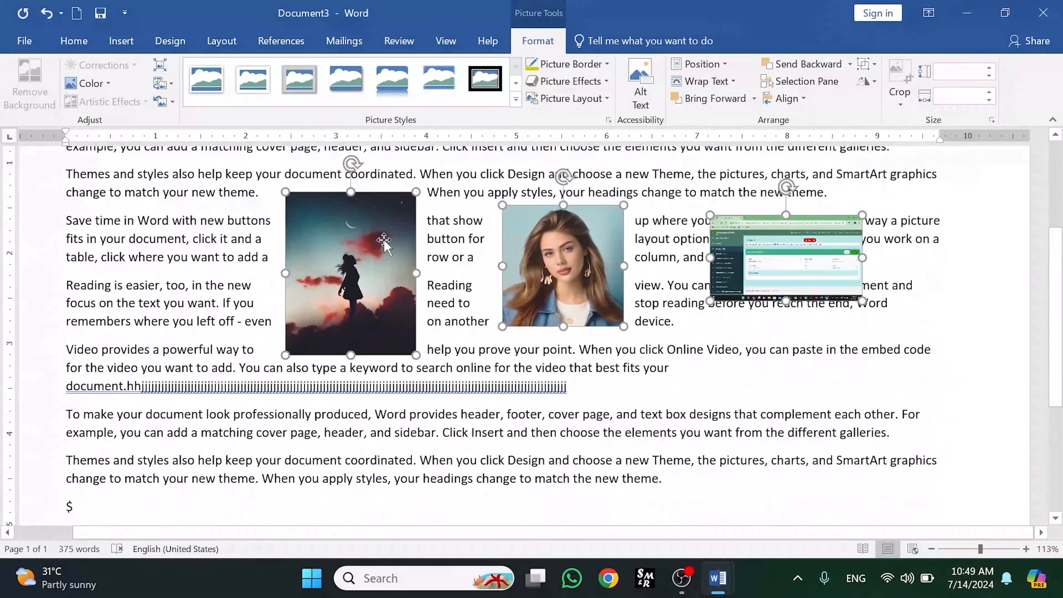
{"action": "left_click", "coordinate": [674, 394]}
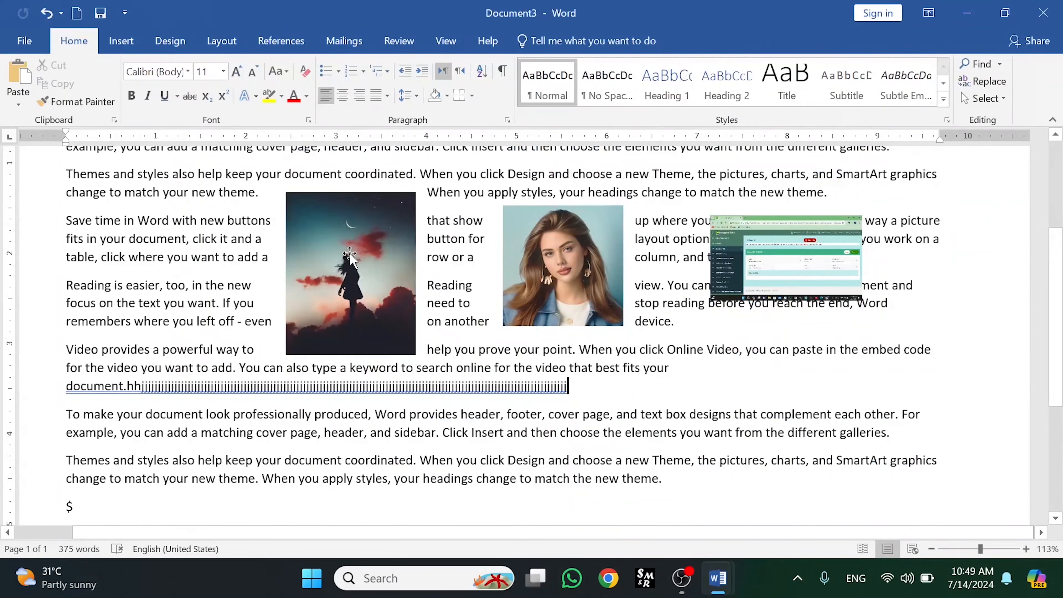
- Shrink the silhouette to about 1.17 by 0.94 inches and move it up beside the earlier paragraphs
{"action": "mouse_move", "coordinate": [351, 258]}
{"action": "left_mouse_down"}
{"action": "mouse_move", "coordinate": [341, 218]}
{"action": "mouse_move", "coordinate": [347, 117]}
{"action": "mouse_move", "coordinate": [356, 252]}
{"action": "left_mouse_up"}
{"action": "left_click_drag", "start_coordinate": [416, 217], "coordinate": [371, 274]}
{"action": "left_click_drag", "start_coordinate": [319, 309], "coordinate": [327, 142]}
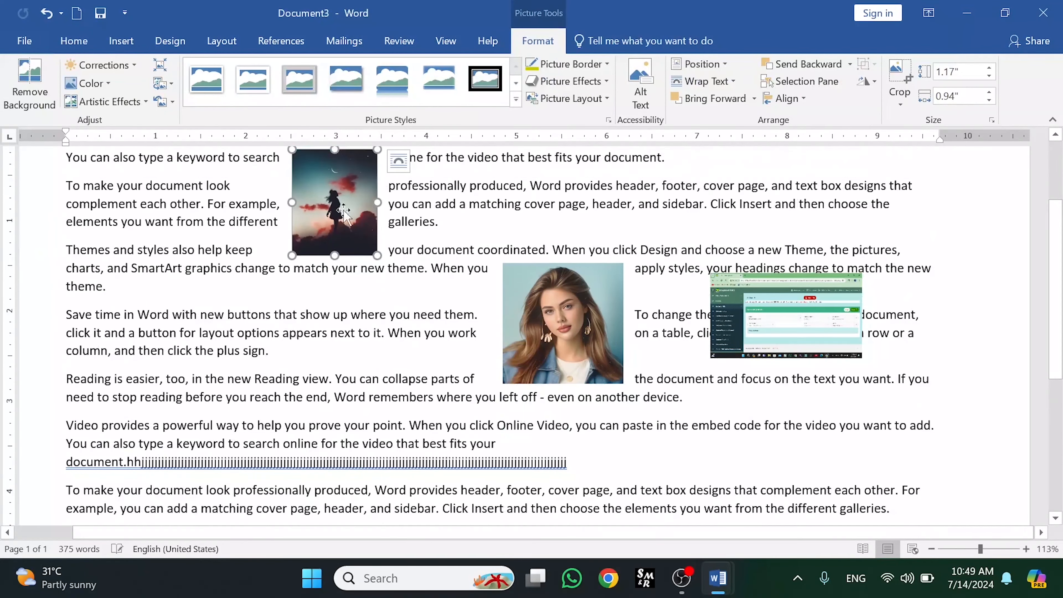
- Stack the portrait below the silhouette and move the screenshot below the Video paragraph
{"action": "left_click_drag", "start_coordinate": [561, 325], "coordinate": [348, 324]}
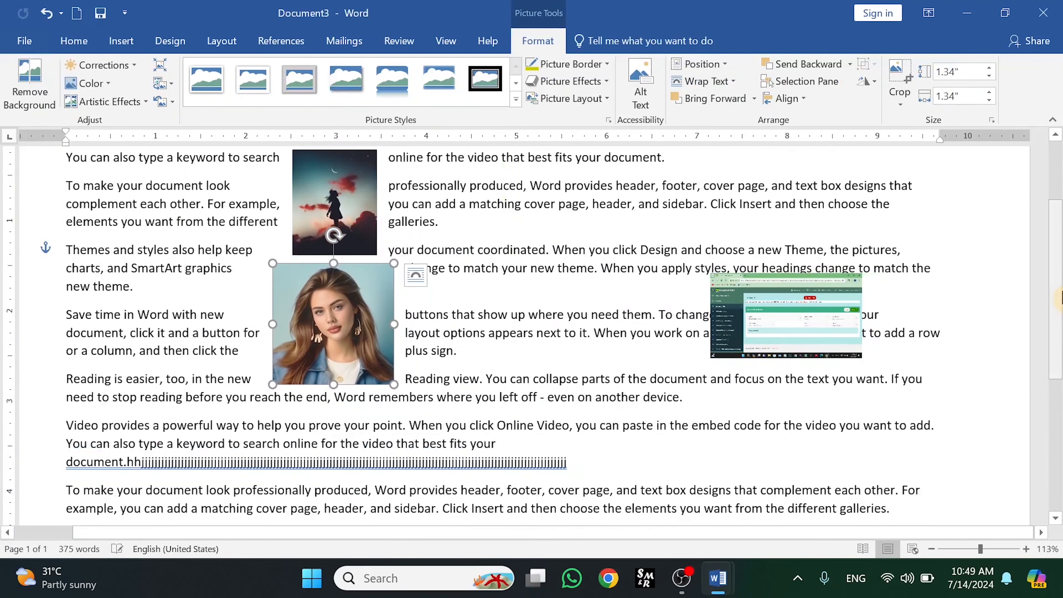
{"action": "scroll", "coordinate": [846, 228], "scroll_direction": "down", "scroll_amount": 2}
{"action": "left_click_drag", "start_coordinate": [846, 228], "coordinate": [347, 413]}
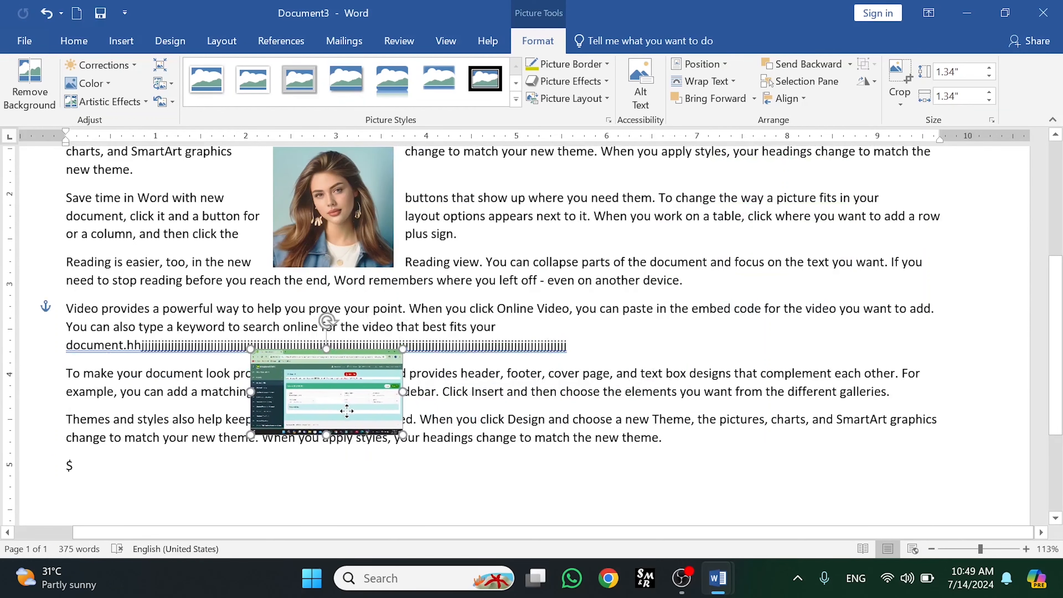
{"action": "left_click_drag", "start_coordinate": [1059, 383], "coordinate": [1058, 336]}
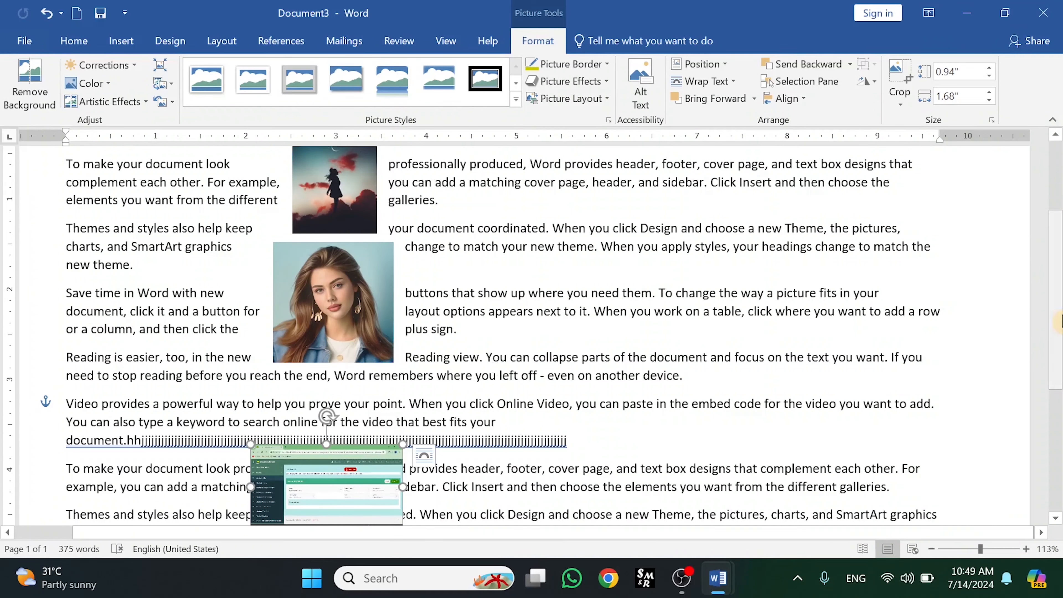
{"action": "scroll", "coordinate": [441, 419], "scroll_direction": "down", "scroll_amount": 1}
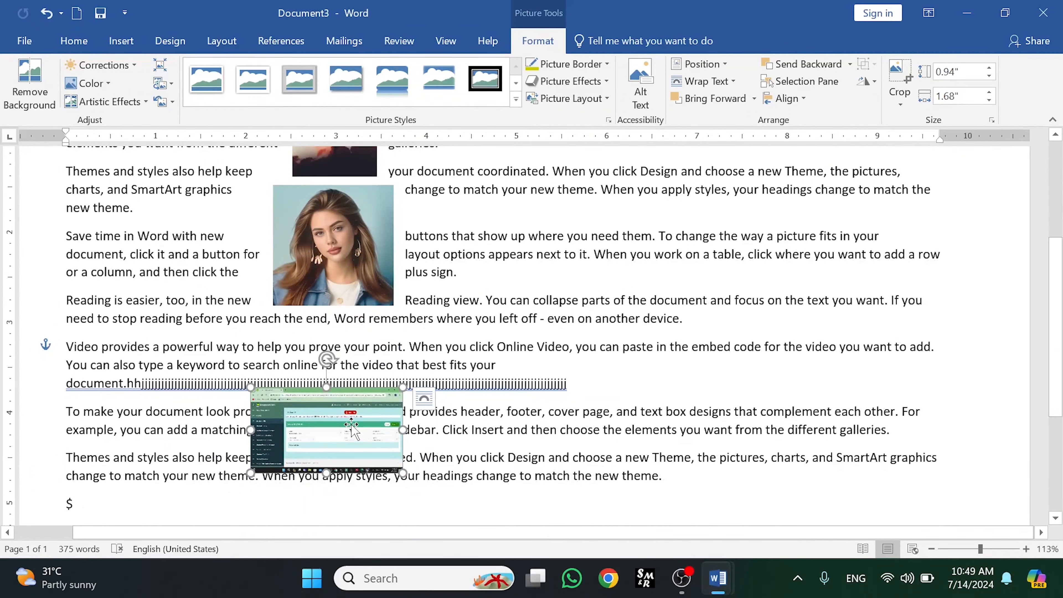
- Select the portrait with the screenshot and distribute them vertically
{"action": "left_click", "coordinate": [344, 274], "text": "ctrl"}
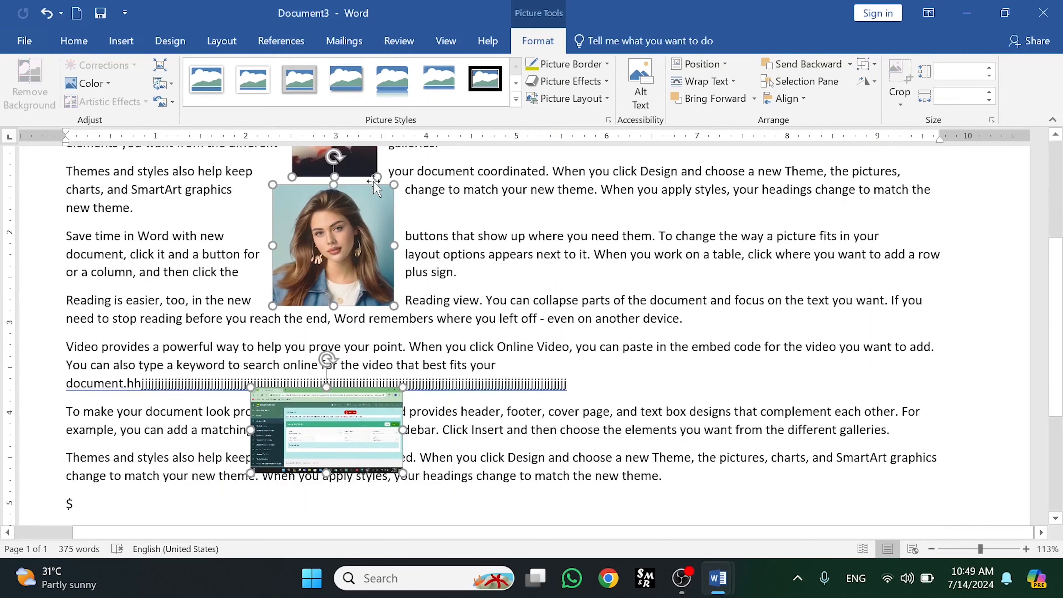
{"action": "left_click_drag", "start_coordinate": [1058, 308], "coordinate": [1059, 277]}
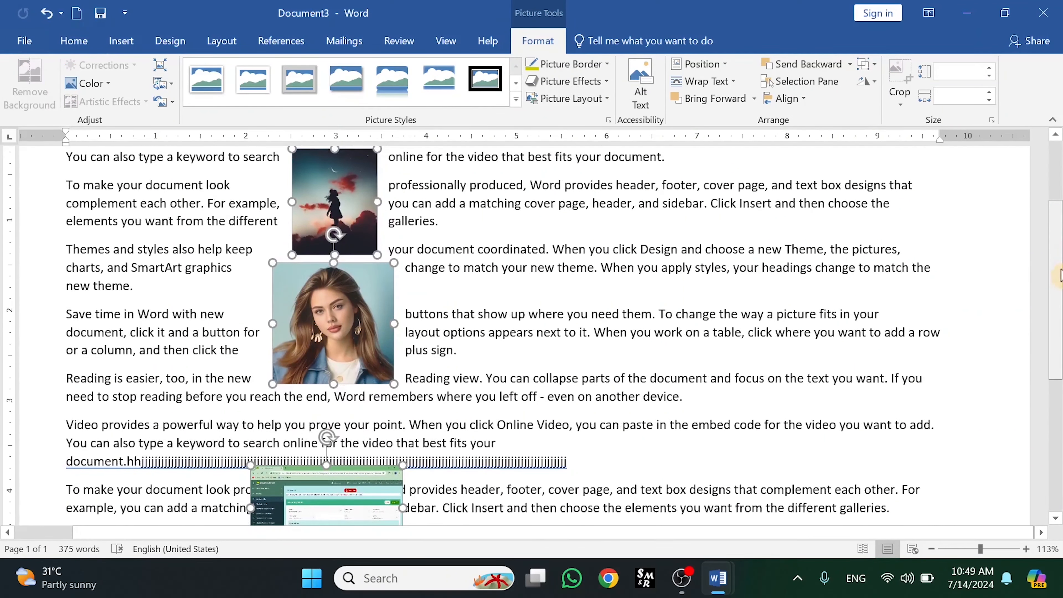
{"action": "left_click", "coordinate": [808, 102]}
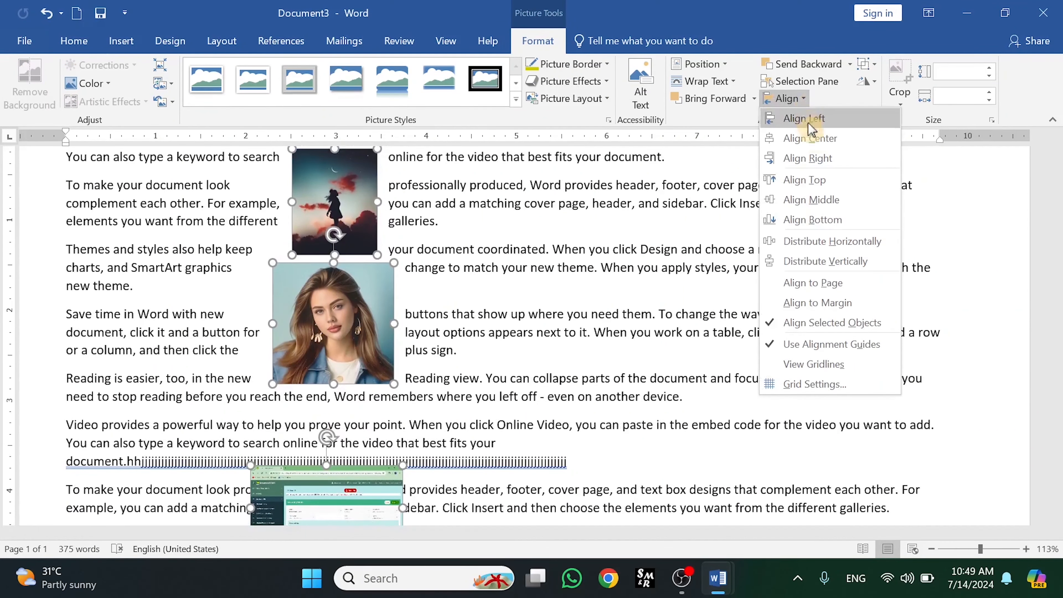
{"action": "left_click", "coordinate": [818, 263]}
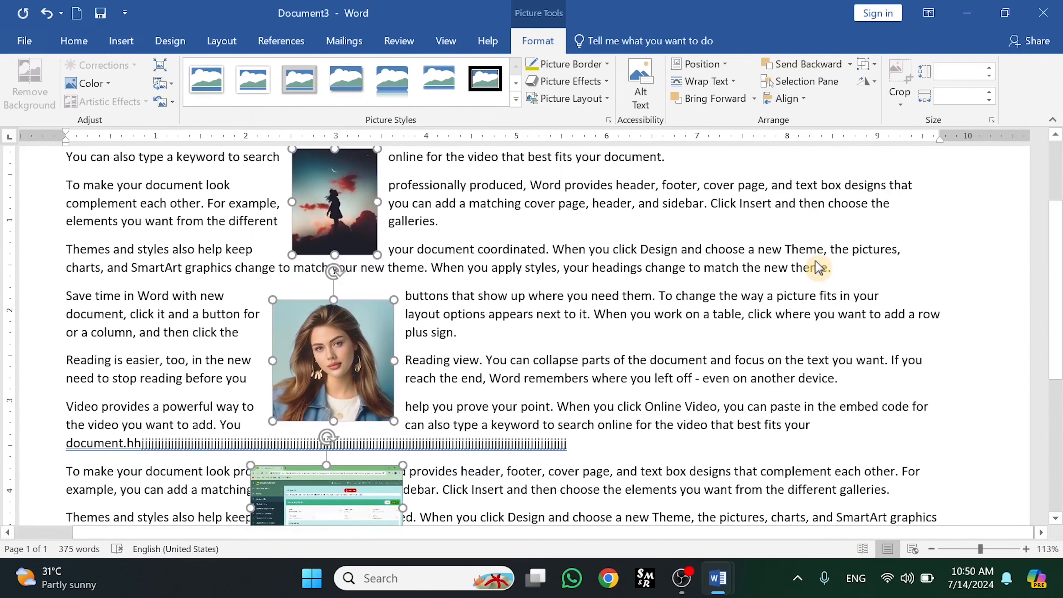
- Move the portrait to the middle of the Save time paragraph
{"action": "mouse_move", "coordinate": [1058, 251]}
{"action": "left_mouse_down"}
{"action": "mouse_move", "coordinate": [1059, 290]}
{"action": "mouse_move", "coordinate": [1058, 268]}
{"action": "left_mouse_up"}
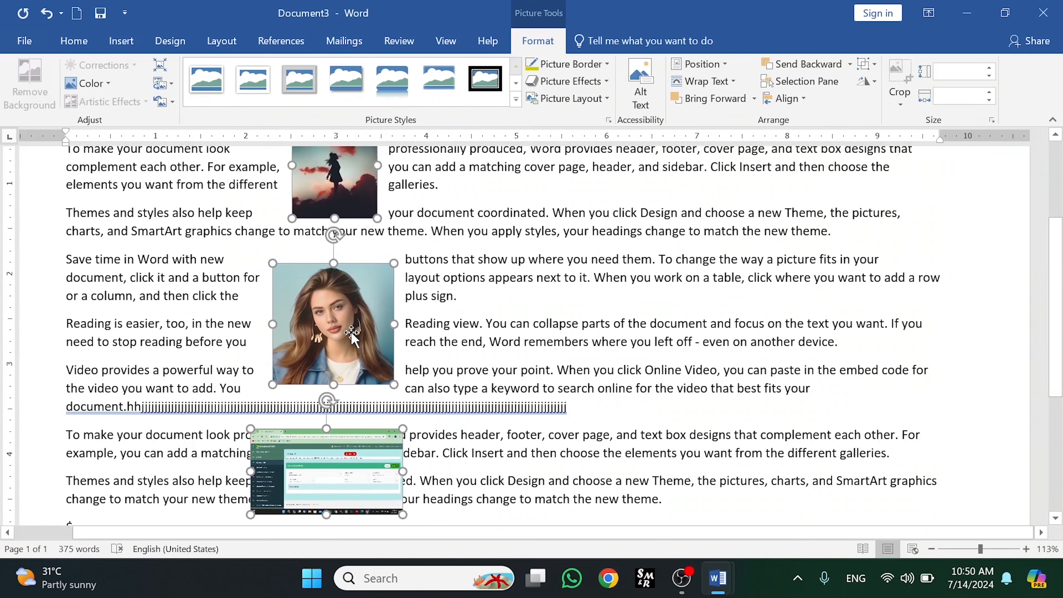
{"action": "left_click_drag", "start_coordinate": [352, 335], "coordinate": [582, 299]}
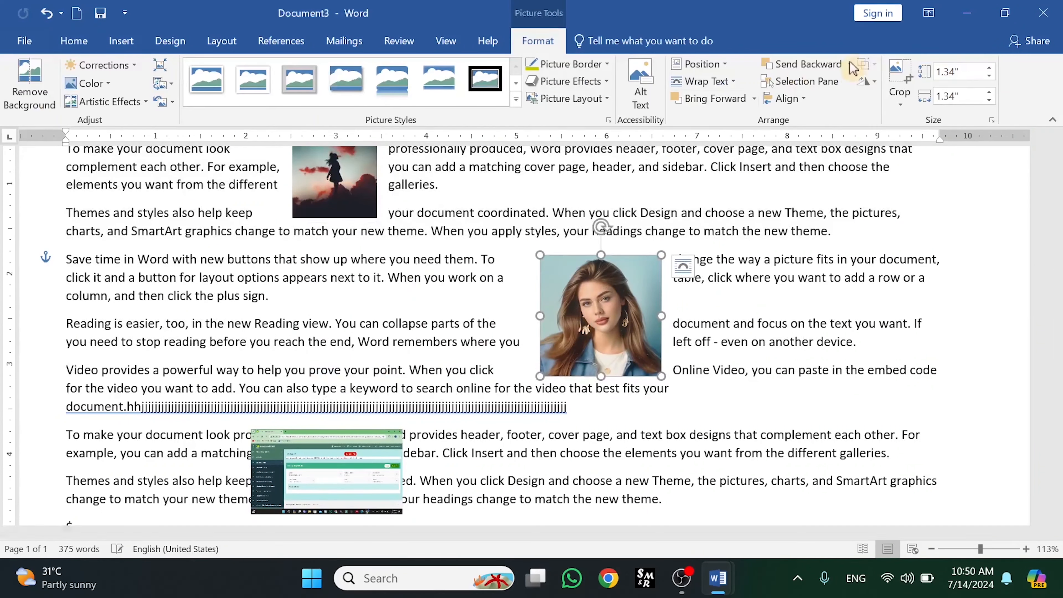
{"action": "left_click", "coordinate": [805, 100]}
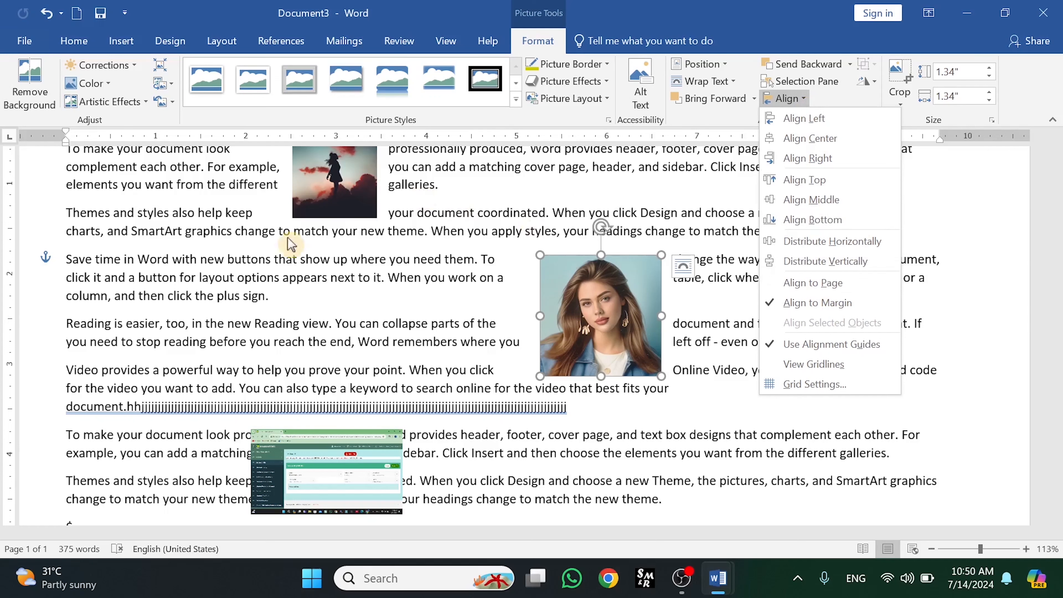
{"action": "left_click", "coordinate": [279, 242]}
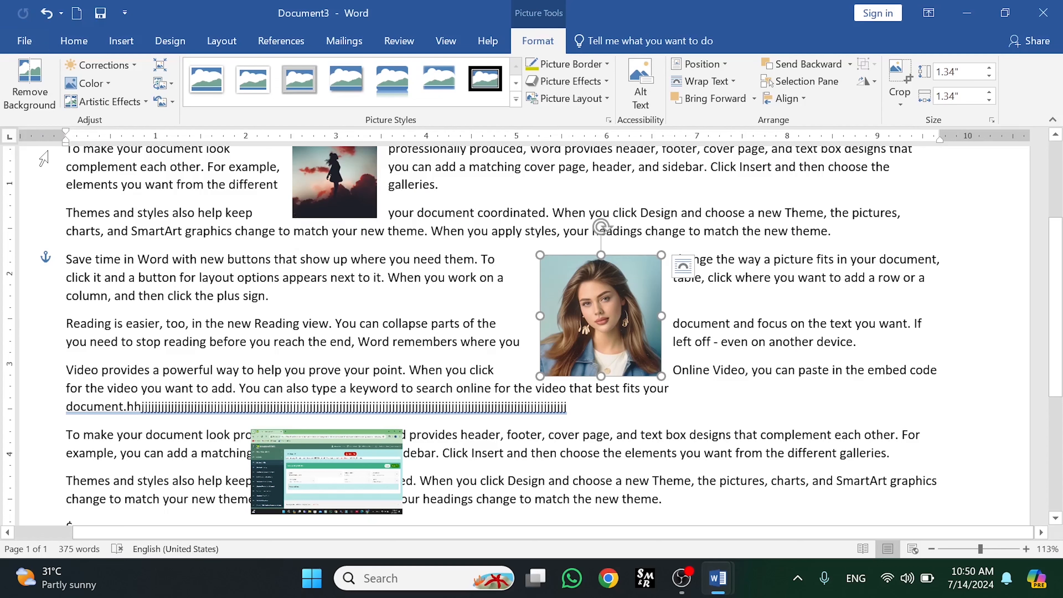
{"action": "left_click_drag", "start_coordinate": [633, 311], "coordinate": [563, 311]}
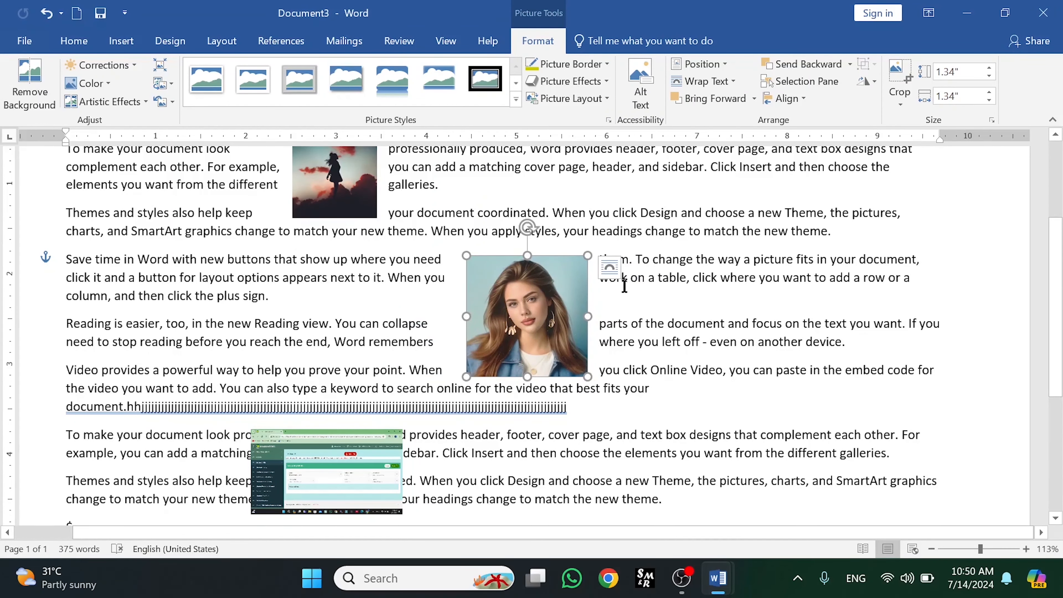
- Switch alignment to the page and align the portrait to the page's left edge
{"action": "left_click", "coordinate": [785, 98]}
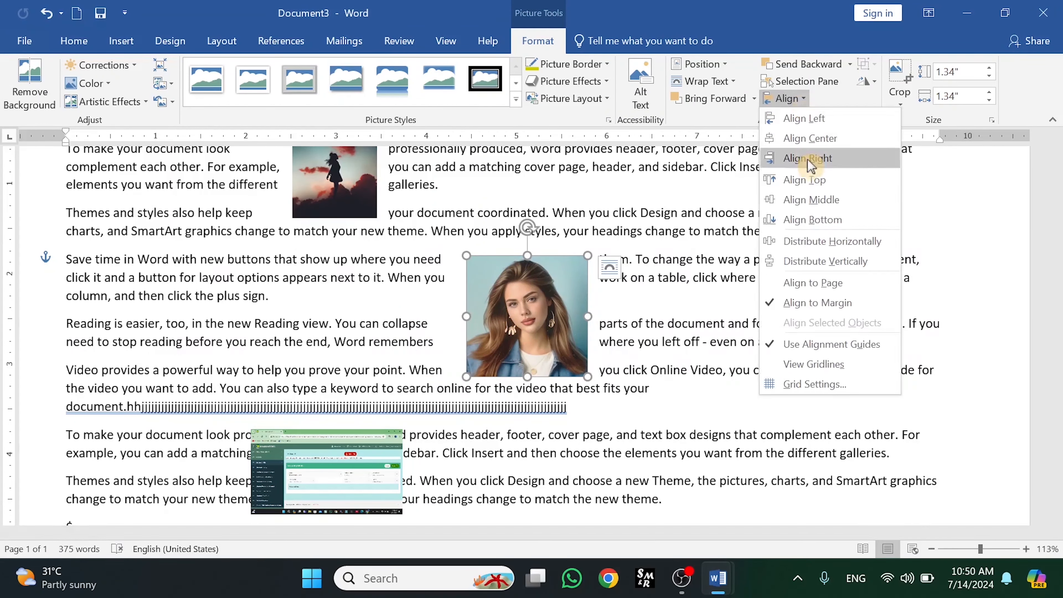
{"action": "left_click", "coordinate": [786, 285]}
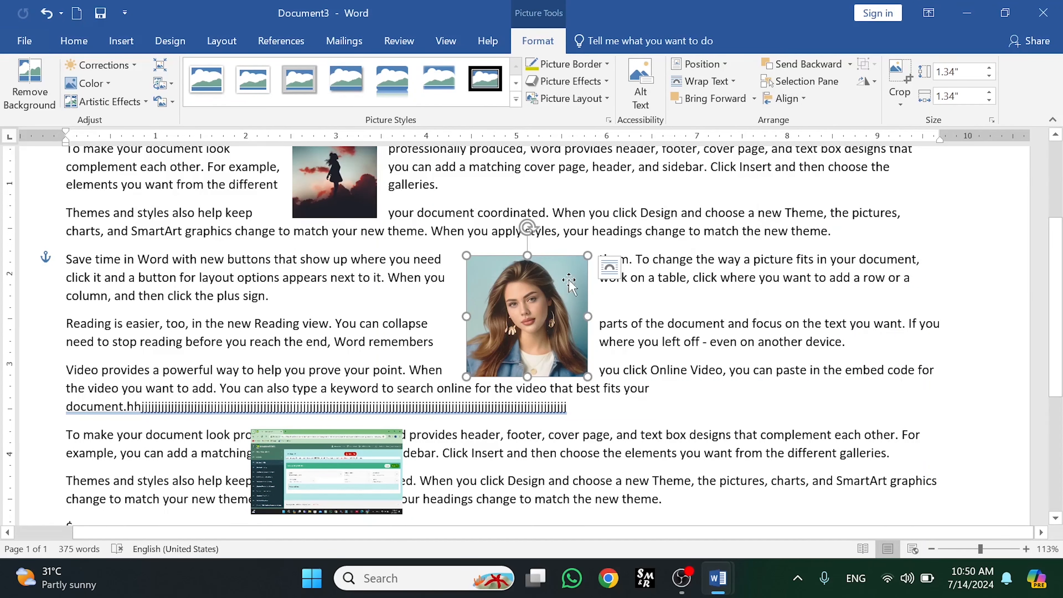
{"action": "left_click", "coordinate": [803, 99]}
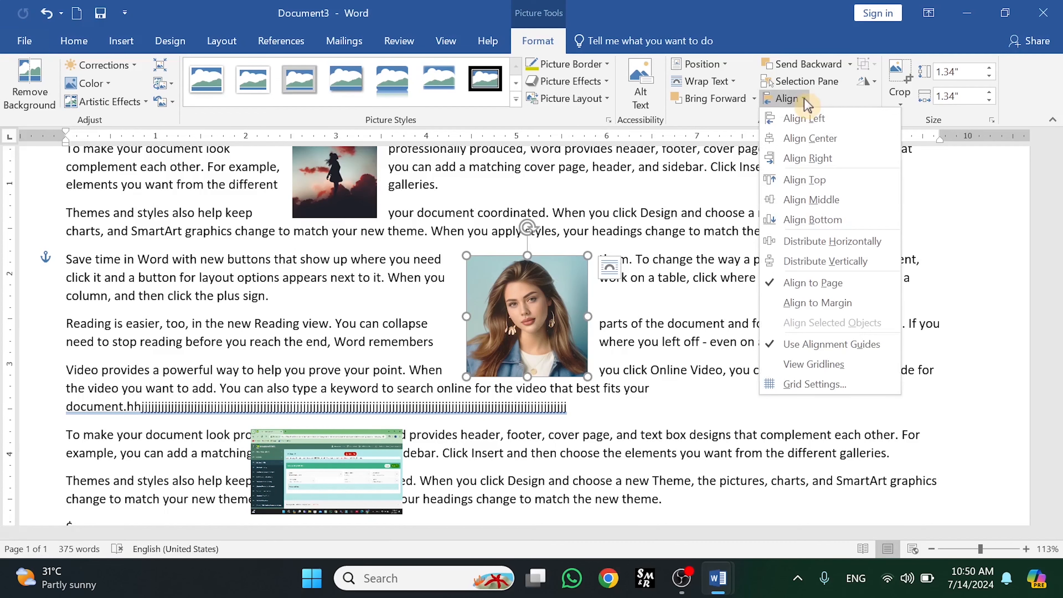
{"action": "left_click", "coordinate": [799, 121]}
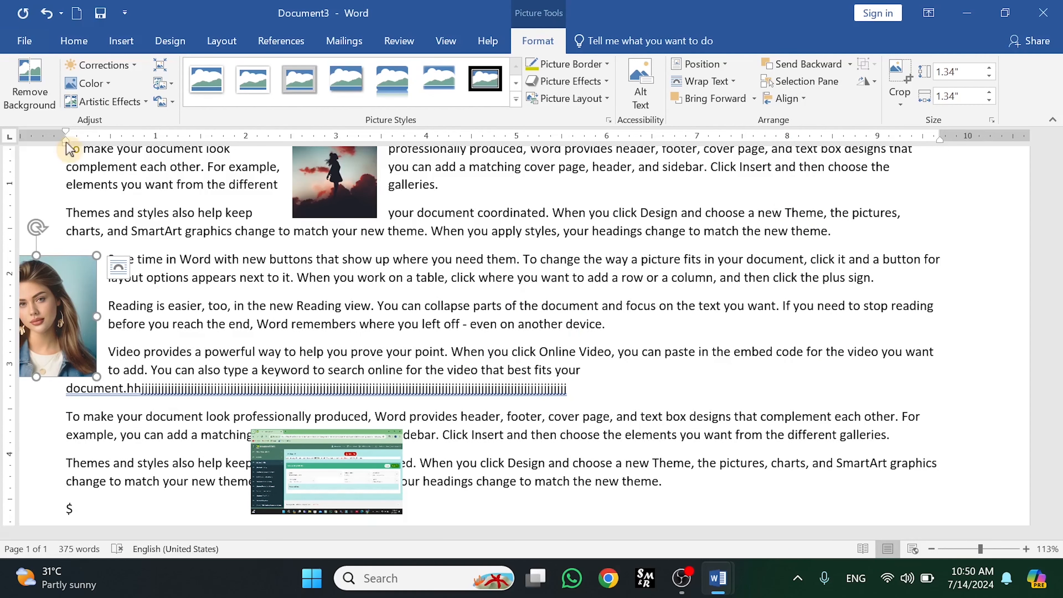
- Move the portrait back into the text, right of the Save time and Reading paragraphs
{"action": "left_click_drag", "start_coordinate": [171, 532], "coordinate": [108, 540]}
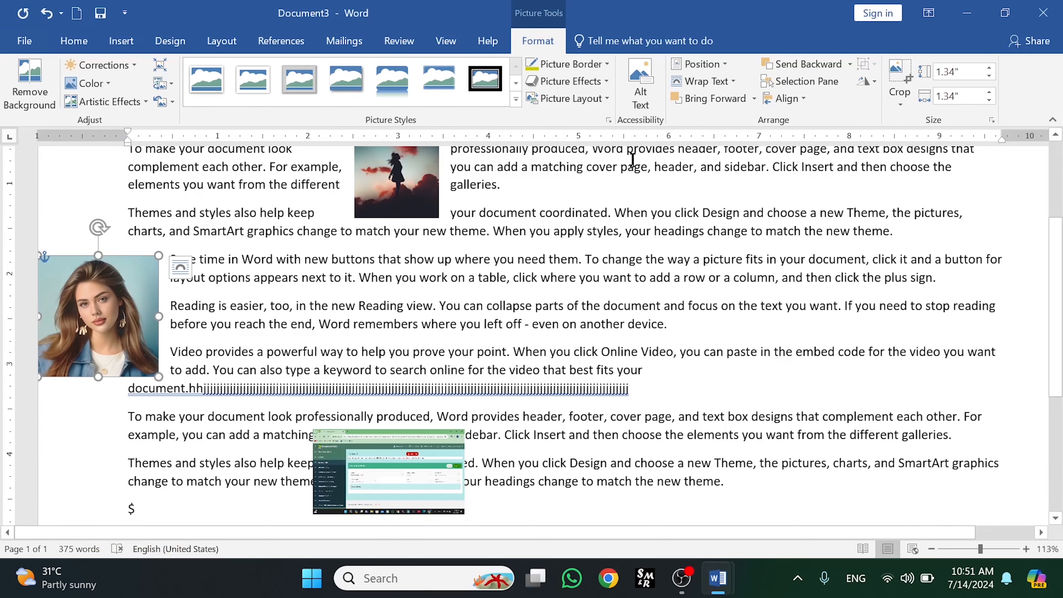
{"action": "left_click", "coordinate": [800, 100]}
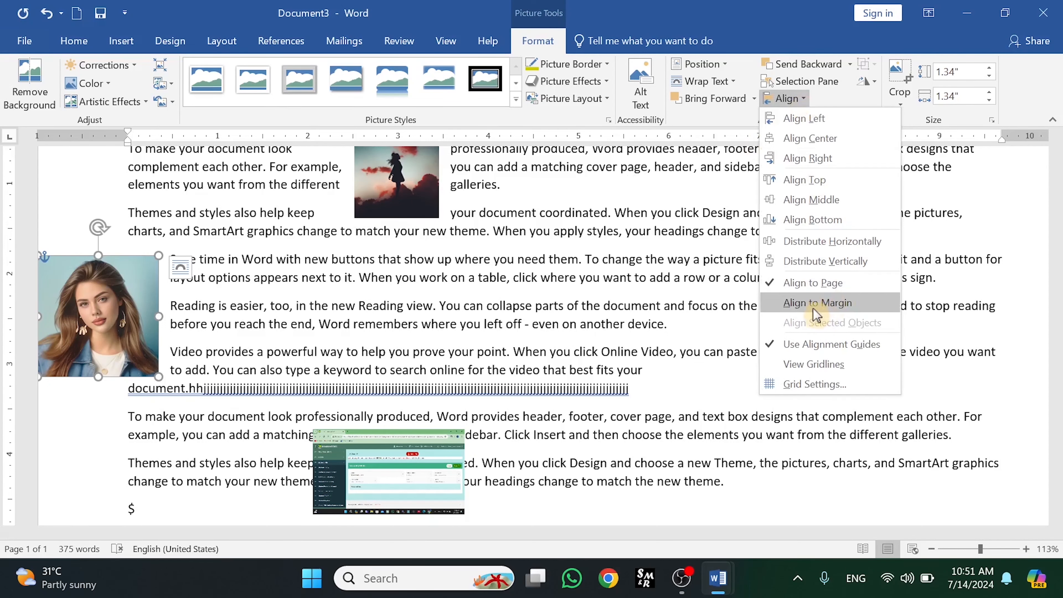
{"action": "left_click", "coordinate": [237, 322]}
{"action": "left_click_drag", "start_coordinate": [125, 312], "coordinate": [715, 320]}
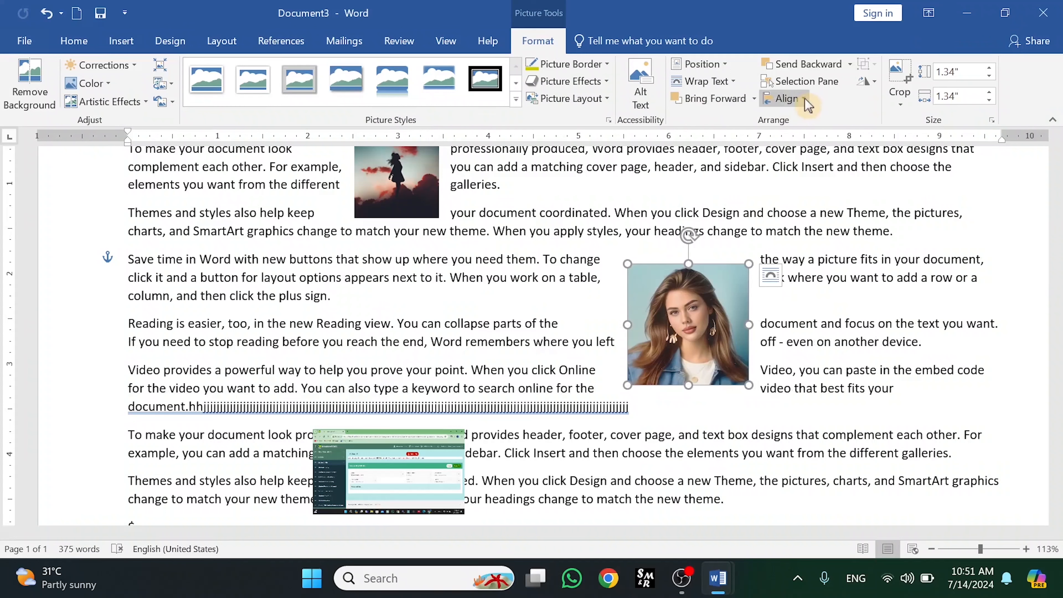
- Switch alignment to the margin and align the portrait to the left margin
{"action": "left_click", "coordinate": [786, 98]}
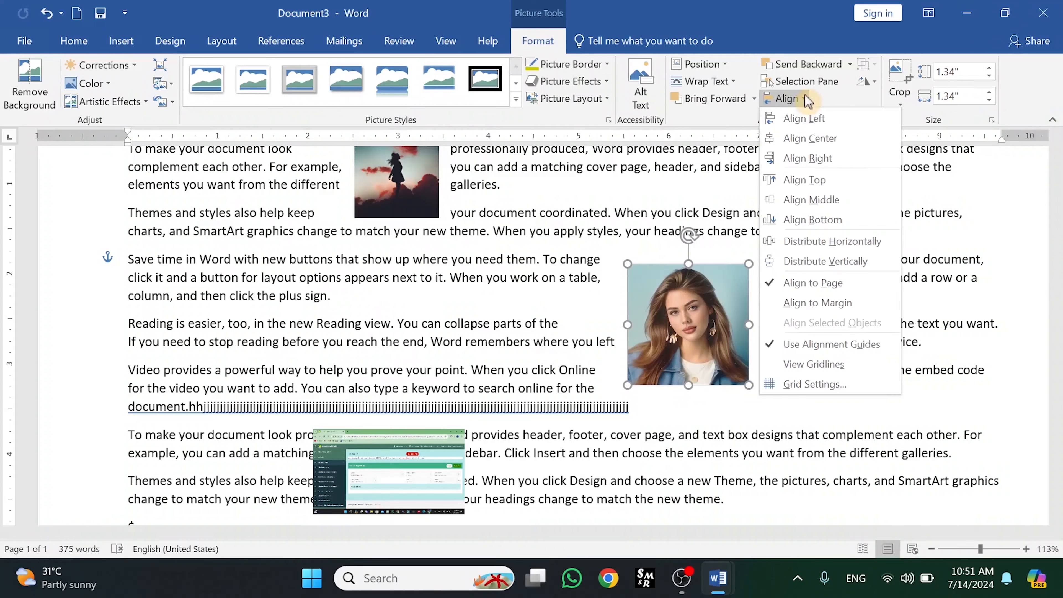
{"action": "left_click", "coordinate": [772, 304]}
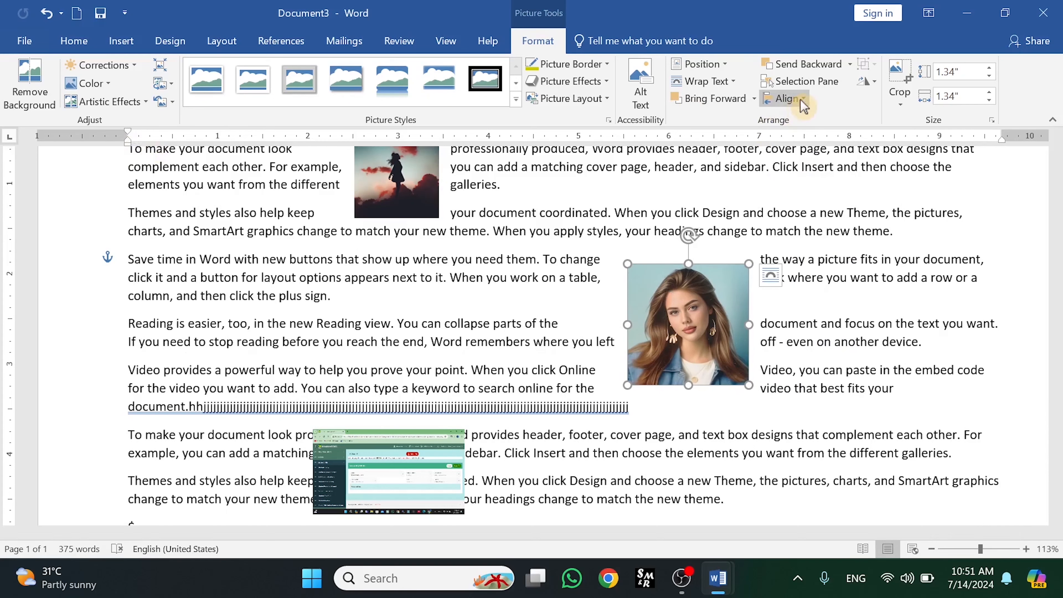
{"action": "left_click", "coordinate": [793, 99]}
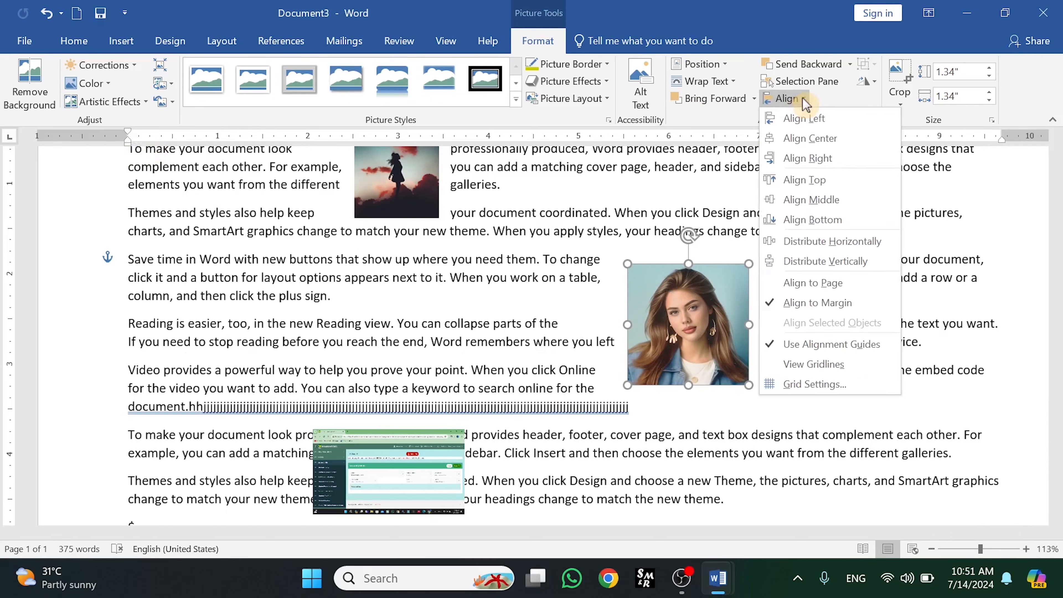
{"action": "left_click", "coordinate": [800, 122]}
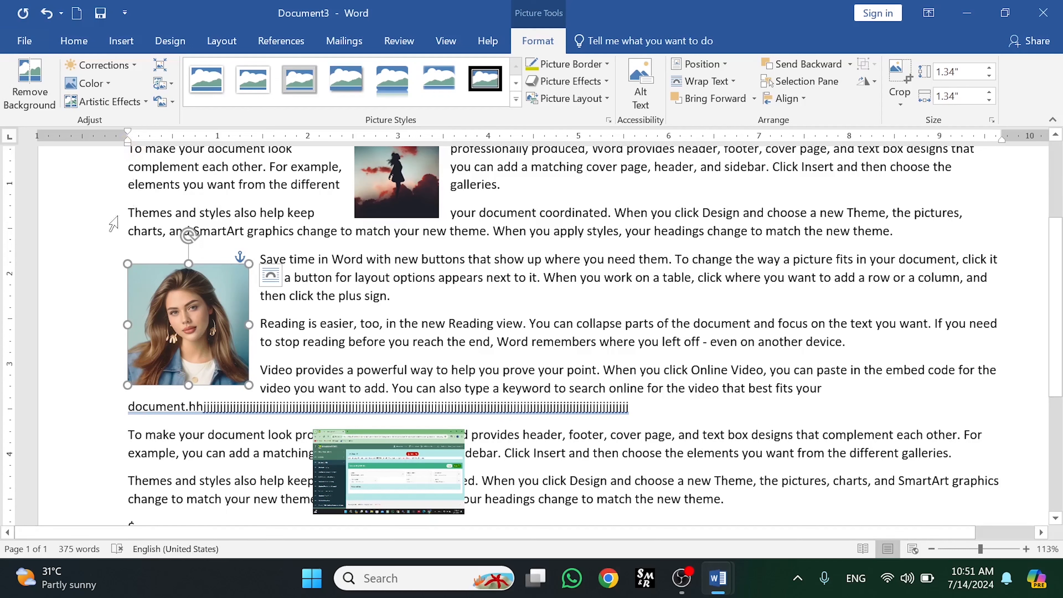
- Switch alignment back to the page and align the portrait to the page's left edge
{"action": "left_click", "coordinate": [787, 99]}
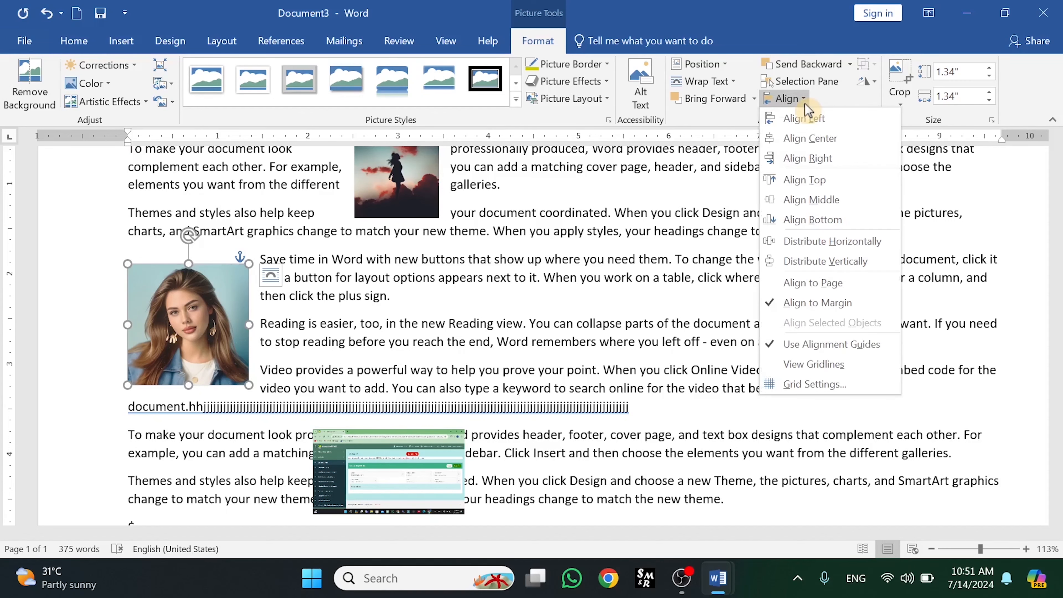
{"action": "left_click", "coordinate": [781, 288]}
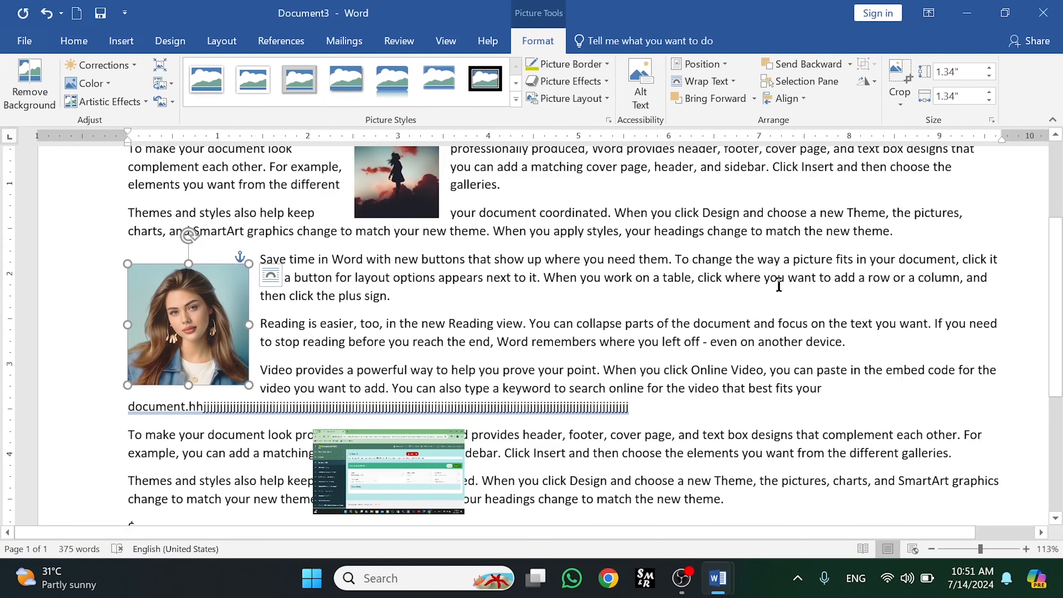
{"action": "left_click", "coordinate": [808, 102]}
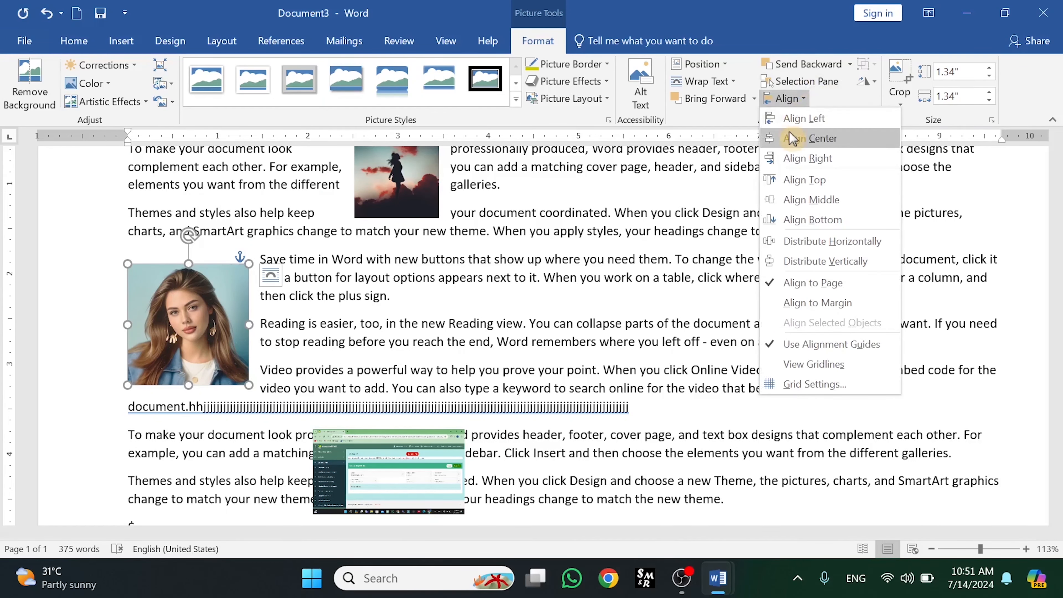
{"action": "left_click", "coordinate": [803, 118]}
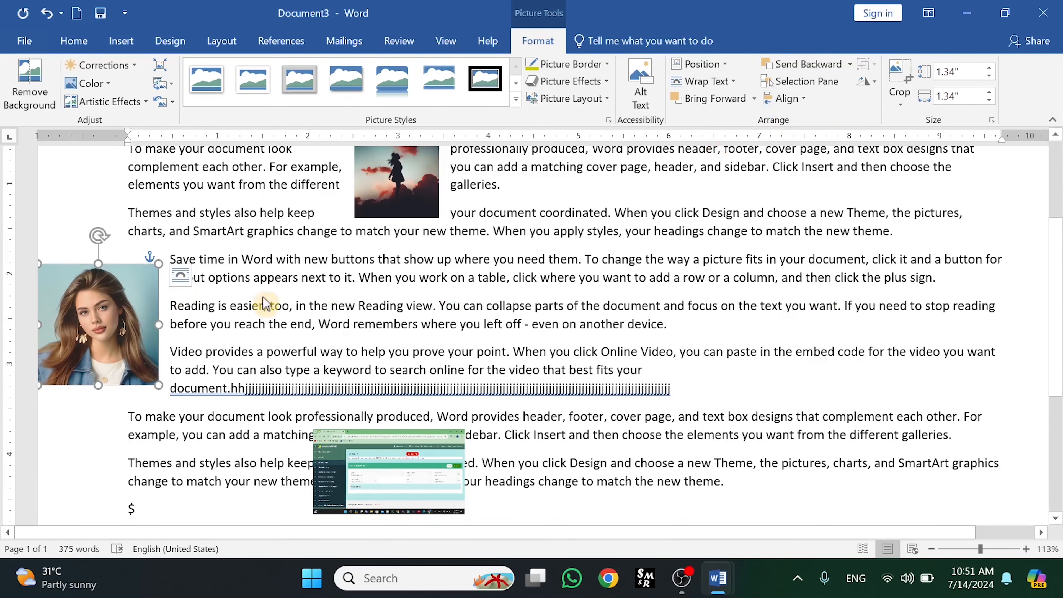
- Move the portrait into the middle of the Save time, Reading and Video paragraphs
{"action": "left_click_drag", "start_coordinate": [127, 306], "coordinate": [555, 316]}
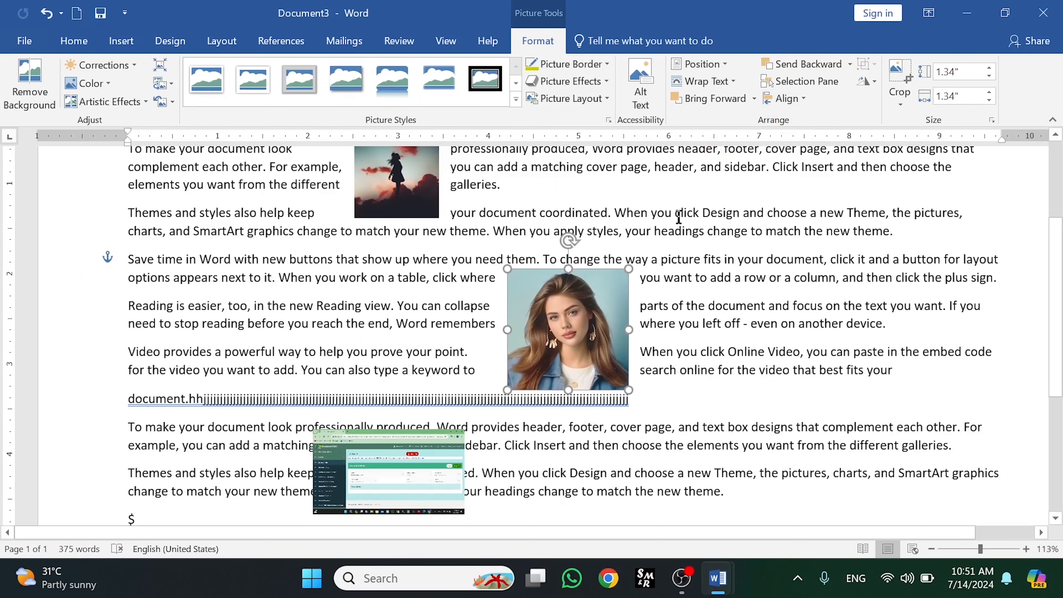
{"action": "left_click", "coordinate": [786, 98]}
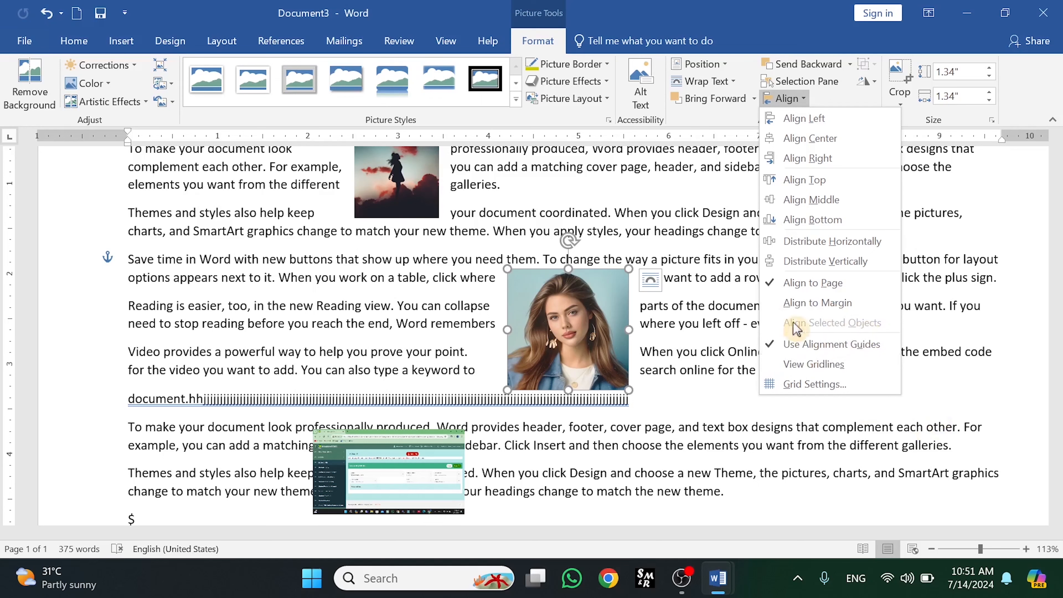
{"action": "left_click", "coordinate": [586, 322]}
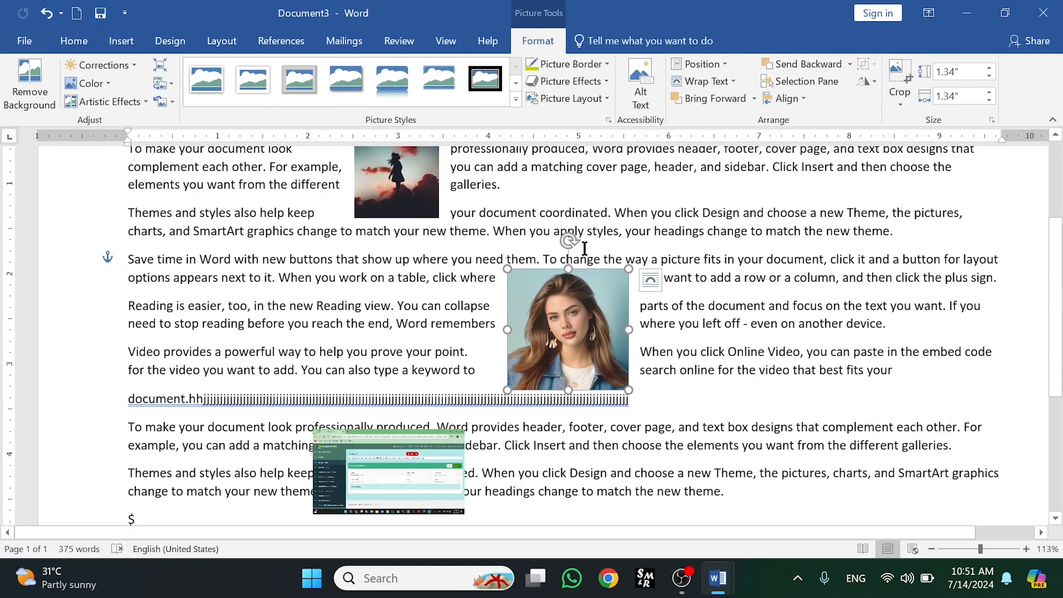
- Show the gridlines and move the portrait to the upper right beside the Themes and Save time paragraphs
{"action": "left_click", "coordinate": [801, 102]}
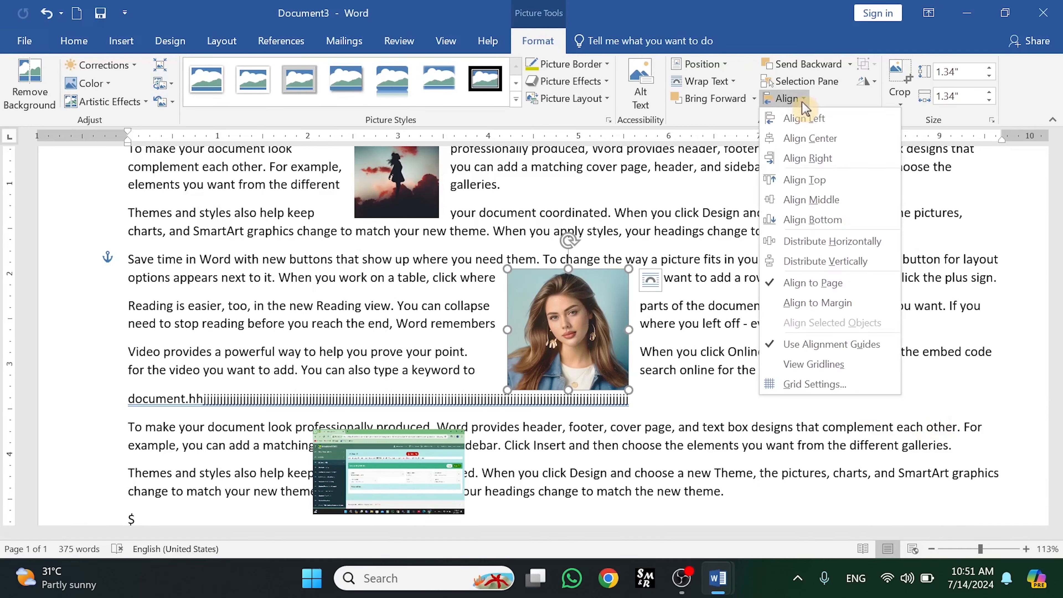
{"action": "left_click", "coordinate": [803, 365]}
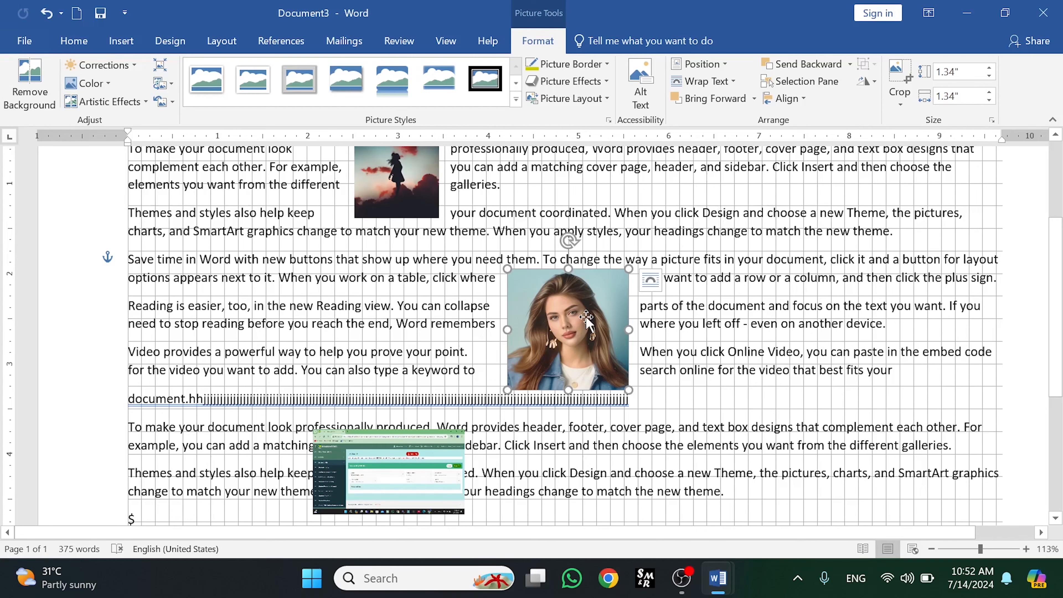
{"action": "left_click_drag", "start_coordinate": [586, 321], "coordinate": [900, 225]}
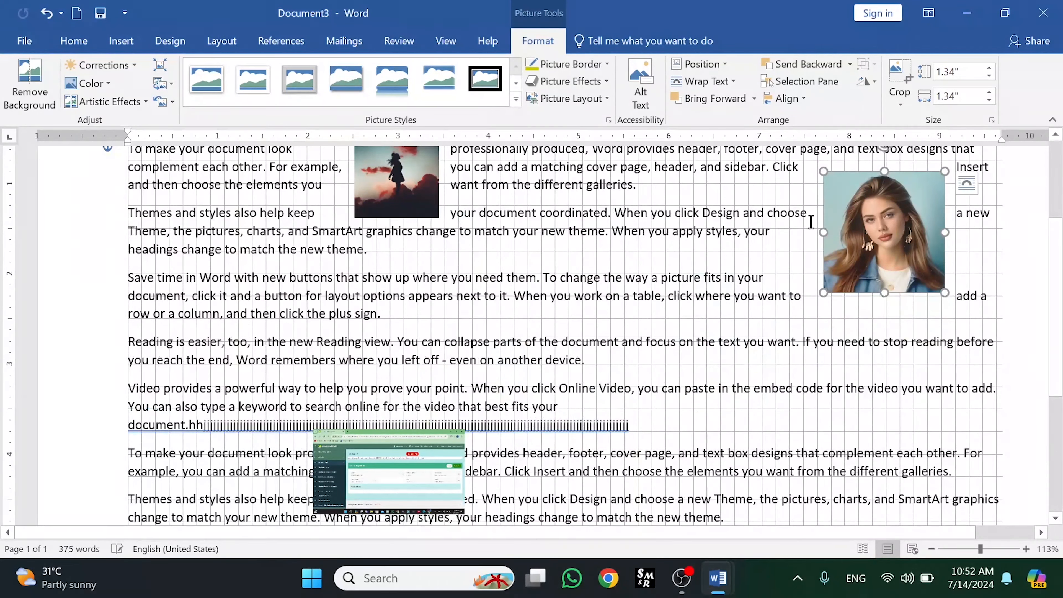
- Move the silhouette picture into the middle of the Themes and Save time paragraphs
{"action": "left_click_drag", "start_coordinate": [405, 197], "coordinate": [550, 265]}
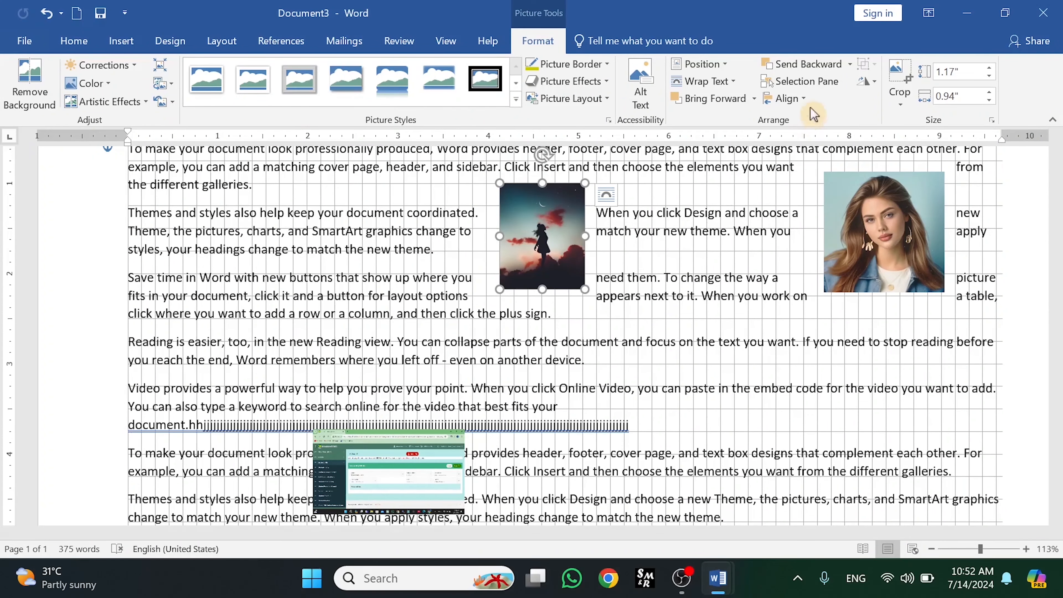
- Open the grid settings and set horizontal spacing to 1.3" and vertical spacing to 0.8"
{"action": "left_click", "coordinate": [803, 99]}
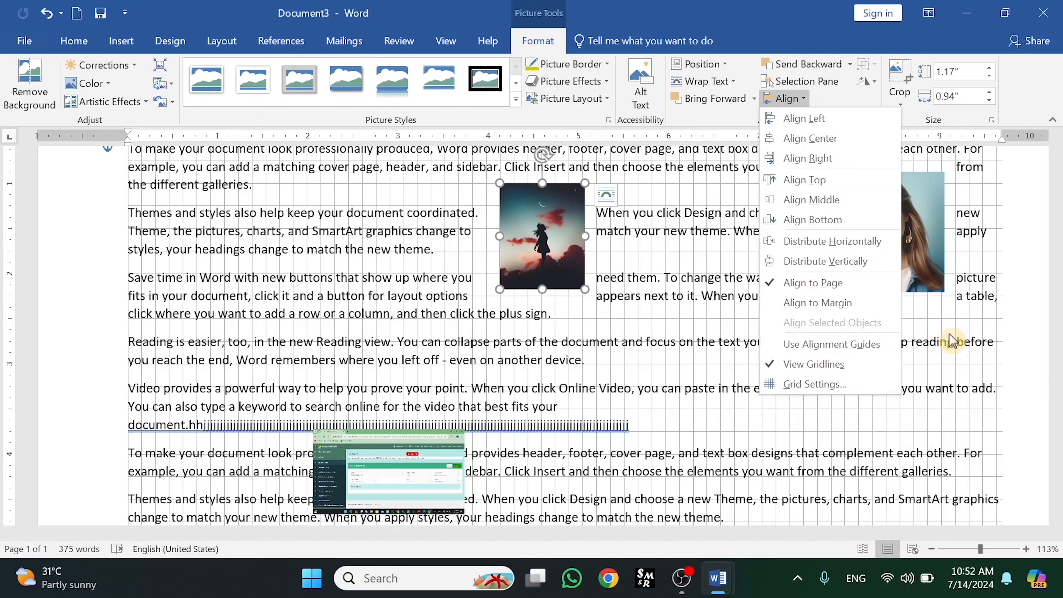
{"action": "left_click", "coordinate": [816, 389]}
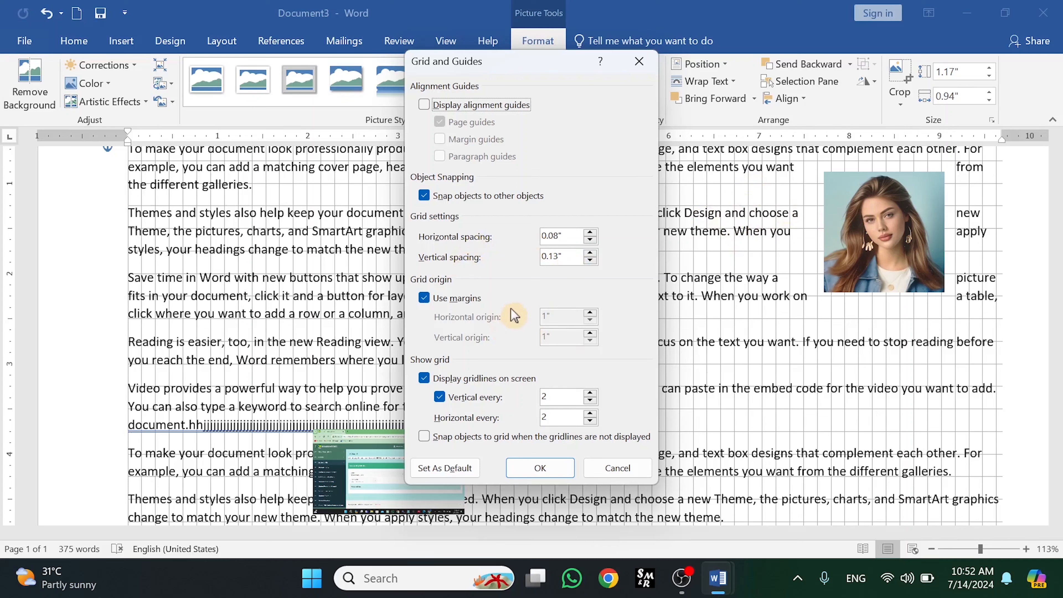
{"action": "left_click", "coordinate": [591, 232]}
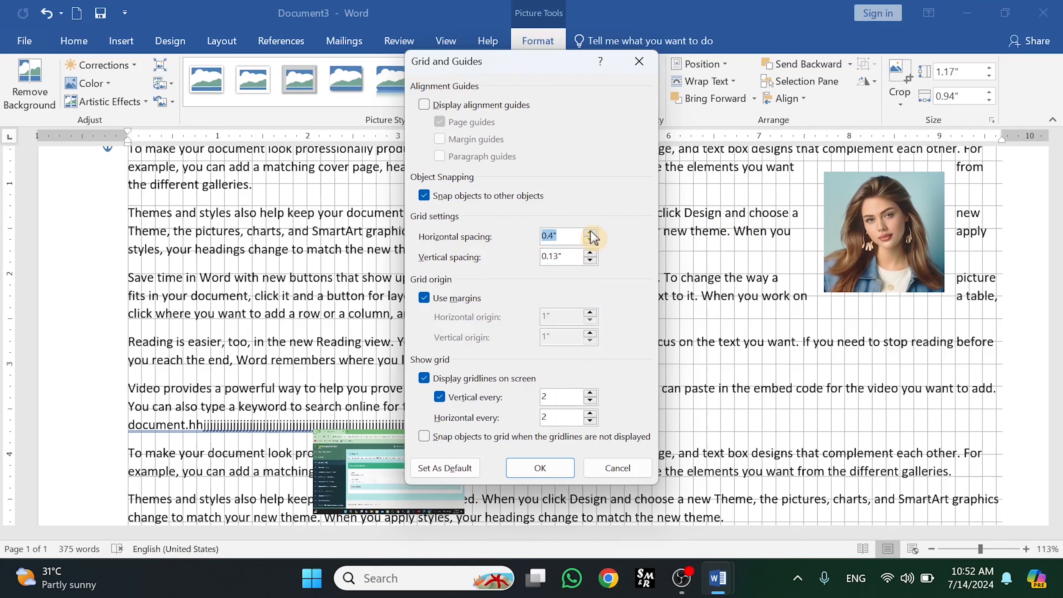
{"action": "left_click", "coordinate": [590, 253]}
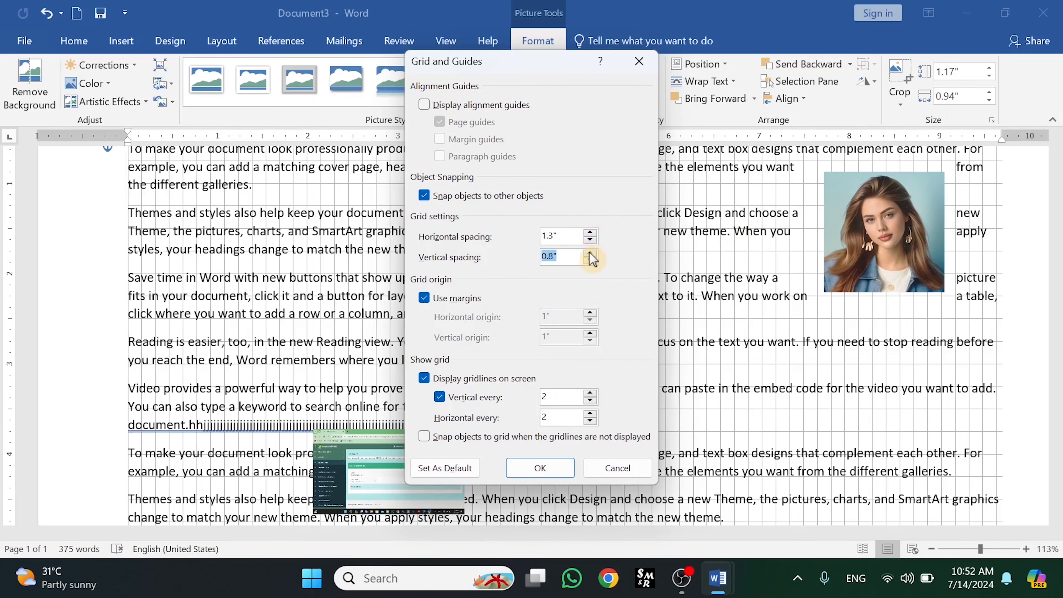
- Turn off Use margins and set the grid origin to 1.5" horizontal and 1.4" vertical
{"action": "left_click", "coordinate": [430, 300]}
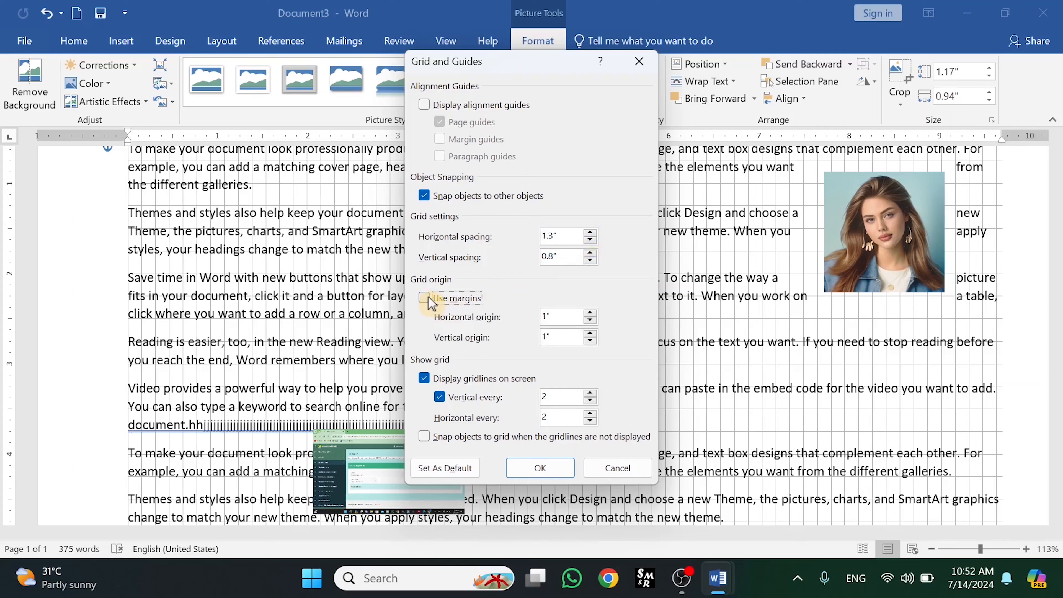
{"action": "left_click", "coordinate": [590, 313]}
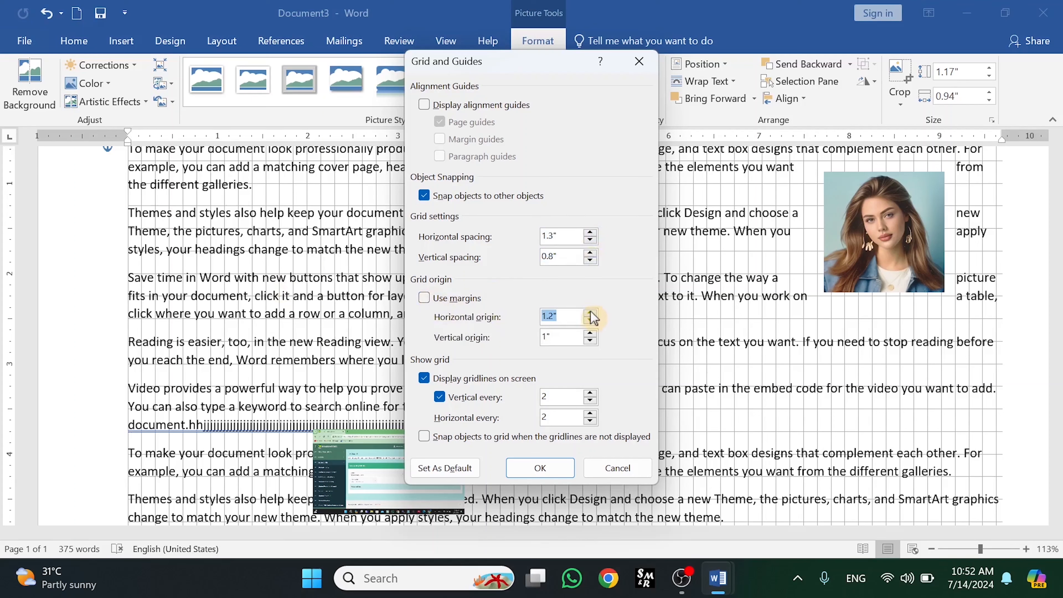
{"action": "left_click", "coordinate": [590, 335]}
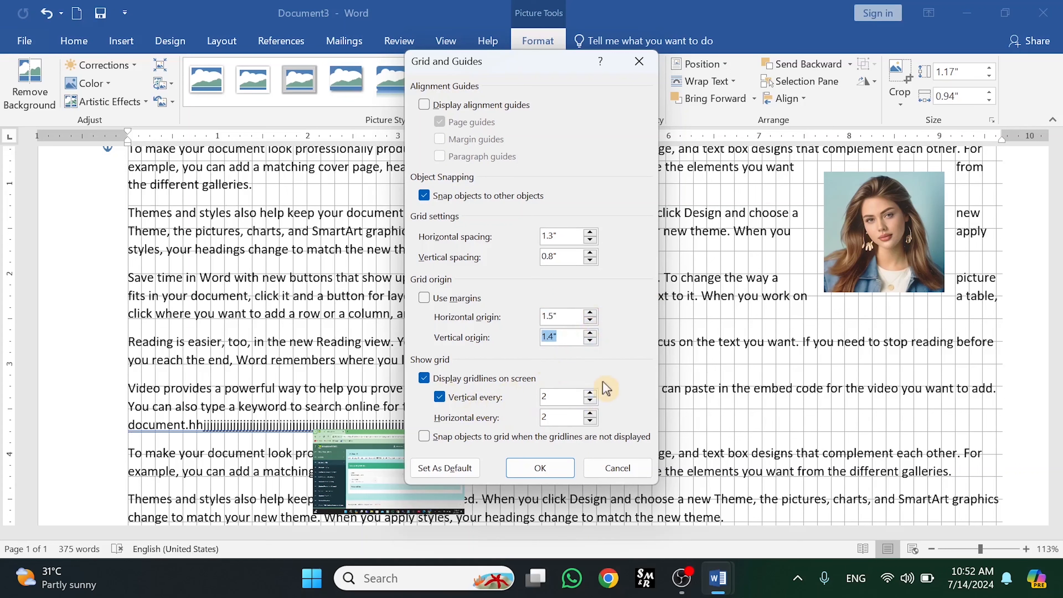
- Display gridlines every 1 both vertically and horizontally and apply the grid settings
{"action": "left_click", "coordinate": [590, 402]}
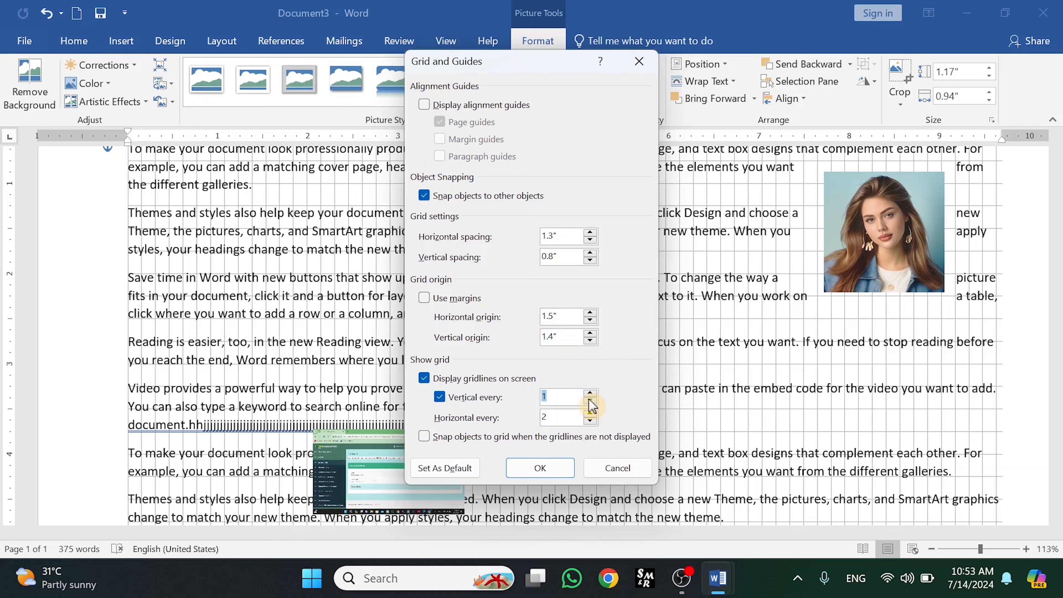
{"action": "left_click", "coordinate": [590, 421]}
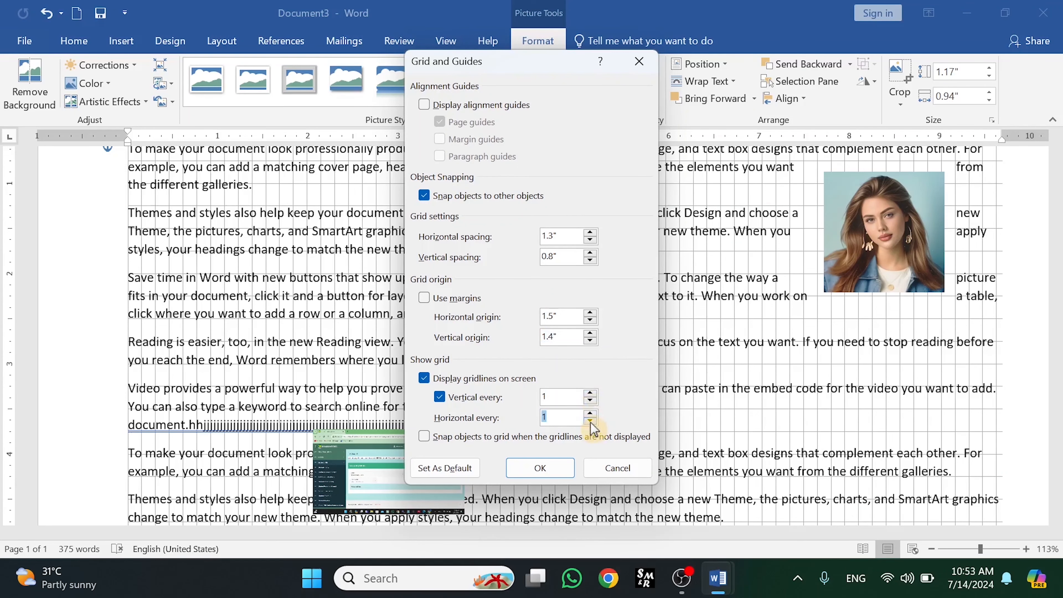
{"action": "left_click", "coordinate": [536, 472]}
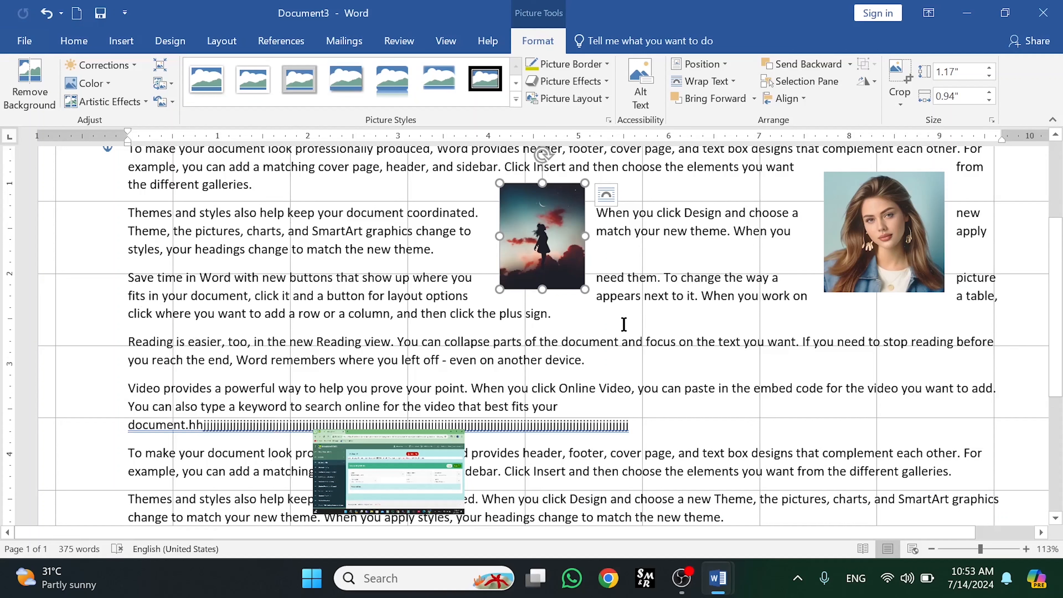
- Reopen the grid settings dialog
{"action": "left_click", "coordinate": [793, 99]}
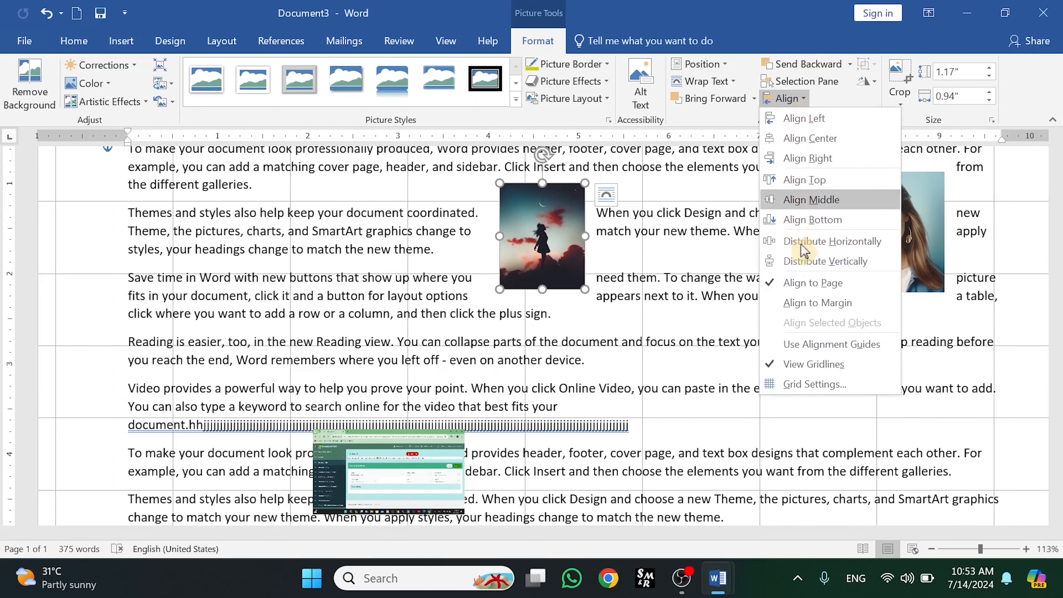
{"action": "left_click", "coordinate": [813, 384]}
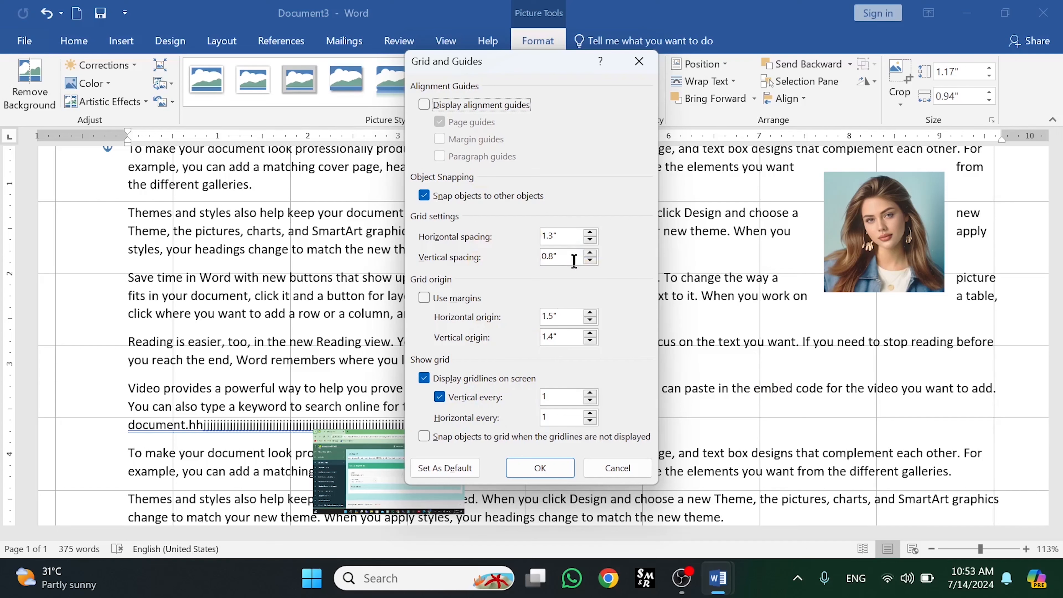
- Raise the vertical grid spacing to 2.8" and apply the grid settings
{"action": "left_click", "coordinate": [591, 253]}
{"action": "left_click", "coordinate": [590, 253]}
{"action": "left_click", "coordinate": [590, 253]}
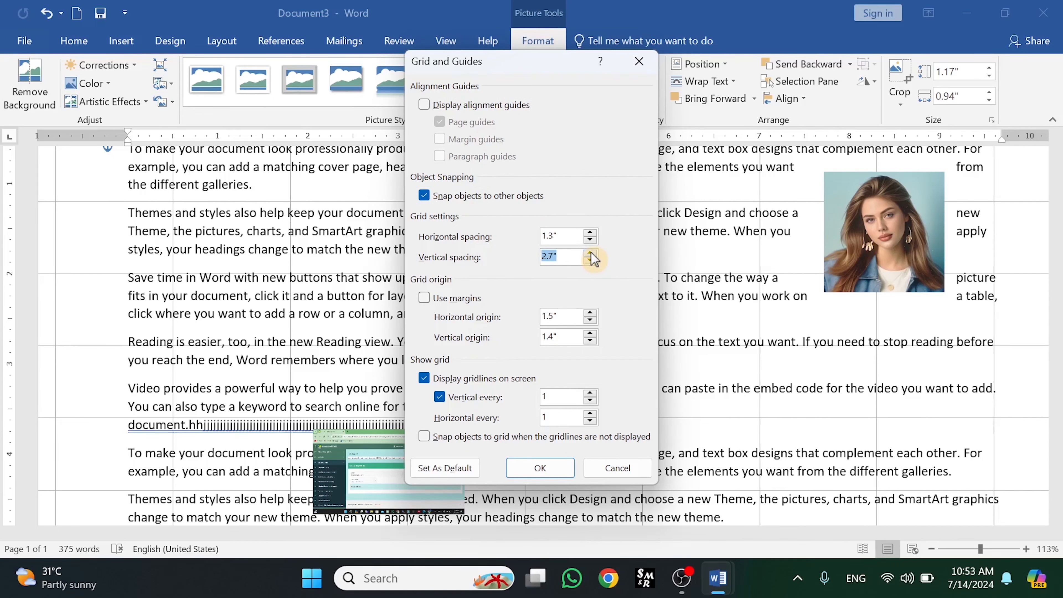
{"action": "left_click", "coordinate": [542, 467]}
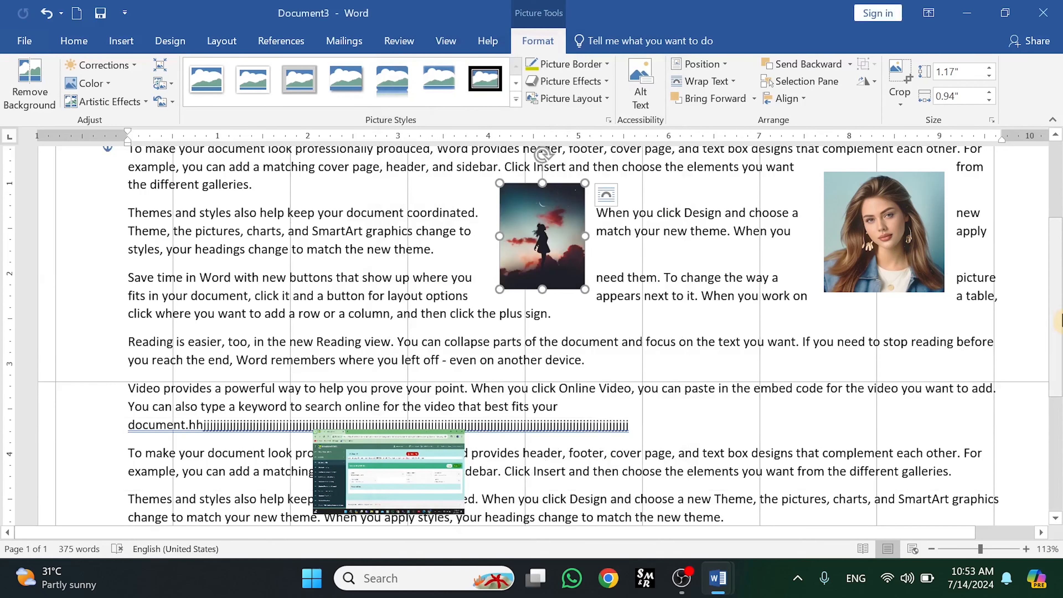
- Reopen the grid settings, lower the horizontal origin to 0", and apply the change
{"action": "scroll", "coordinate": [1059, 322], "scroll_direction": "up", "scroll_amount": 2}
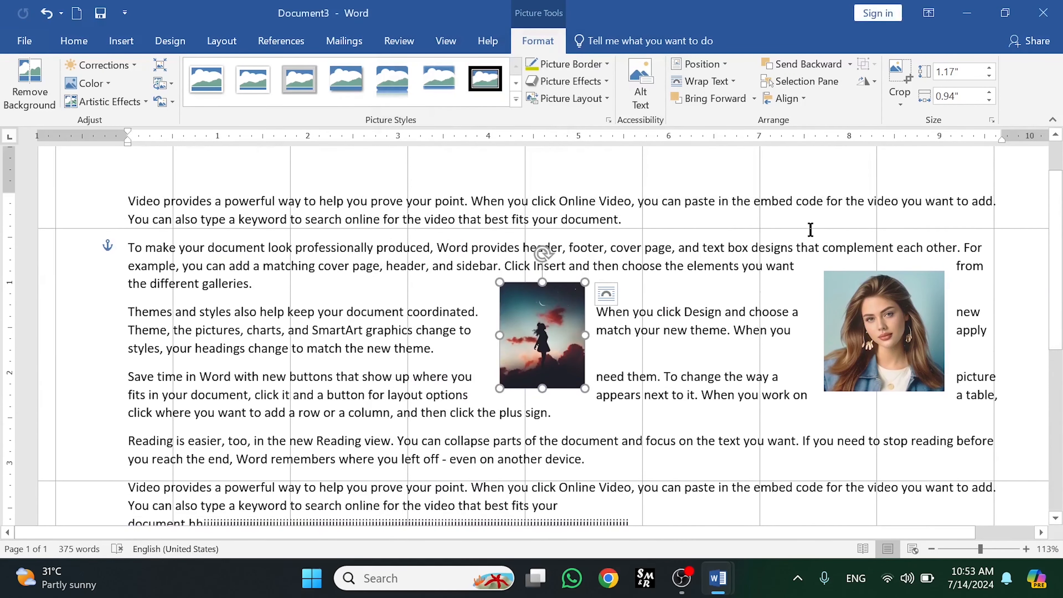
{"action": "scroll", "coordinate": [541, 244], "scroll_direction": "down", "scroll_amount": 3}
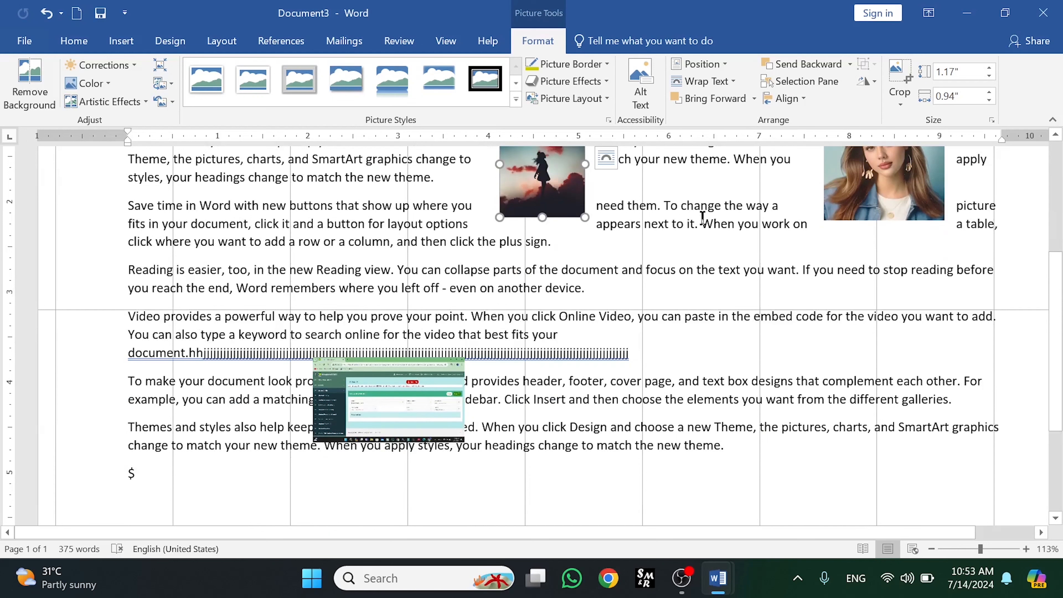
{"action": "left_click", "coordinate": [786, 98]}
{"action": "left_click", "coordinate": [797, 383]}
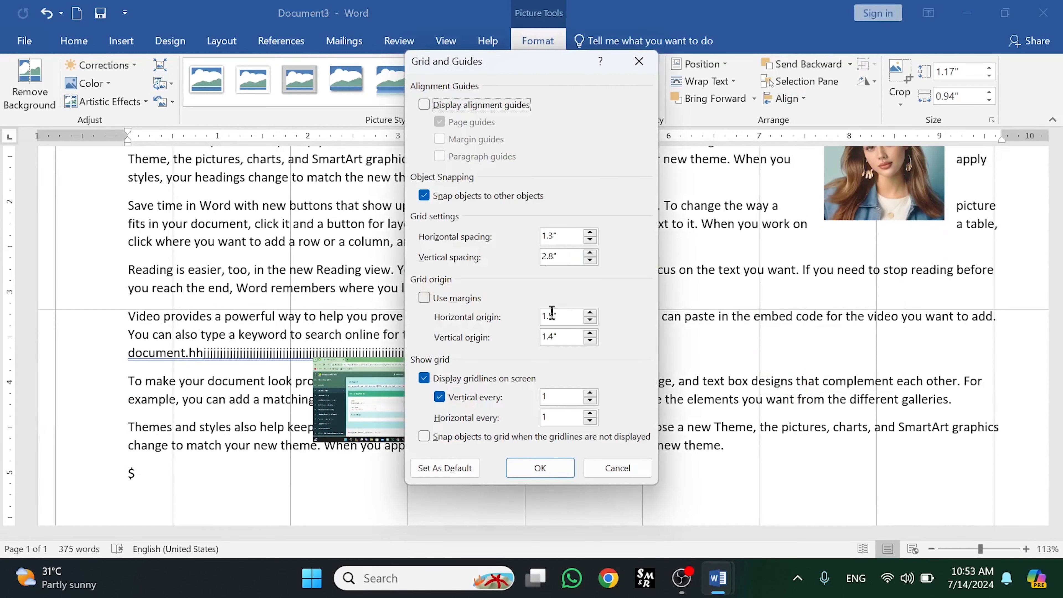
{"action": "left_click", "coordinate": [590, 322]}
{"action": "left_click", "coordinate": [590, 322]}
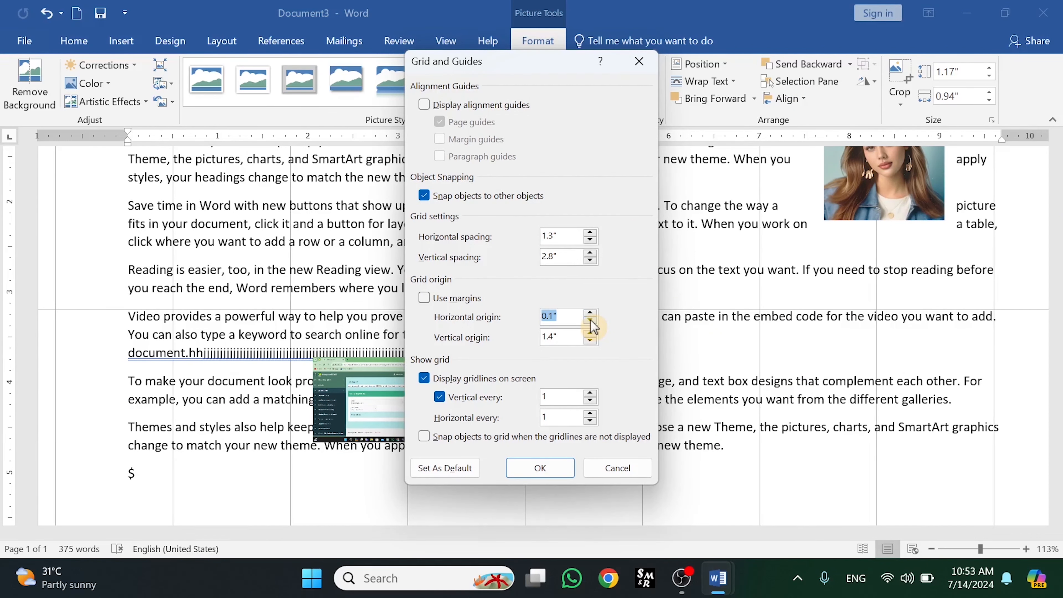
{"action": "left_click", "coordinate": [540, 467]}
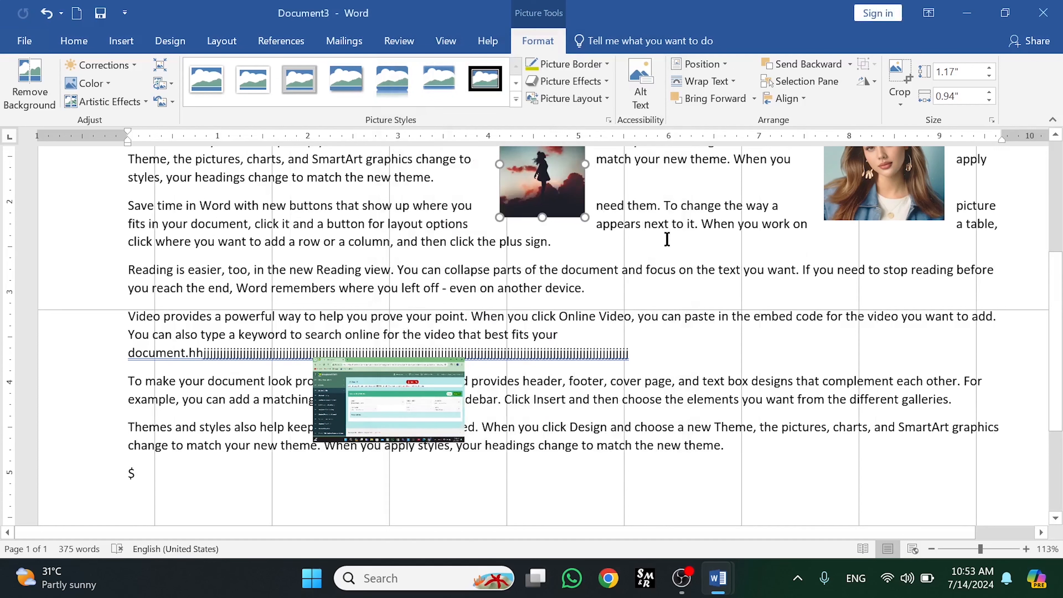
- Reopen the grid settings dialog and close it without changes
{"action": "left_click_drag", "start_coordinate": [1059, 301], "coordinate": [1062, 163]}
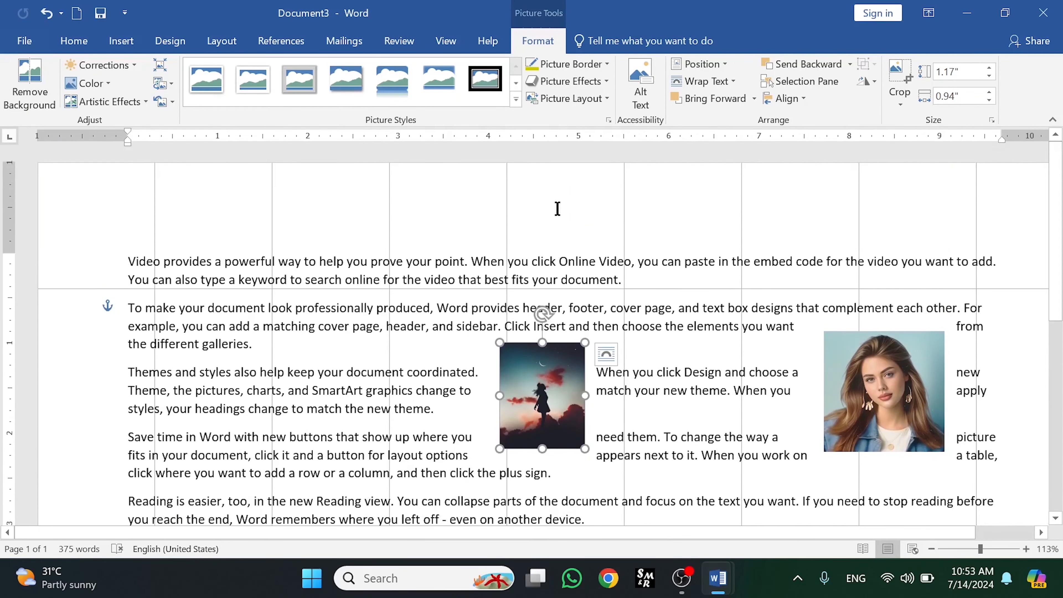
{"action": "left_click", "coordinate": [804, 99]}
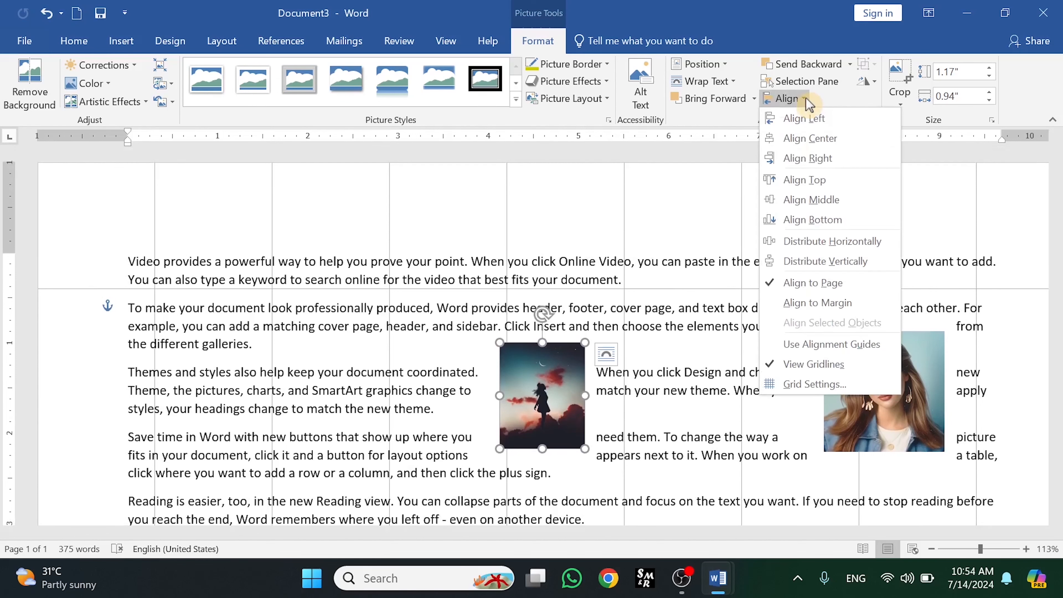
{"action": "left_click", "coordinate": [814, 384]}
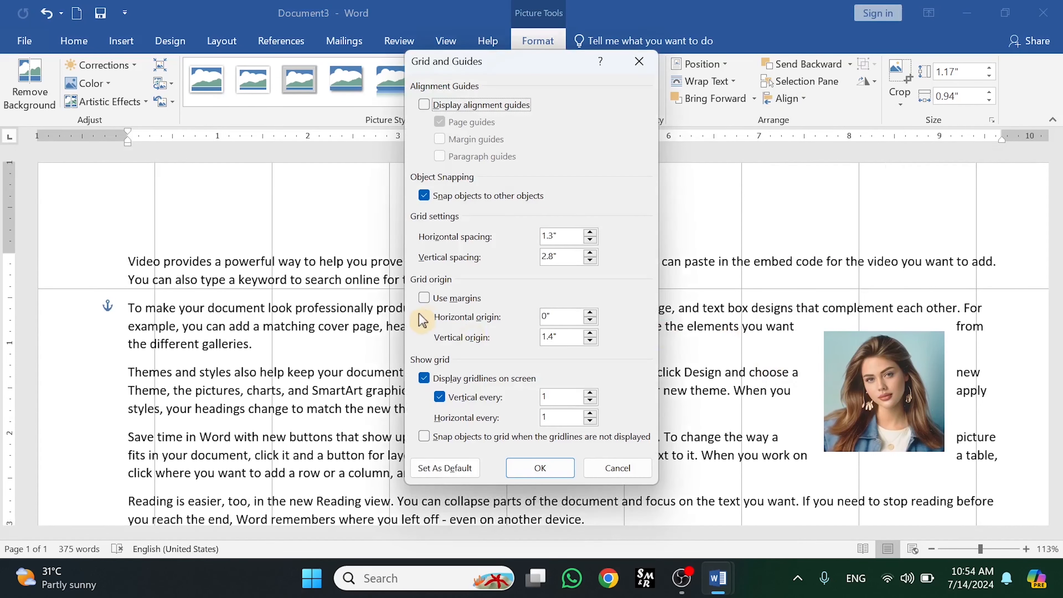
{"action": "left_click", "coordinate": [542, 468]}
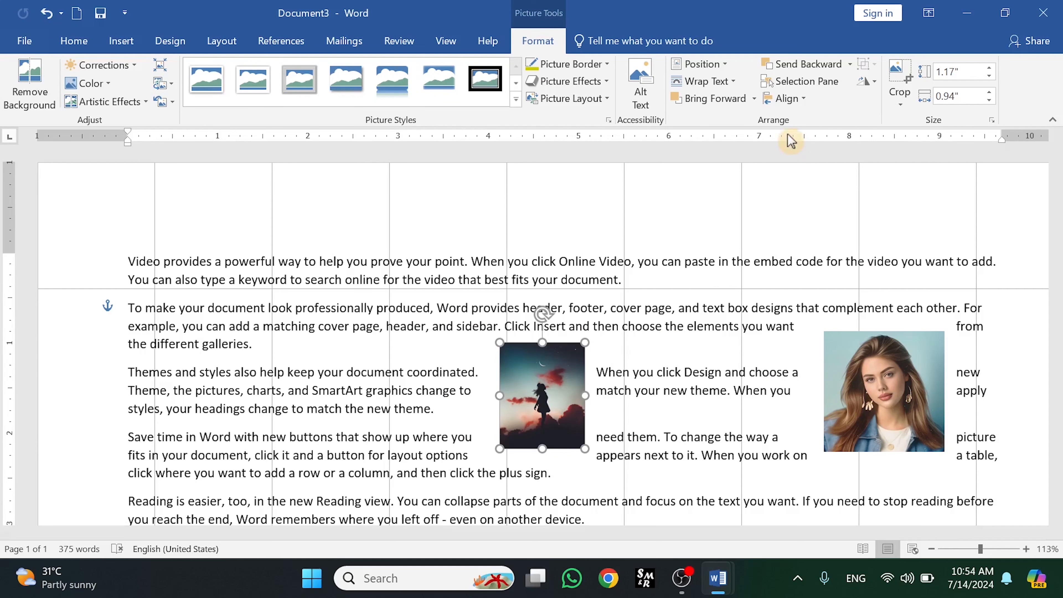
- Undo the last three changes
{"action": "key", "text": "ctrl+z"}
{"action": "key", "text": "ctrl+z"}
{"action": "key", "text": "ctrl+z"}
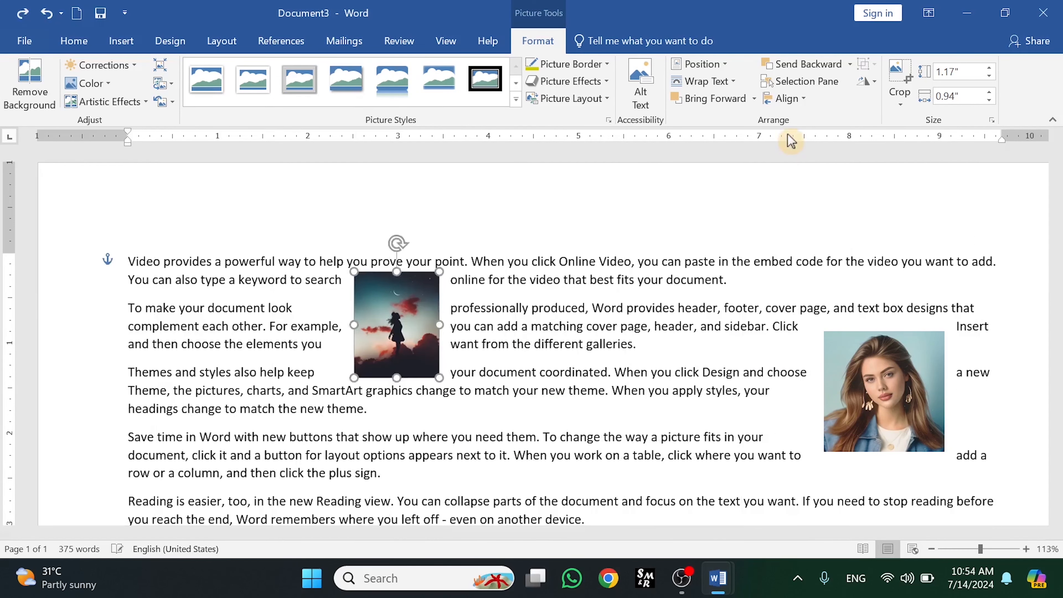
- Move the portrait picture and the screenshot picture side by side beside the 'Save time in Word' paragraph
{"action": "left_click", "coordinate": [632, 356]}
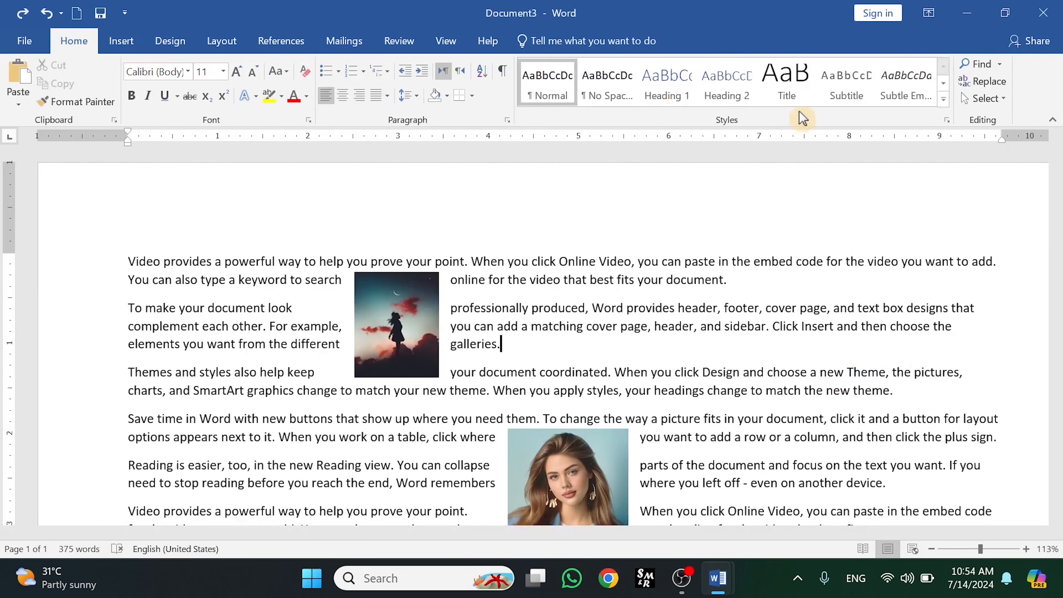
{"action": "left_click", "coordinate": [407, 305]}
{"action": "left_click", "coordinate": [571, 468]}
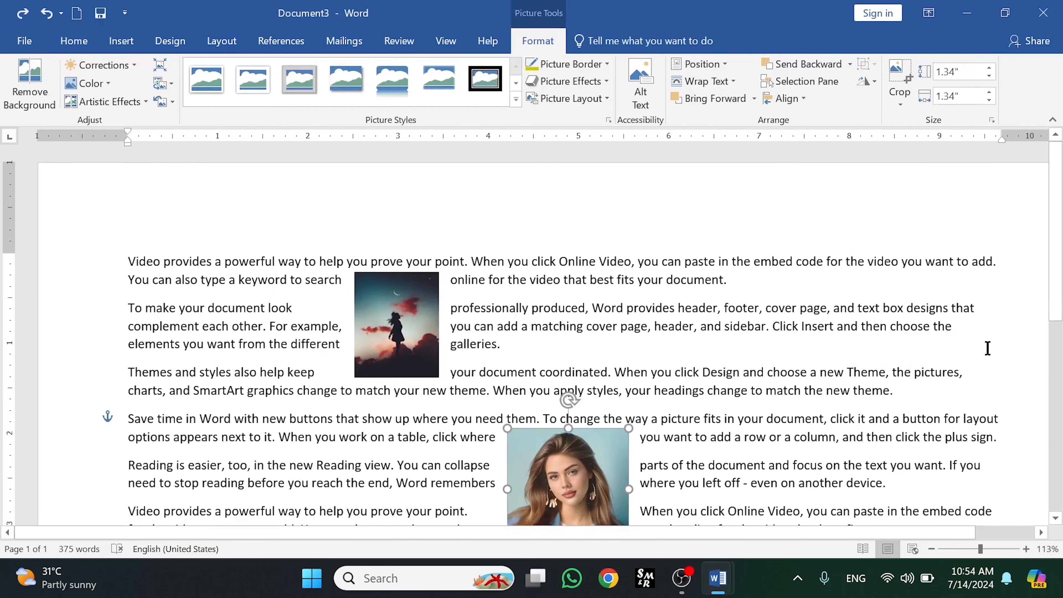
{"action": "scroll", "coordinate": [1059, 323], "scroll_direction": "down", "scroll_amount": 3}
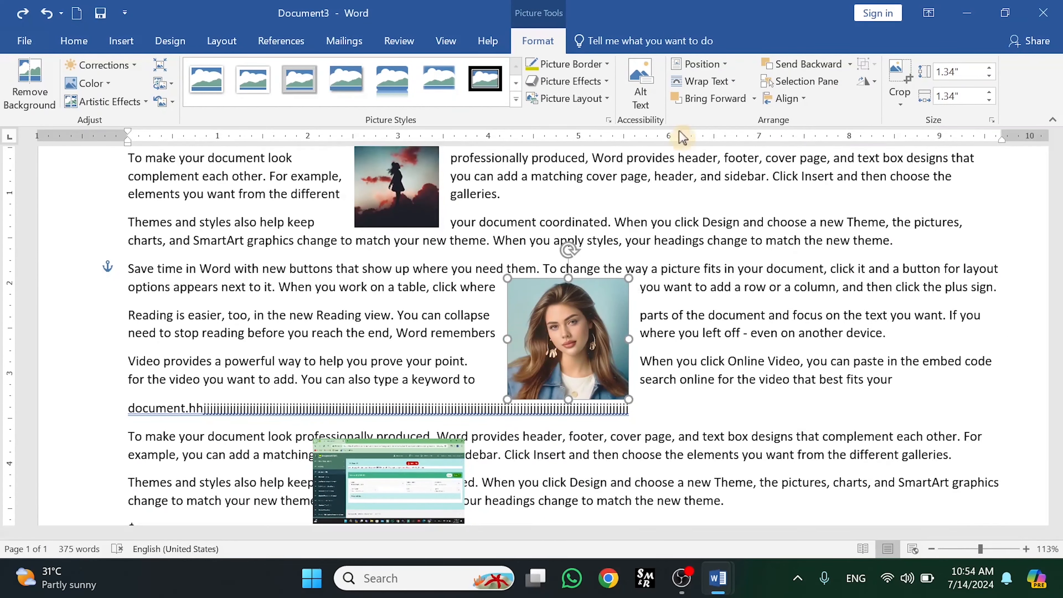
{"action": "left_click", "coordinate": [809, 104]}
{"action": "left_click", "coordinate": [808, 100]}
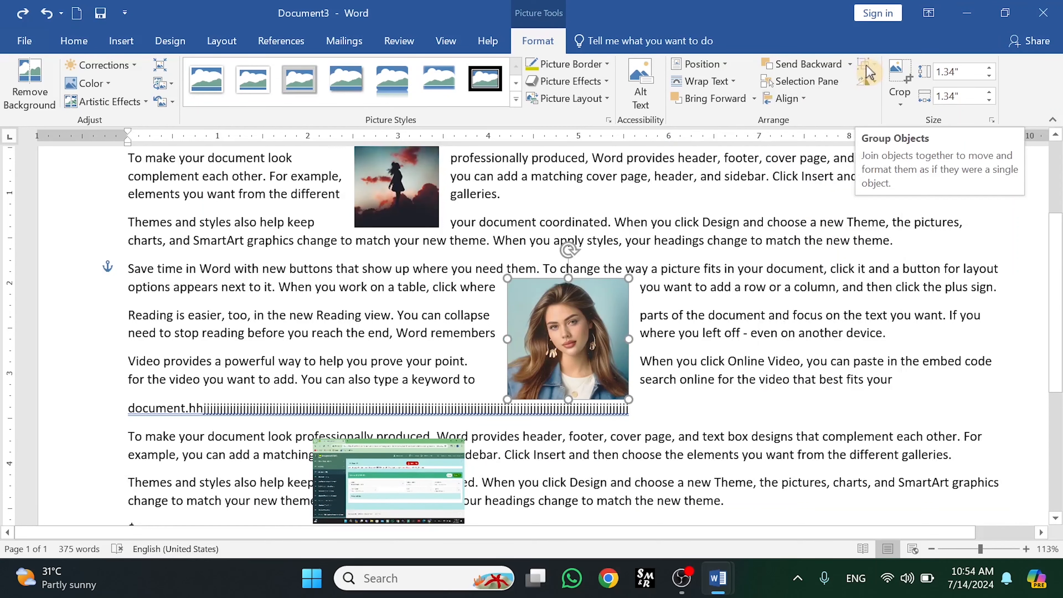
{"action": "scroll", "coordinate": [1024, 251], "scroll_direction": "down", "scroll_amount": 1}
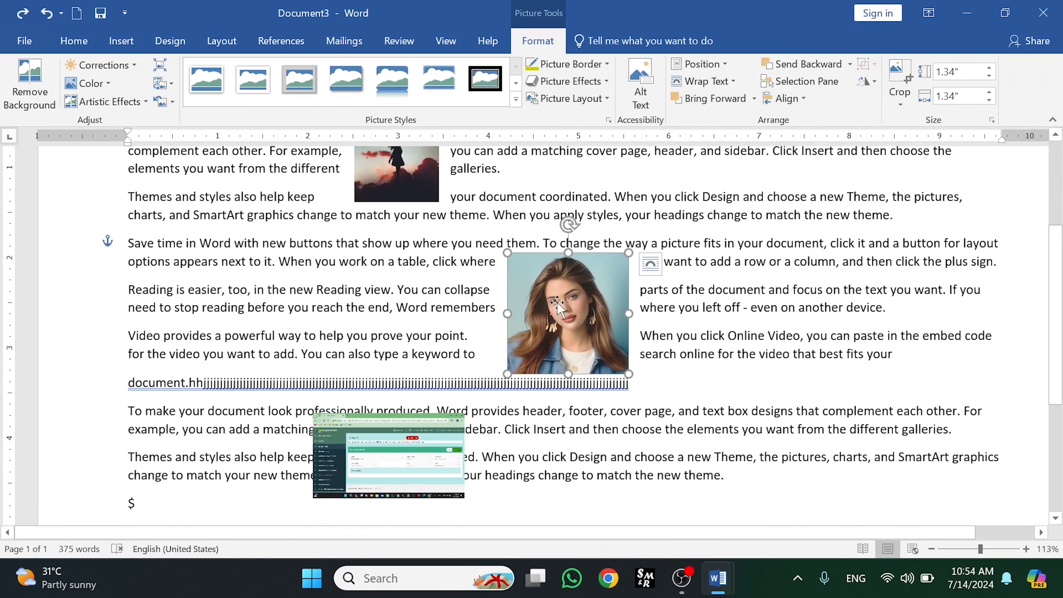
{"action": "left_click_drag", "start_coordinate": [557, 303], "coordinate": [679, 287]}
{"action": "left_click_drag", "start_coordinate": [396, 452], "coordinate": [632, 295]}
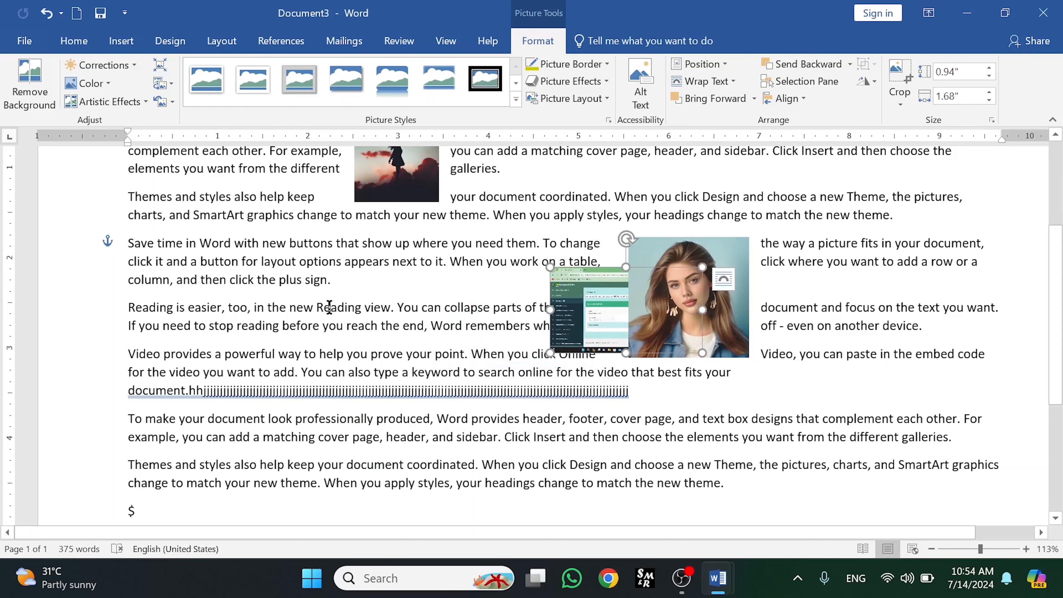
- Overlap the screenshot picture onto the portrait picture, select both, and group them
{"action": "left_click_drag", "start_coordinate": [670, 305], "coordinate": [433, 305]}
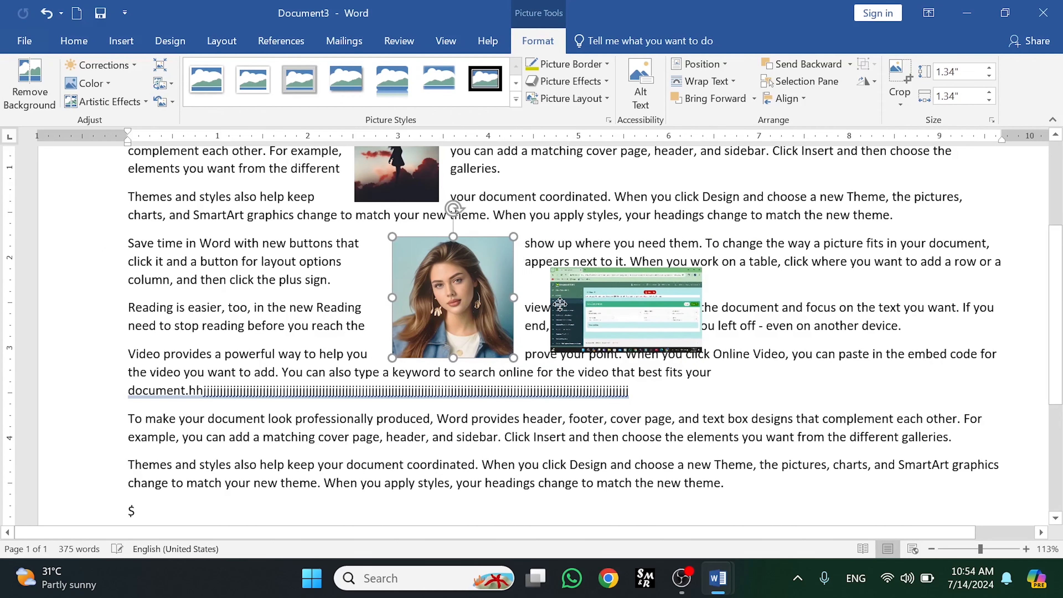
{"action": "left_click_drag", "start_coordinate": [615, 301], "coordinate": [543, 284]}
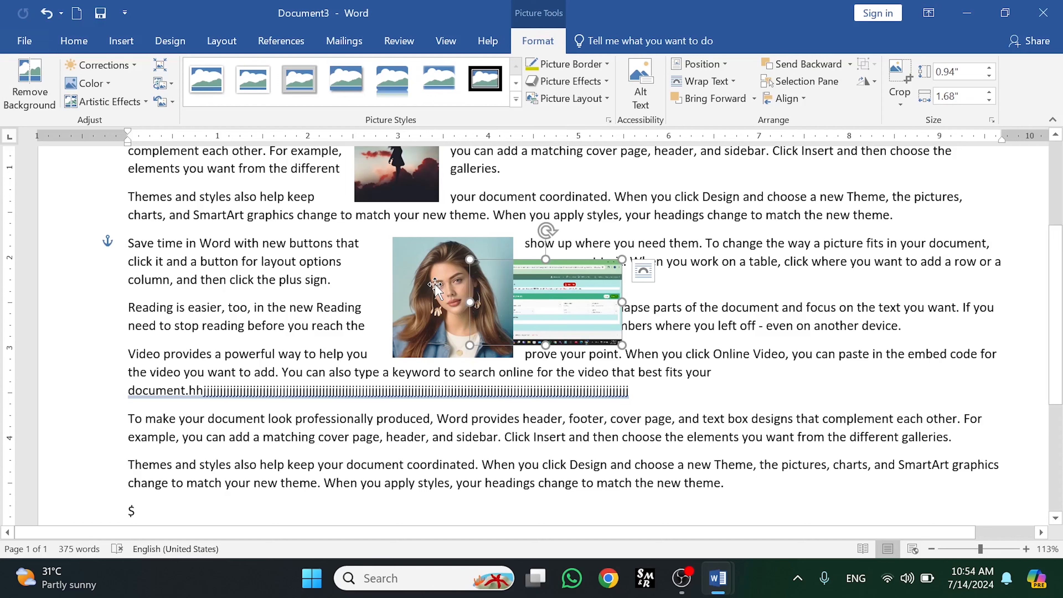
{"action": "left_click", "coordinate": [435, 283], "text": "ctrl"}
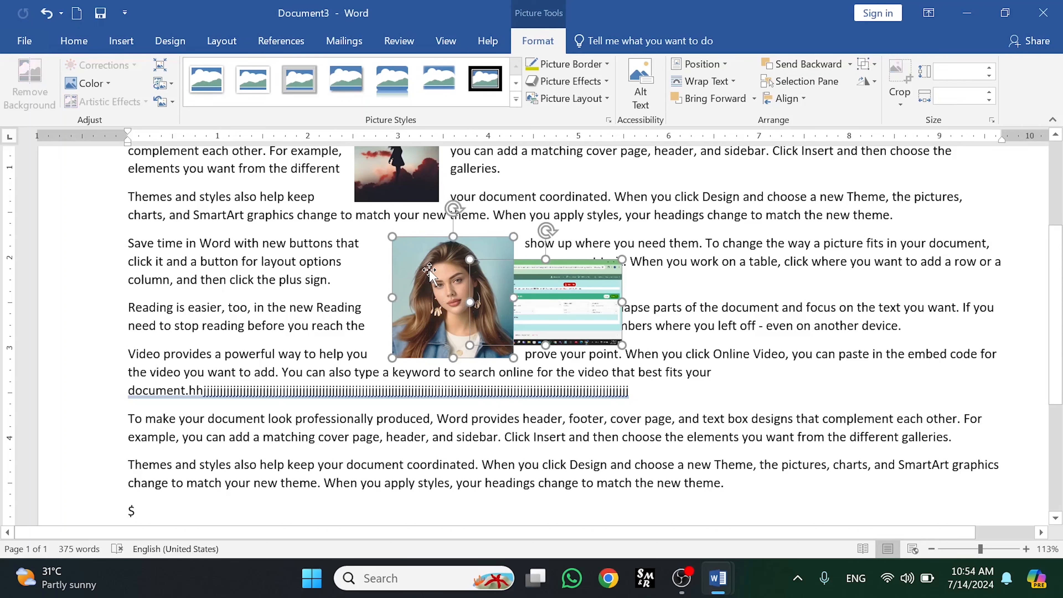
{"action": "left_click", "coordinate": [866, 69]}
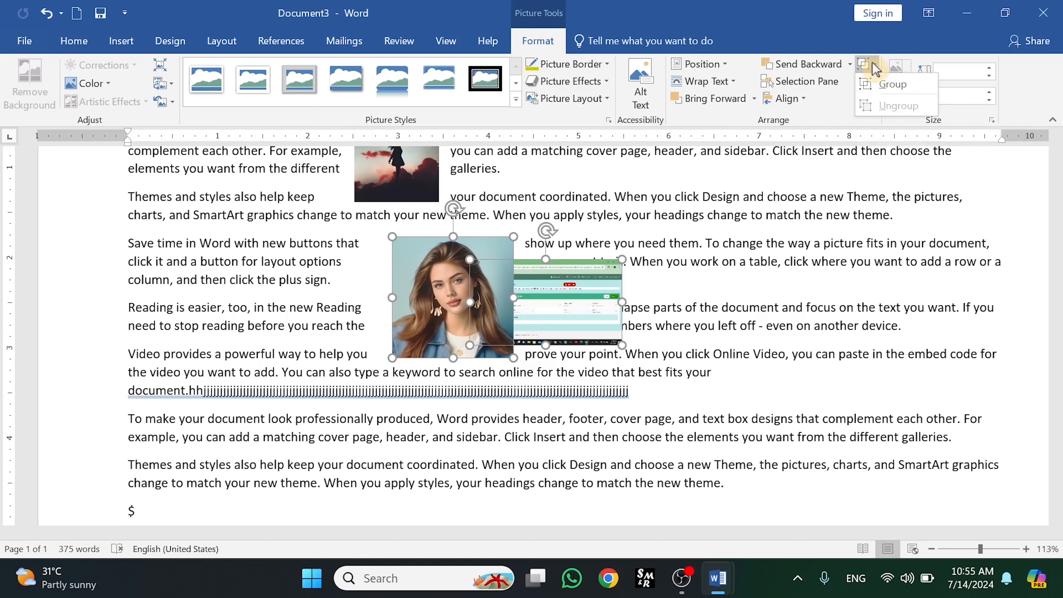
{"action": "left_click", "coordinate": [877, 86]}
- Move the group up, ungroup it, and move the two pictures apart
{"action": "left_click_drag", "start_coordinate": [537, 280], "coordinate": [421, 309]}
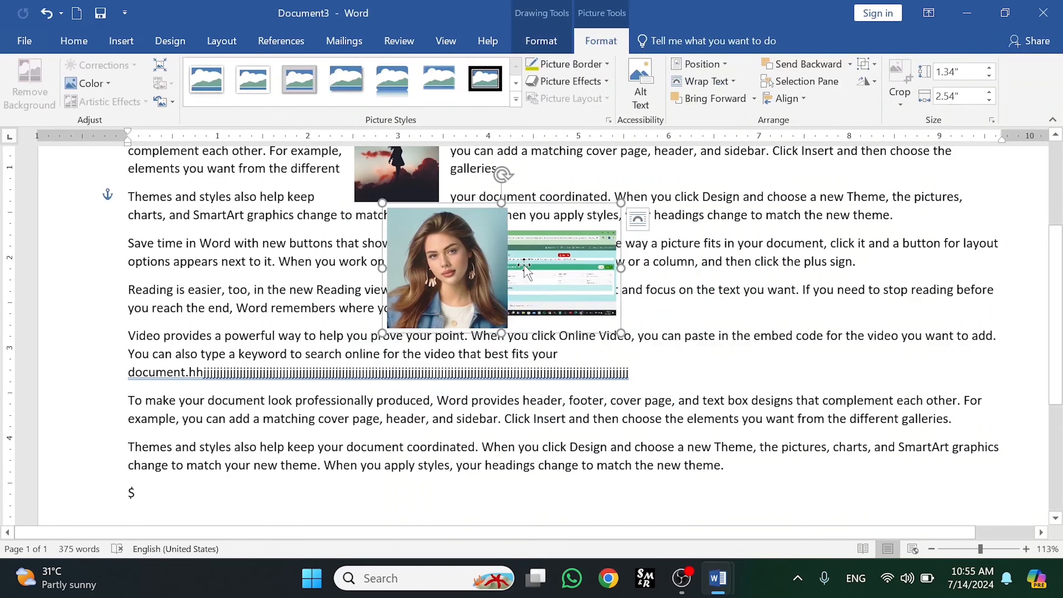
{"action": "left_click", "coordinate": [866, 64]}
{"action": "left_click", "coordinate": [879, 105]}
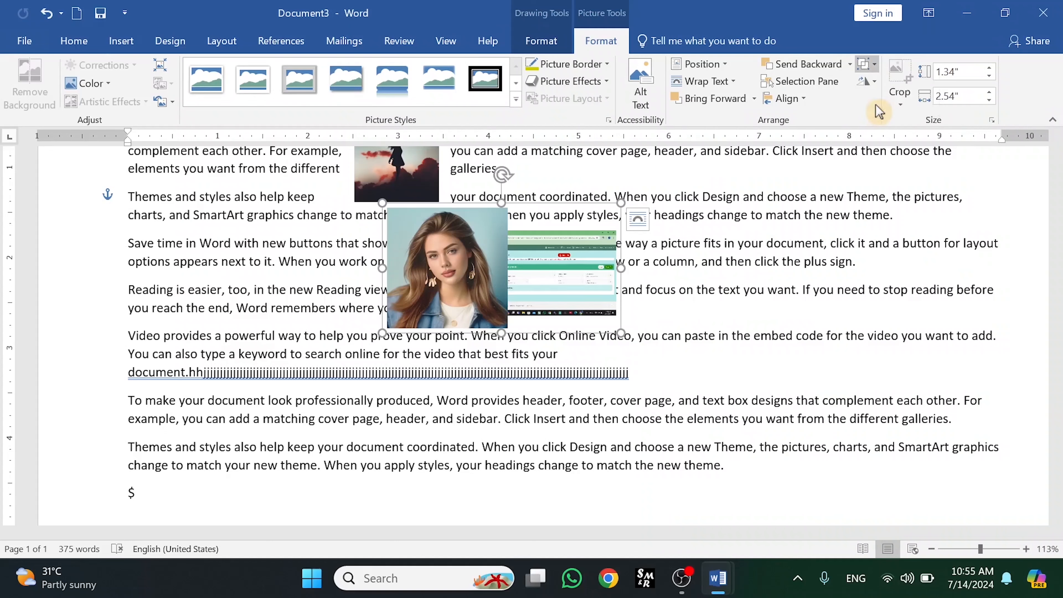
{"action": "left_click_drag", "start_coordinate": [619, 272], "coordinate": [687, 277]}
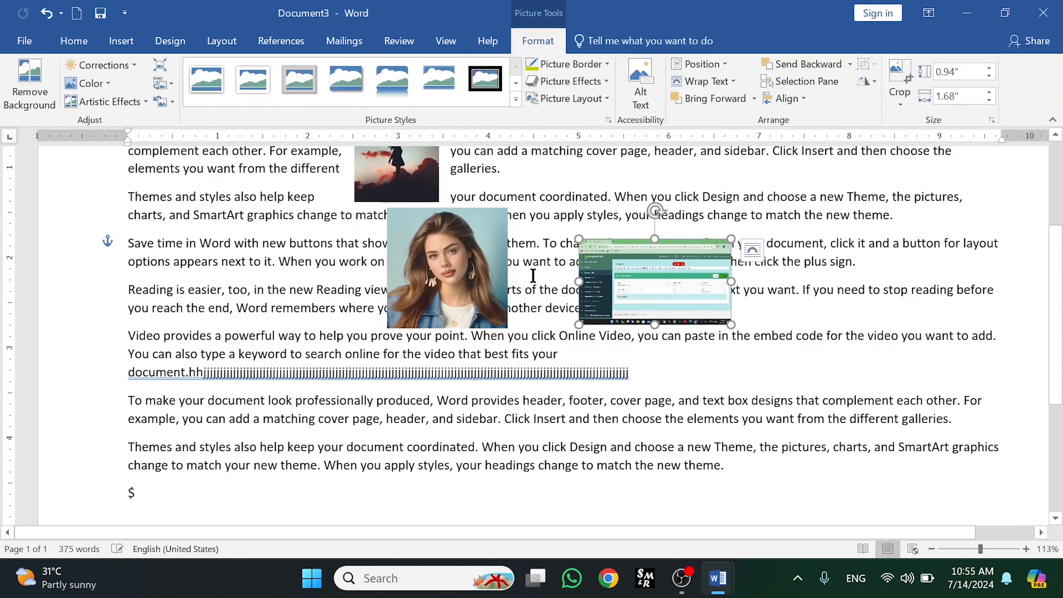
{"action": "left_click_drag", "start_coordinate": [473, 275], "coordinate": [517, 306]}
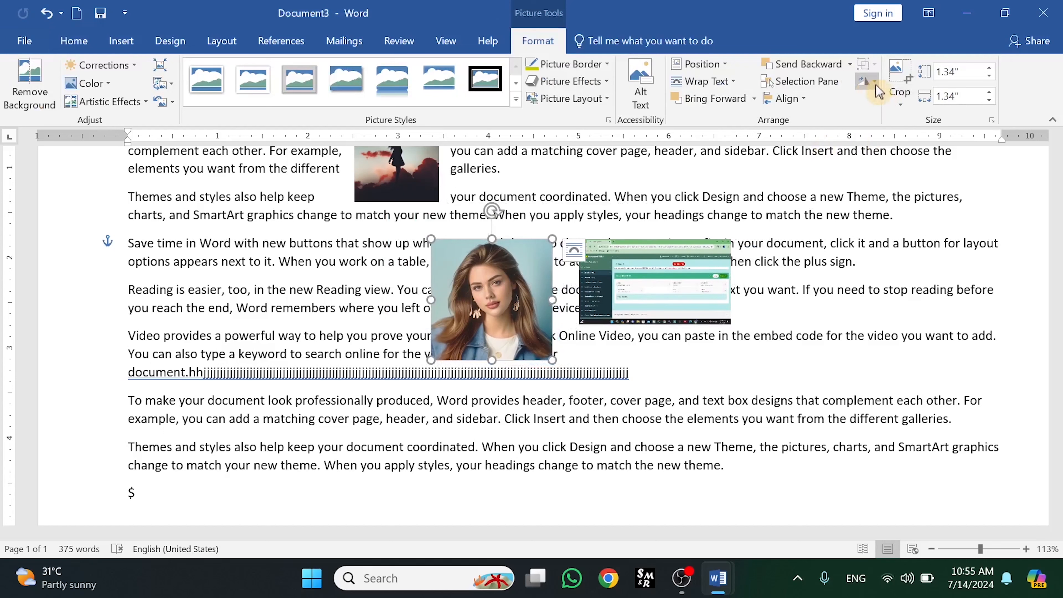
- Try resizing the portrait to 1.84" square with a 4° rotation in the Layout dialog, then undo it
{"action": "left_click", "coordinate": [866, 80]}
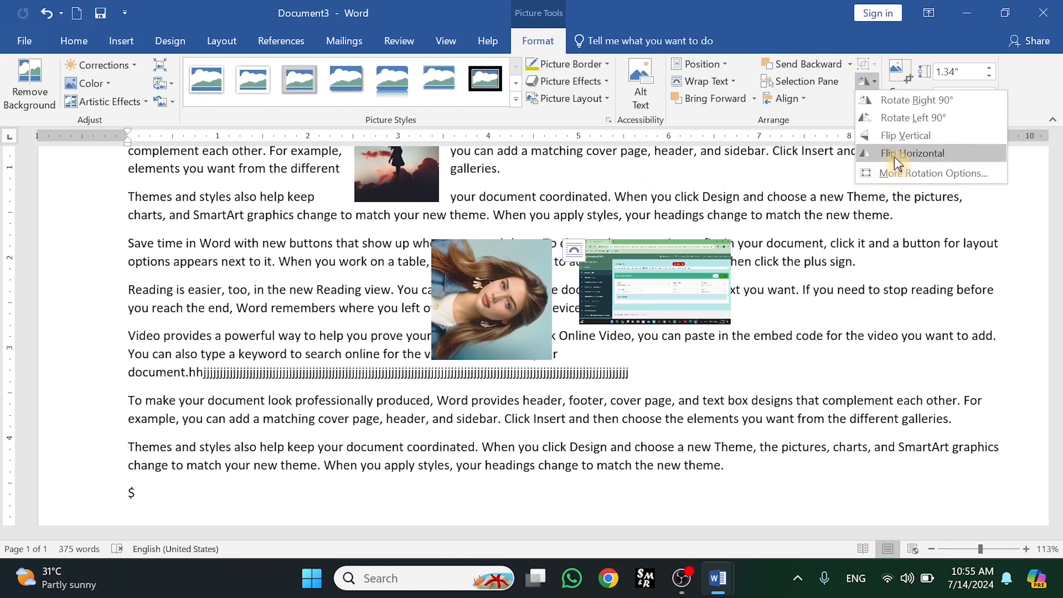
{"action": "left_click", "coordinate": [894, 174]}
{"action": "left_click", "coordinate": [485, 145]}
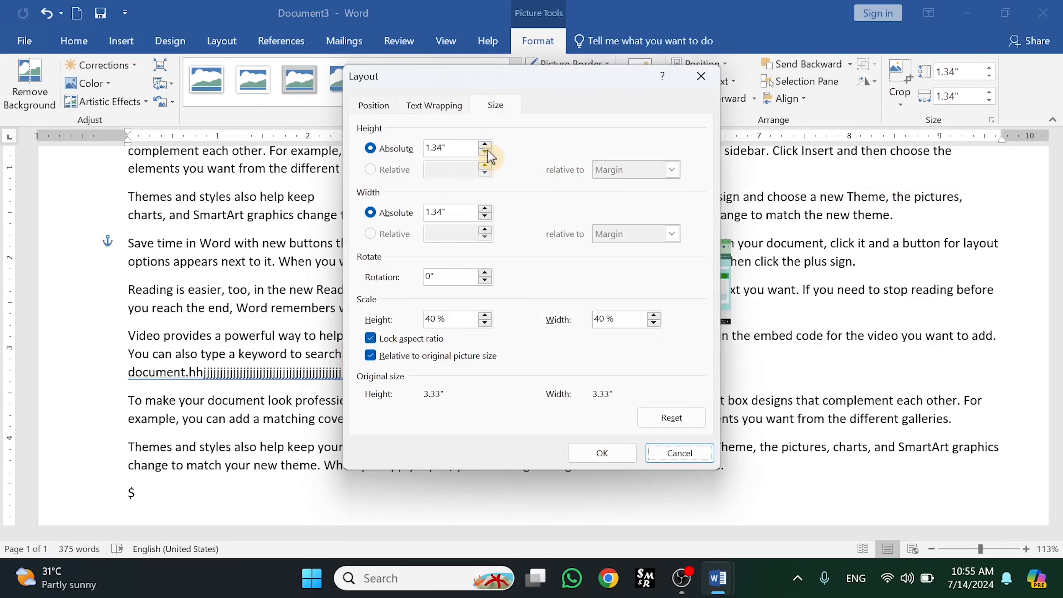
{"action": "left_click", "coordinate": [484, 145]}
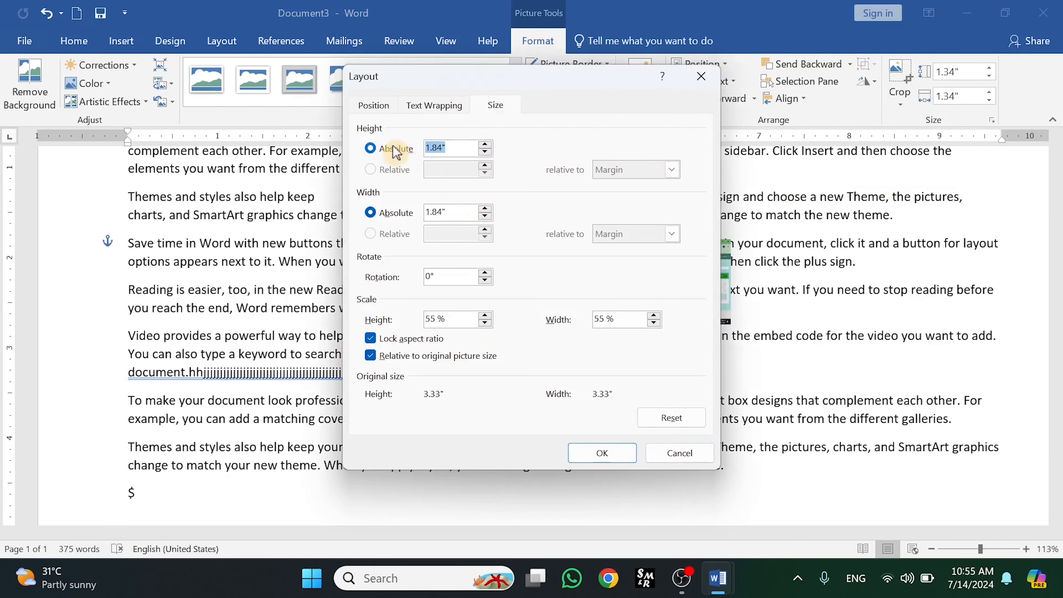
{"action": "left_click", "coordinate": [485, 272]}
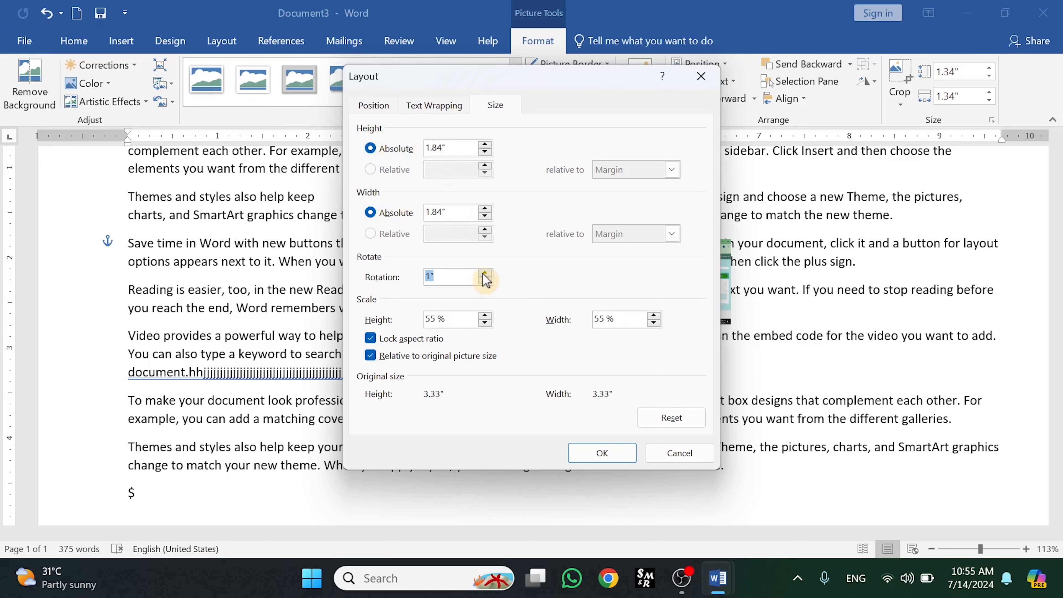
{"action": "left_click", "coordinate": [607, 454]}
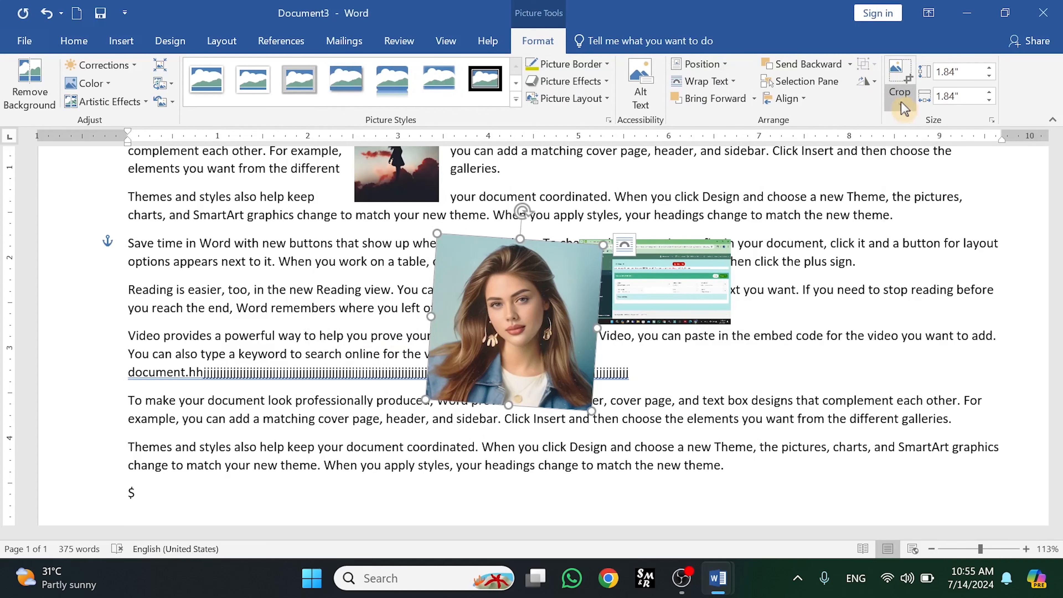
{"action": "key", "text": "ctrl+z"}
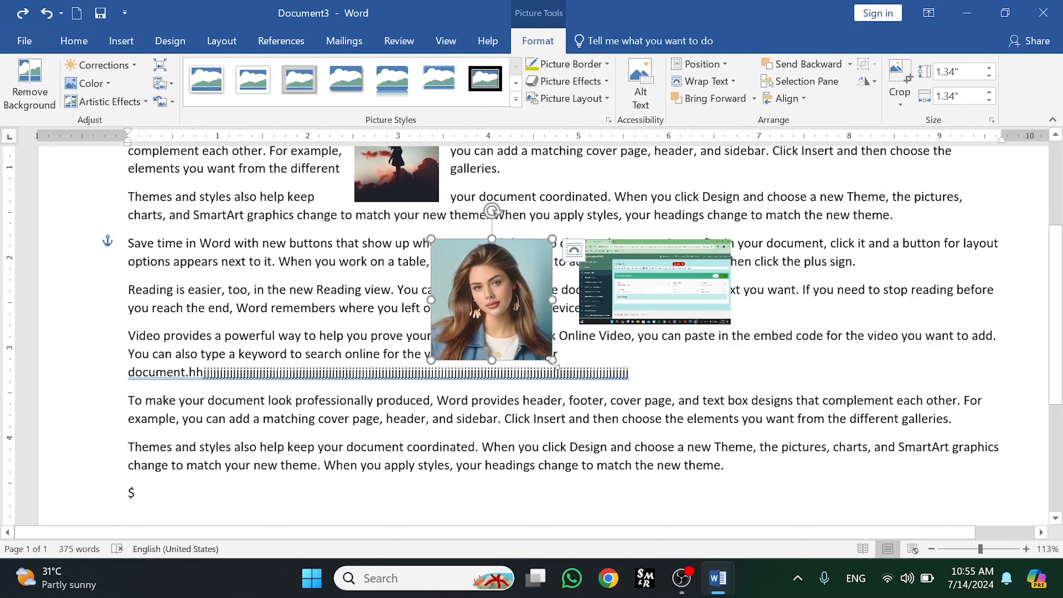
- Enlarge the portrait picture to about 3.46" square
{"action": "left_click_drag", "start_coordinate": [551, 360], "coordinate": [744, 442]}
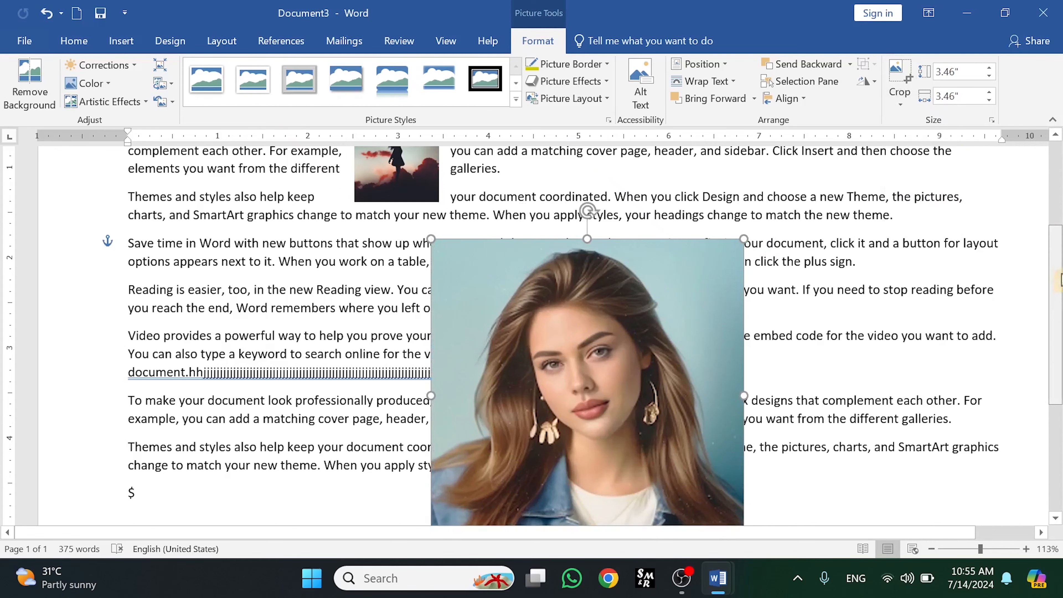
- Crop the portrait's top-right corner inward, then undo the crop
{"action": "scroll", "coordinate": [1061, 278], "scroll_direction": "down", "scroll_amount": 3}
{"action": "left_click", "coordinate": [900, 106]}
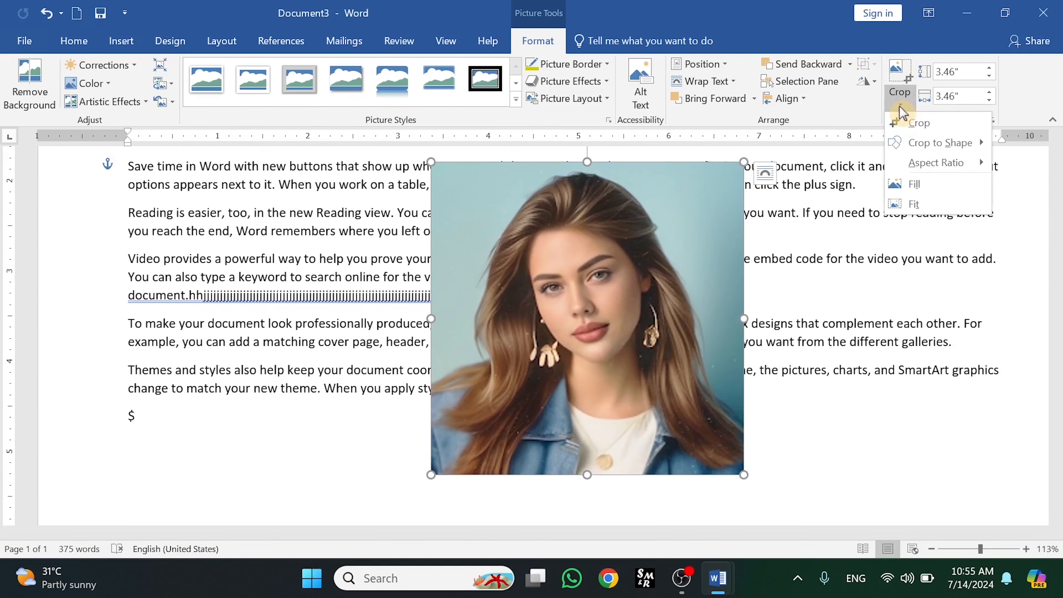
{"action": "left_click", "coordinate": [905, 125]}
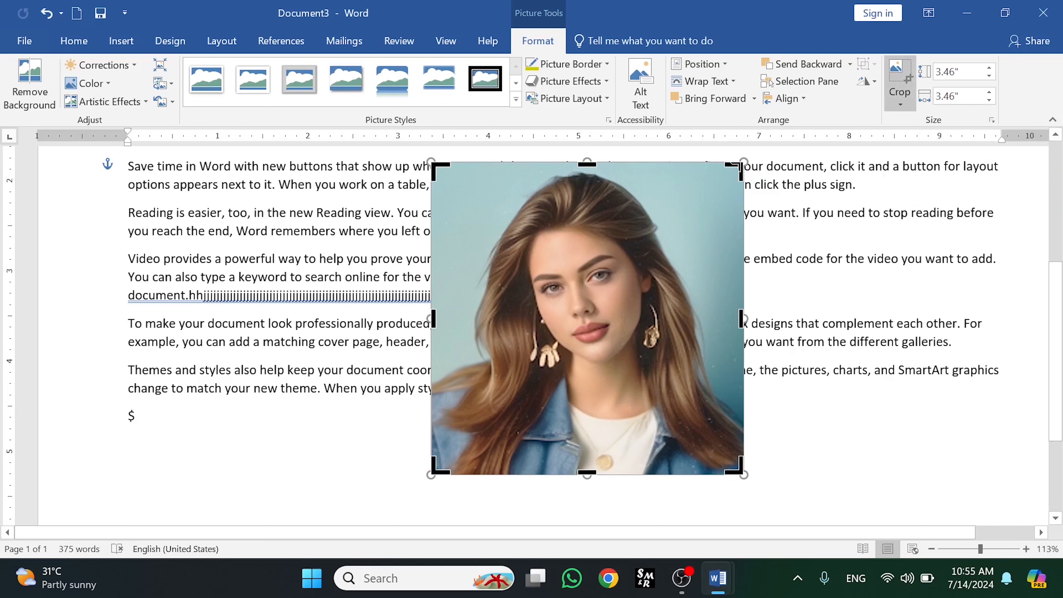
{"action": "left_click_drag", "start_coordinate": [740, 170], "coordinate": [708, 227]}
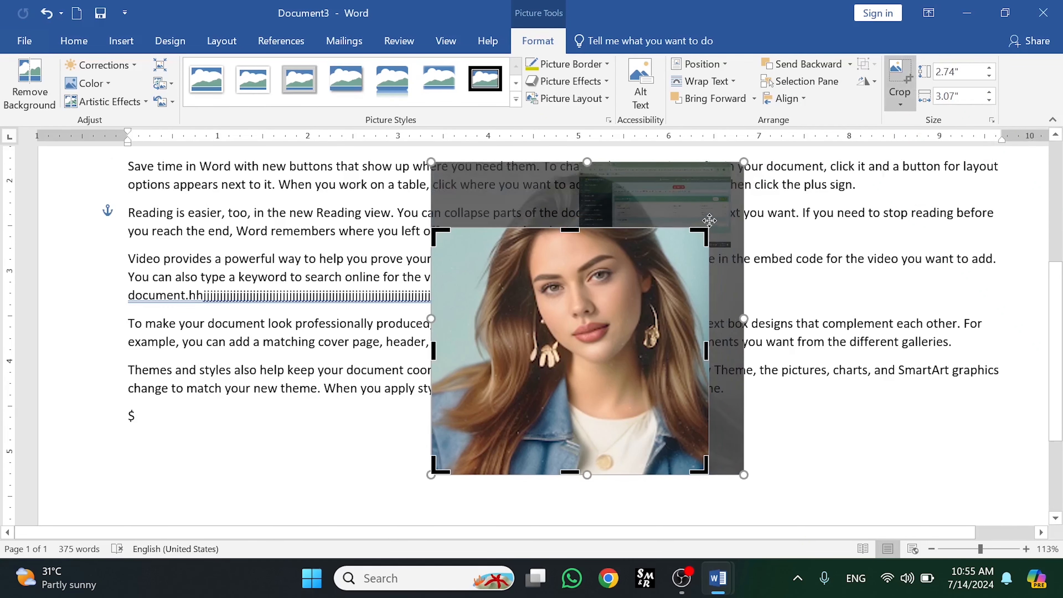
{"action": "key", "text": "Return"}
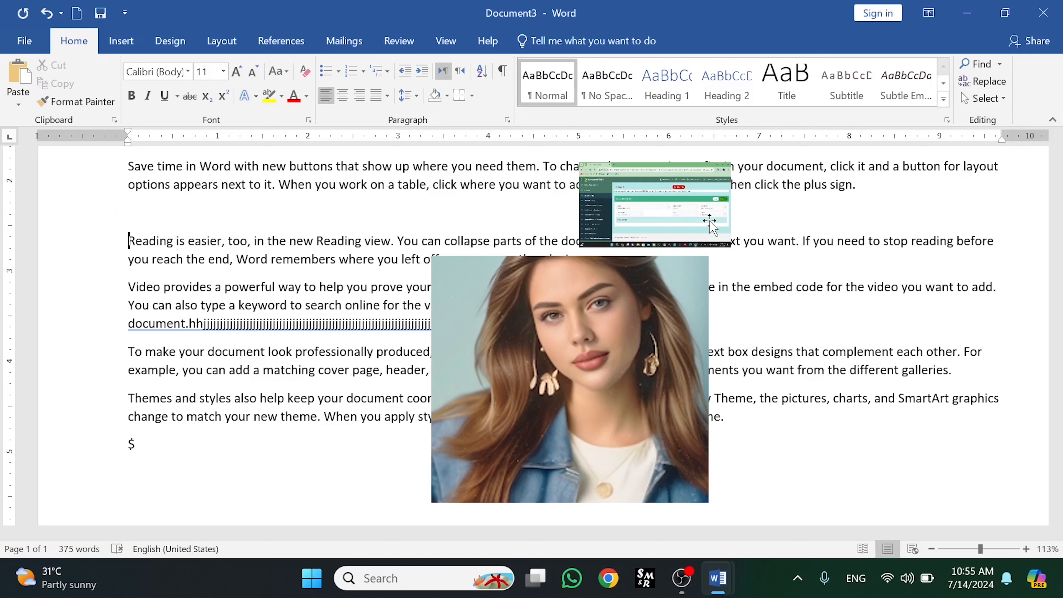
{"action": "key", "text": "ctrl+z"}
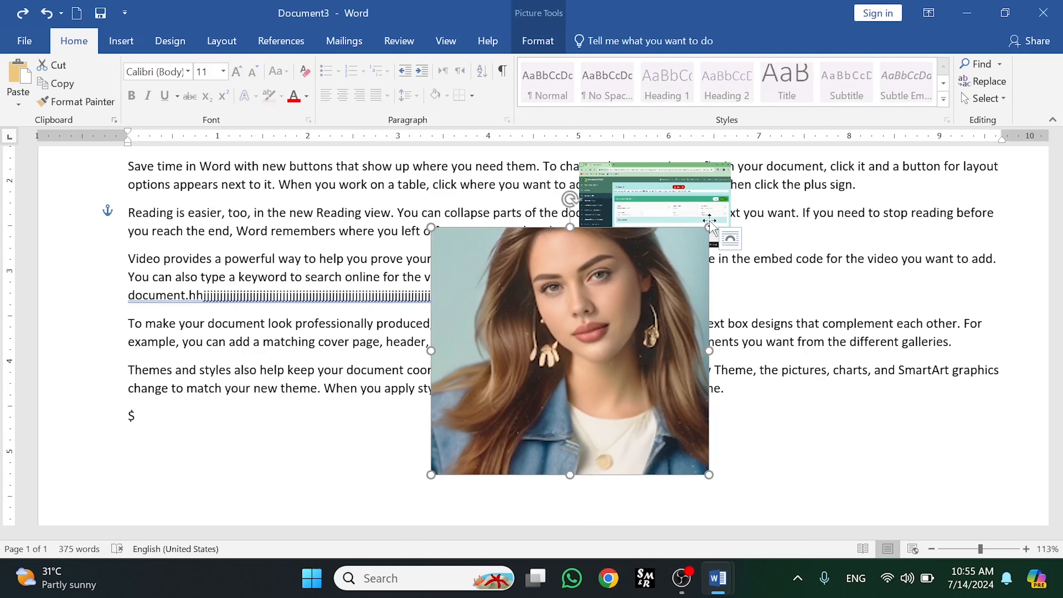
{"action": "key", "text": "ctrl+z"}
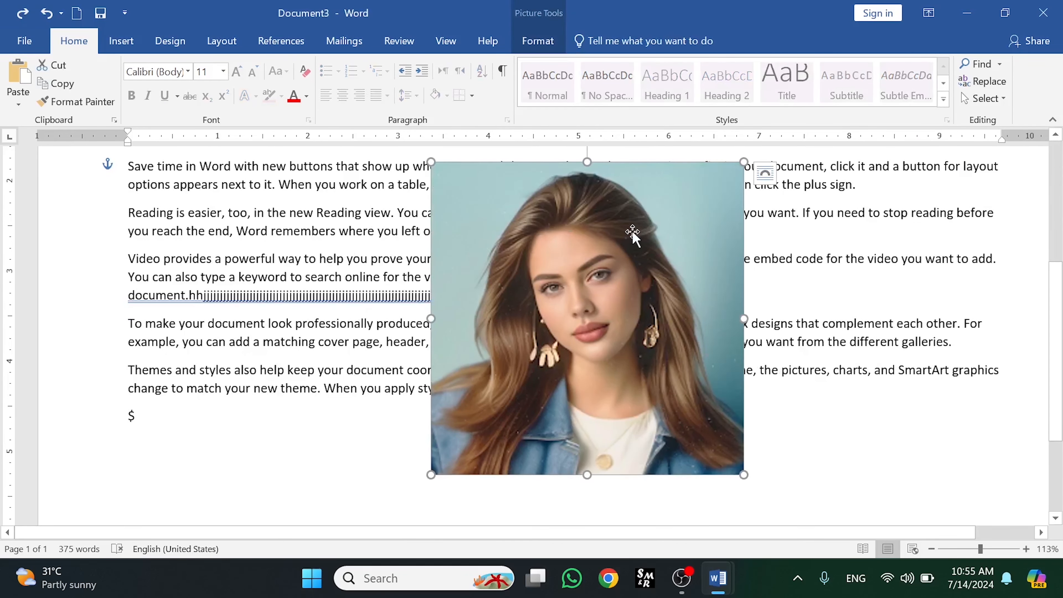
- Crop the portrait to a heart shape and move it to the left
{"action": "left_click", "coordinate": [544, 42]}
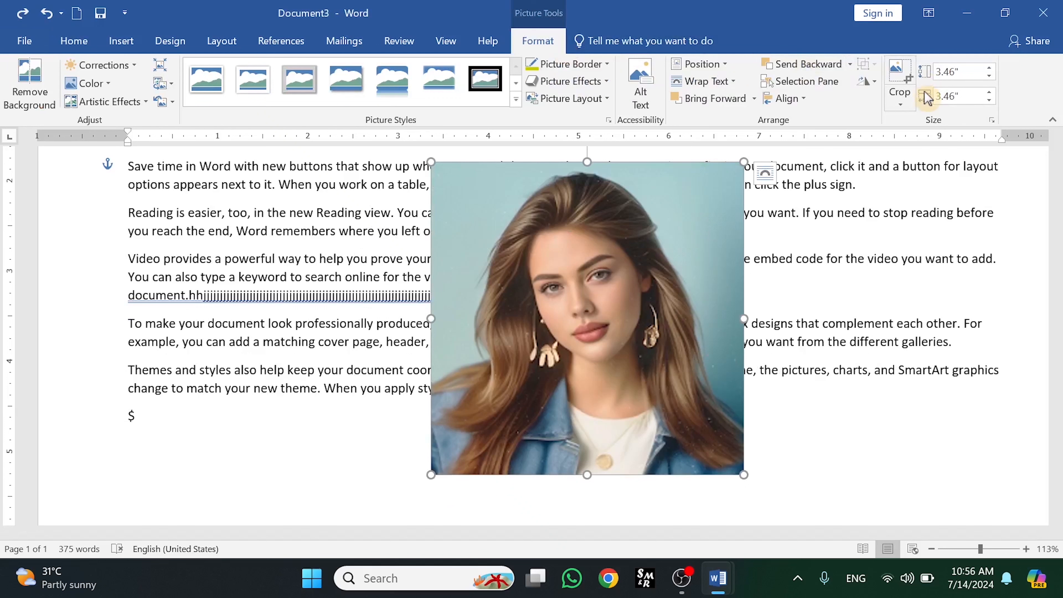
{"action": "left_click", "coordinate": [900, 99]}
{"action": "mouse_move", "coordinate": [929, 154]}
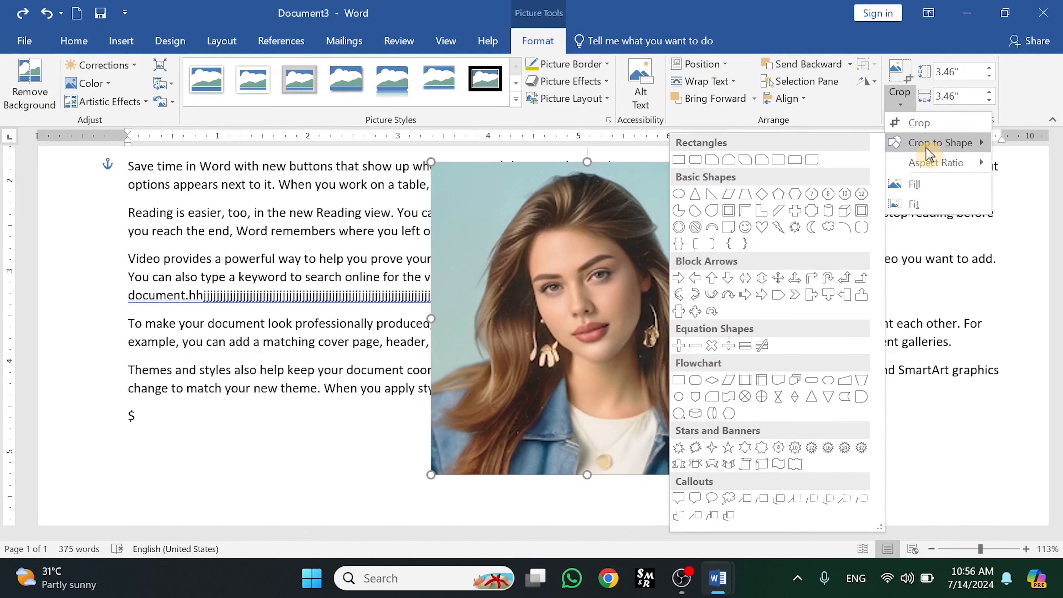
{"action": "left_click", "coordinate": [763, 228]}
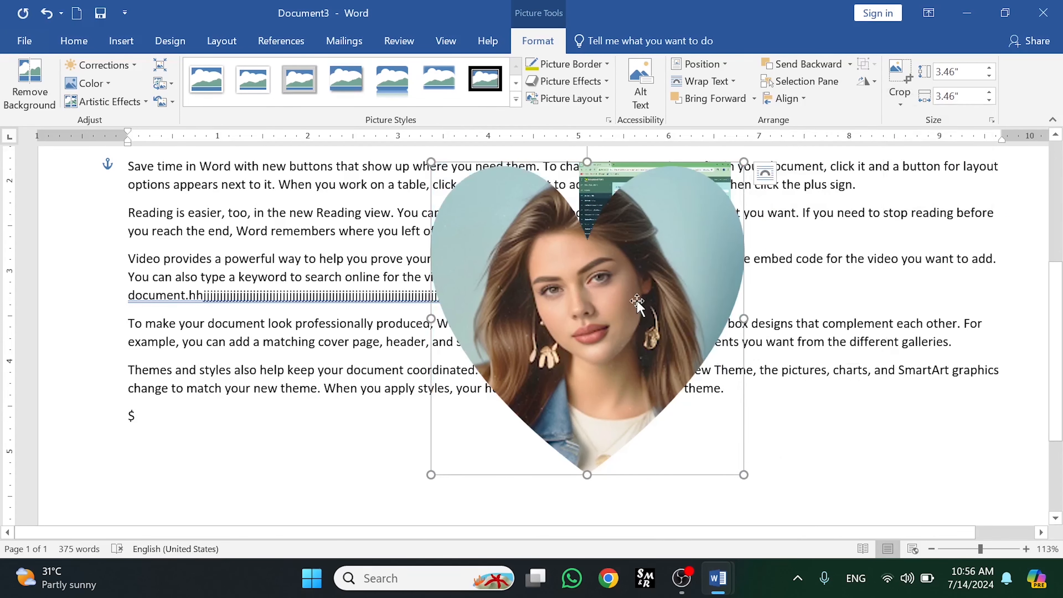
{"action": "left_click_drag", "start_coordinate": [637, 301], "coordinate": [425, 290]}
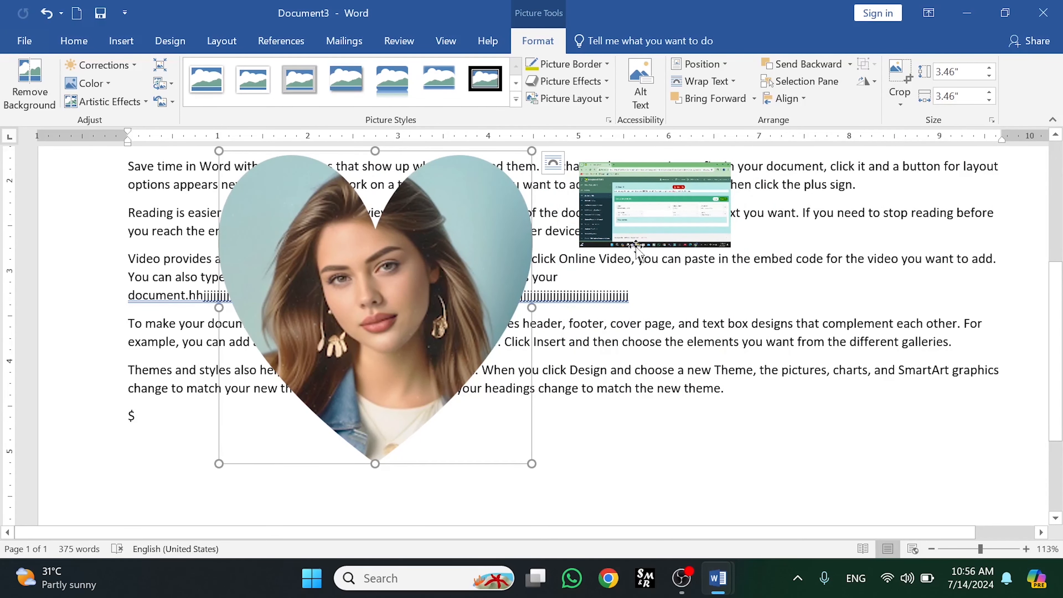
- Change the portrait's crop shape to an oval
{"action": "left_click", "coordinate": [900, 100]}
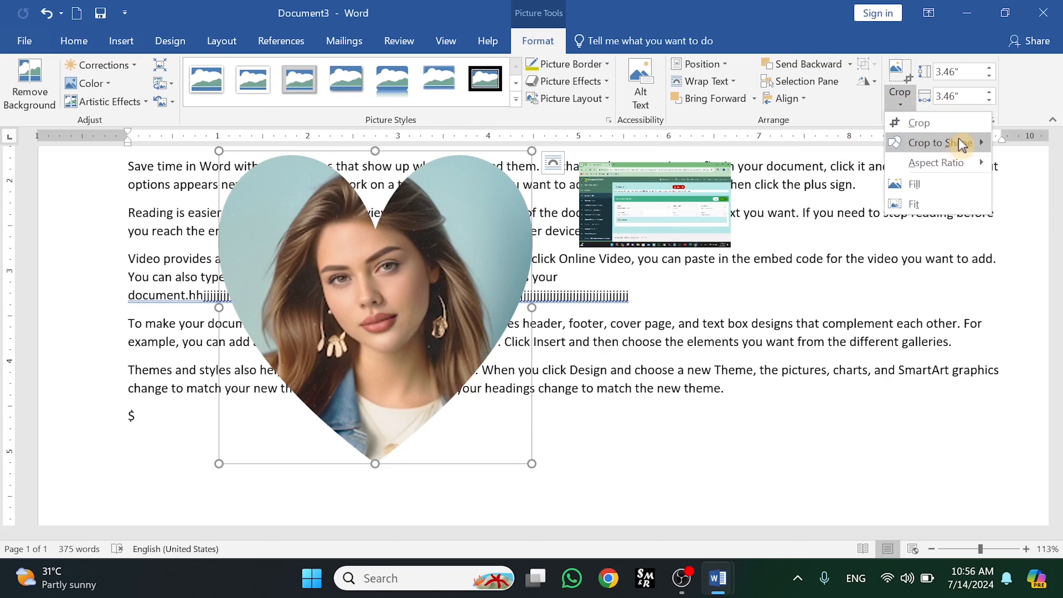
{"action": "mouse_move", "coordinate": [961, 144]}
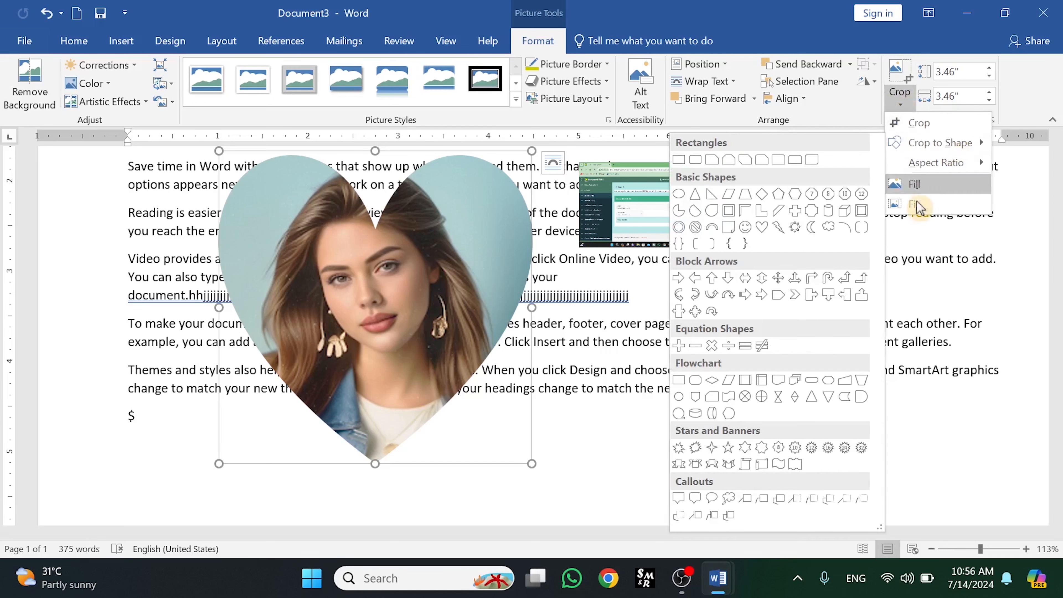
{"action": "left_click", "coordinate": [744, 228]}
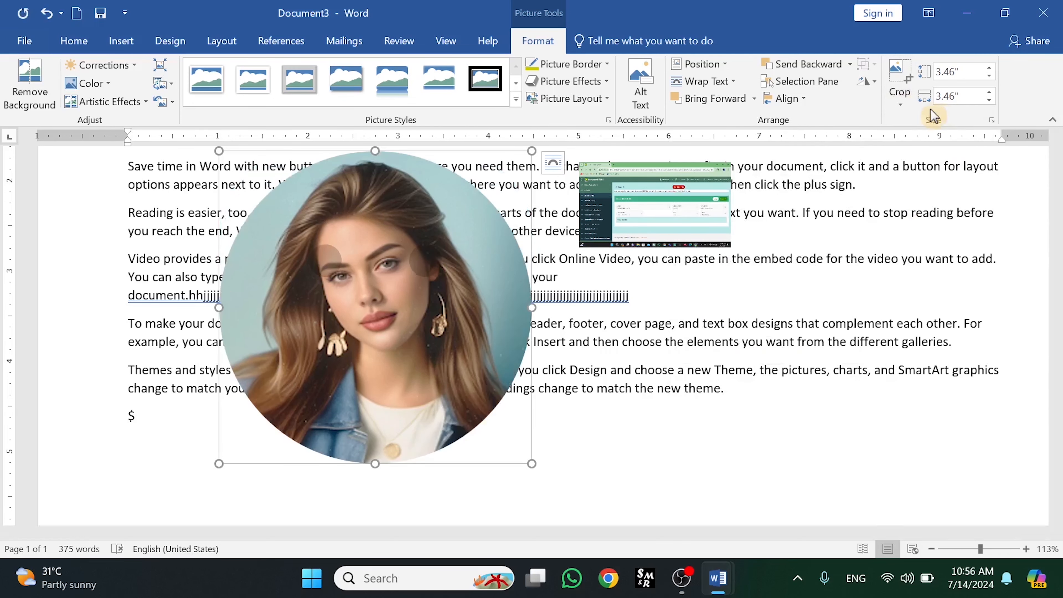
- Crop the portrait to a banner shape, then undo the shape crops and the move
{"action": "left_click", "coordinate": [899, 100]}
{"action": "mouse_move", "coordinate": [953, 145]}
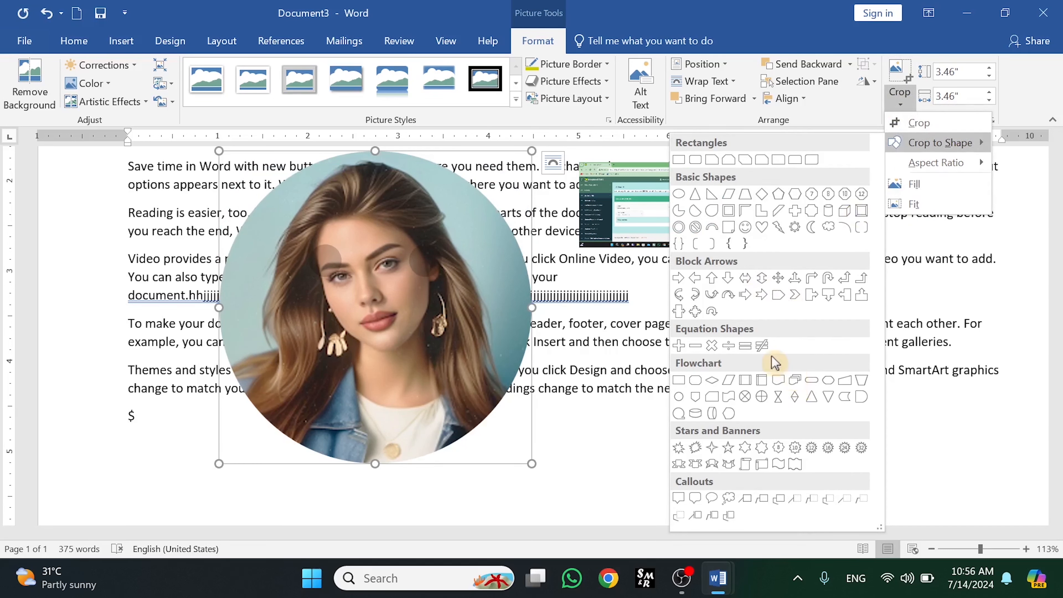
{"action": "left_click", "coordinate": [713, 464]}
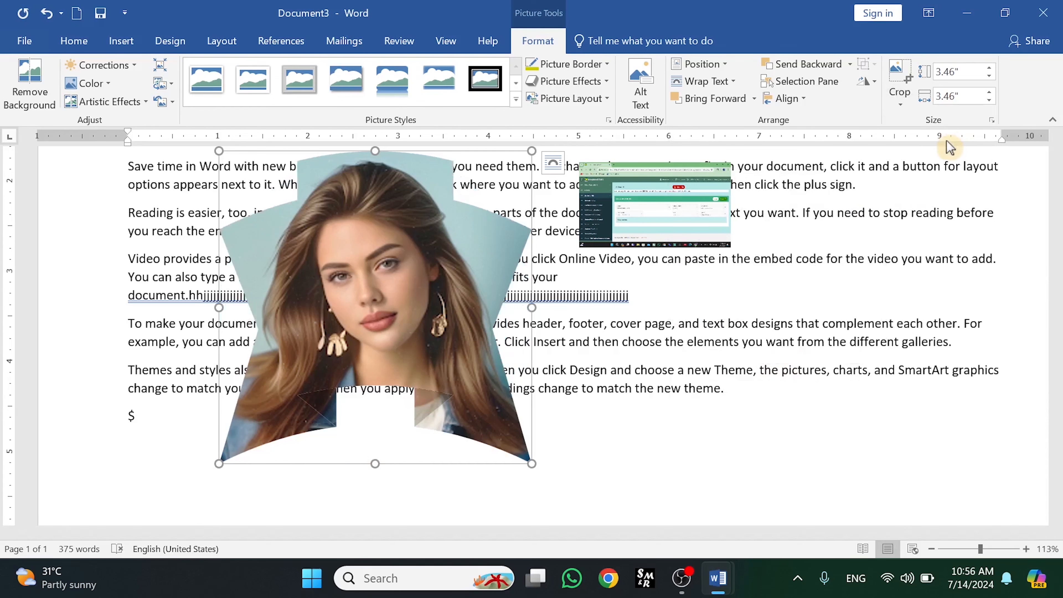
{"action": "key", "text": "ctrl+z"}
{"action": "key", "text": "ctrl+z"}
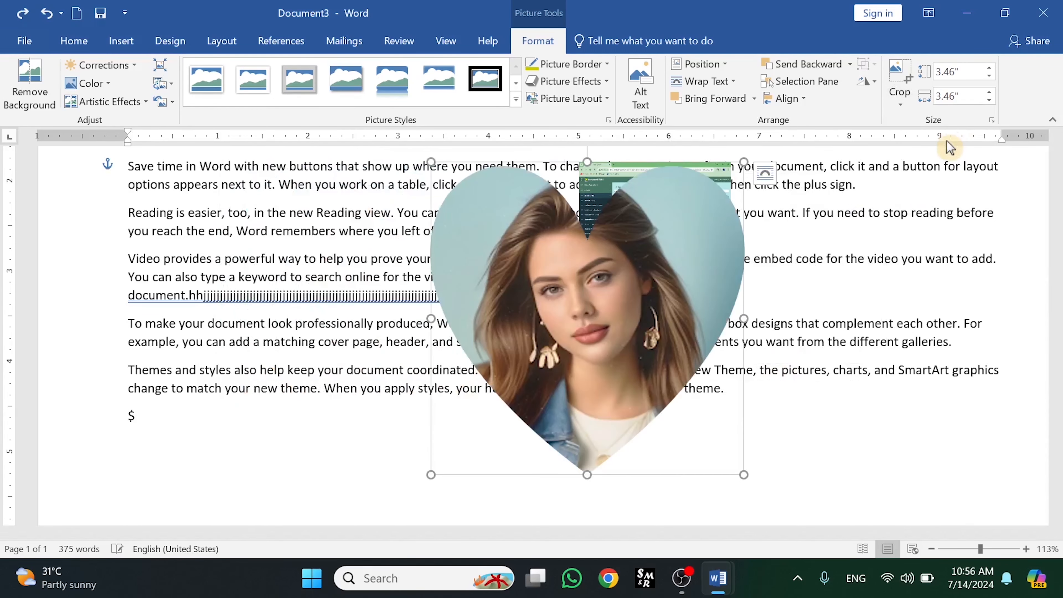
{"action": "key", "text": "ctrl+z"}
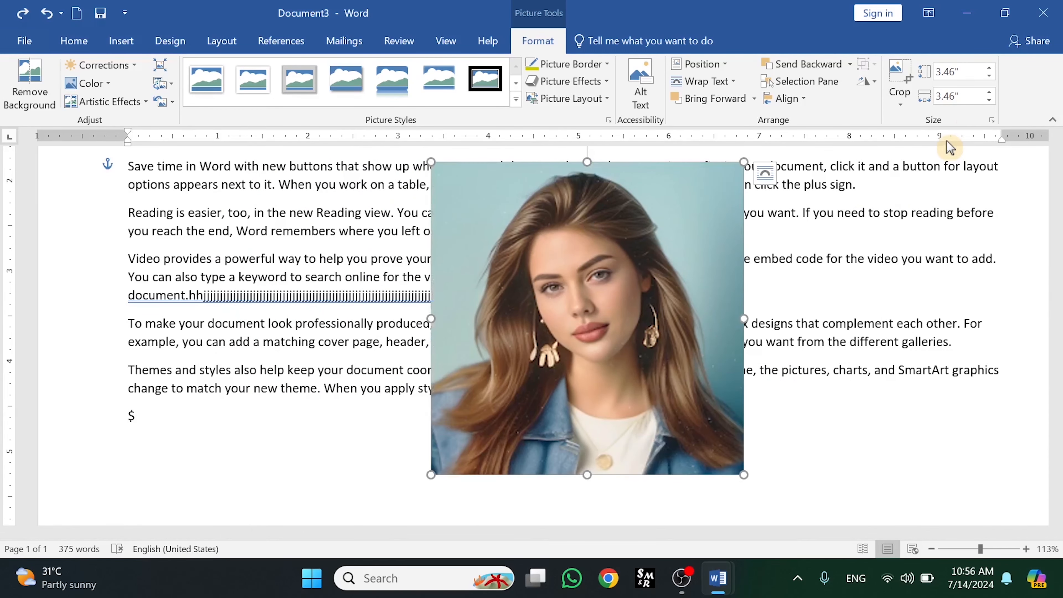
- Crop the portrait to a 4:3 aspect ratio and move it to the left
{"action": "left_click", "coordinate": [904, 100]}
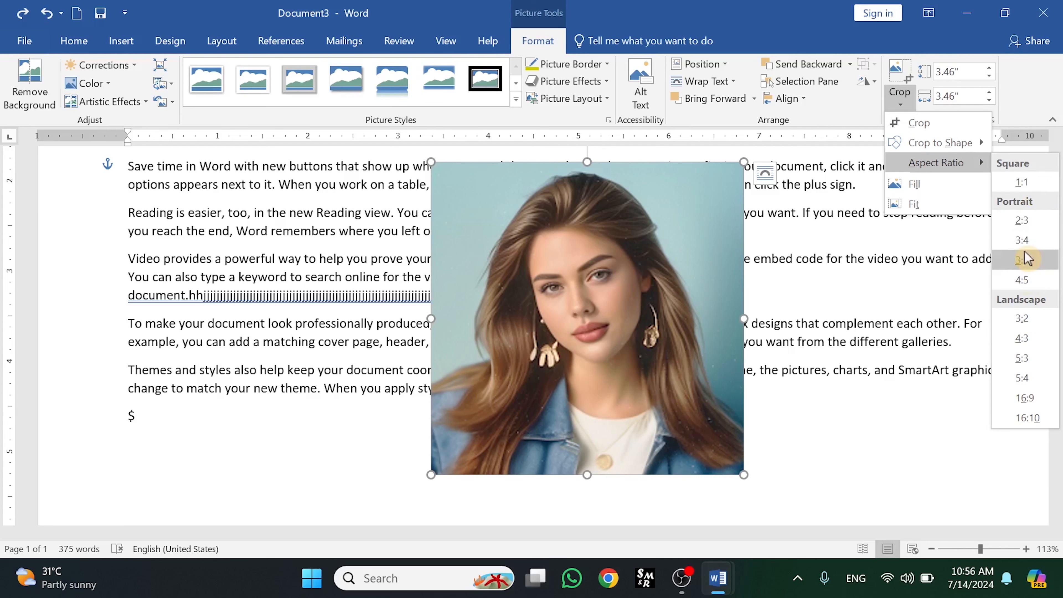
{"action": "left_click", "coordinate": [1022, 342]}
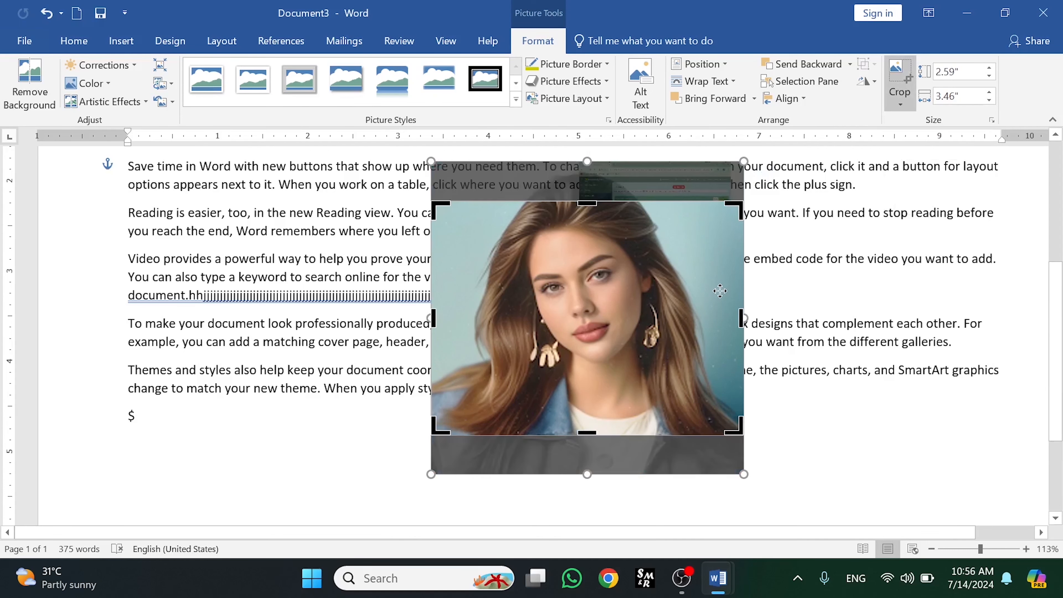
{"action": "key", "text": "Escape"}
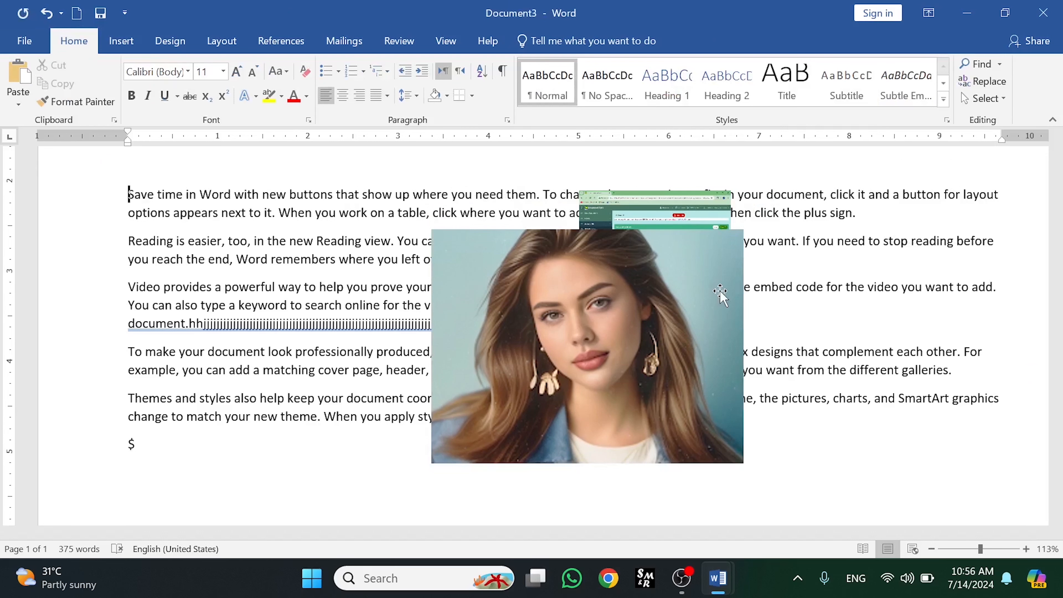
{"action": "left_click_drag", "start_coordinate": [720, 293], "coordinate": [508, 266]}
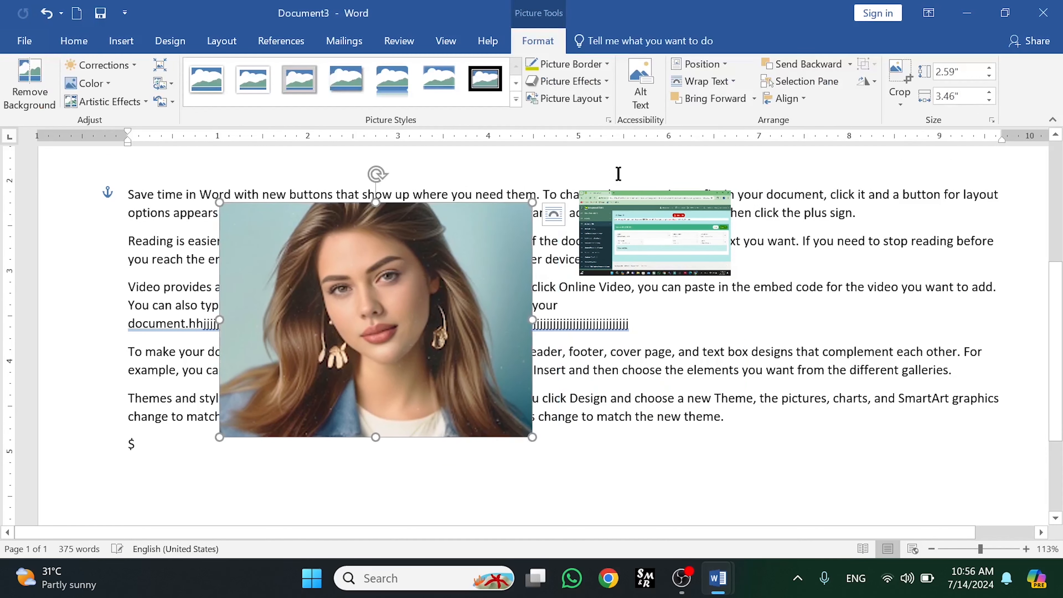
- Apply the Fill crop to the portrait and pull its top and bottom crop edges up
{"action": "left_click", "coordinate": [900, 108]}
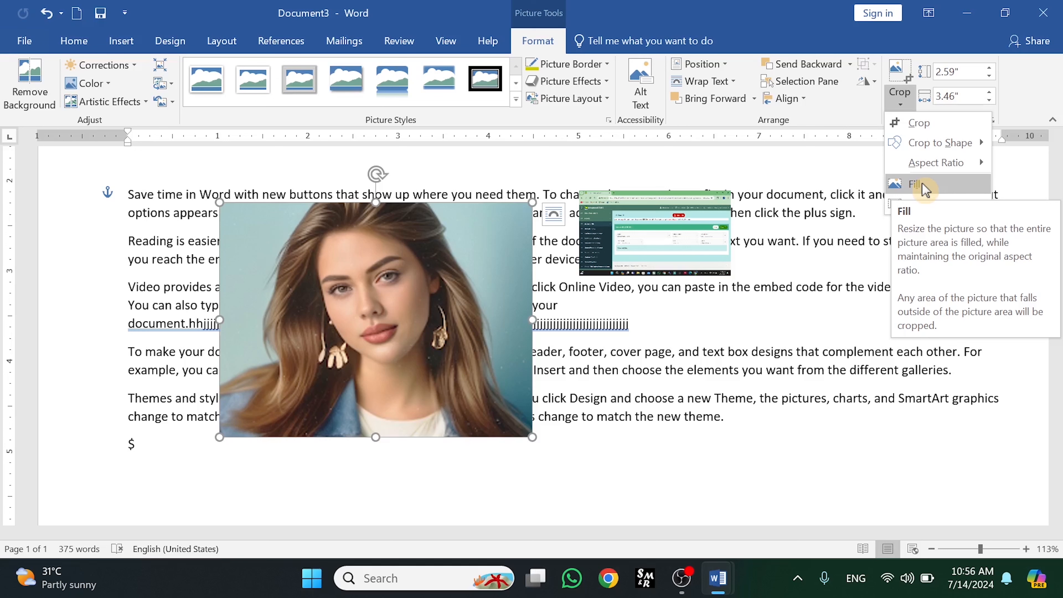
{"action": "left_click", "coordinate": [922, 185]}
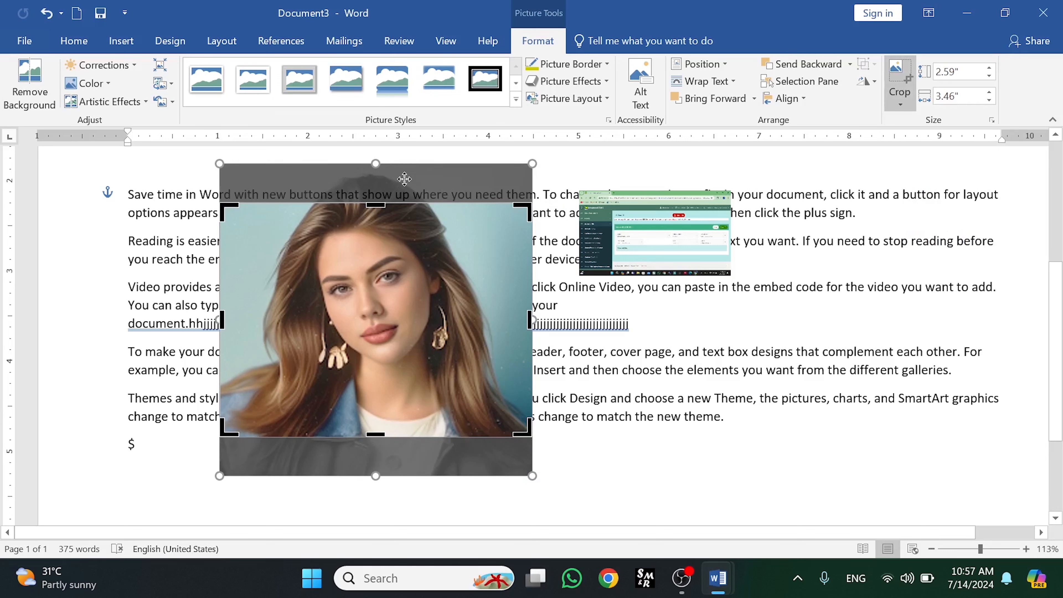
{"action": "left_click_drag", "start_coordinate": [376, 205], "coordinate": [375, 166]}
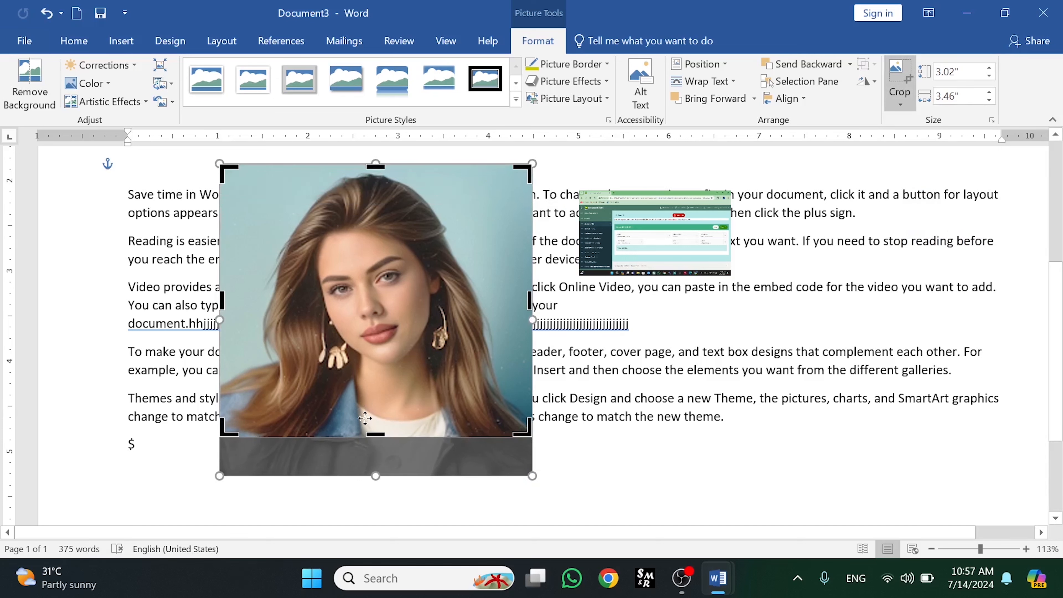
{"action": "mouse_move", "coordinate": [376, 437]}
{"action": "left_mouse_down"}
{"action": "mouse_move", "coordinate": [376, 404]}
{"action": "mouse_move", "coordinate": [372, 420]}
{"action": "left_mouse_up"}
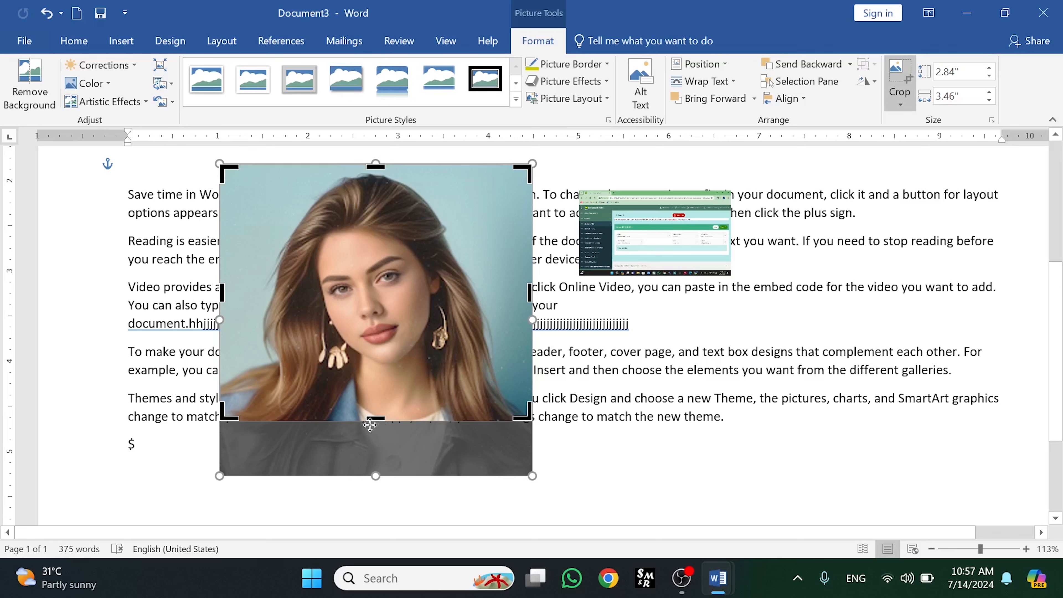
{"action": "key", "text": "Return"}
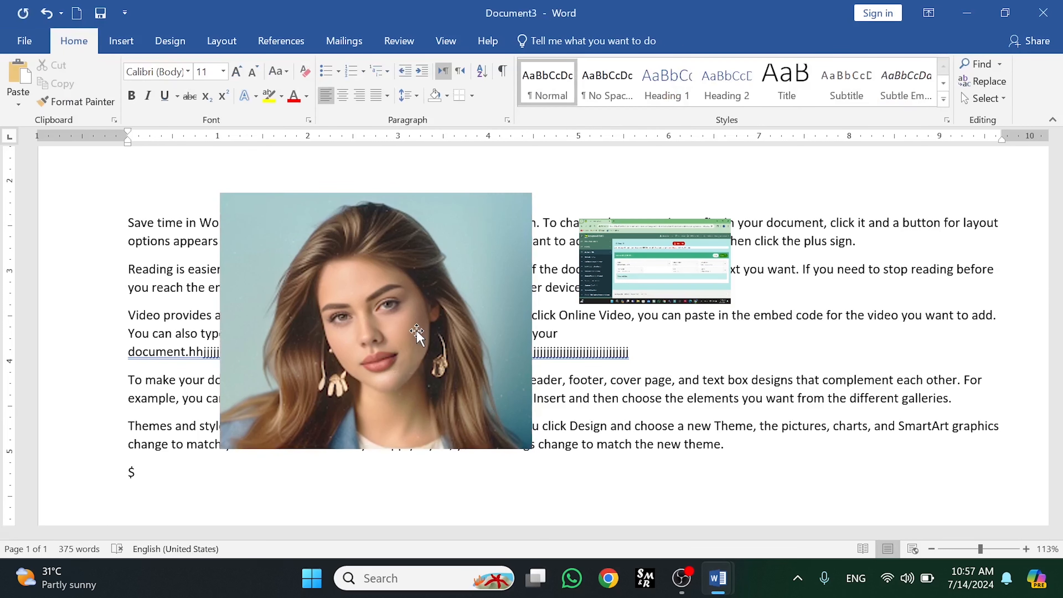
- Apply the Fit crop so the whole portrait sits inside its picture area
{"action": "double_click", "coordinate": [416, 330]}
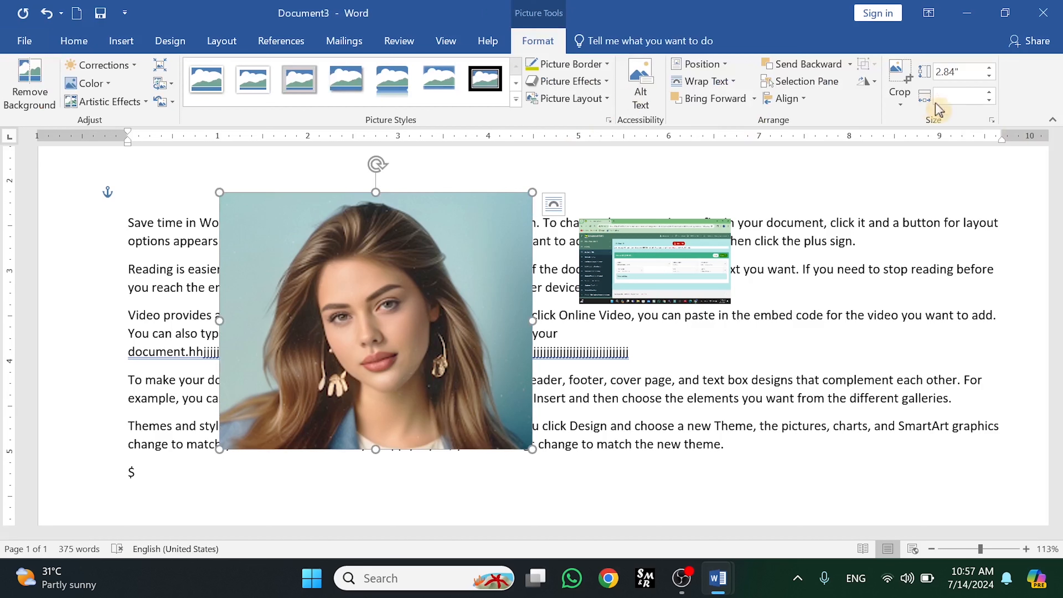
{"action": "left_click", "coordinate": [900, 102]}
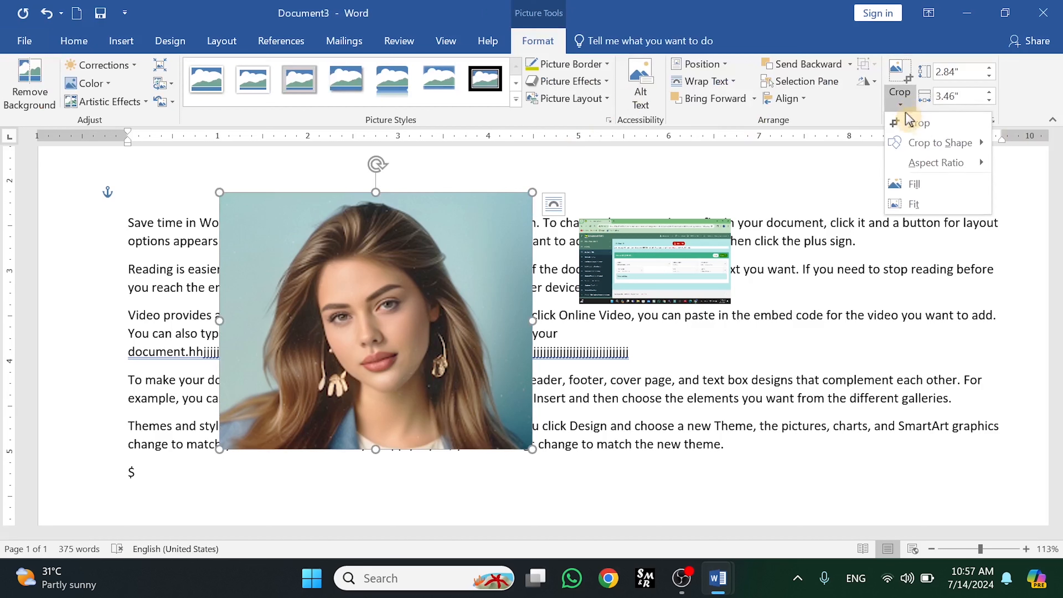
{"action": "left_click", "coordinate": [920, 209]}
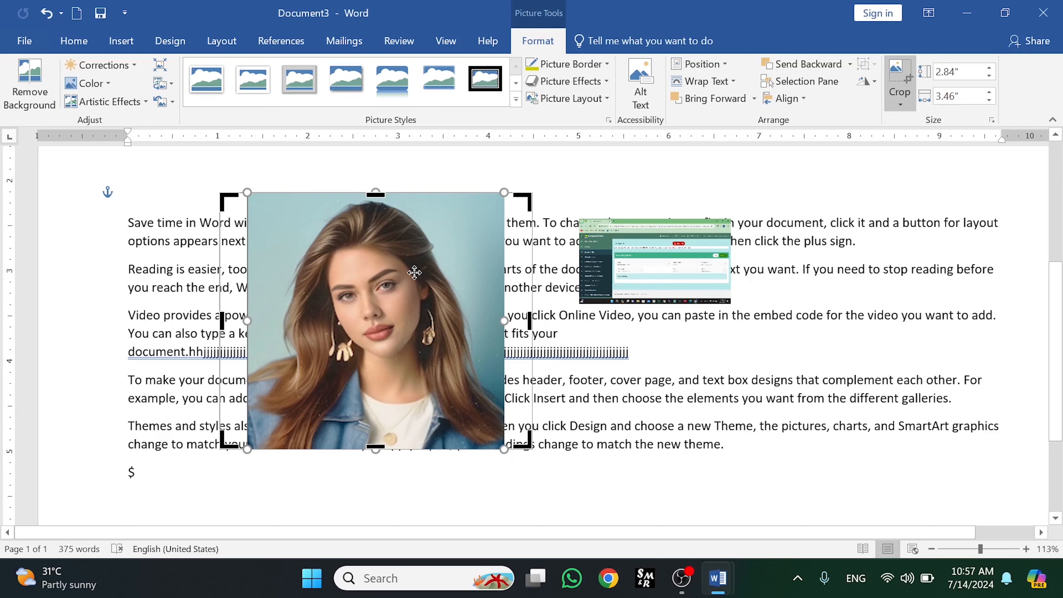
{"action": "key", "text": "Return"}
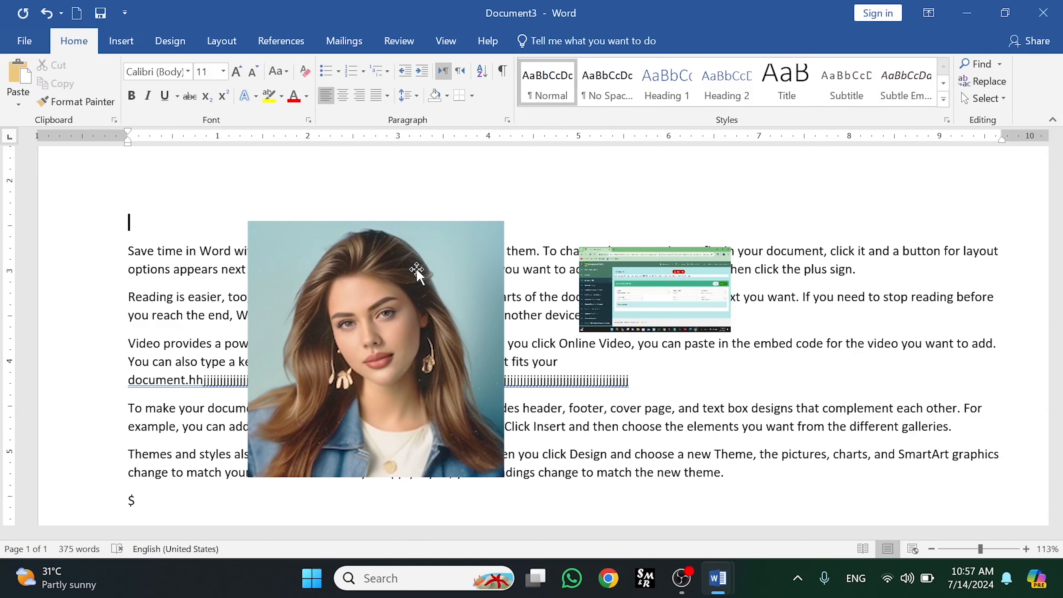
- Adjust the portrait's height and width with the size spinners to 3.2" by 3.9"
{"action": "left_click", "coordinate": [403, 310]}
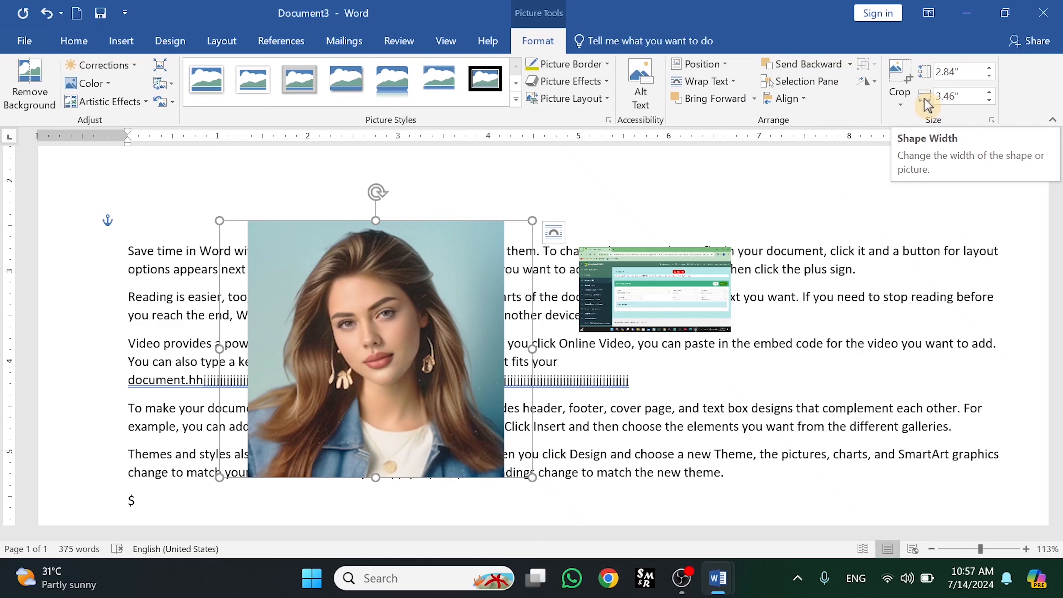
{"action": "left_click", "coordinate": [988, 67]}
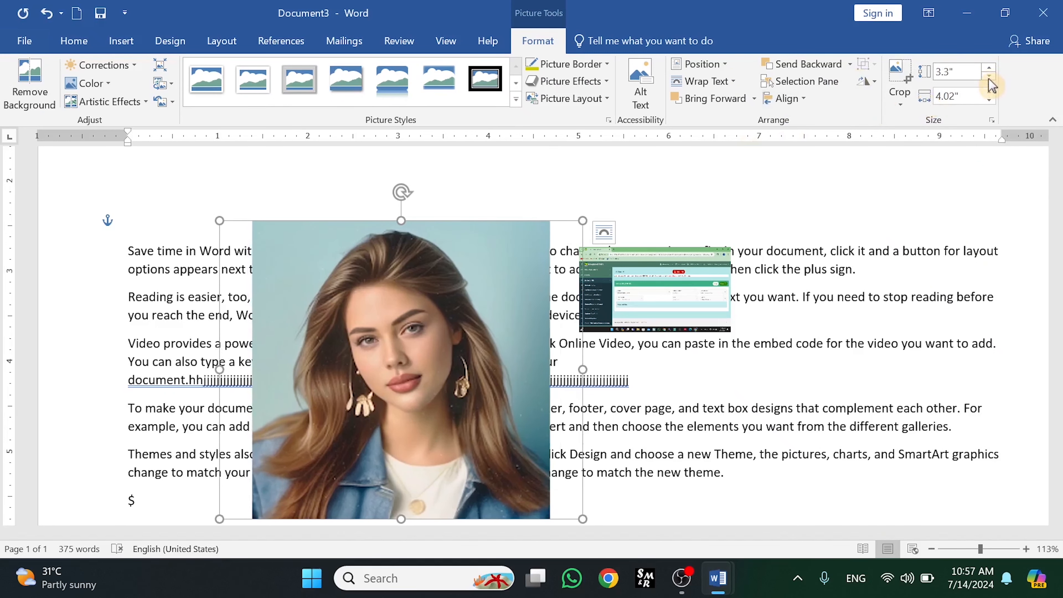
{"action": "left_click", "coordinate": [988, 76]}
{"action": "left_click", "coordinate": [989, 76]}
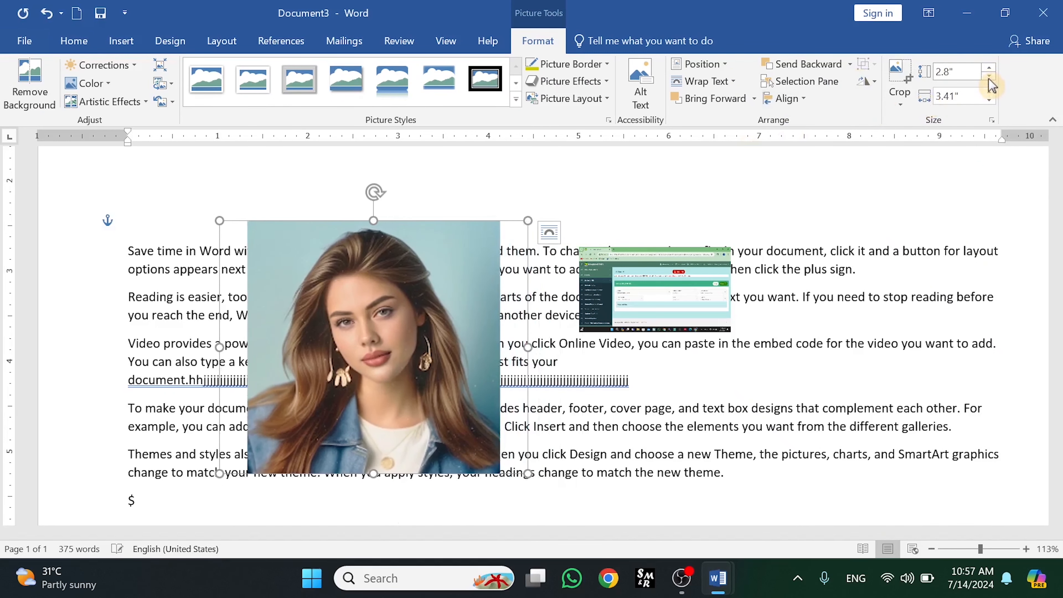
{"action": "left_click", "coordinate": [988, 93]}
{"action": "left_click", "coordinate": [988, 93]}
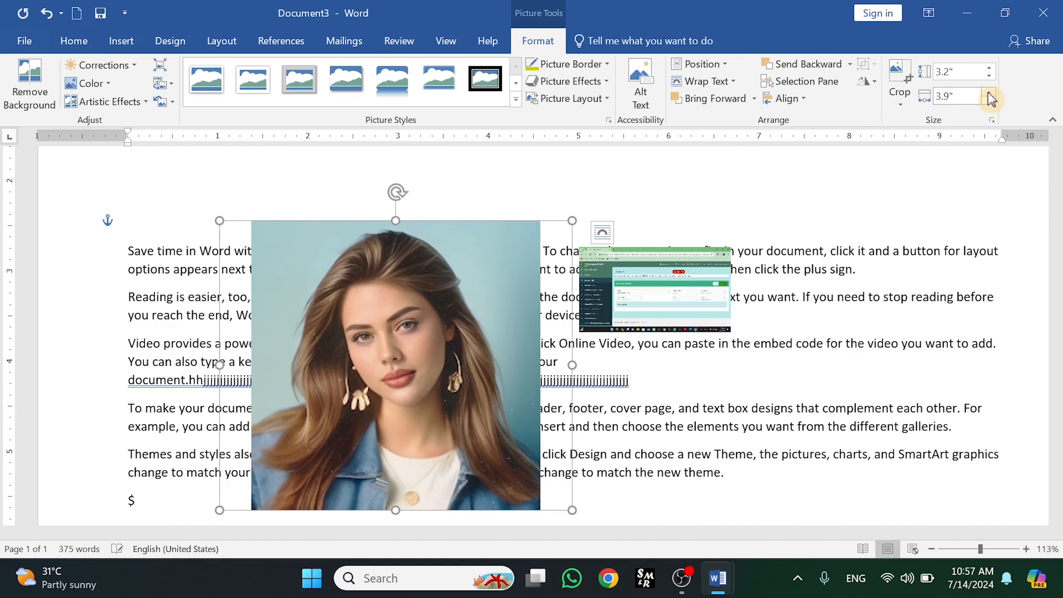
- Step the portrait's width up and back down with the spinner to 4.4"
{"action": "left_click", "coordinate": [989, 96]}
{"action": "left_click", "coordinate": [988, 95]}
{"action": "left_click", "coordinate": [989, 96]}
{"action": "left_click", "coordinate": [989, 96]}
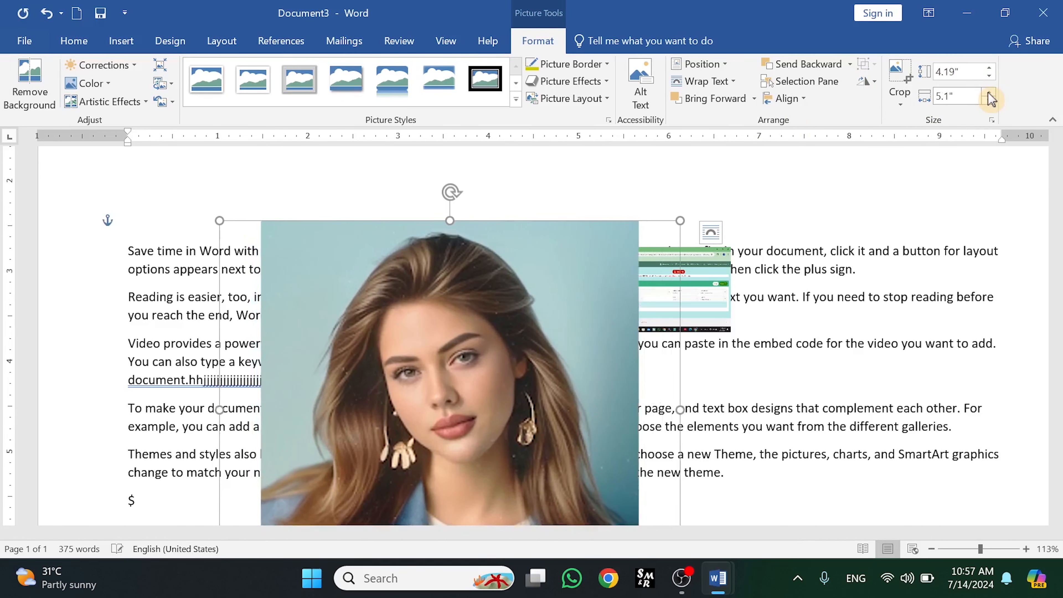
{"action": "left_click", "coordinate": [989, 101]}
{"action": "left_click", "coordinate": [989, 100]}
{"action": "left_click", "coordinate": [989, 101]}
{"action": "left_click", "coordinate": [989, 100]}
{"action": "left_click", "coordinate": [988, 101]}
{"action": "left_click", "coordinate": [988, 101]}
{"action": "left_click", "coordinate": [988, 101]}
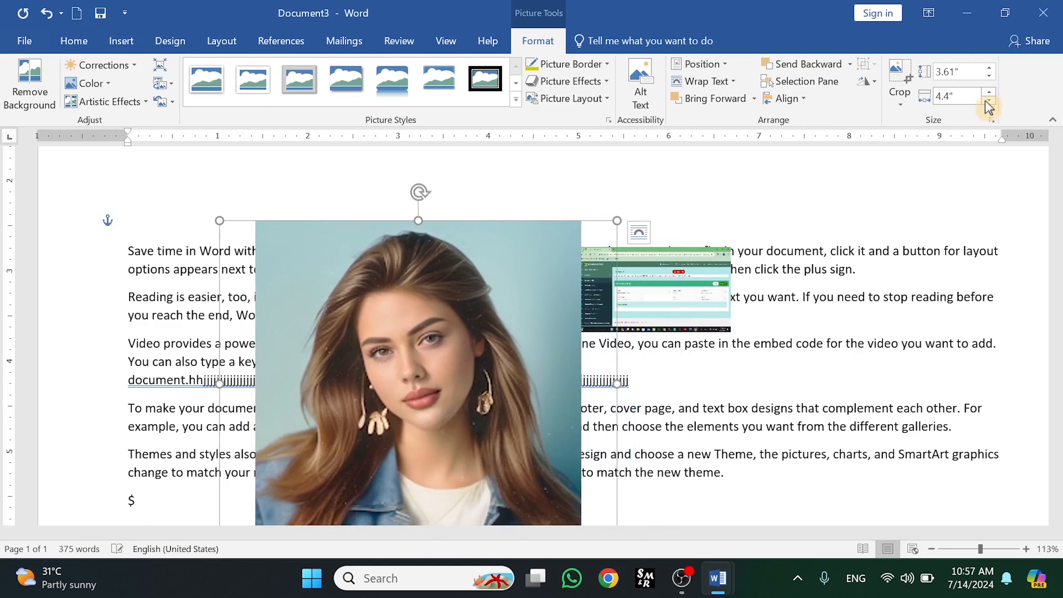
- Increase the portrait's height to 3.8" with the spinner
{"action": "left_click", "coordinate": [953, 96]}
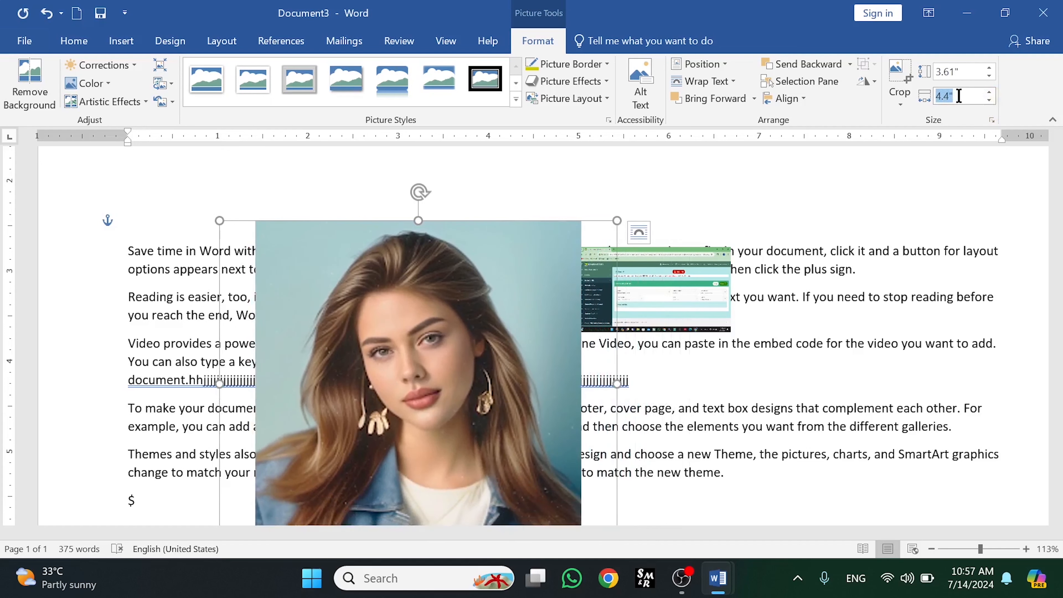
{"action": "left_click", "coordinate": [989, 68]}
{"action": "left_click", "coordinate": [989, 69]}
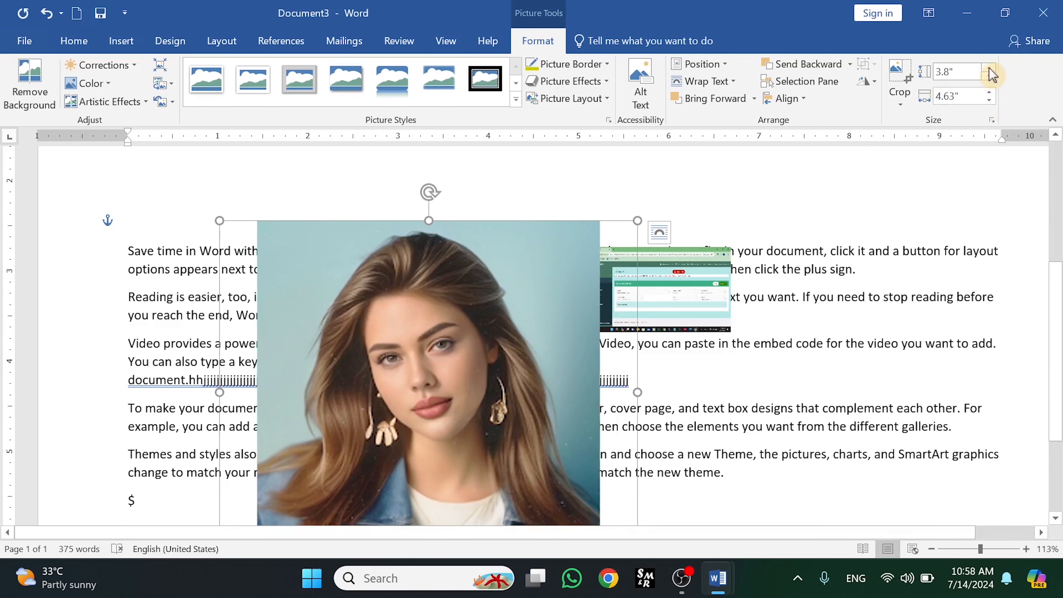